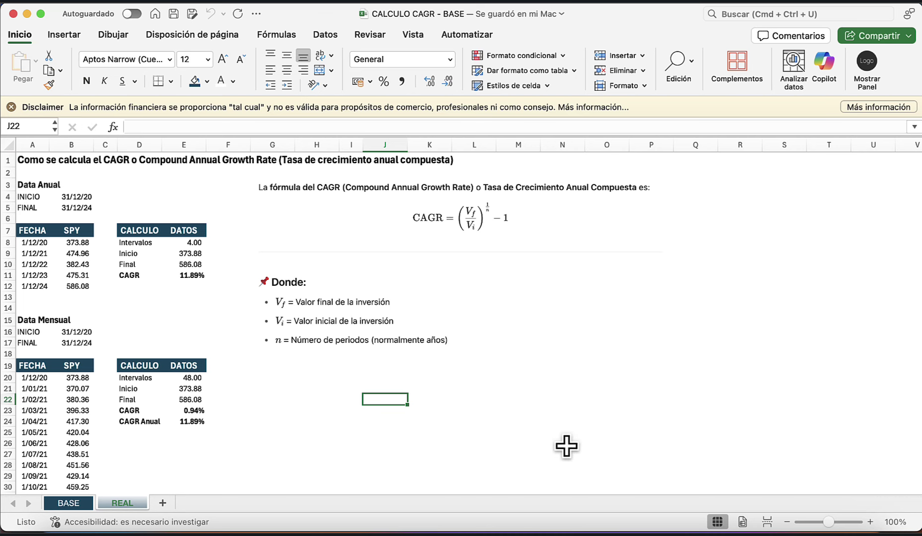
Review the solved CAGR examples on the BASE sheet and the annual and monthly SPY calculations on the REAL sheet
left_click(73, 504)
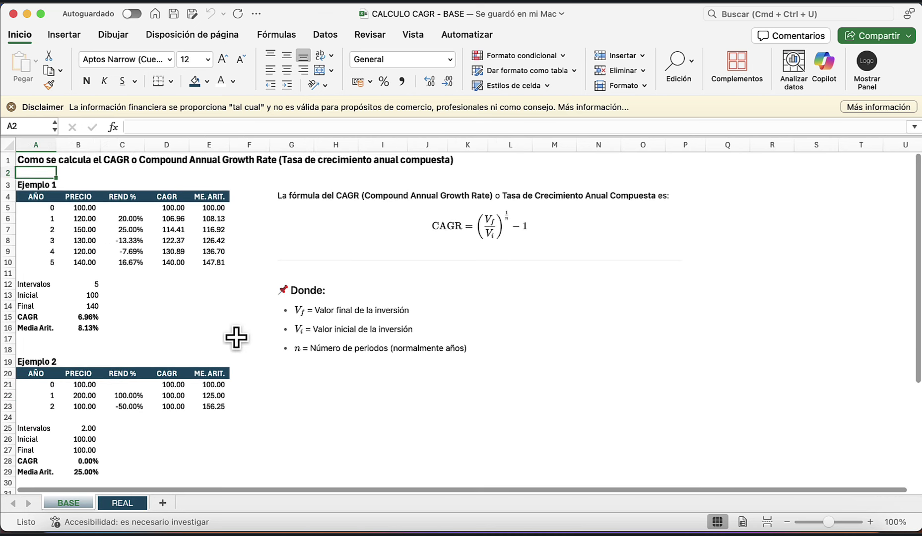
scroll(154, 379, "down", 4)
scroll(153, 379, "down", 5)
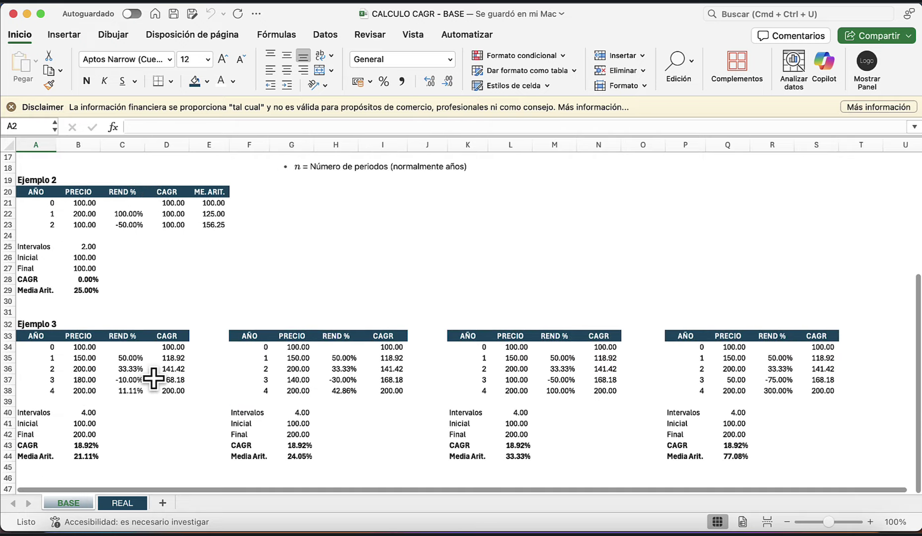
scroll(154, 379, "up", 7)
left_click(117, 502)
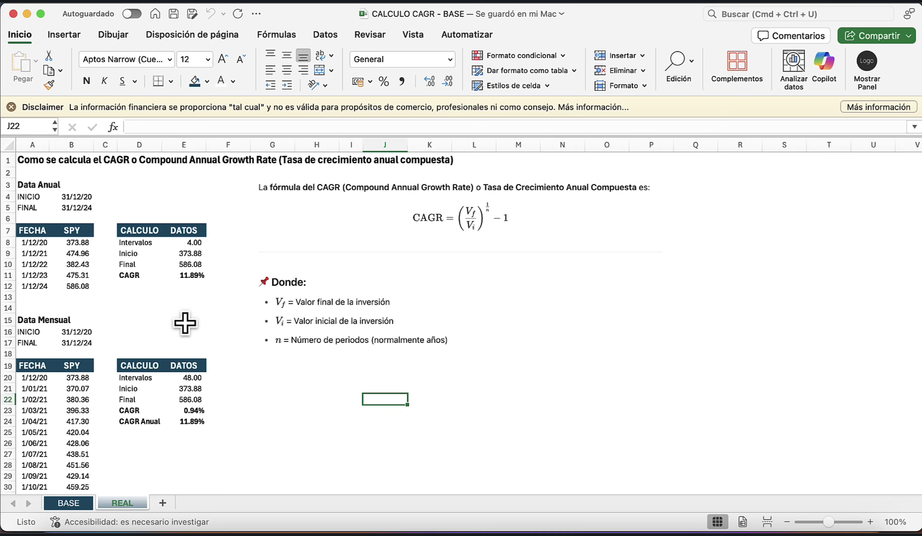
scroll(185, 323, "down", 5)
scroll(184, 323, "up", 5)
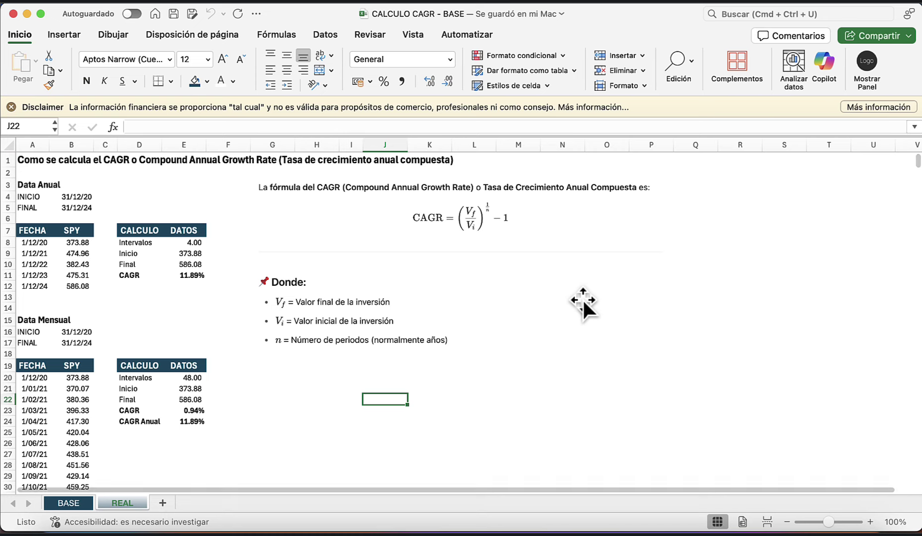
Close the solved workbook and examine the Ejemplo 1 prices and the CAGR formula image in the CALCULO CAGR workbook
key("super+w")
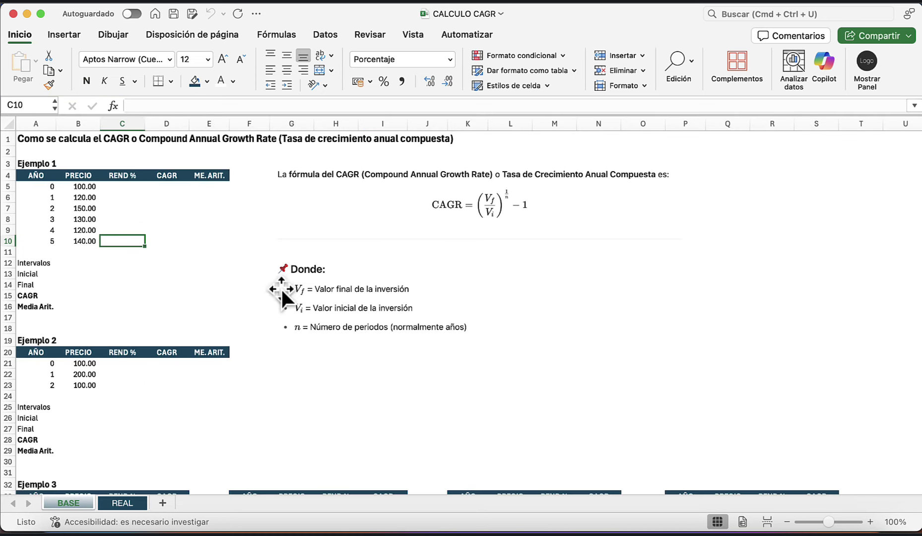
left_click(150, 297)
left_click_drag(90, 187, 81, 241)
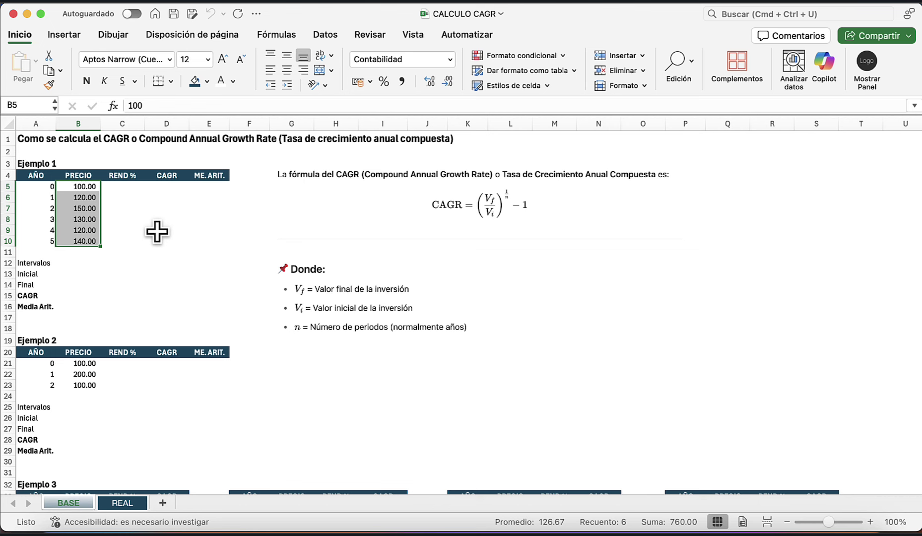
left_click(309, 209)
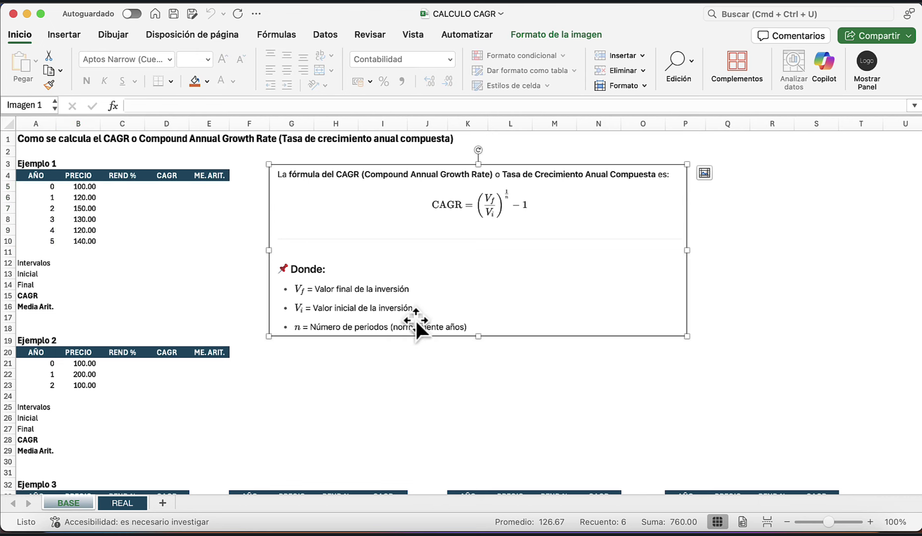
left_click(409, 399)
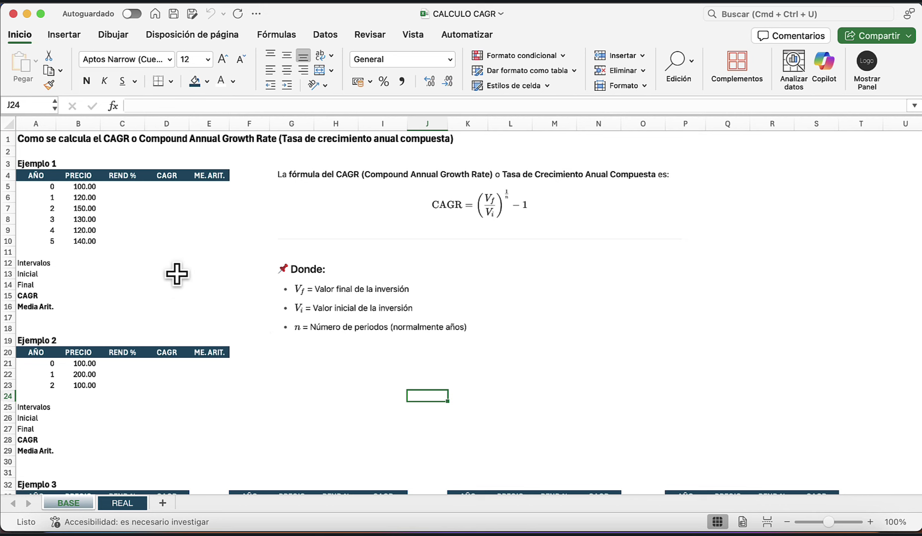
Examine the years and prices listed in the Ejemplo 1 table, including the full year range A5:A10
left_click(134, 263)
left_click(116, 208)
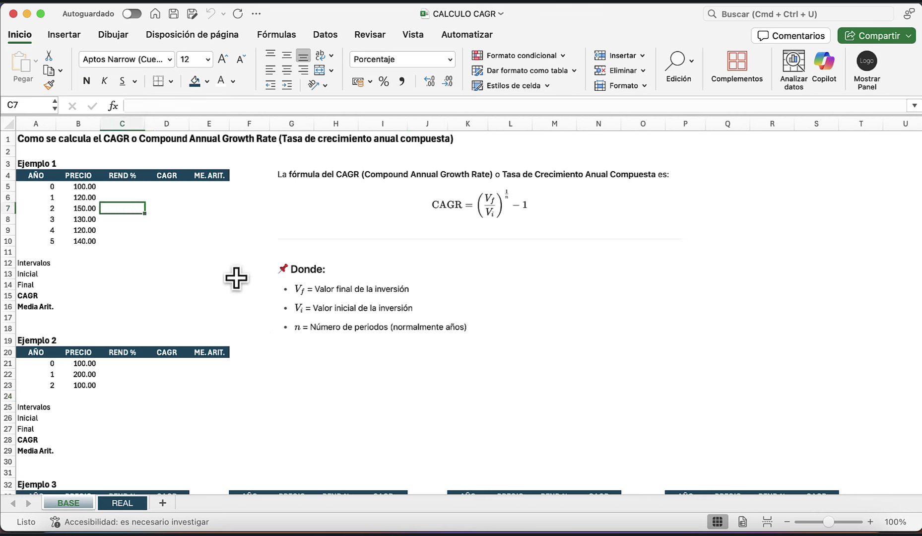
key("Up")
key("Up")
key("Left")
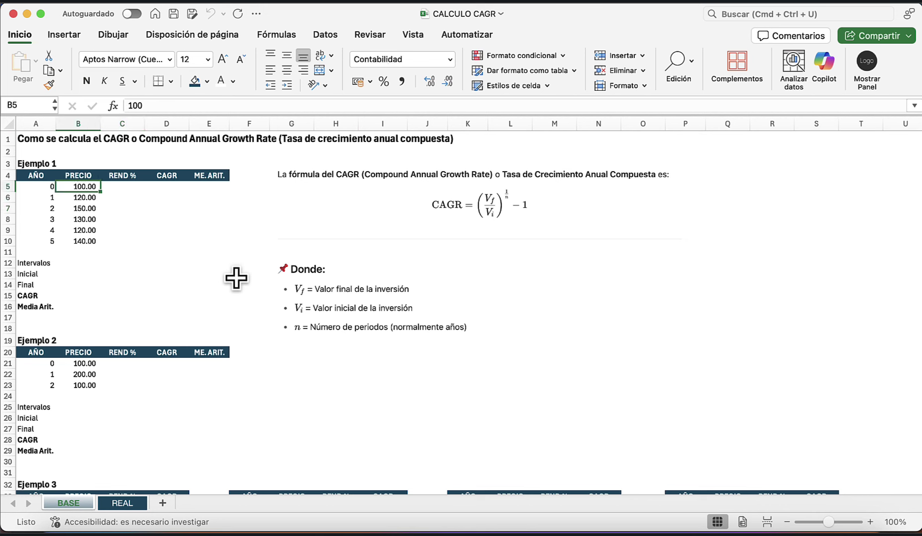
key("Left")
key("shift+Down")
key("shift+Down")
key("shift+Down")
key("shift+Down")
key("shift+Down")
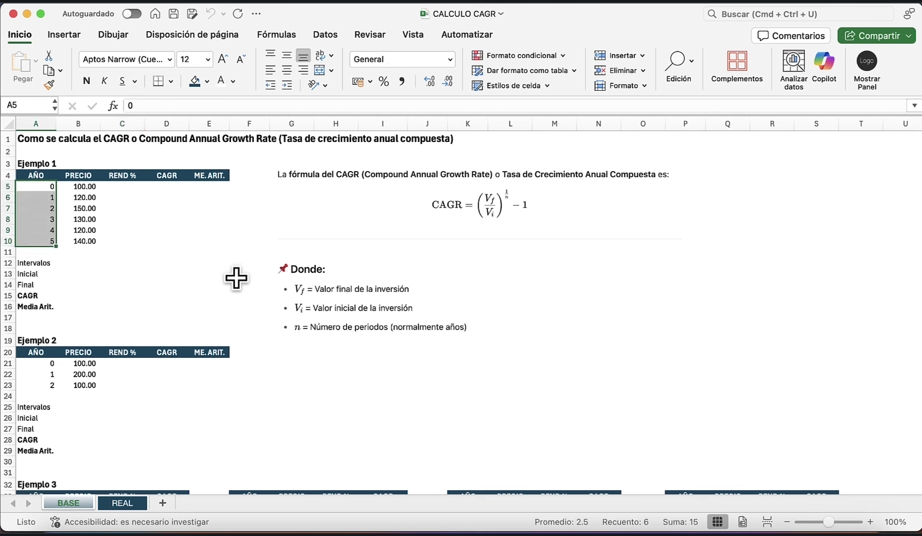
key("Right")
key("Down")
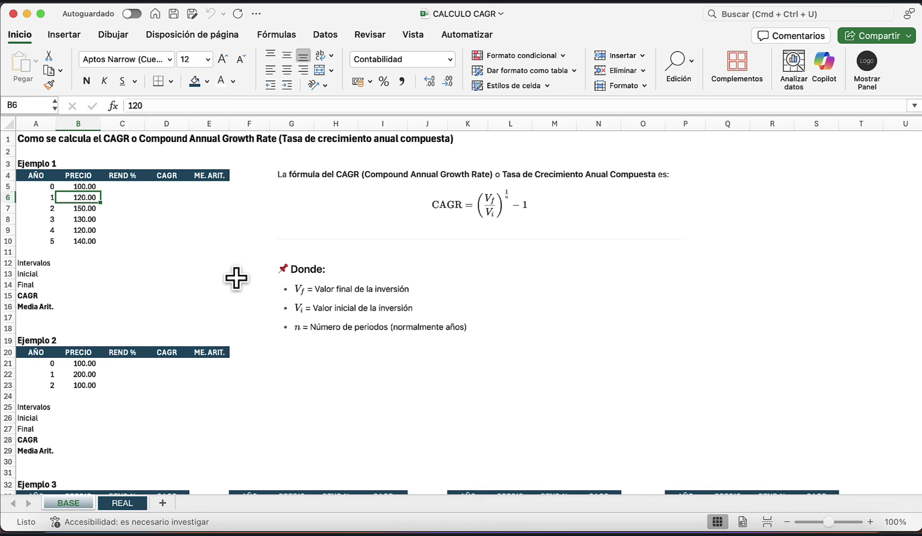
key("Right")
key("Up")
key("Down")
key("Left")
Link the Final value of Ejemplo 1 in B14 to the year 5 price with +B10
key("Down")
key("Down")
key("Down")
key("Down")
key("Down")
key("Down")
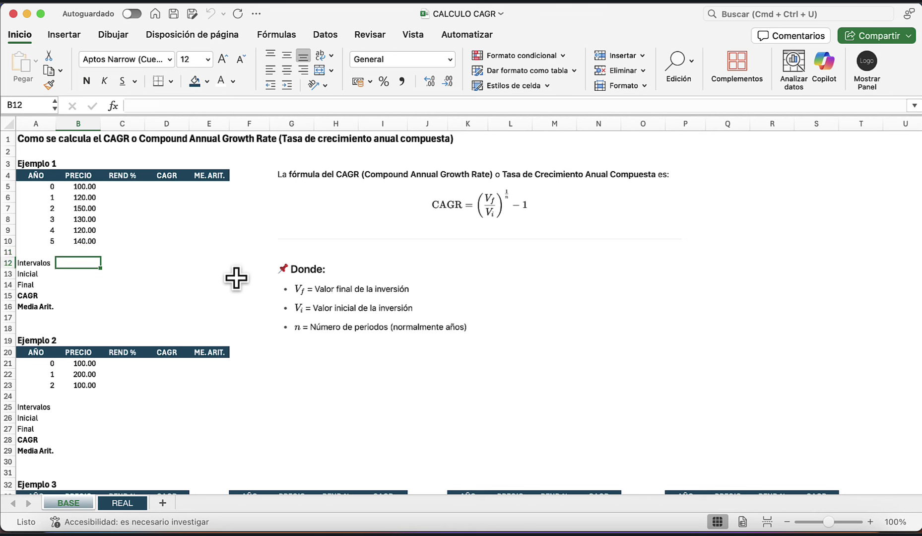
key("Down")
key("Down")
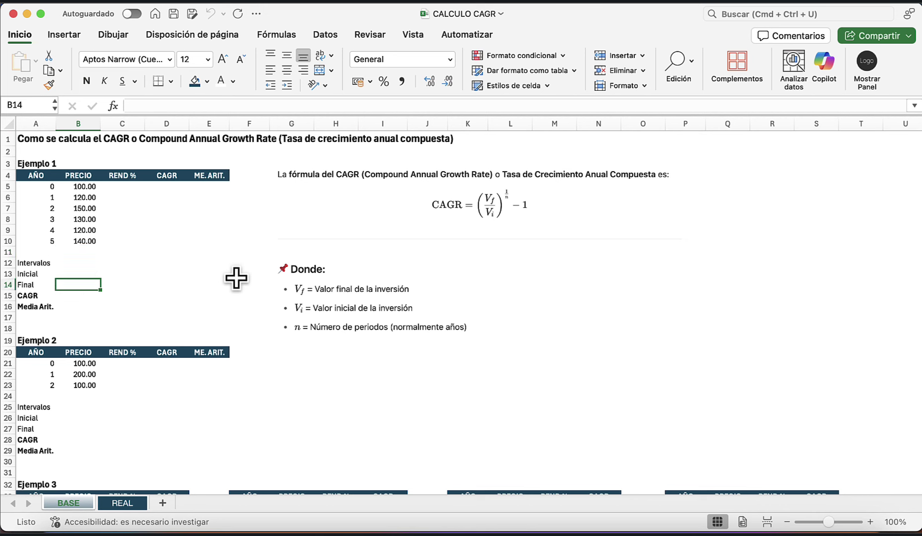
type("+")
key("Up")
key("Up")
key("Up")
key("Up")
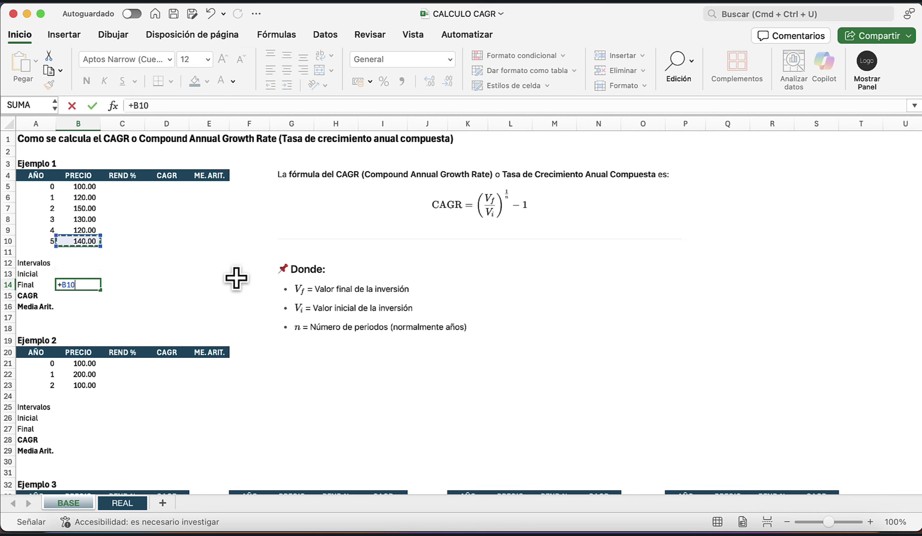
key("Return")
Link the Inicial value of Ejemplo 1 in B13 to the year 0 price with +B5
key("Up")
key("Up")
type("+")
key("Up")
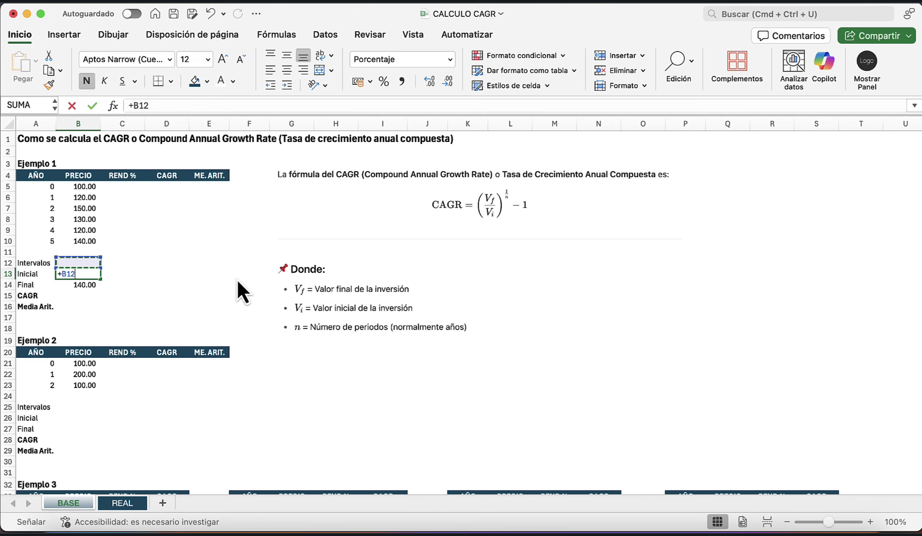
key("Up")
key("Up")
key("Up")
key("Up")
key("Up")
key("Up")
key("Up")
key("Return")
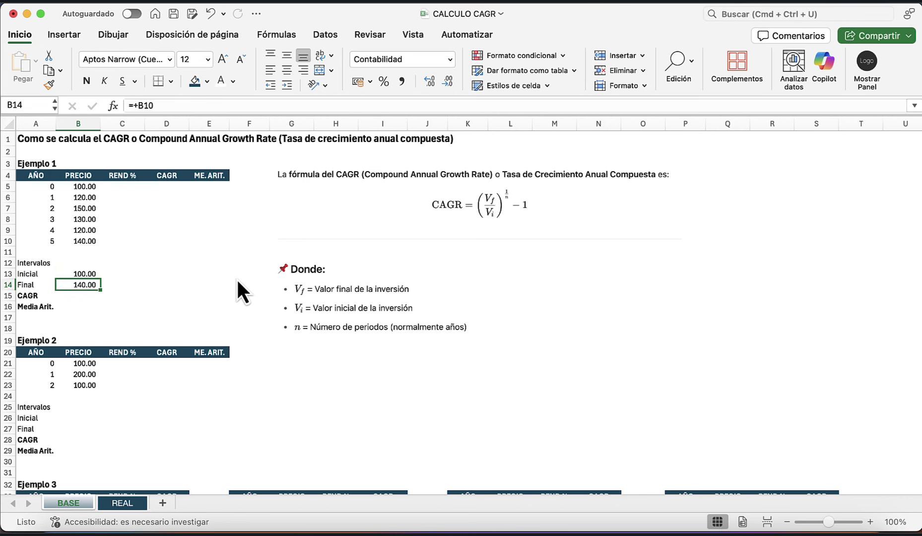
Calculate the Intervalos of Ejemplo 1 in B12 with =CONTAR(B5:B10)-1
key("Up")
key("Up")
type("=con")
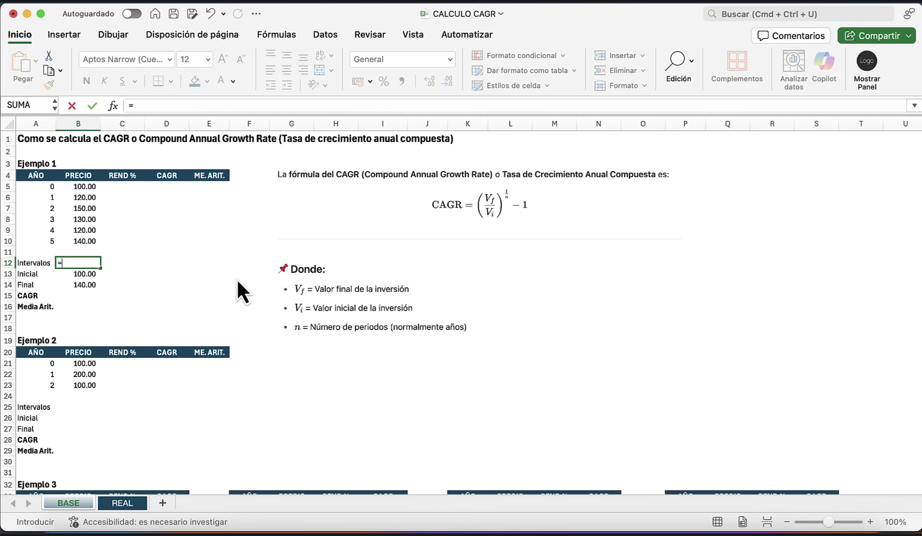
key("Tab")
key("Up")
key("Up")
key("shift+Up")
key("shift+Up")
key("shift+Up")
key("shift+Up")
key("shift+Up")
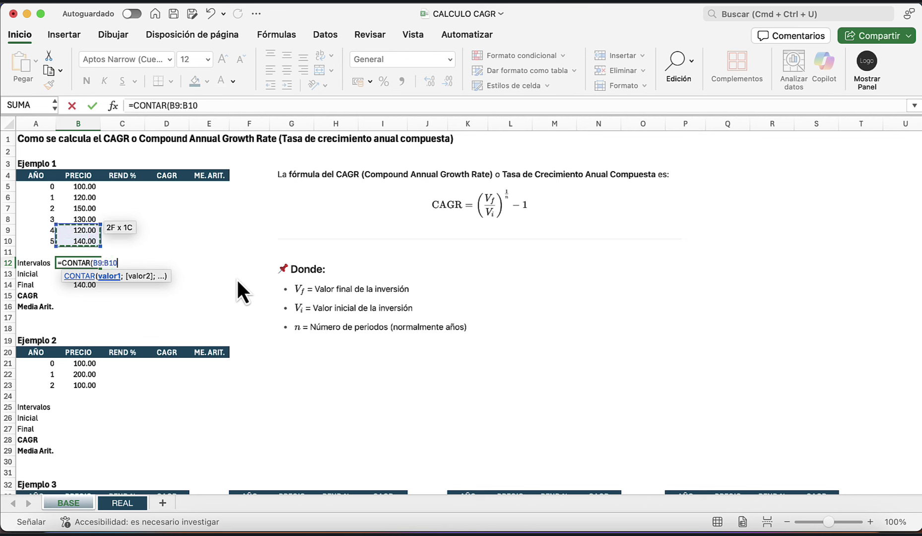
type(")")
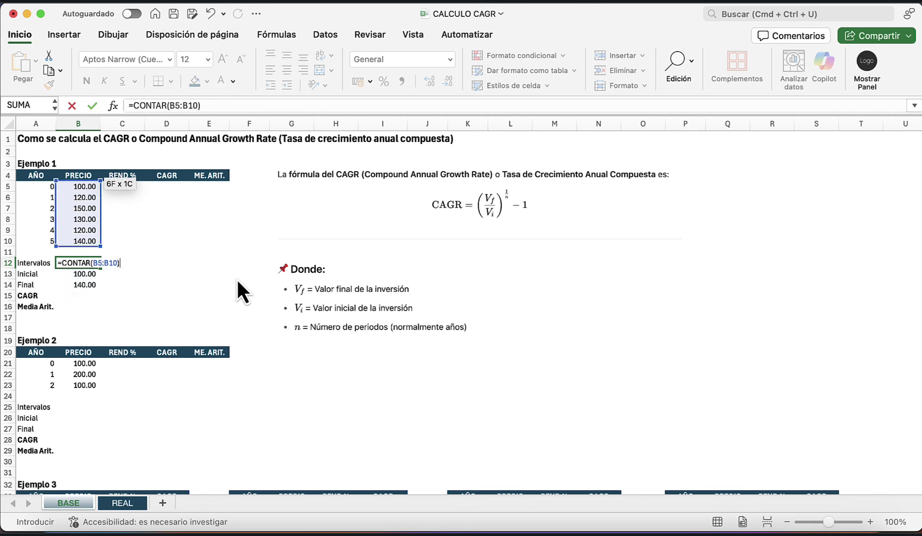
type("-1")
key("Return")
key("Up")
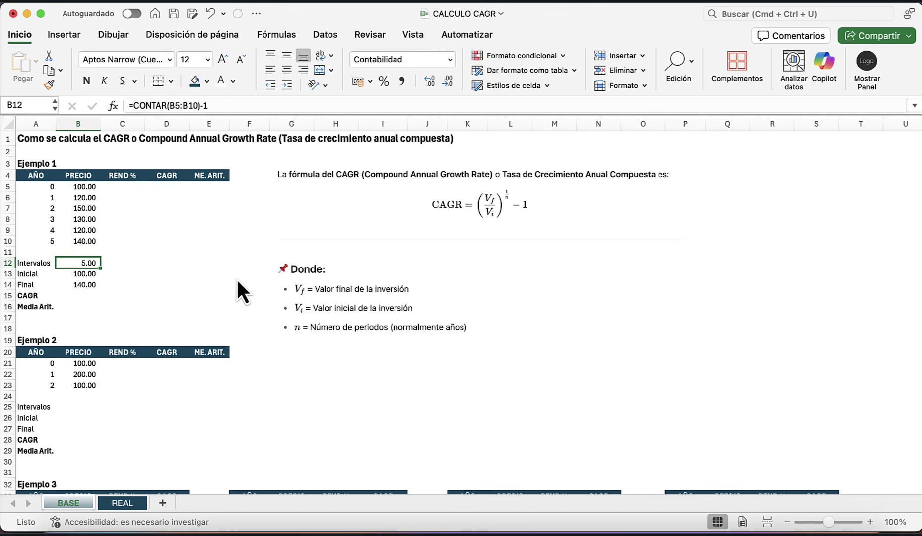
Check the interval count against the price range B5:B10 and the year range A5:A10 in Ejemplo 1
key("Up")
key("Up")
key("shift+Up")
key("shift+Up")
key("shift+Up")
key("shift+Up")
key("shift+Up")
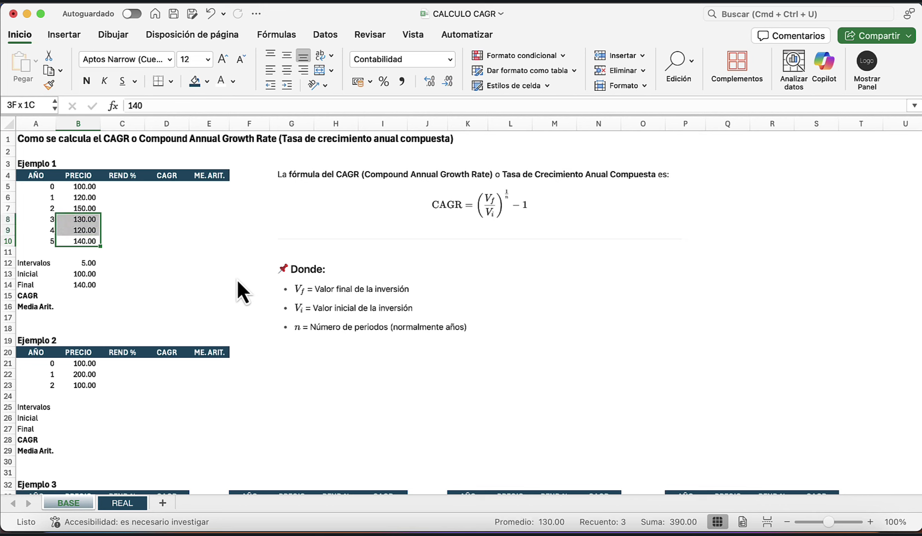
key("Left")
key("Up")
key("Up")
key("Up")
key("Up")
key("Up")
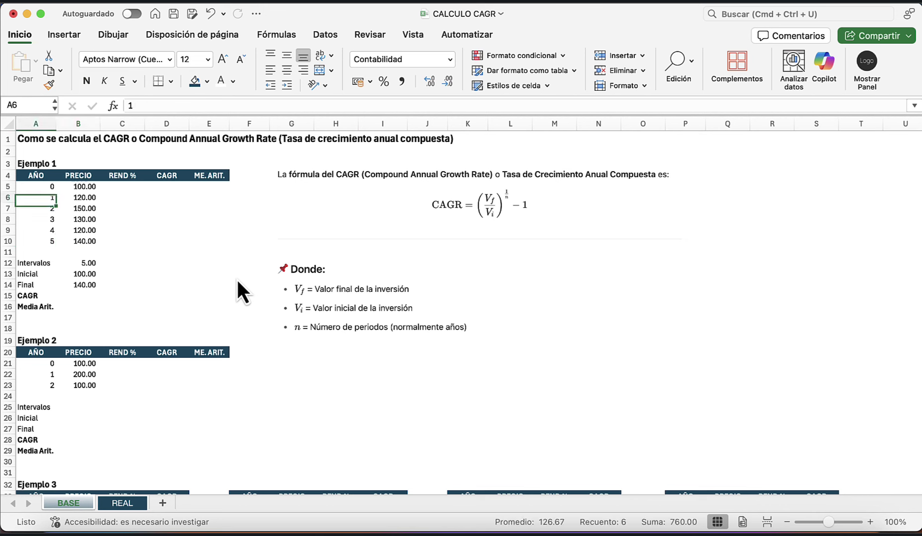
key("shift+Down")
key("shift+Down")
key("shift+Down")
key("shift+Down")
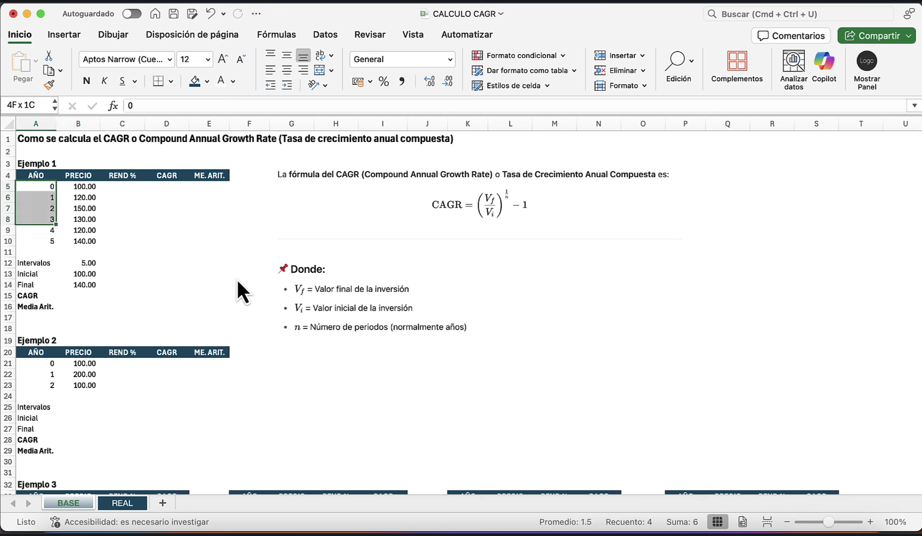
key("shift+Down")
Calculate the CAGR of Ejemplo 1 in B15 with =(B14/B13)^(1/B12)-1
key("Right")
key("Down")
key("Down")
key("Down")
key("Down")
key("Down")
key("Down")
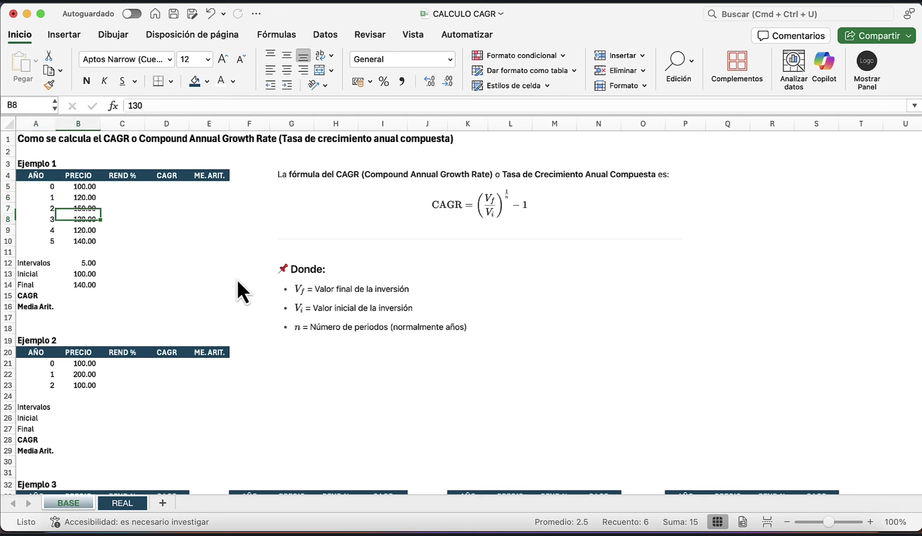
key("Down")
key("Down")
key("Down")
key("Down")
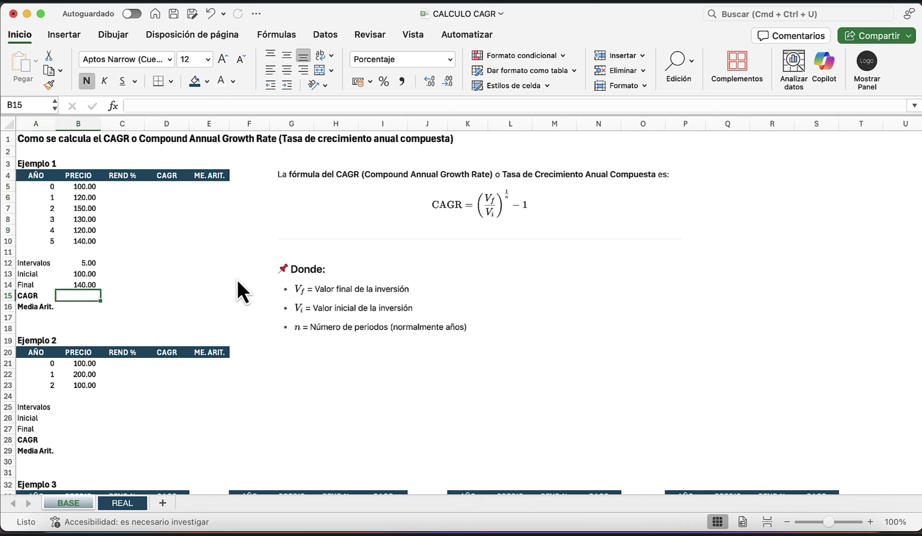
type("=(")
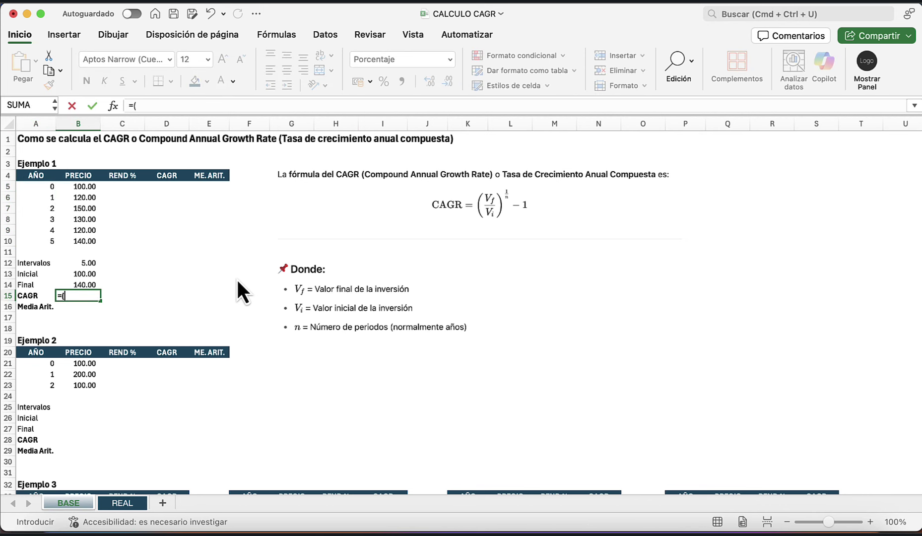
key("Up")
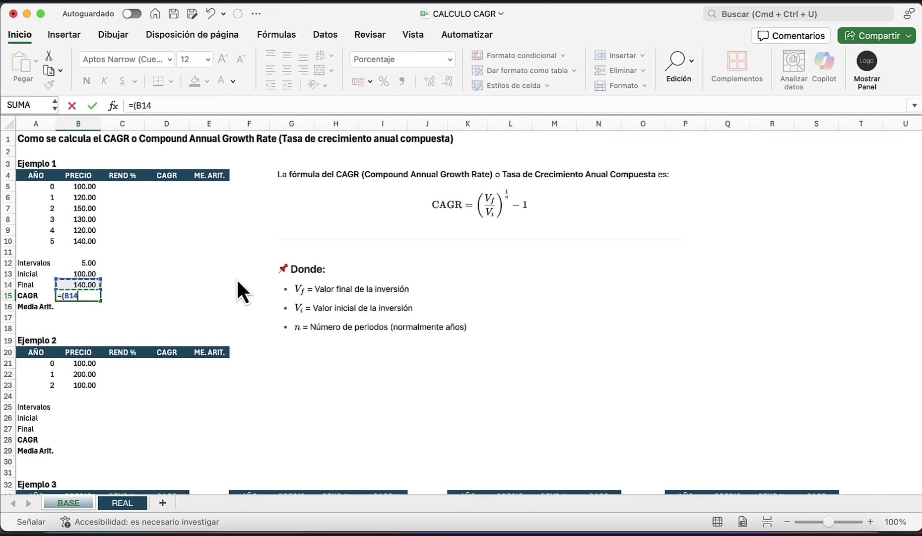
type("/")
key("Up")
key("Up")
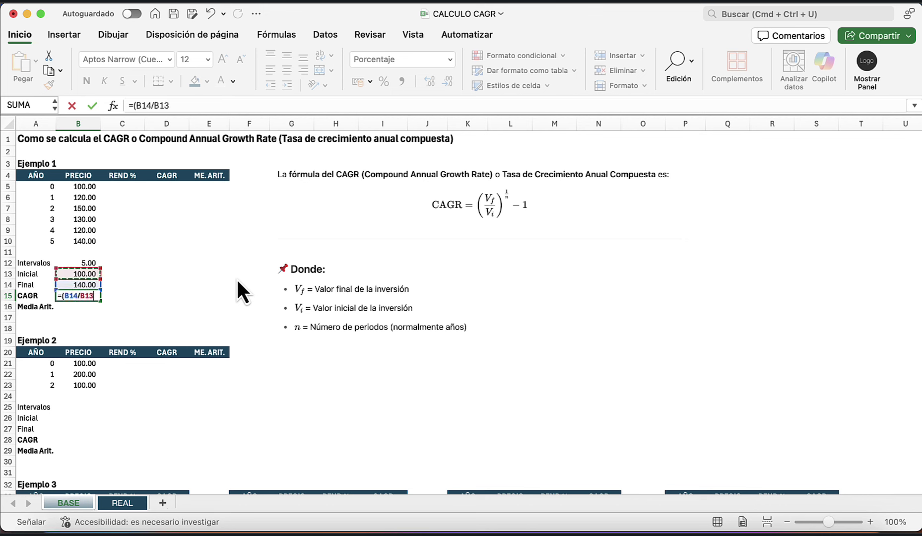
type(")^")
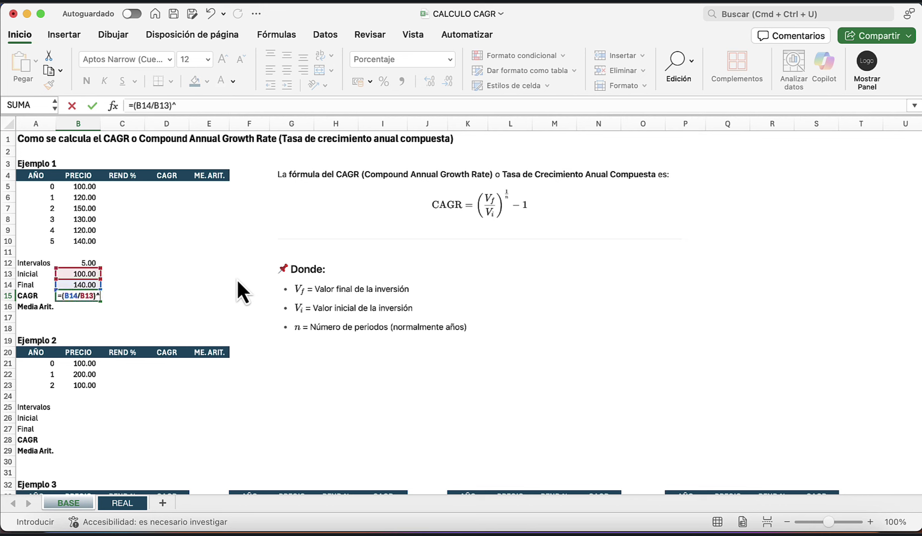
type("(1/")
key("Up")
key("Up")
key("Up")
type(")")
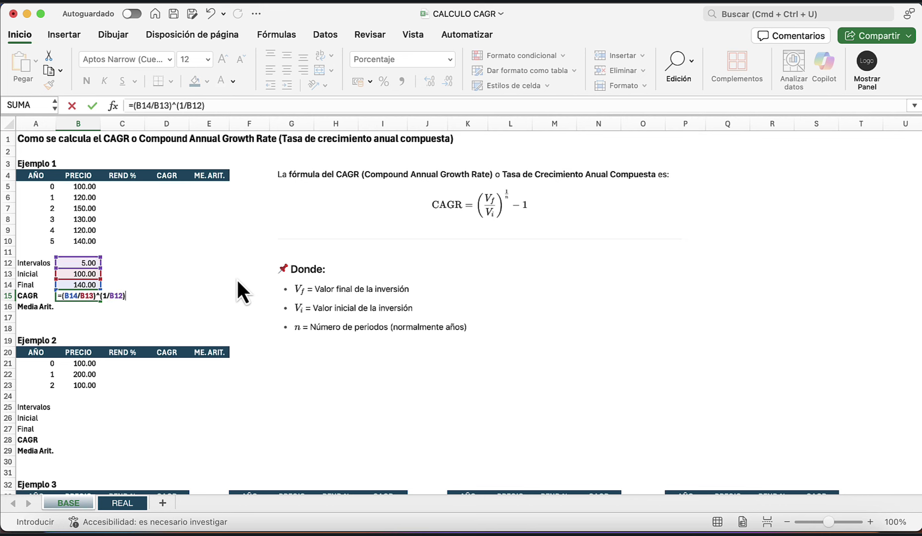
type("-1")
key("Return")
key("Up")
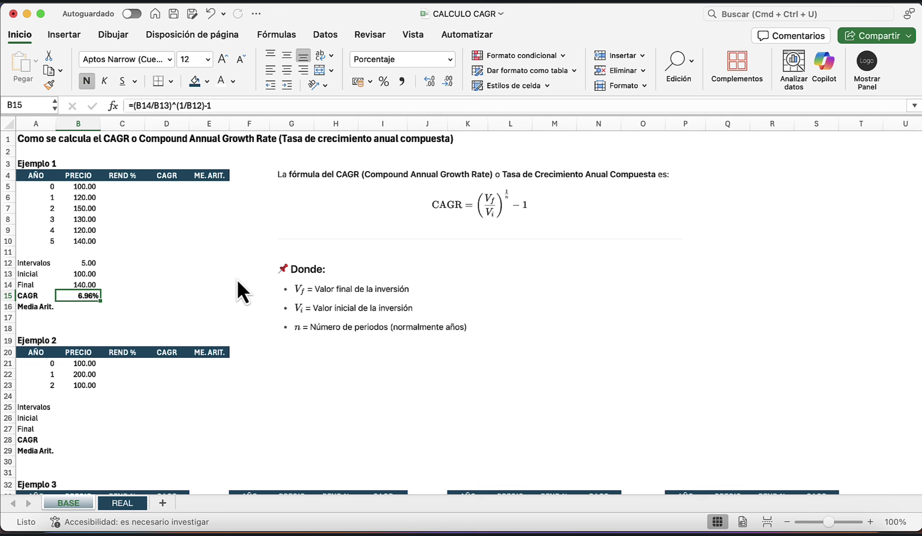
Select D5, the year 0 cell of the CAGR column in Ejemplo 1
left_click(168, 187)
key("Up")
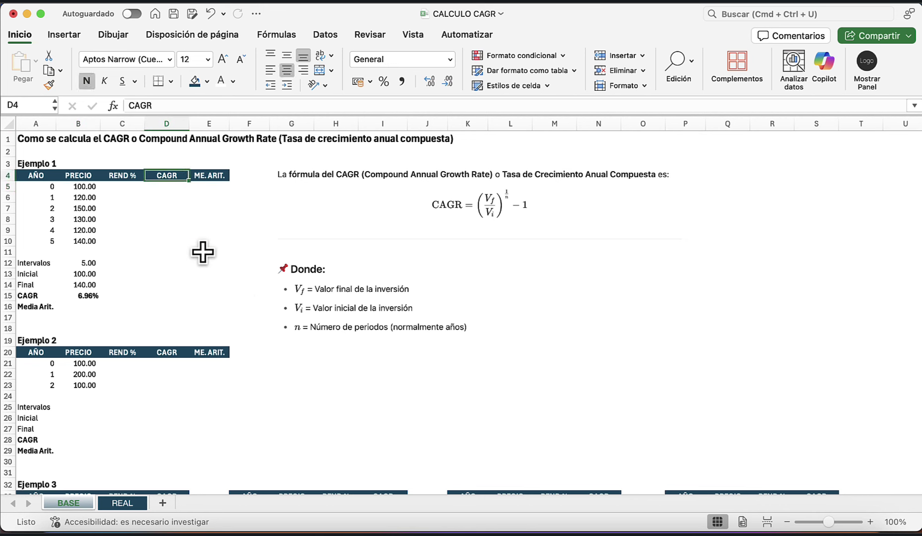
key("Down")
type("100")
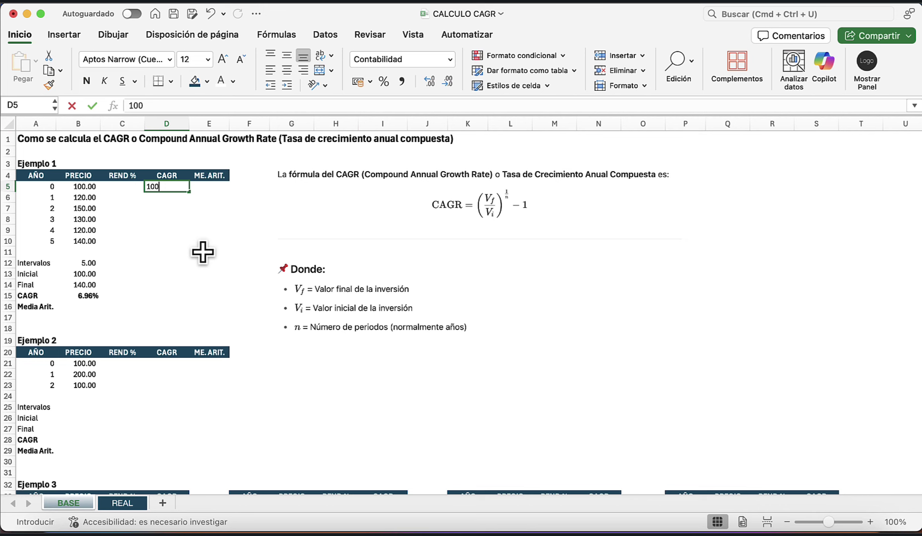
key("BackSpace")
key("BackSpace")
key("BackSpace")
type("+")
key("Escape")
Link the starting value of the CAGR column in D5 to the year 0 price with +B5
type("+")
key("Left")
key("Left")
key("Return")
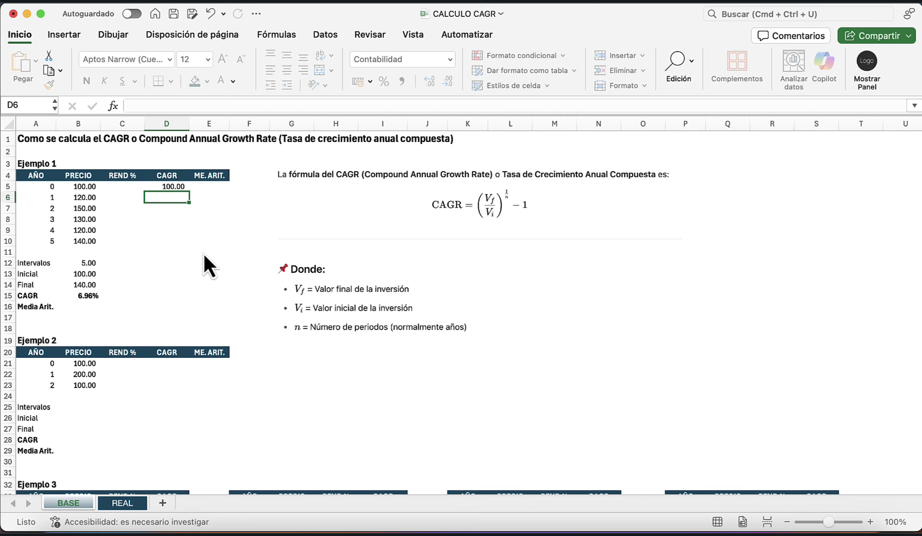
Project the CAGR column of Ejemplo 1 with =D5*(1+$B$15) in D6 and fill it down to D10
type("=")
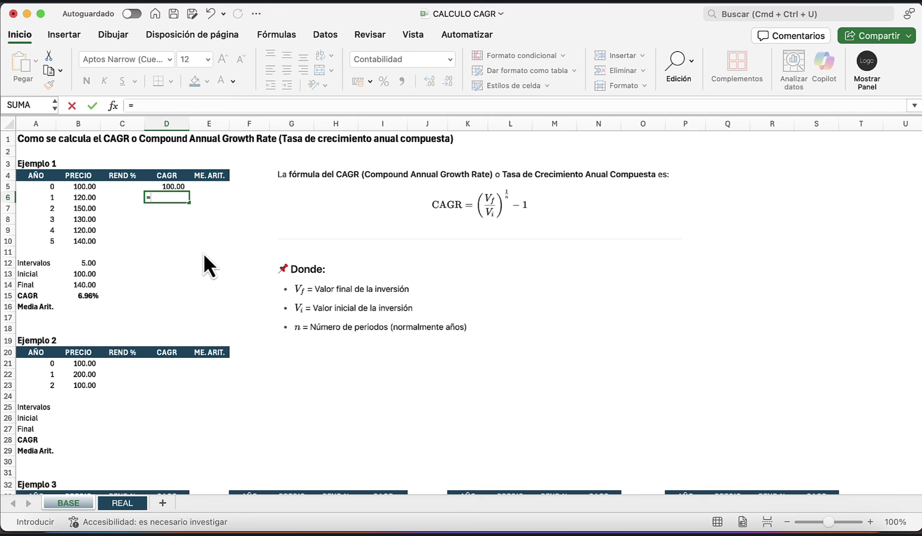
key("Up")
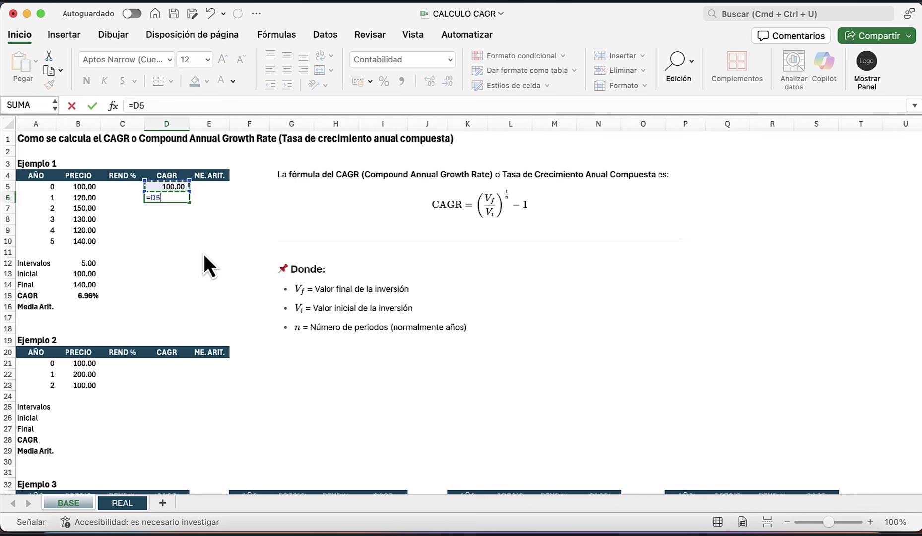
type("*(1")
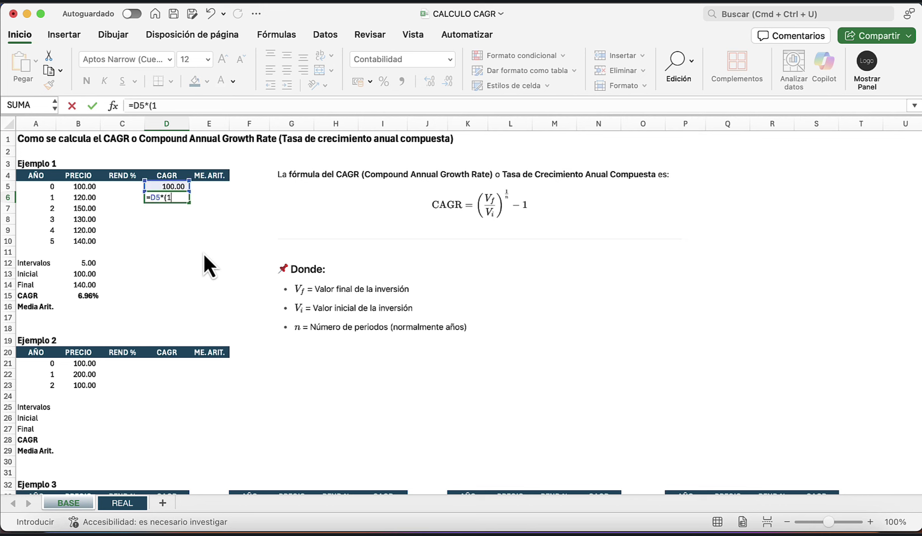
type("+")
left_click(84, 296)
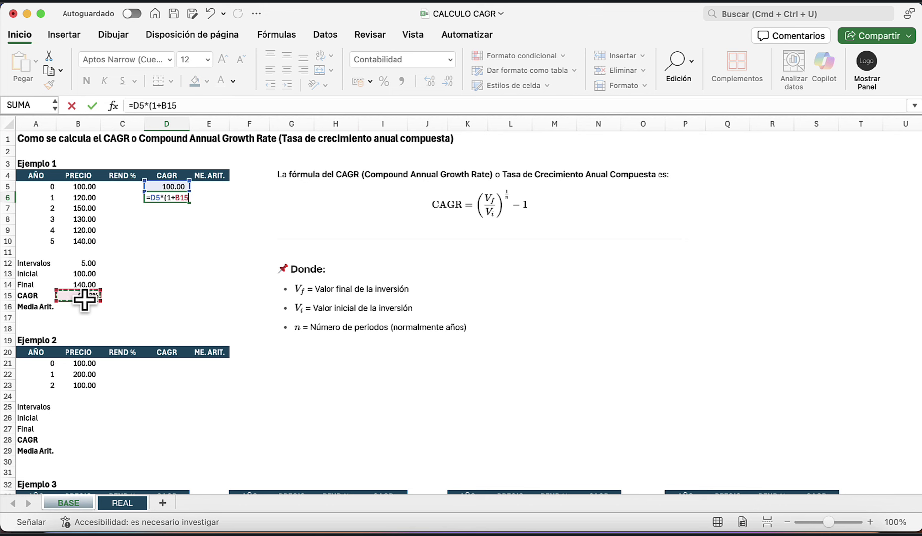
key("F4")
type(")")
key("Return")
key("Up")
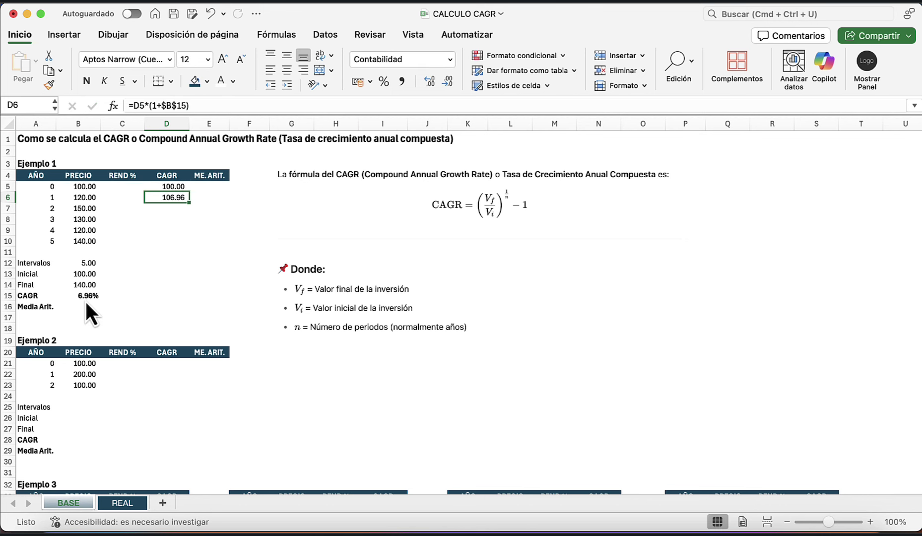
left_click_drag(189, 200, 181, 241)
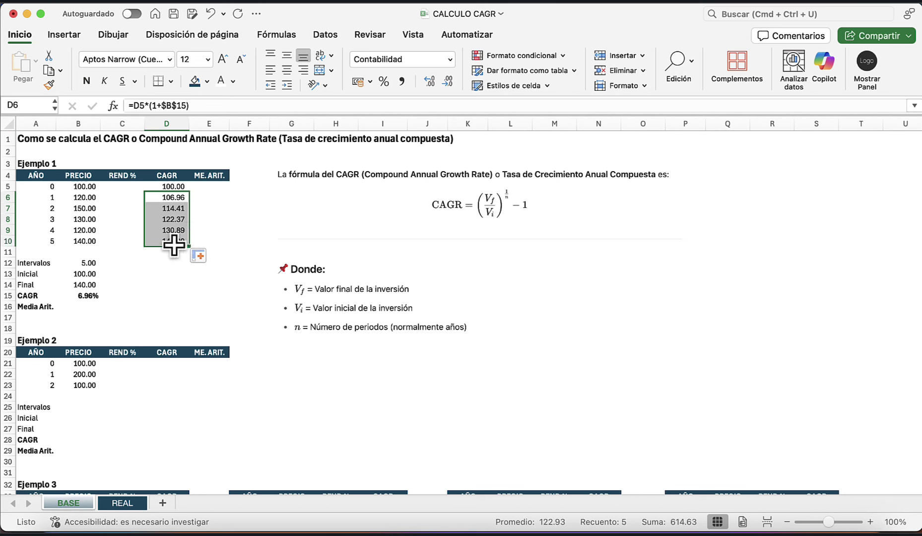
Calculate the yearly returns of Ejemplo 1 with =B6/B5-1 in C6 and fill the formula down to C10
left_click(90, 295)
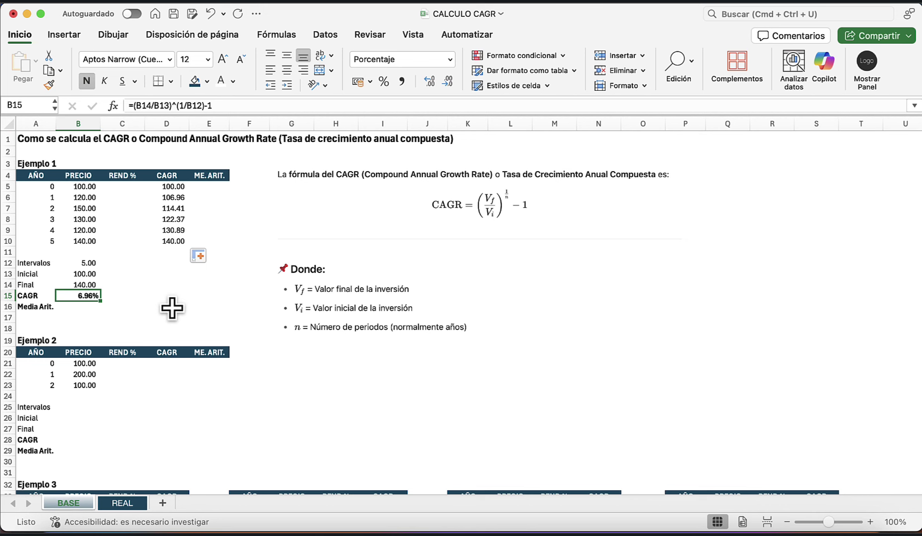
key("Up")
key("Up")
key("Up")
key("Up")
key("Up")
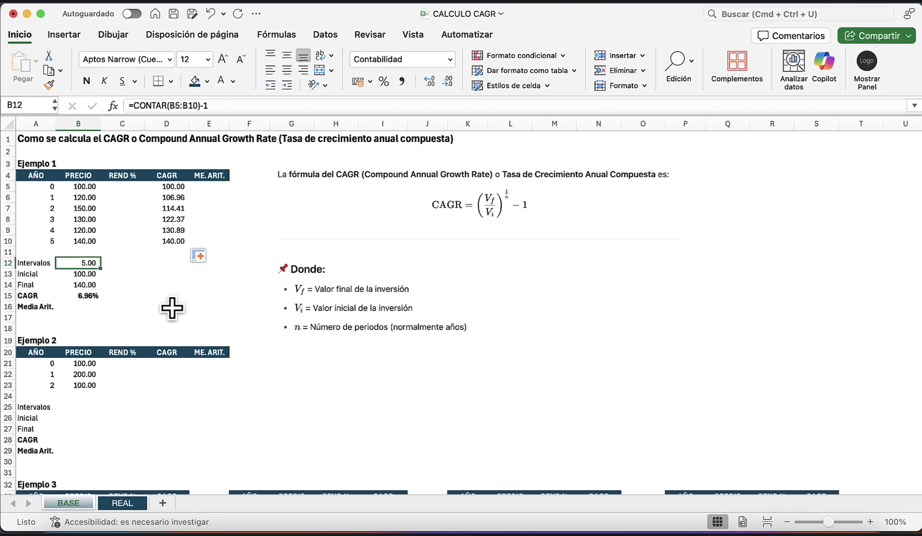
key("Right")
key("Right")
key("Up")
key("Left")
key("Up")
key("Up")
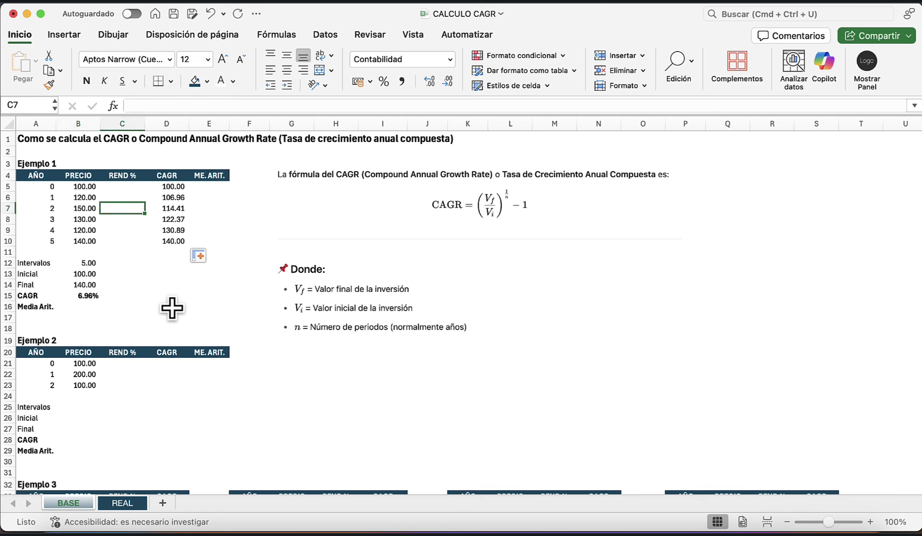
key("Up")
type("=")
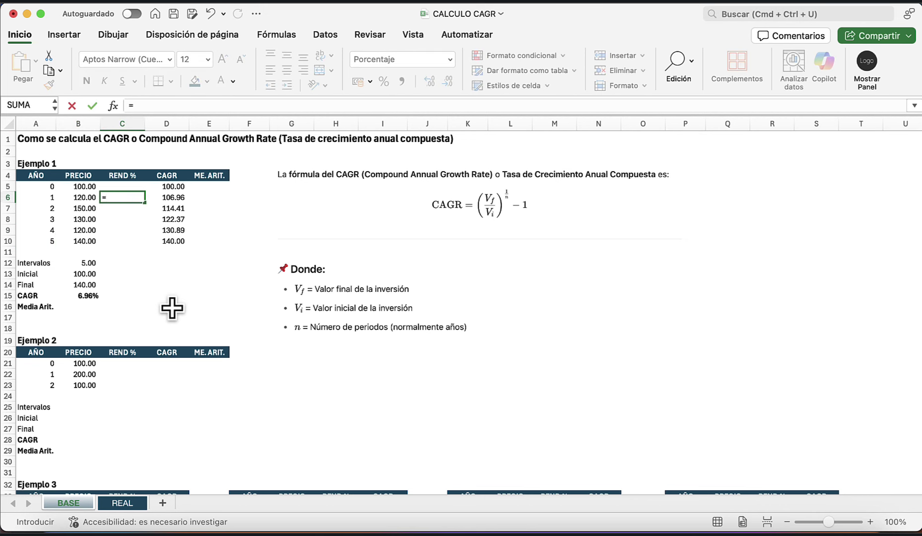
key("Left")
type("/")
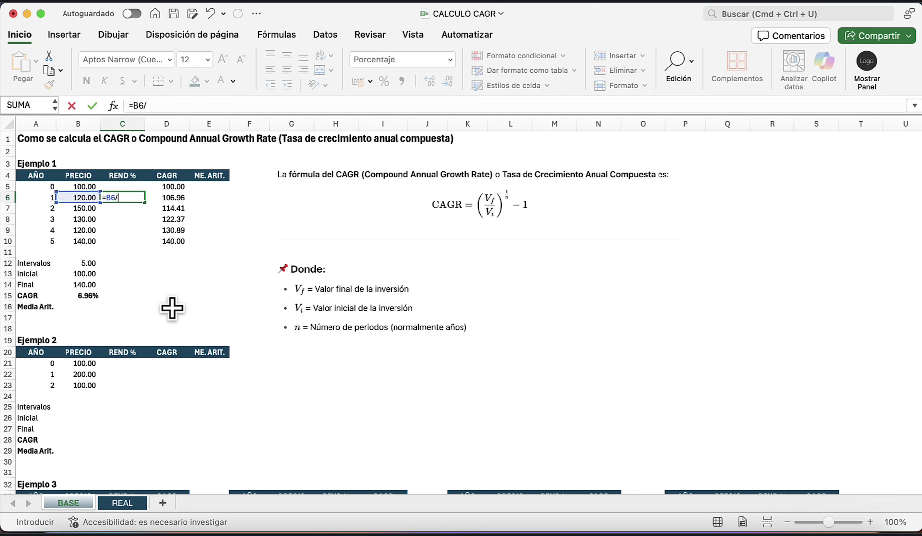
key("Left")
key("Up")
type("-1")
key("Return")
key("Up")
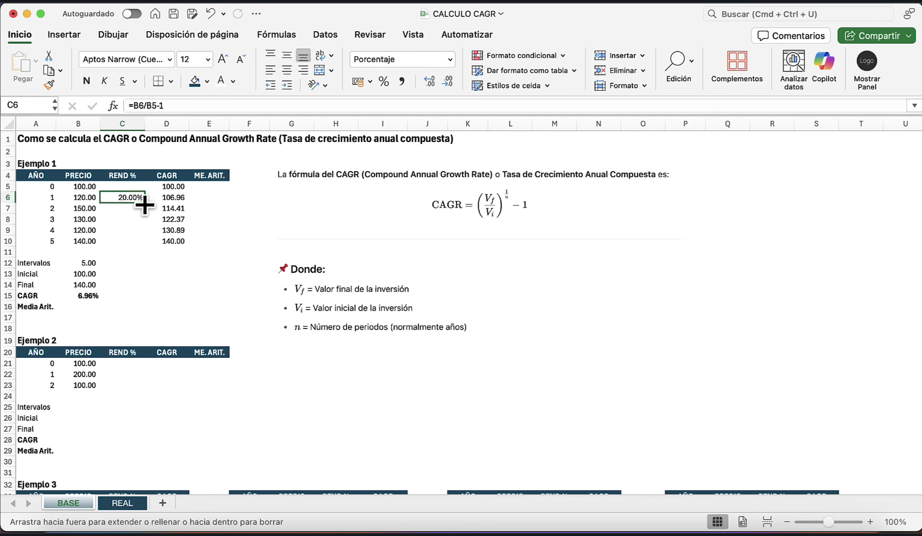
left_click_drag(145, 204, 142, 223)
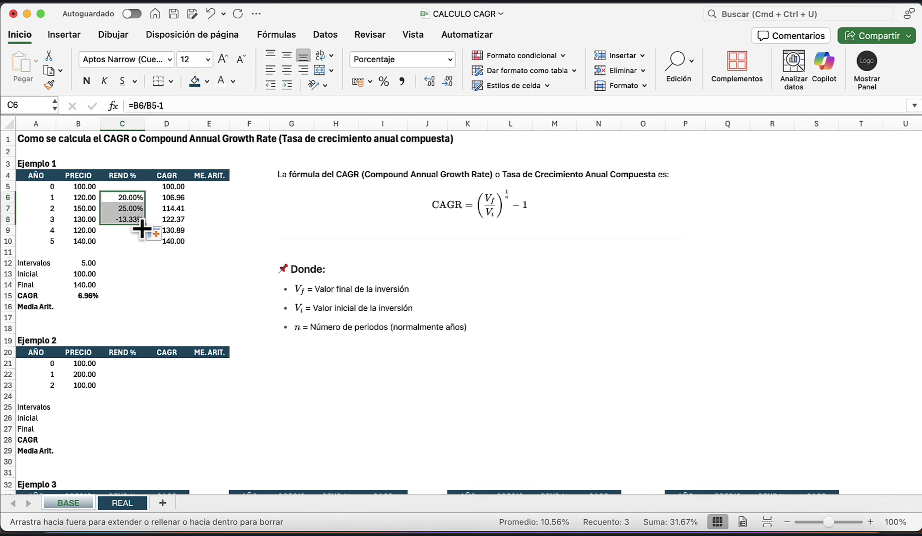
left_click_drag(143, 227, 143, 245)
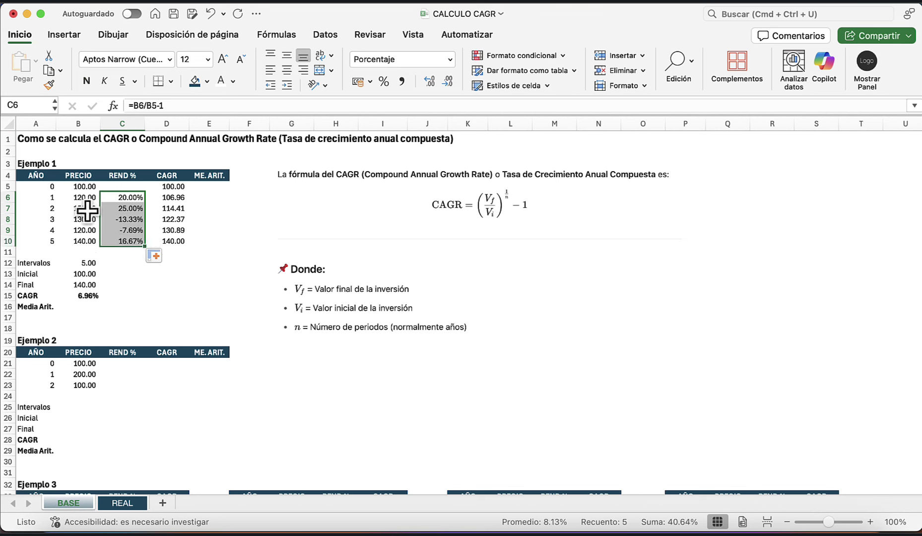
Calculate the arithmetic mean of the Ejemplo 1 returns in B16 with =PROMEDIO(C6:C10)
left_click(77, 296)
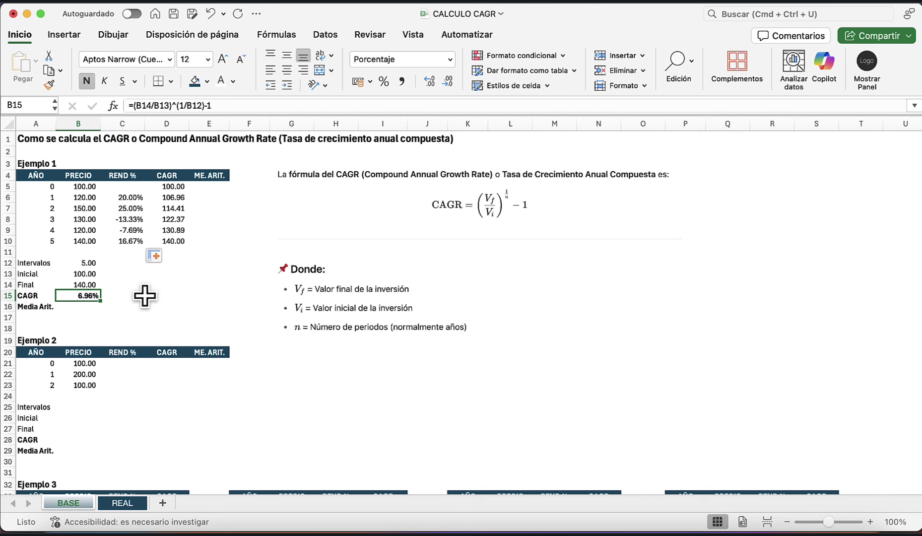
left_click(86, 305)
key("Up")
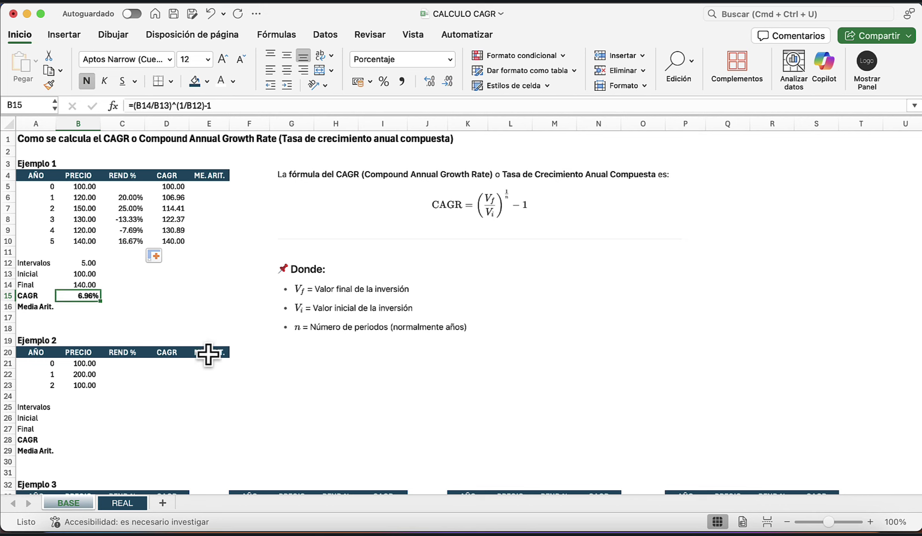
key("Down")
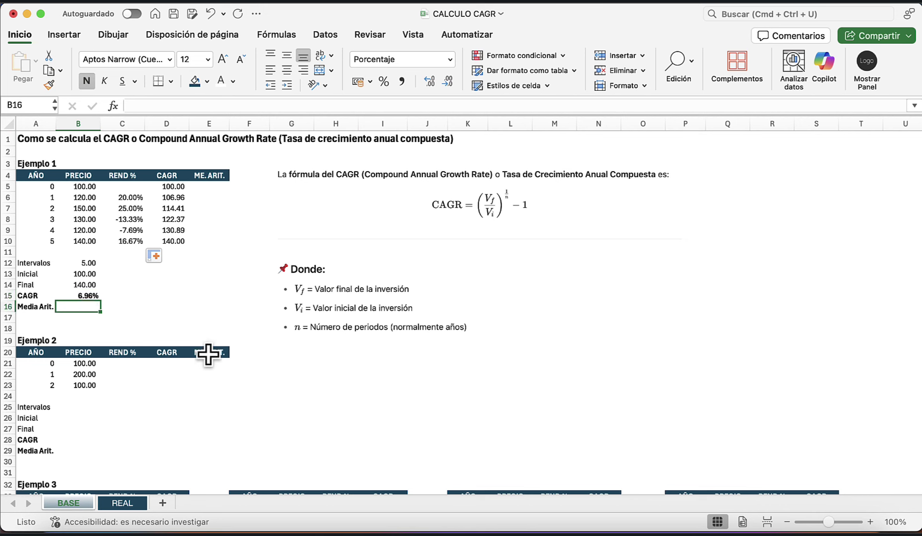
type("=prom")
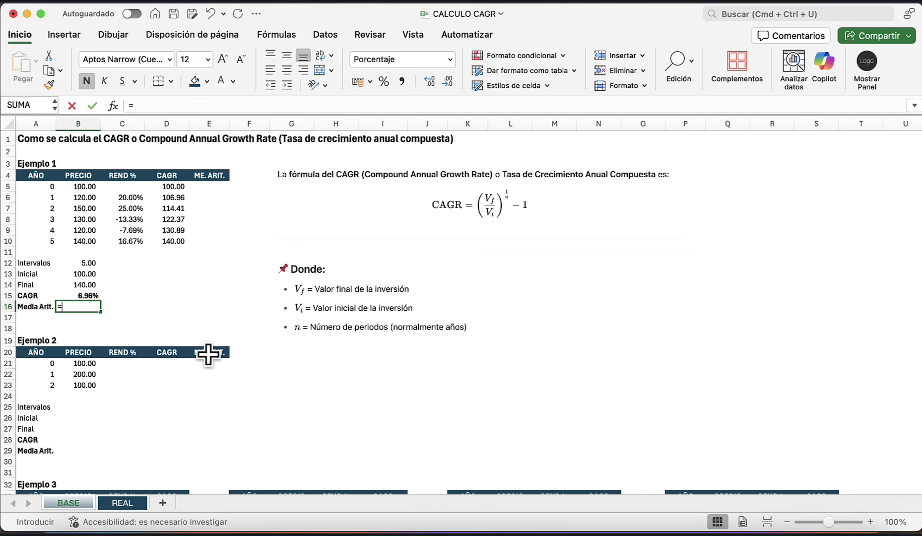
key("Tab")
key("Up")
key("Right")
key("Up")
key("Up")
key("Up")
key("Up")
key("Up")
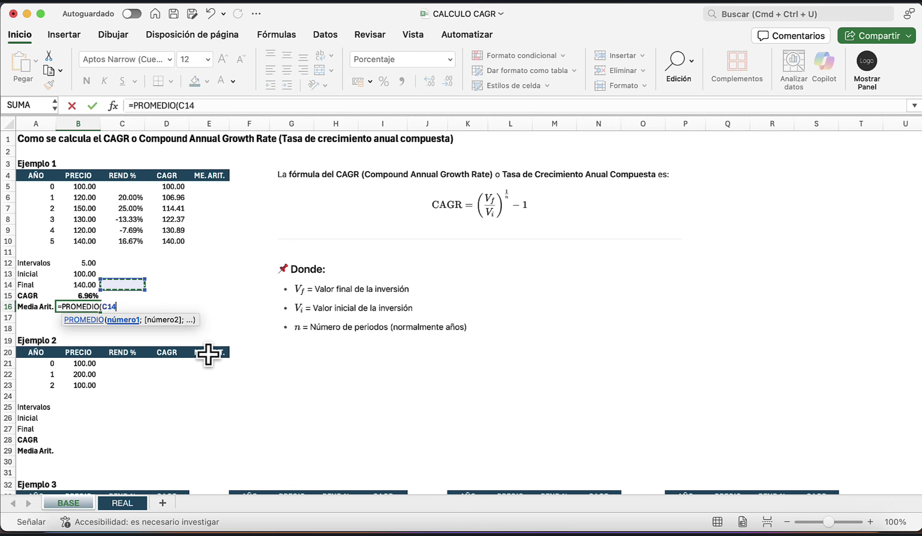
key("shift+Up")
key("shift+Up")
key("shift+Up")
key("shift+Up")
key("shift+Up")
key("shift+Up")
key("shift+Down")
key("shift+Down")
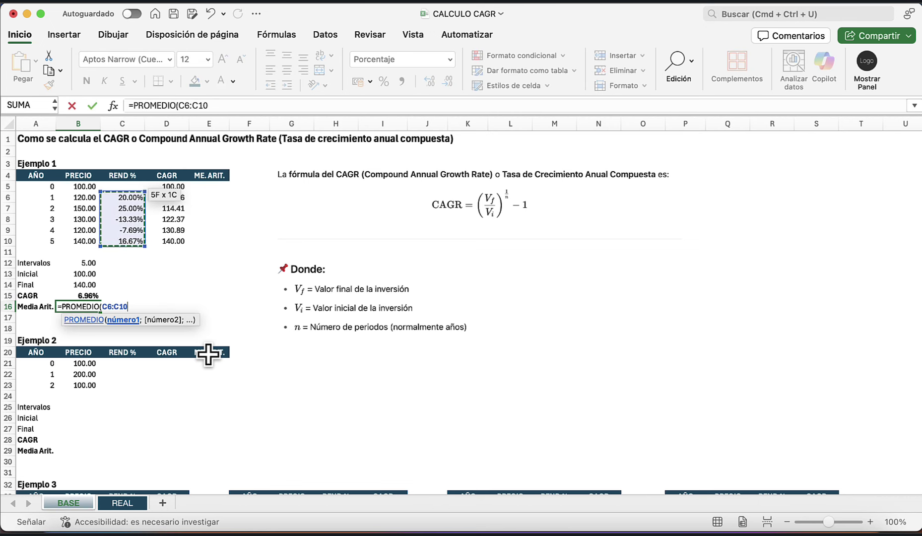
type(")")
key("Return")
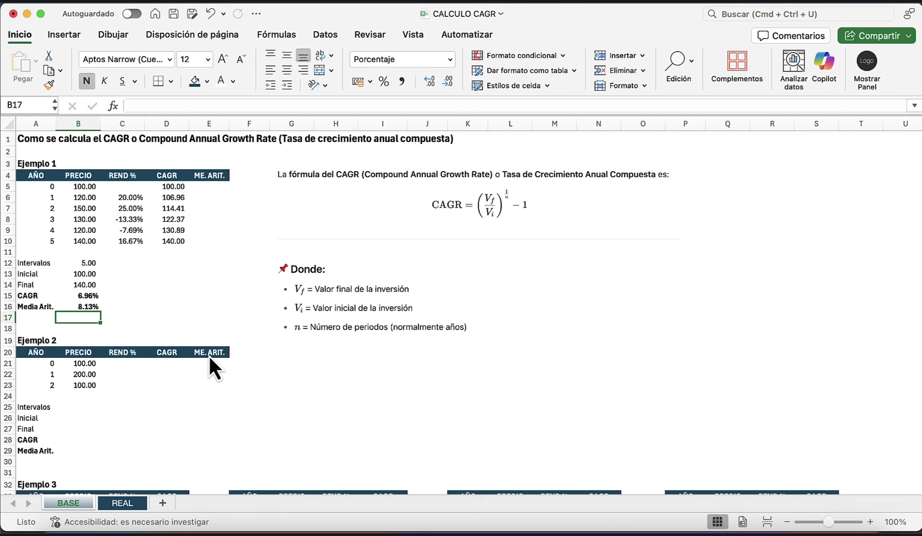
Check the arithmetic mean in B16 against the yearly returns in C6:C10
key("Up")
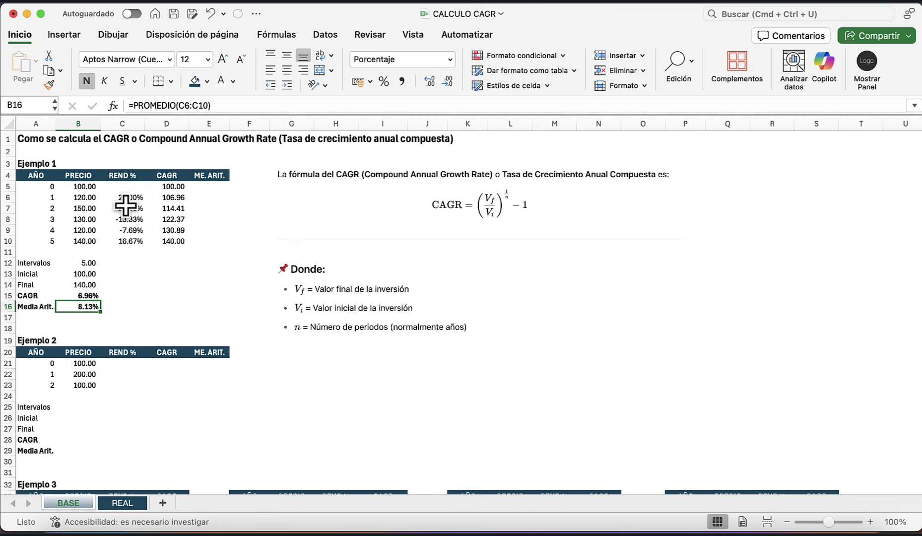
left_click_drag(129, 198, 125, 242)
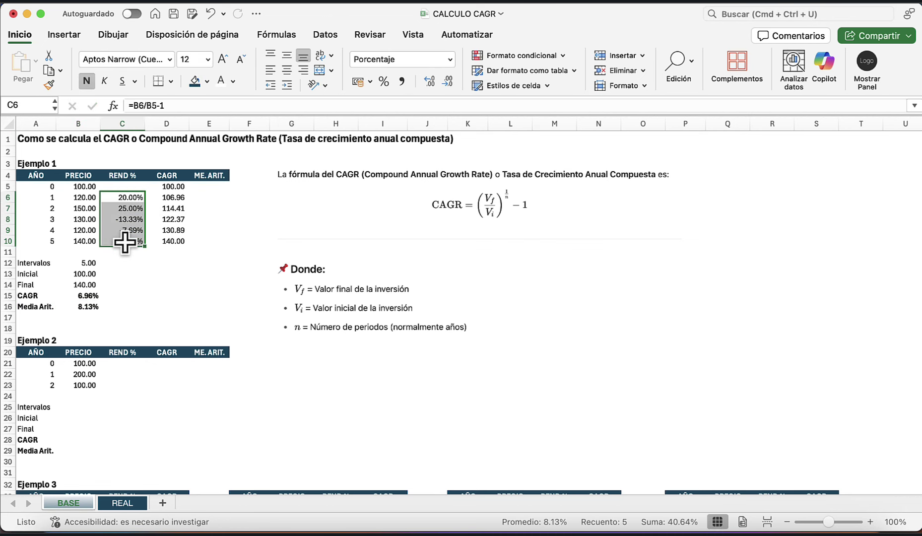
left_click(96, 306)
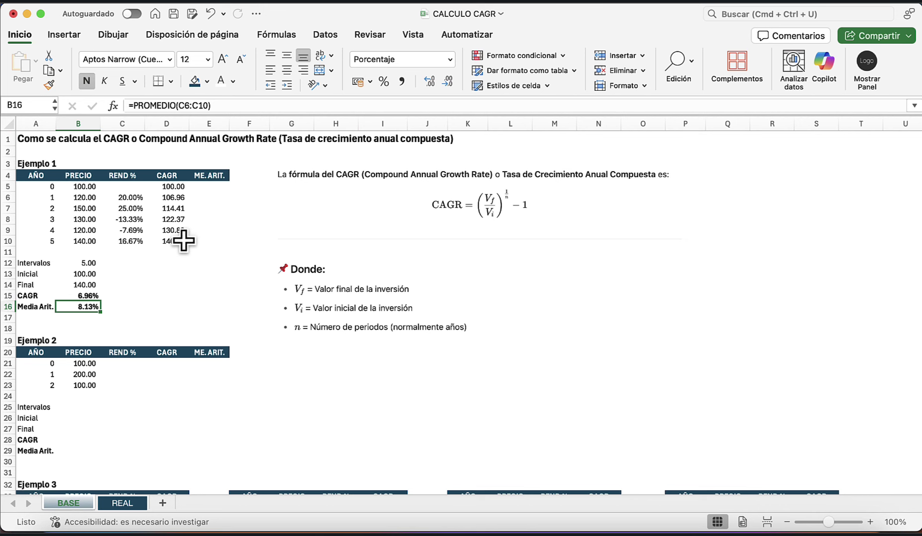
Link the starting value of the ME. ARIT. column in E5 to the year 0 price with +B5
left_click(208, 187)
type("+")
key("Left")
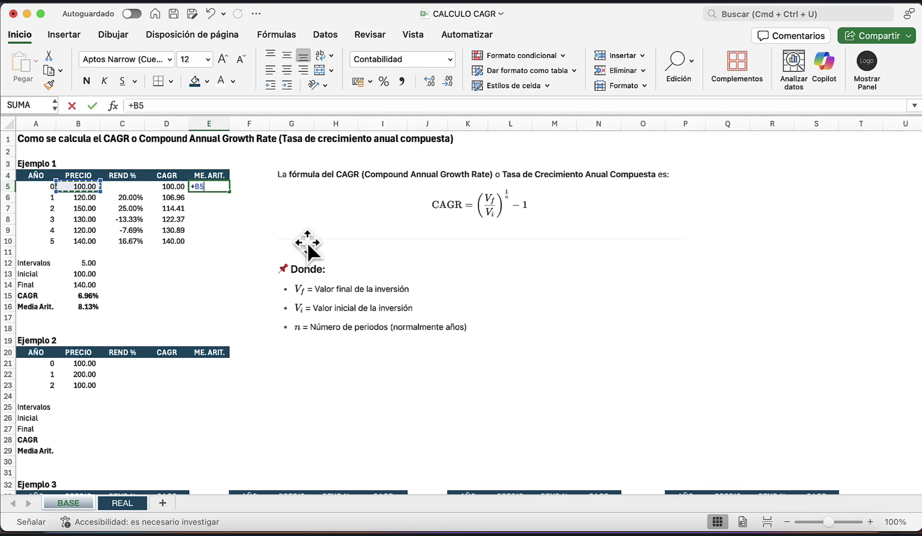
key("Return")
Project the ME. ARIT. column of Ejemplo 1 with =E5*(1+$B$16) in E6 and fill it down to E10
type("=(1+")
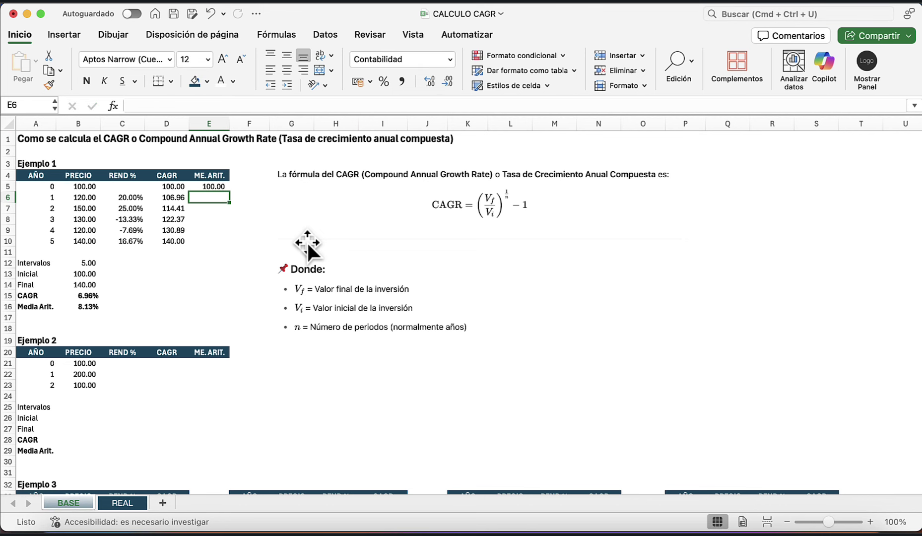
key("BackSpace")
key("BackSpace")
key("BackSpace")
key("Up")
type("-")
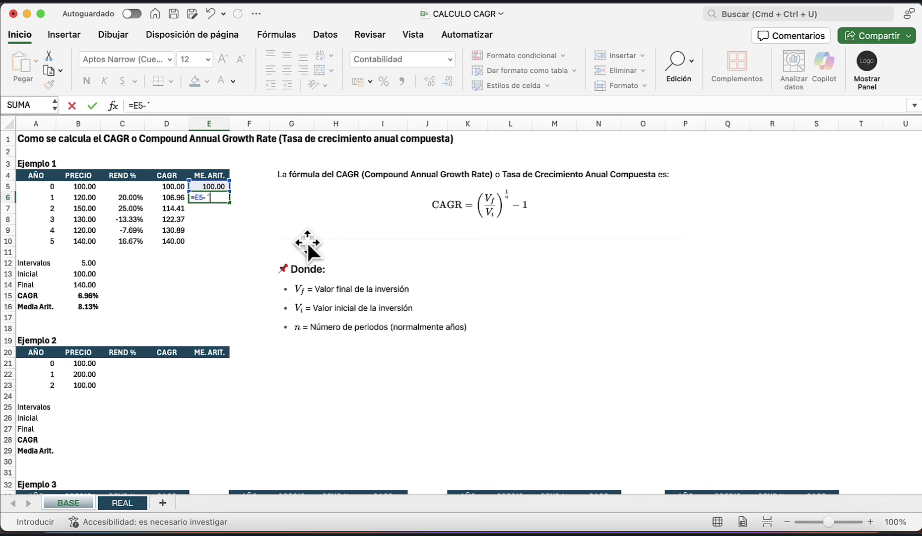
type("*(1+")
left_click(91, 306)
key("F4")
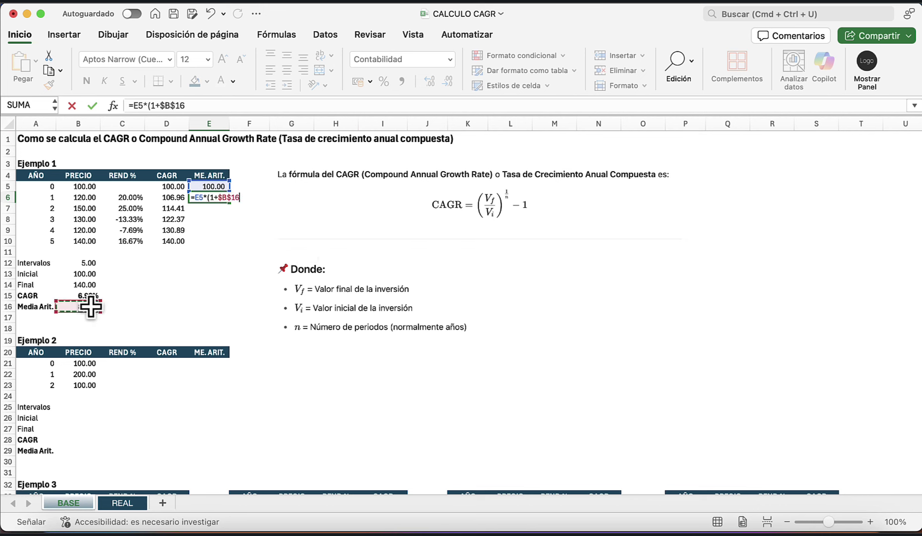
type(")")
key("Return")
key("Up")
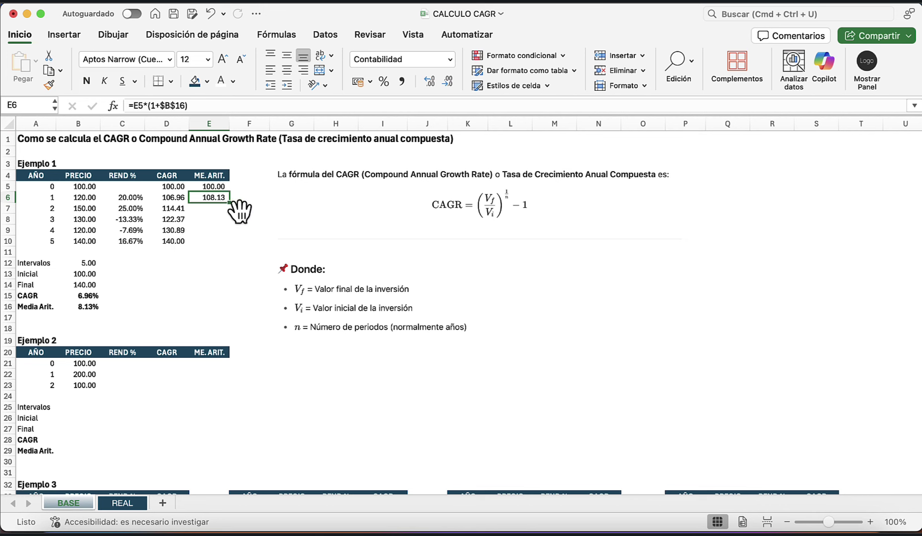
left_click_drag(229, 203, 224, 244)
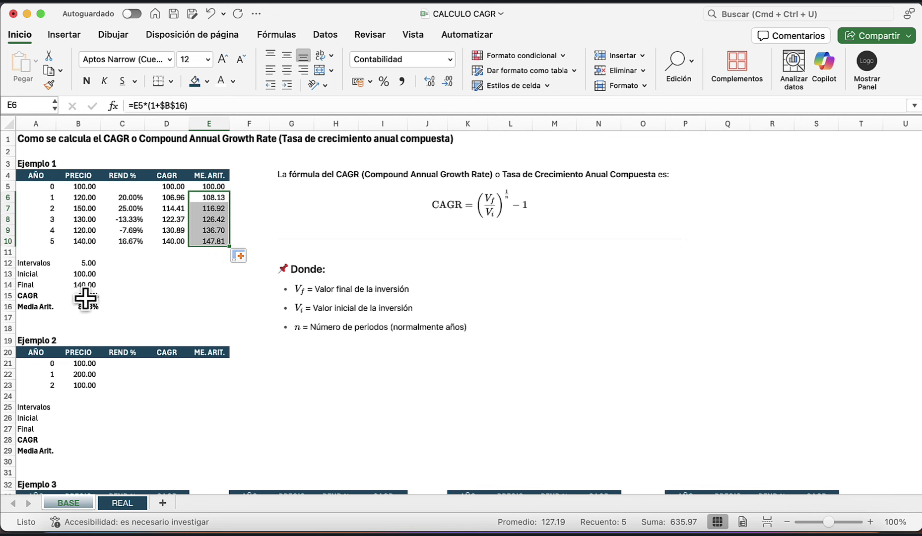
Compare the CAGR of Ejemplo 1 in A15:B15 with the yearly returns in C6:C10
mouse_move(84, 297)
left_mouse_down()
mouse_move(22, 297)
mouse_move(79, 295)
left_mouse_up()
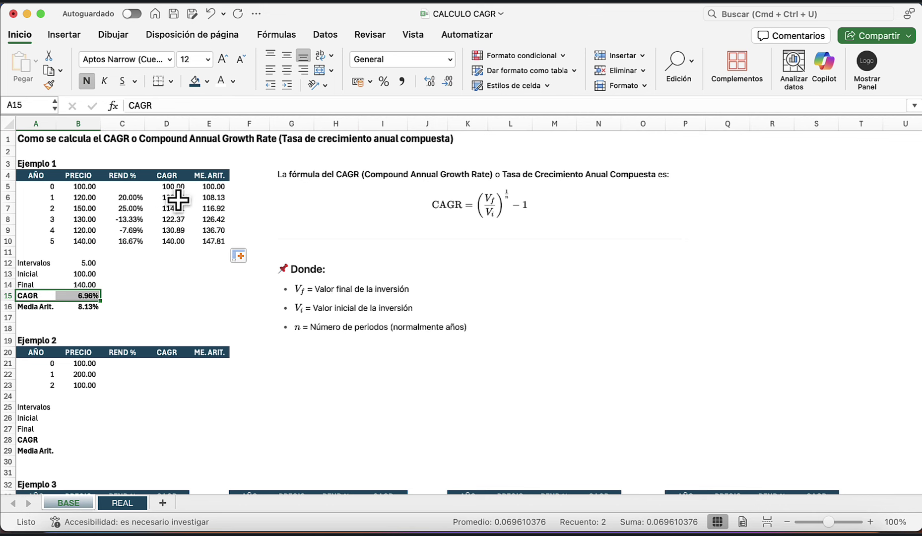
left_click_drag(128, 197, 123, 242)
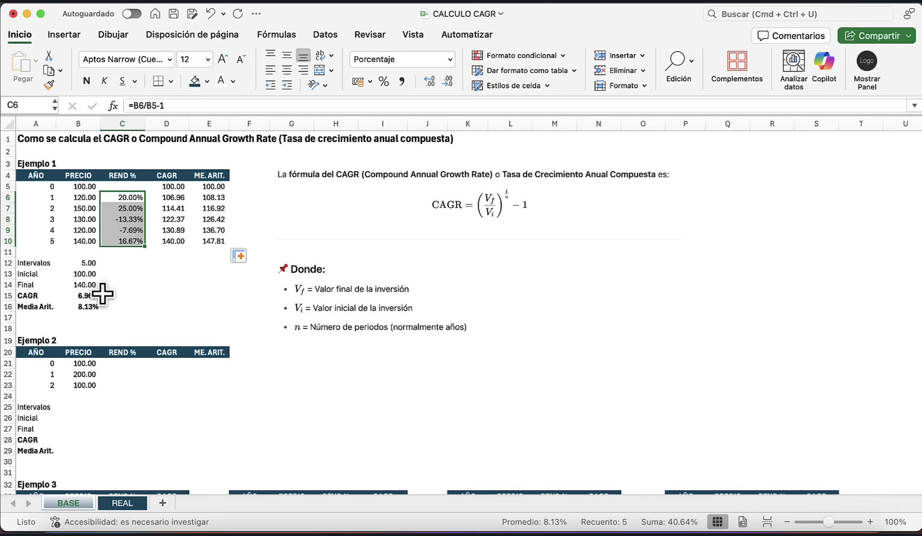
left_click_drag(86, 295, 35, 295)
Examine the Ejemplo 2 price series by selecting B21:B23
scroll(139, 293, "down", 2)
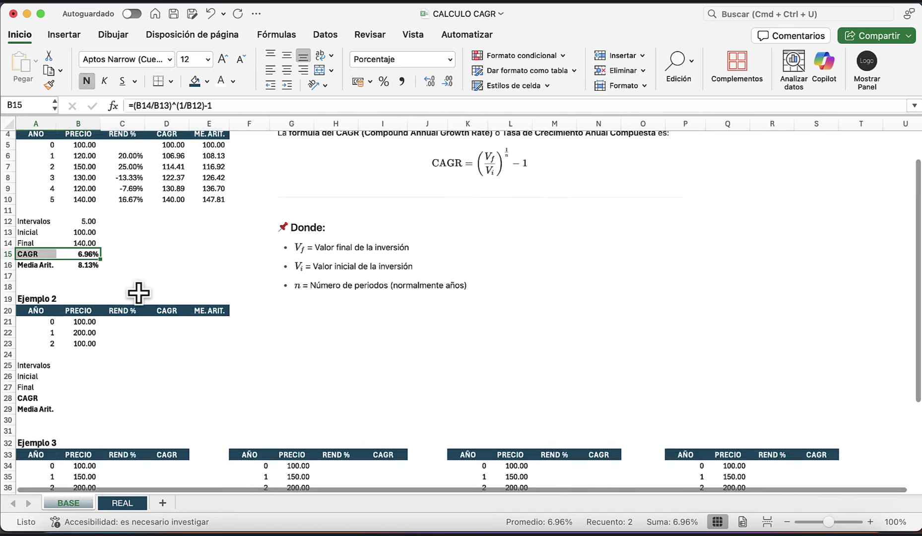
left_click(128, 335)
key("Up")
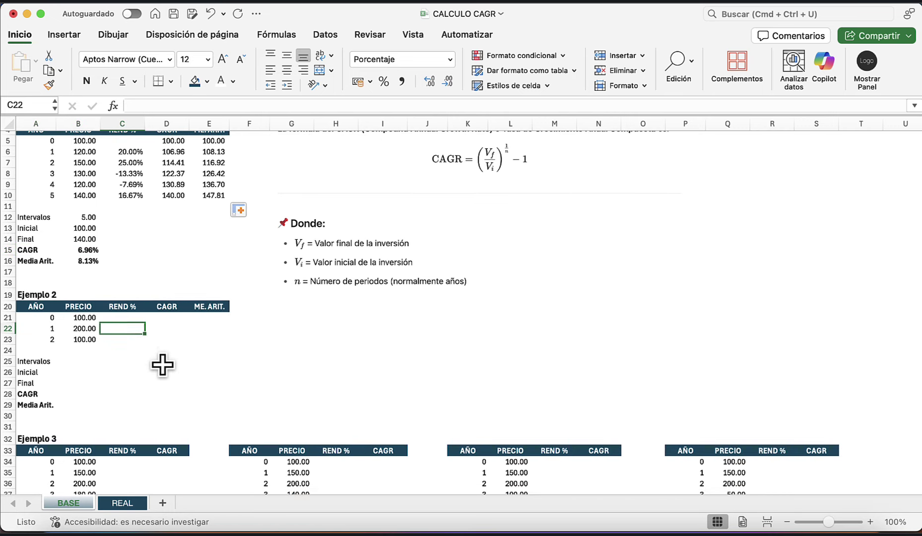
key("Left")
key("Up")
key("shift+Down")
key("shift+Down")
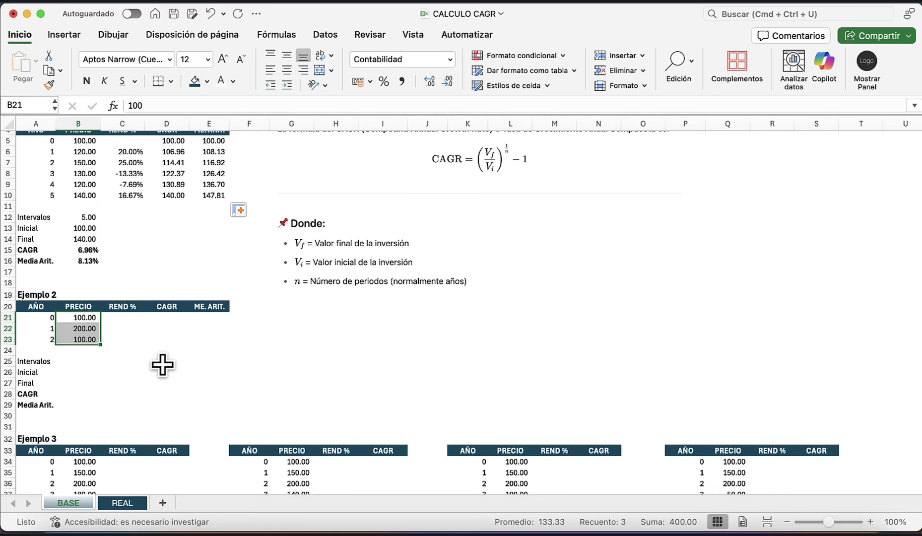
Calculate the year 1 return of Ejemplo 2 in C22 with =B22/B21-1
key("Right")
key("Down")
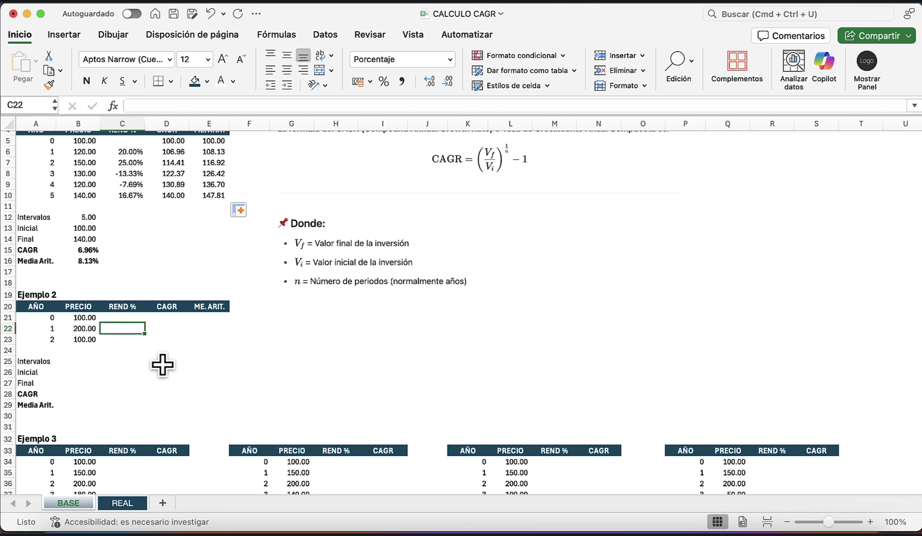
type("=")
key("Left")
type("/")
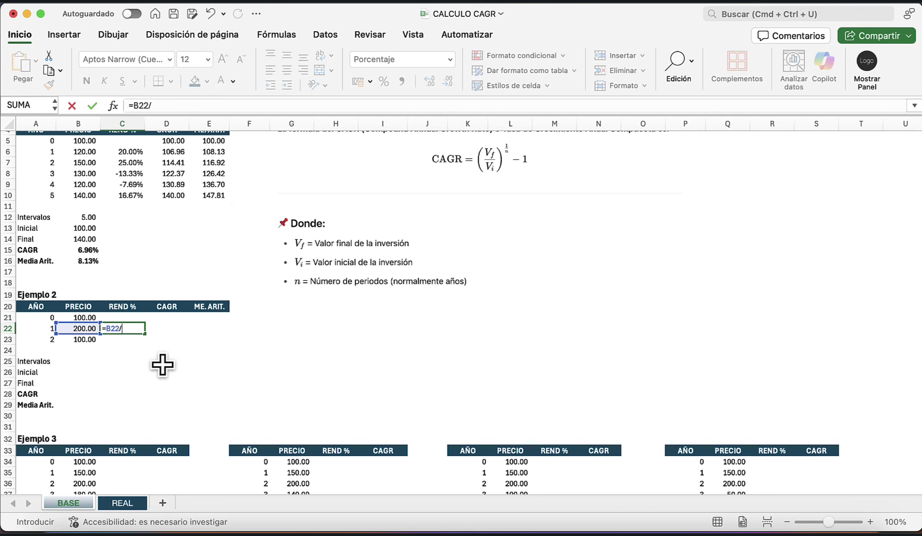
key("Left")
key("Up")
type("-1")
key("Return")
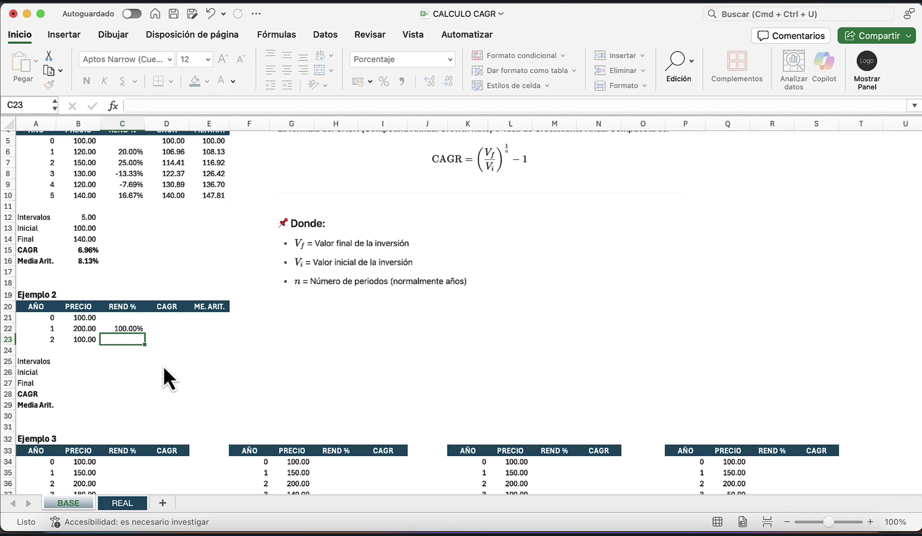
Copy the return formula from C22 to C23 for year 2 of Ejemplo 2
key("Up")
key("super+c")
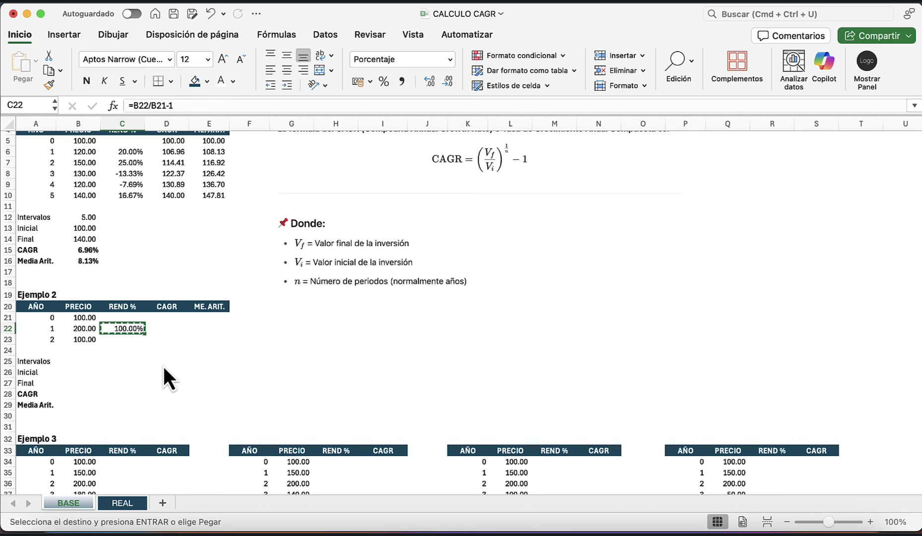
key("Down")
key("super+v")
Examine how the Ejemplo 2 prices in B21:B23 relate to the yearly returns in C22:C23
key("Up")
key("Left")
key("Up")
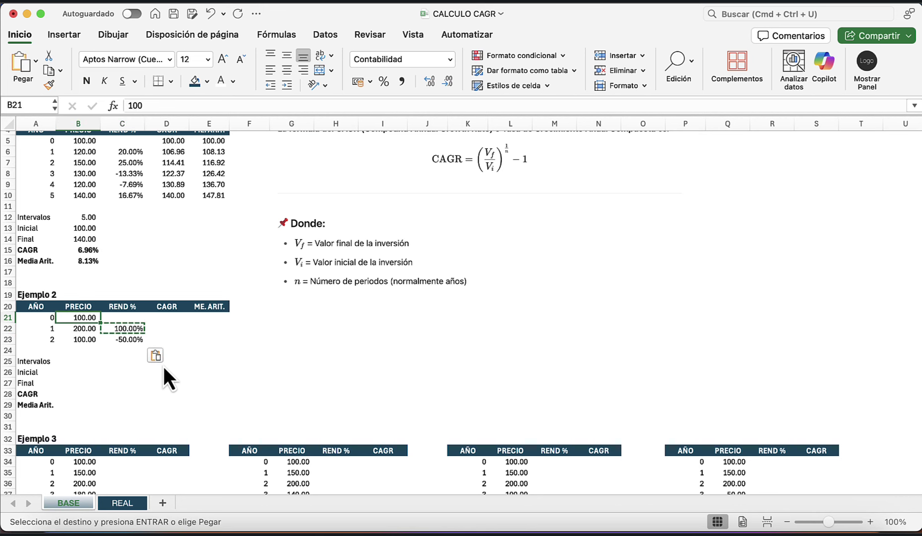
key("Down")
key("Right")
key("Left")
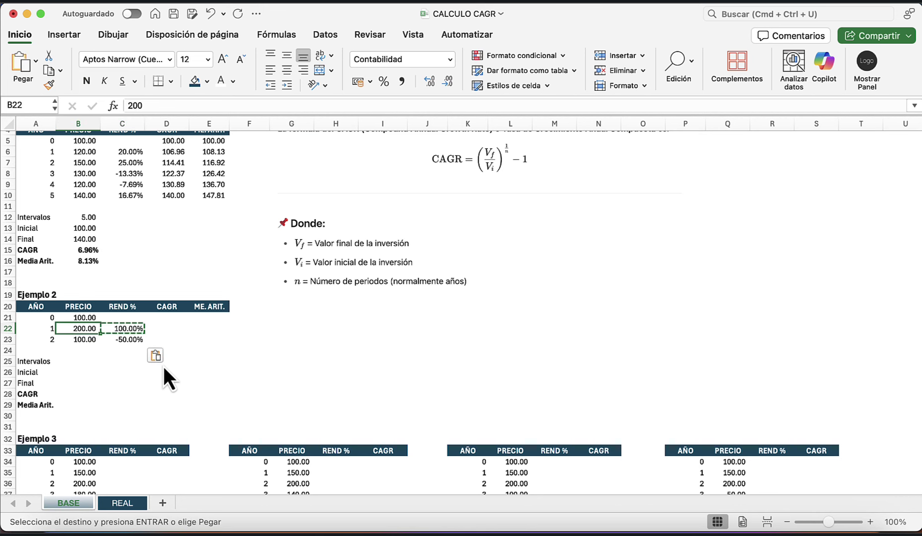
key("Down")
key("Up")
key("Right")
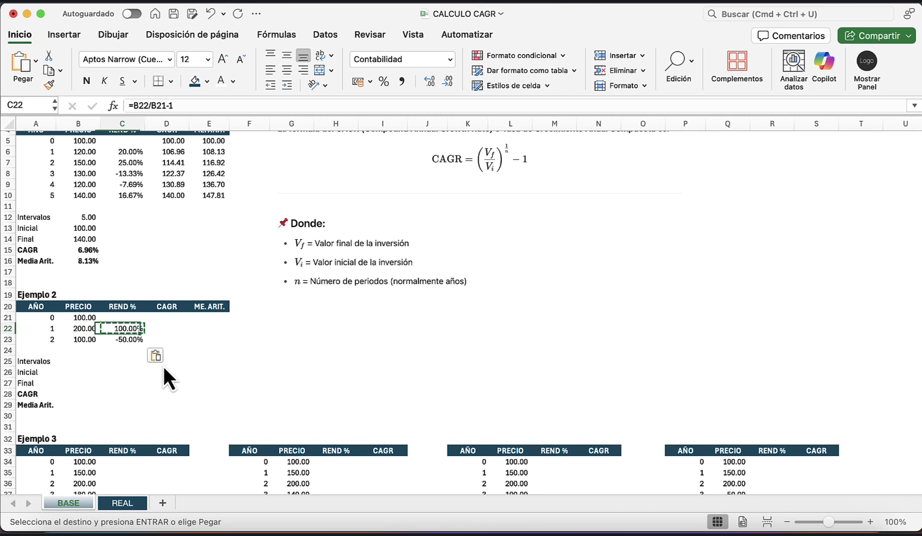
key("Down")
key("Up")
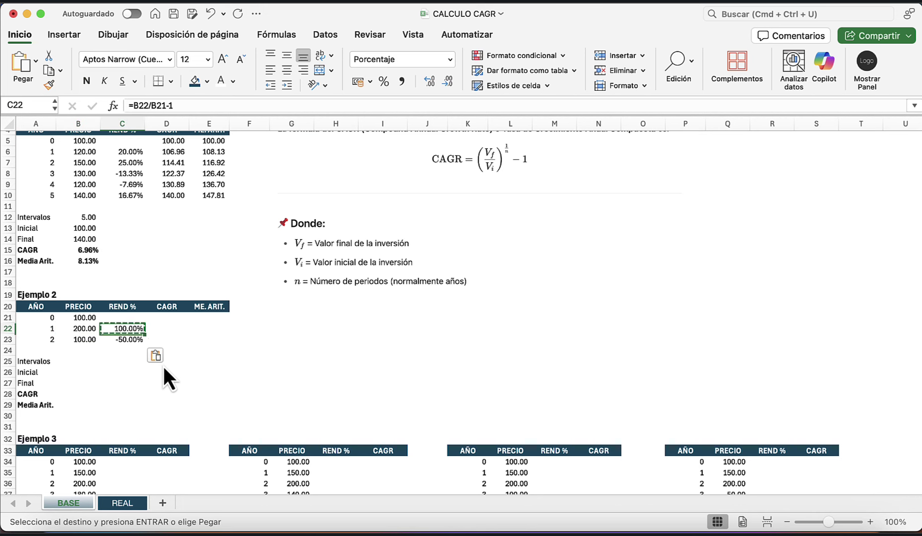
key("Down")
key("Up")
key("Left")
key("Up")
key("Down")
key("Down")
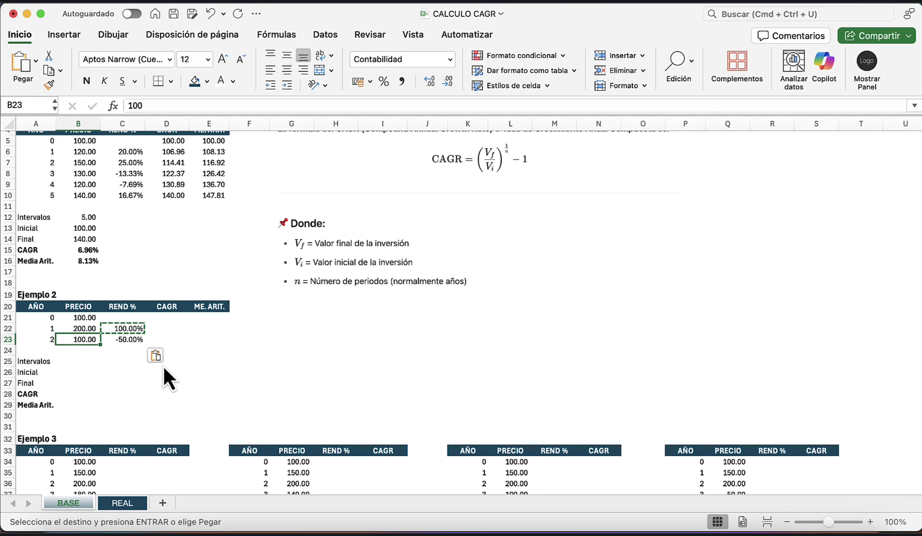
key("Up")
key("Up")
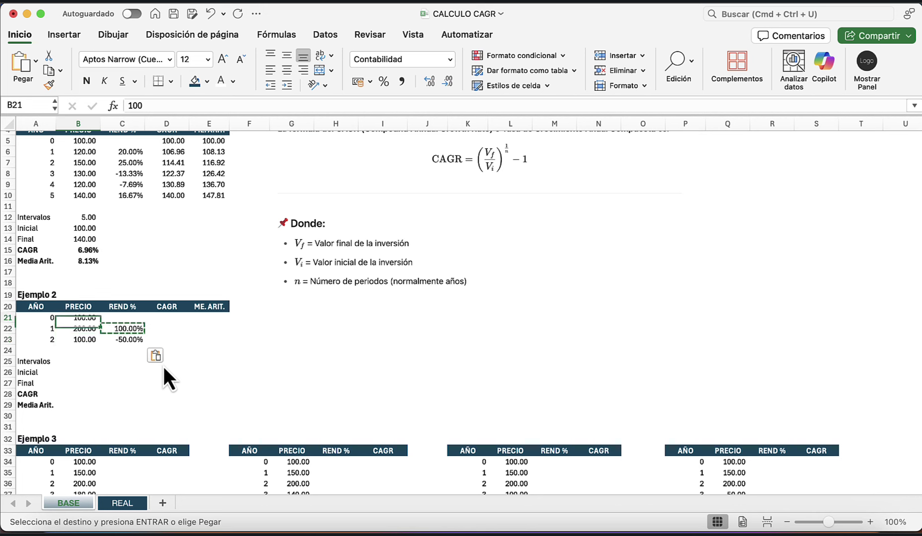
key("Down")
key("Down")
Calculate the arithmetic mean return of Ejemplo 2 in B29 with =PROMEDIO(C22:C23)
key("Down")
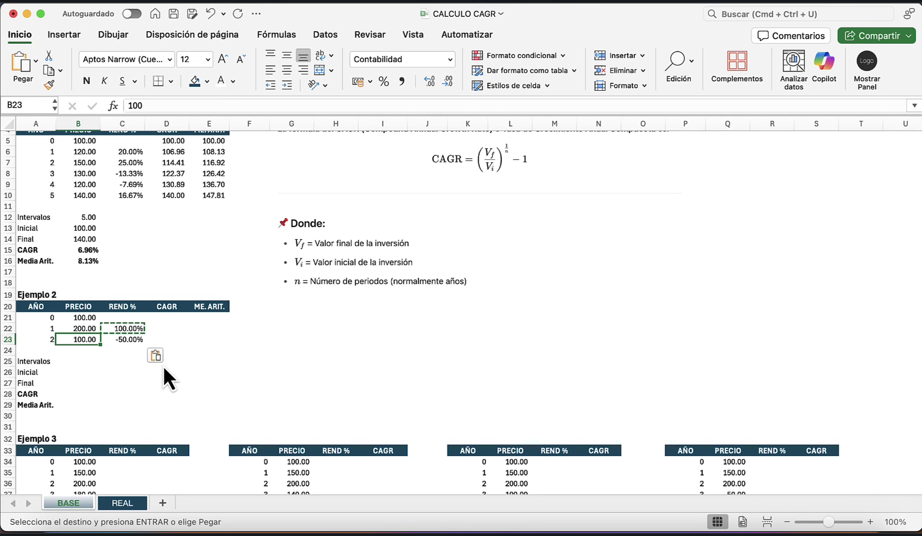
key("Down")
key("Down")
key("Down")
key("Down")
key("Down")
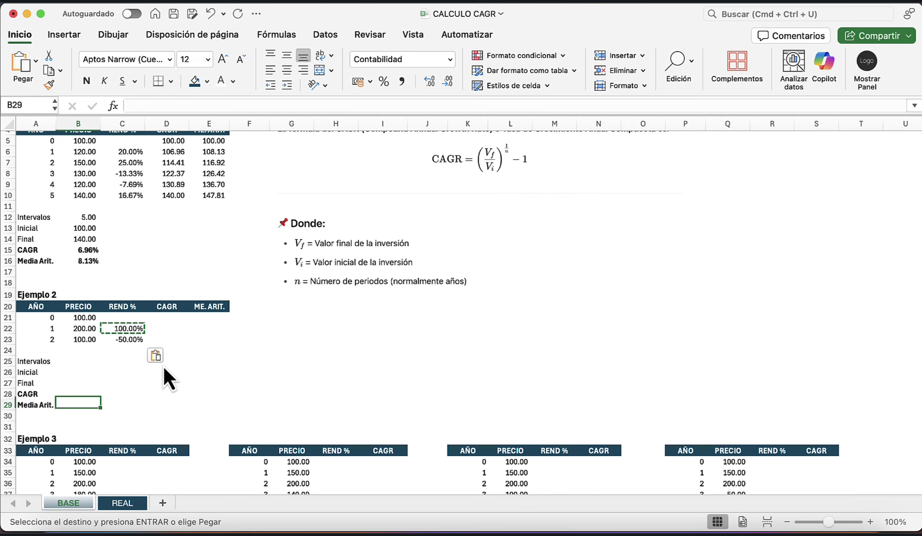
key("Escape")
type("=")
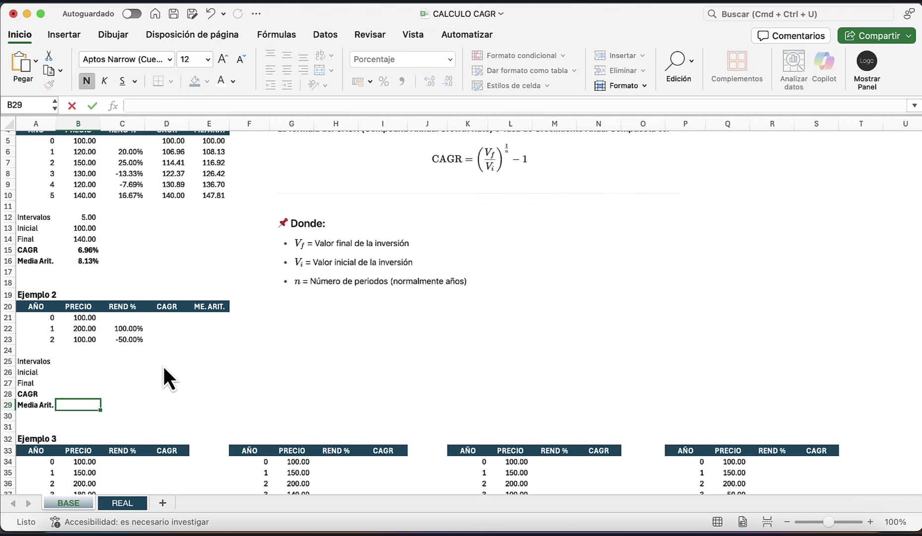
type("pro")
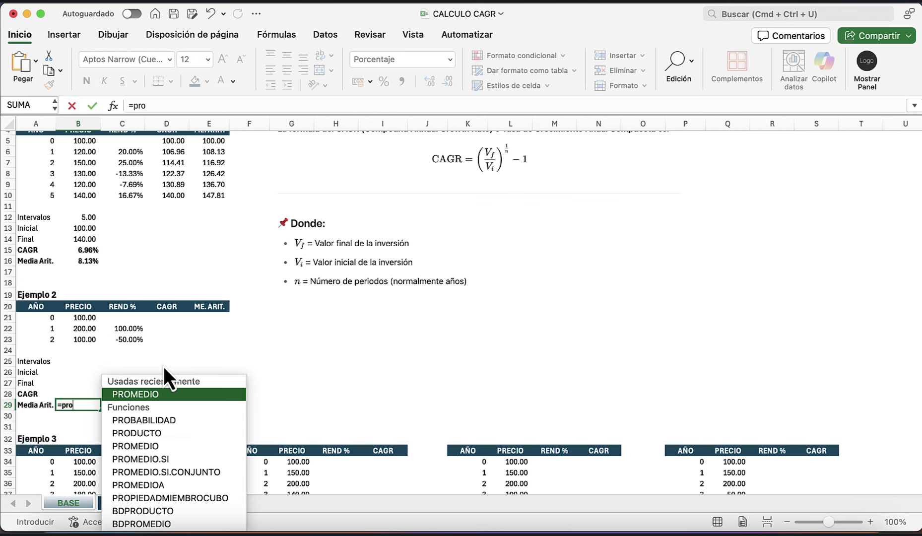
key("Tab")
key("Right")
key("Up")
key("Up")
key("Up")
key("Up")
key("Up")
key("Up")
key("Up")
key("shift+Down")
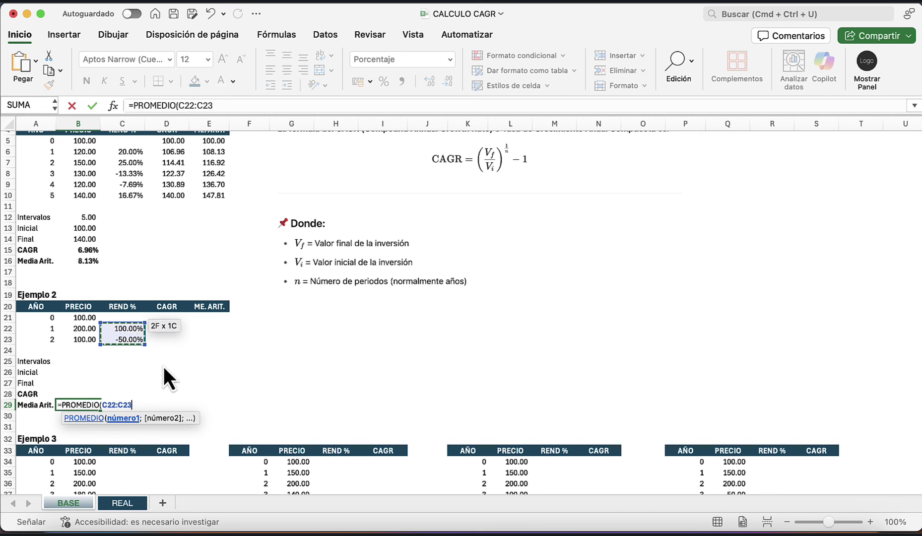
type(")")
key("Return")
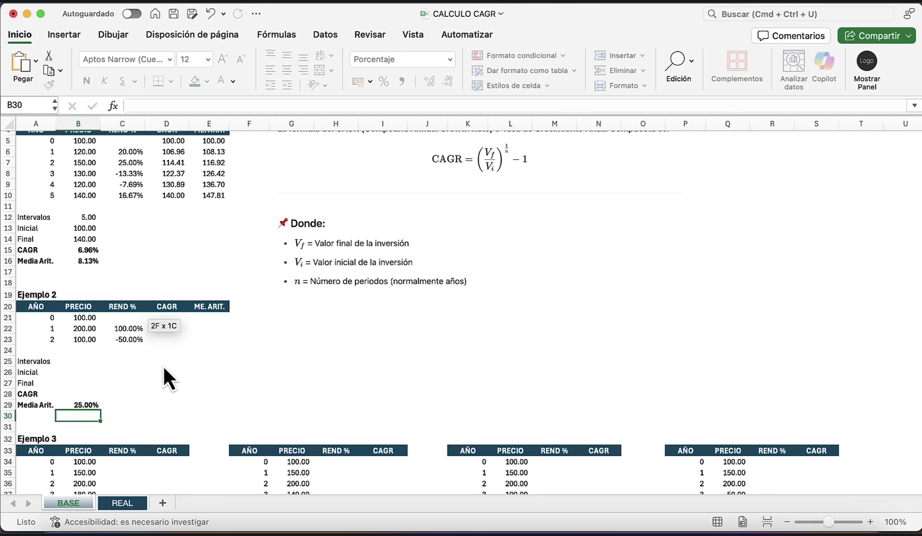
Link the starting value of the Ejemplo 2 ME. ARIT. column in E21 to the year 0 price with +B21
key("Up")
key("Right")
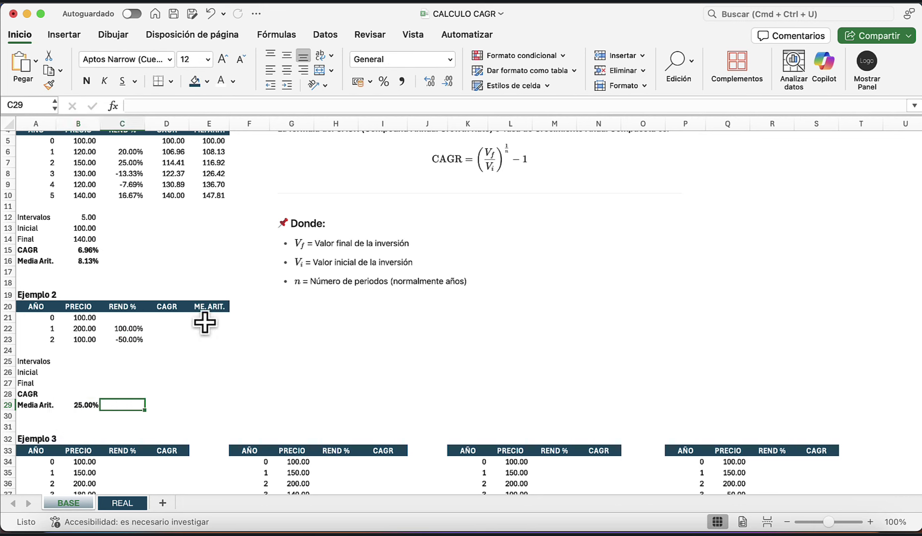
left_click(206, 318)
type("+")
key("Left")
key("Left")
key("Left")
key("Return")
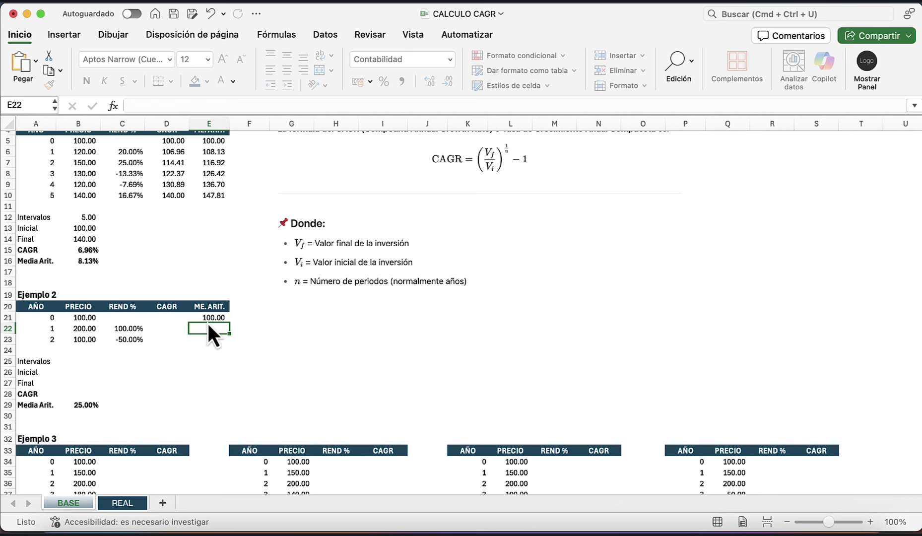
Project the year 1 value of the Ejemplo 2 ME. ARIT. column in E22 with =E21*(1+$B$29)
type("=")
key("Up")
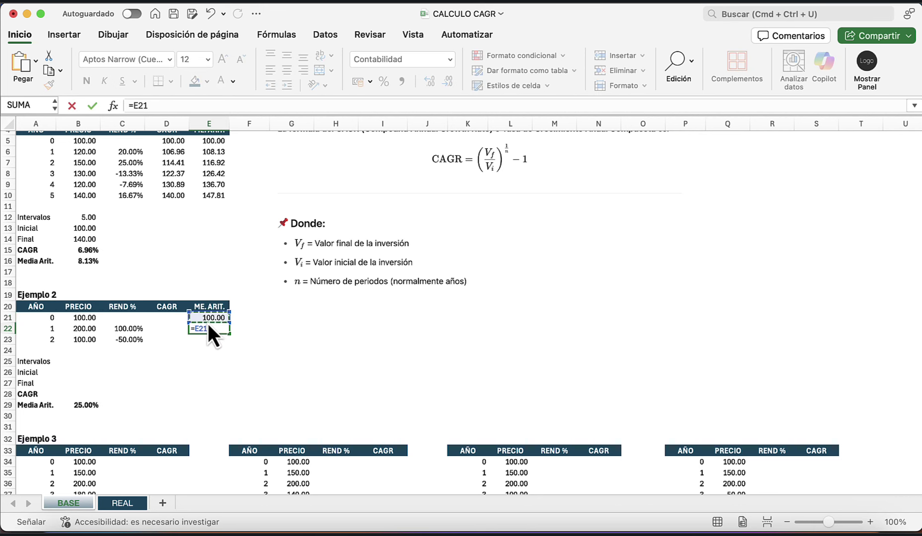
type("*(1+")
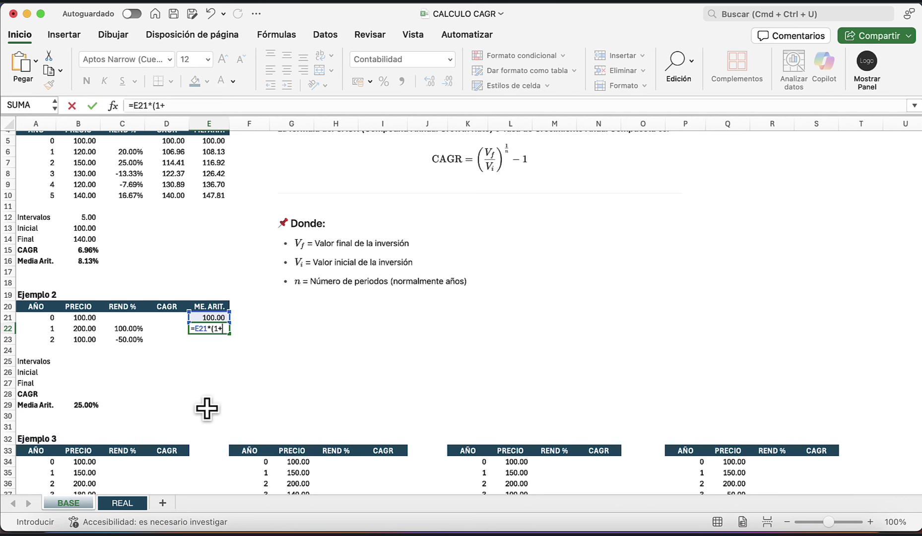
left_click(84, 404)
key("F4")
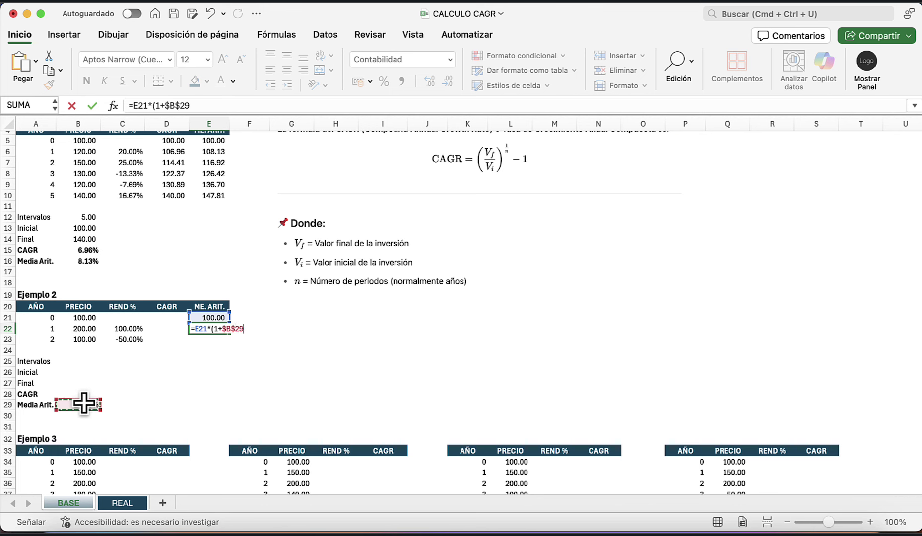
type(")")
key("Return")
Copy the ME. ARIT. projection formula from E22 to E23
key("Up")
key("super+c")
key("Down")
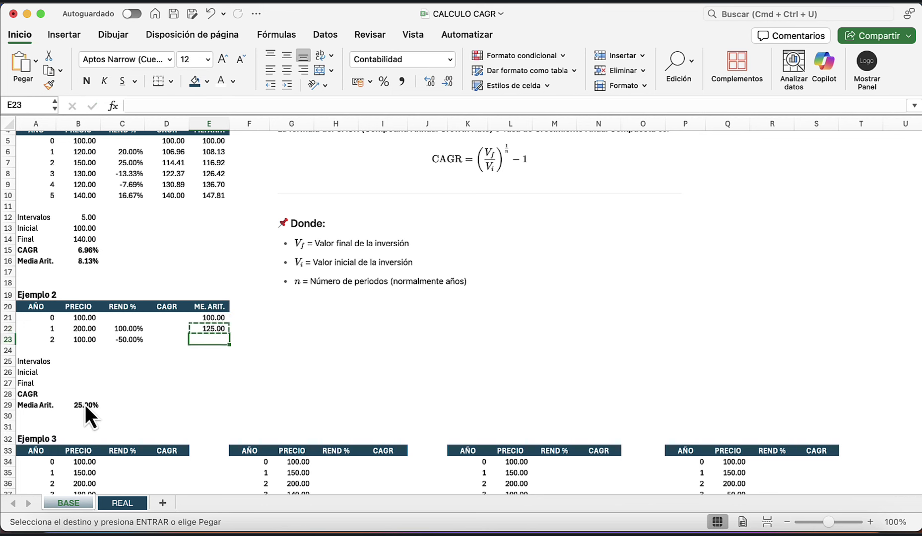
key("super+v")
key("Up")
key("Up")
key("Down")
key("Down")
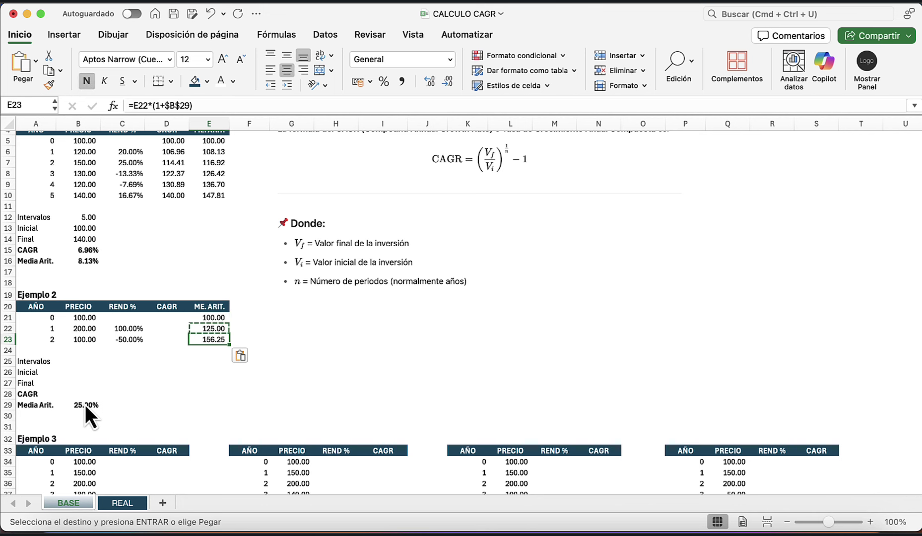
key("Escape")
Compare the final Ejemplo 2 price in B23 with the ME. ARIT. projection in E22:E23
key("Left")
key("Left")
key("Left")
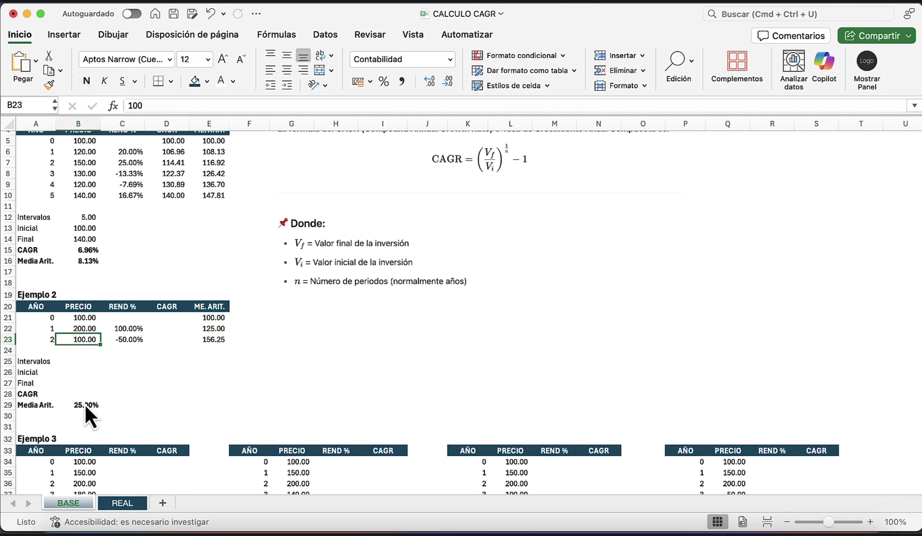
key("Right")
key("Right")
key("Right")
key("Up")
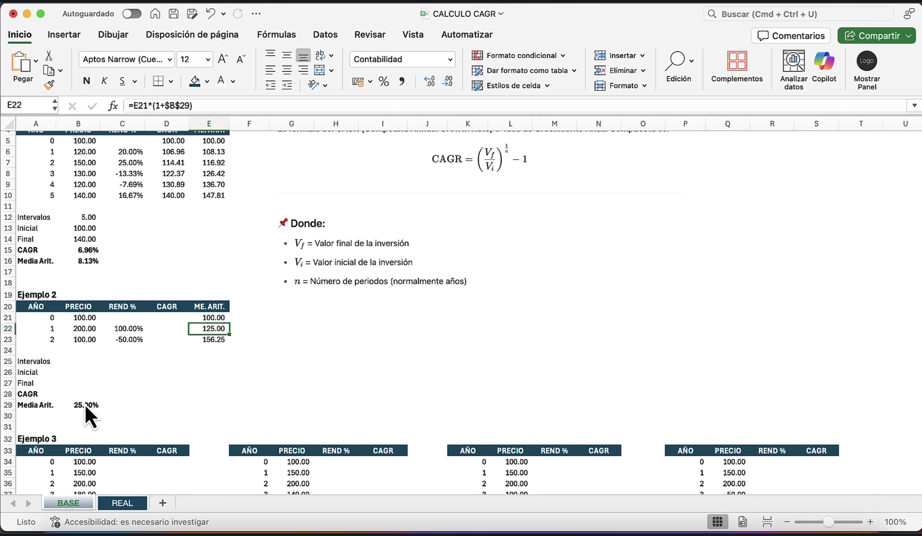
key("Left")
key("Left")
key("Down")
key("Left")
Count the Intervalos of Ejemplo 2 in B25 with =CONTAR(B21:B23)-1
key("Down")
key("Down")
type("=")
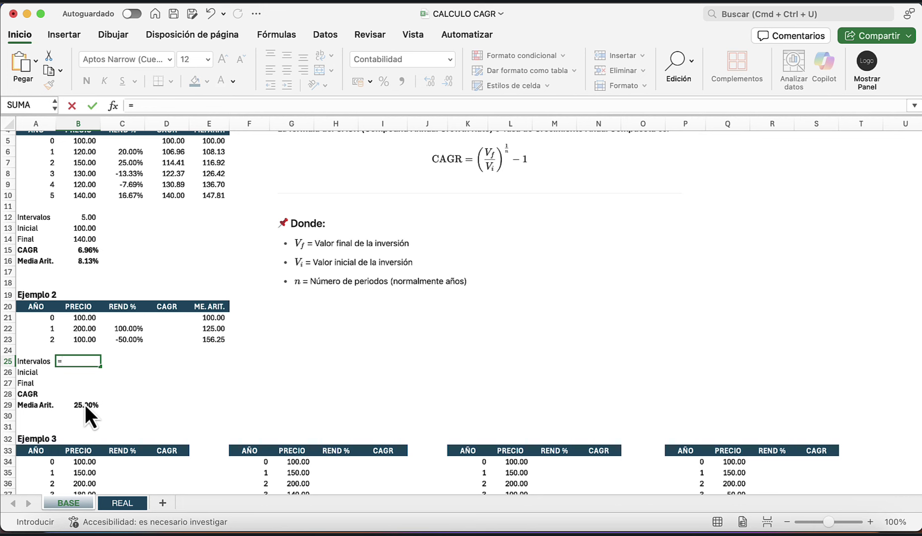
type("co")
key("Tab")
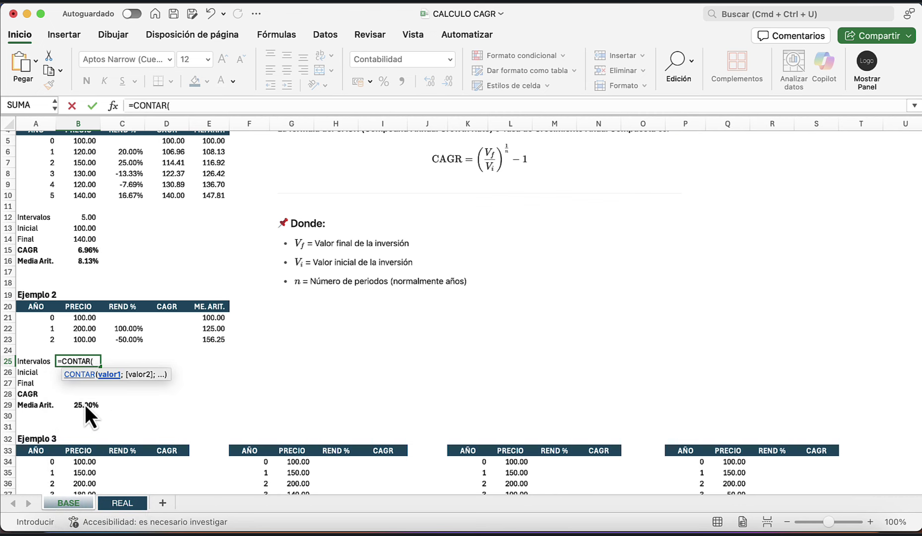
key("Up")
key("Up")
key("Up")
key("Up")
key("shift+Down")
key("shift+Down")
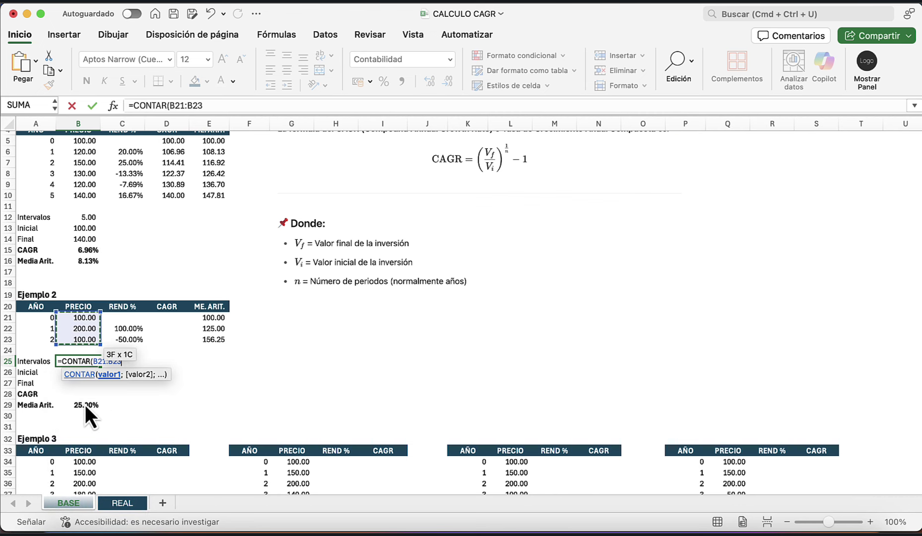
type(")-1")
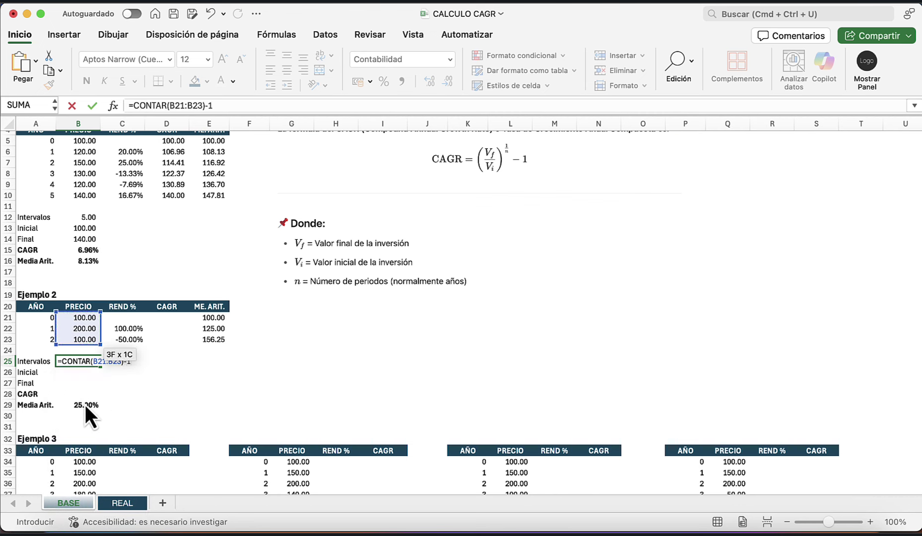
key("Return")
Link the Inicial value of Ejemplo 2 in B26 to the year 0 price in B21
type("=")
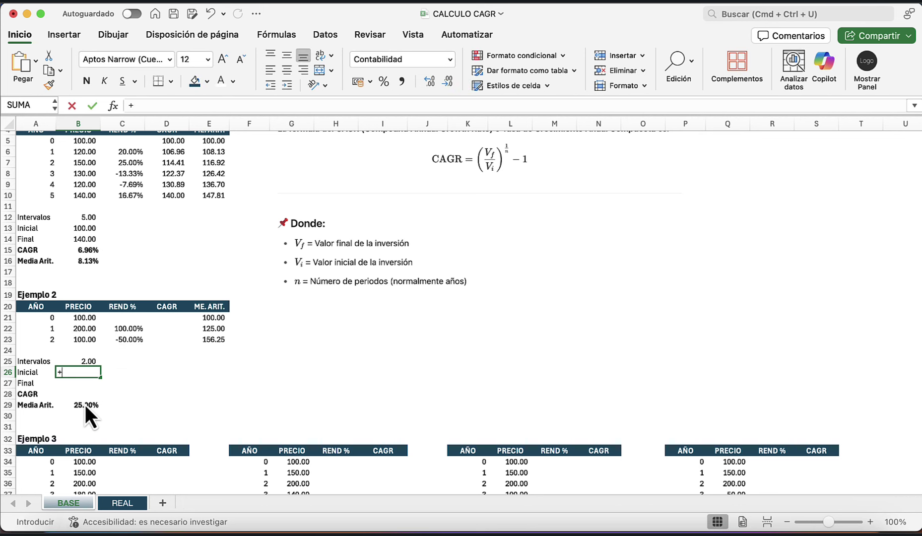
key("Up")
key("Up")
key("Up")
key("Up")
key("Up")
key("Return")
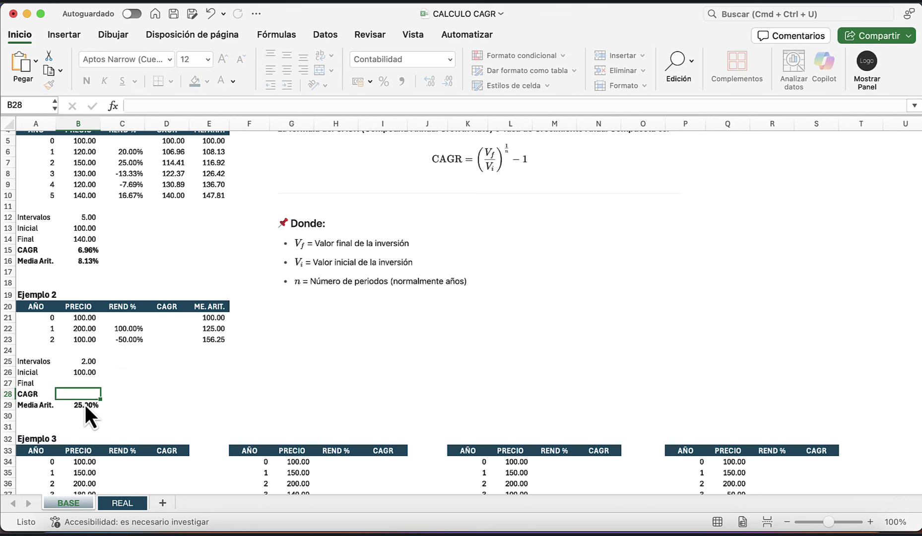
Link the Final value of Ejemplo 2 in B27 to the year 2 price with +B23
type("+")
key("Up")
key("Up")
key("Up")
key("Up")
key("Return")
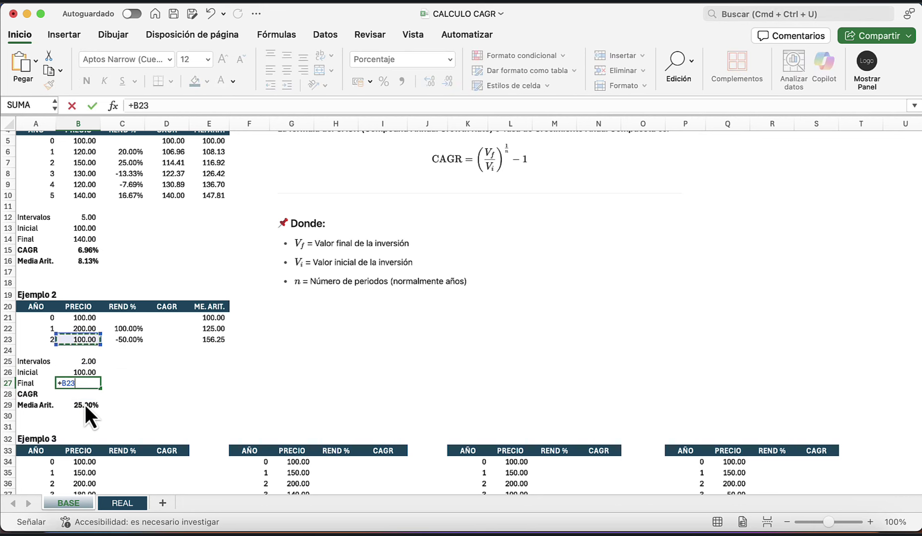
Enter =(B27/B26)^(1/1) as the Ejemplo 2 CAGR in B28, accepting the suggested formula correction
type("=(")
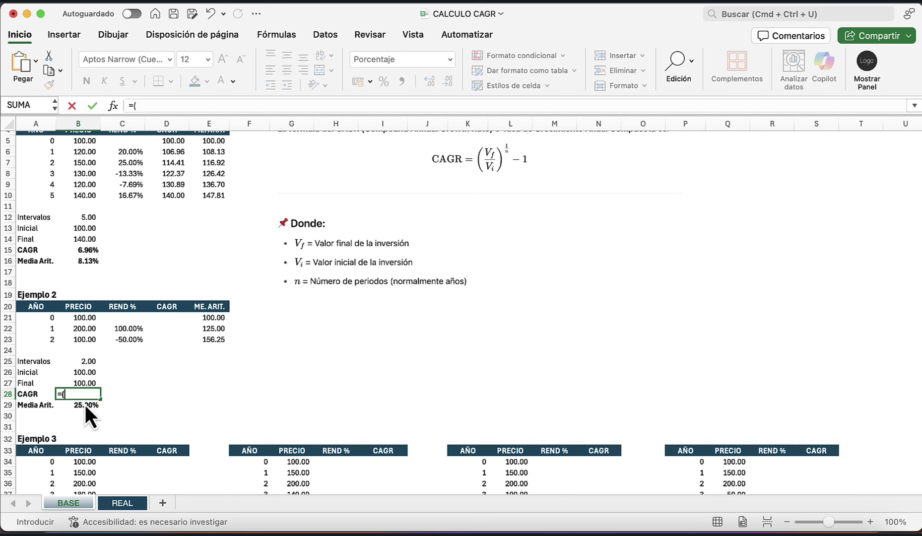
key("Up")
type("/")
key("Up")
key("Up")
type(")")
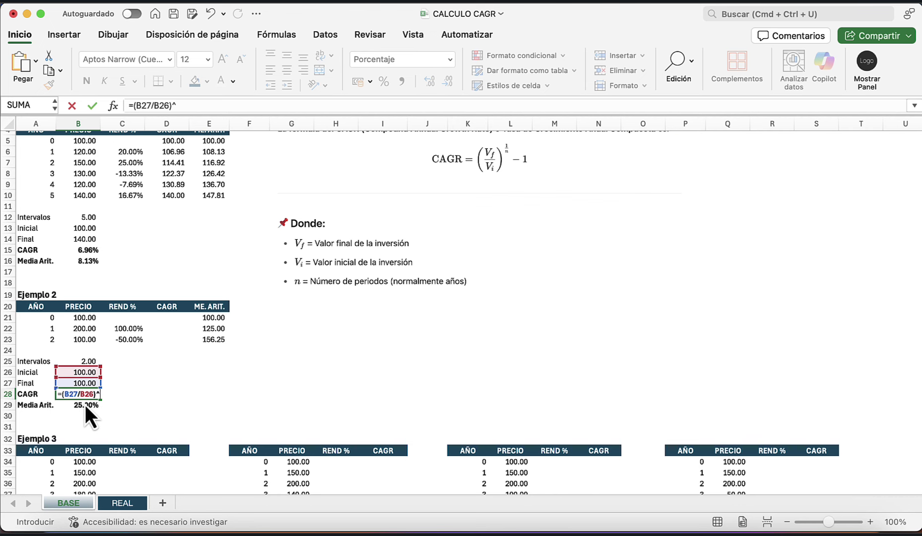
type("^(1/1")
key("Return")
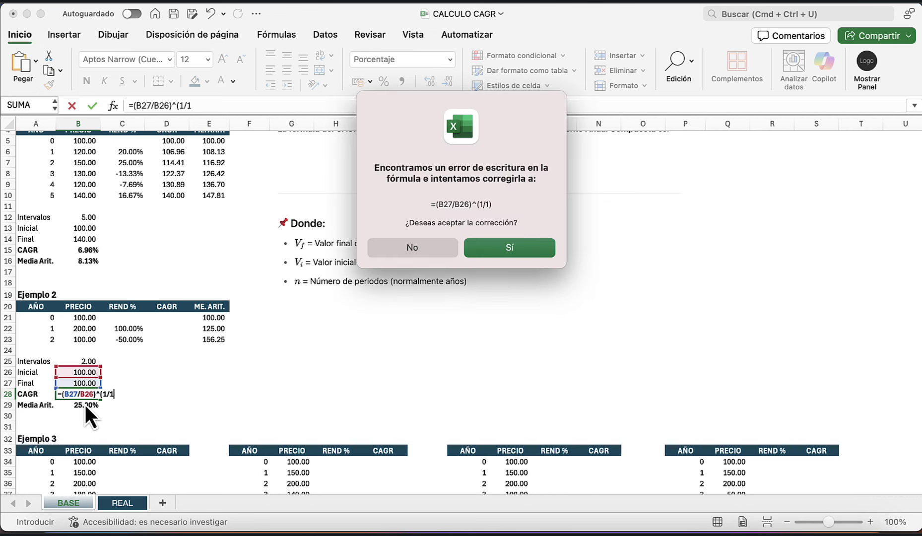
key("Return")
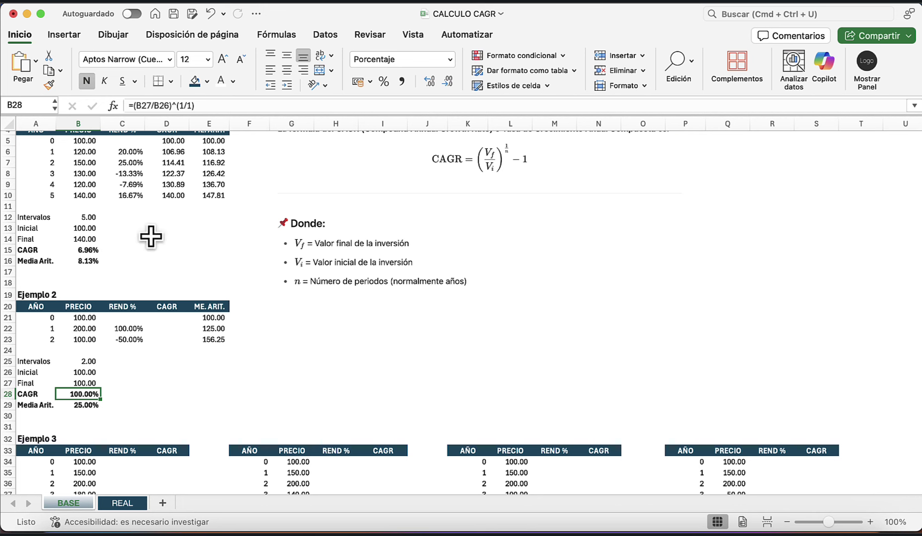
Correct the Ejemplo 2 CAGR formula in B28 to =(B27/B26)^(1/B25)-1
left_click(201, 106)
key("BackSpace")
key("BackSpace")
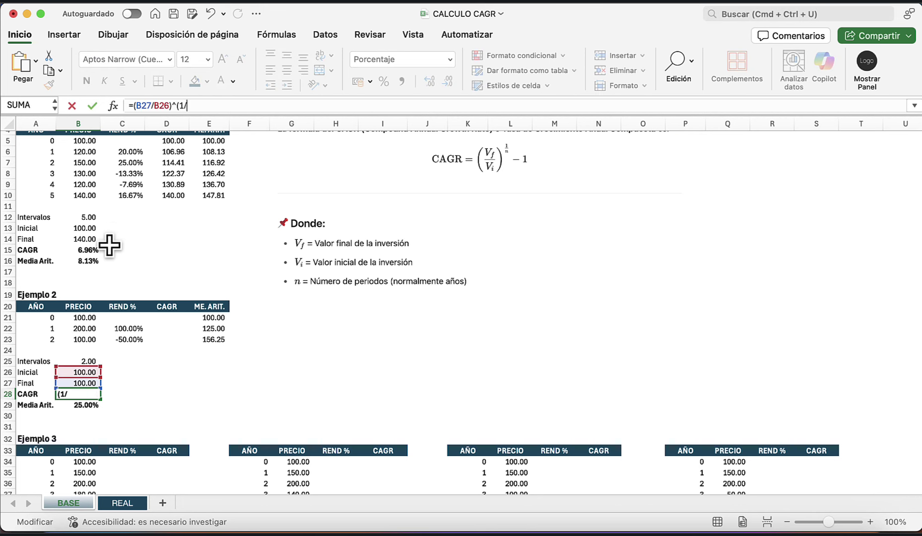
left_click(84, 362)
type(")")
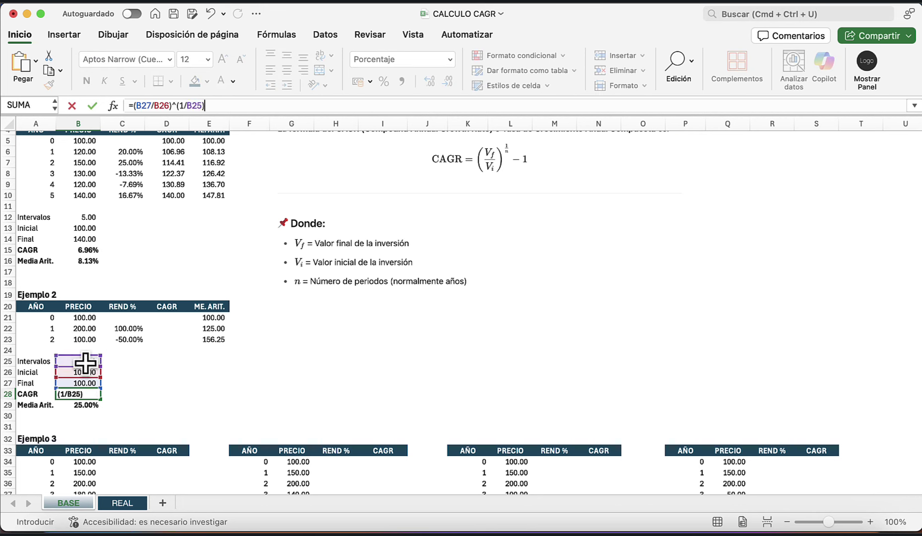
type("-1")
key("Return")
Link the year 0 value of the Ejemplo 2 CAGR column in D21 to the initial price with +B21
key("Up")
key("Up")
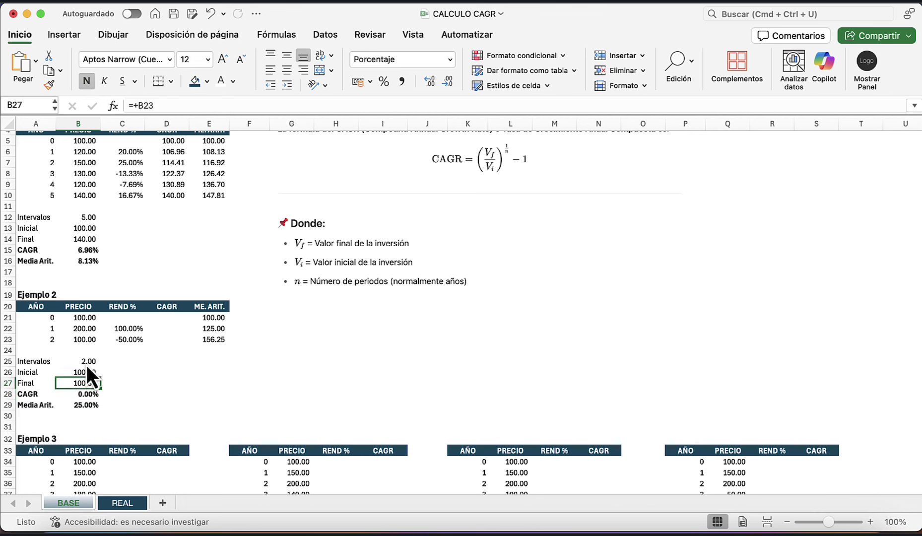
key("Down")
key("Up")
key("Right")
key("Up")
key("Up")
key("Up")
key("Up")
key("Right")
key("Up")
key("Up")
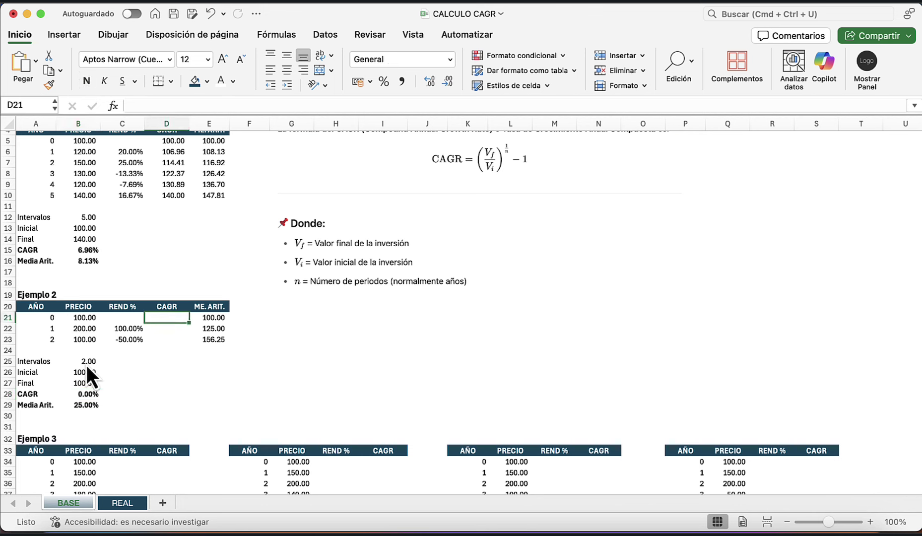
type("+B21")
key("Return")
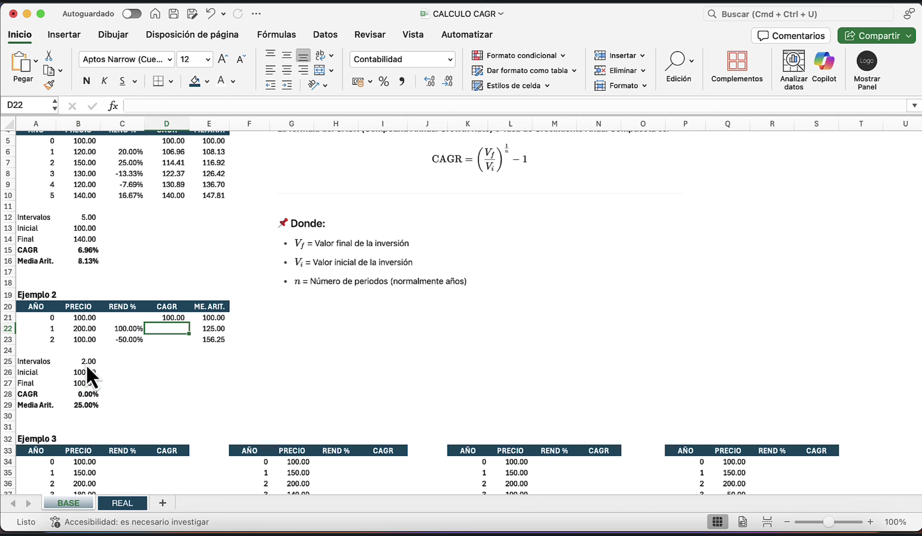
Project the year 1 value of Ejemplo 2 in D22 with =D21*(1+$B$28)
type("=")
key("Up")
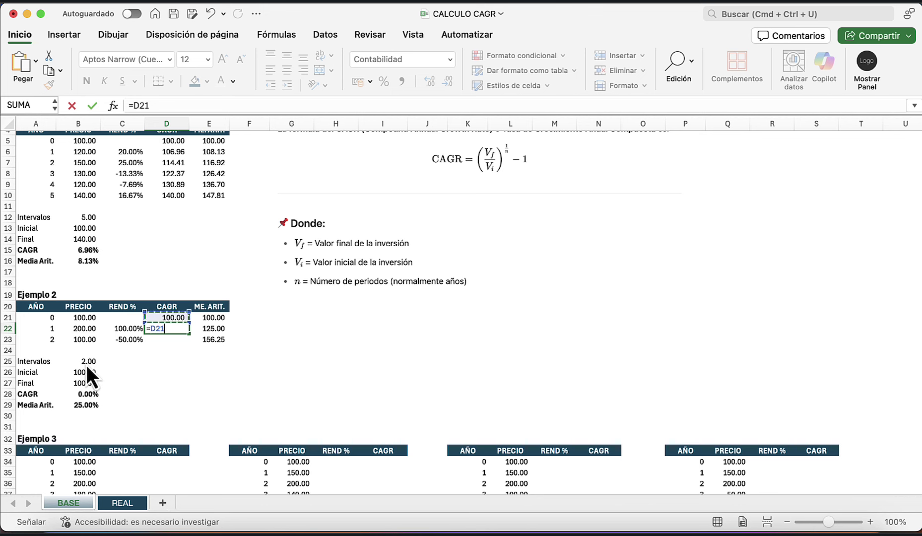
type("*(1+")
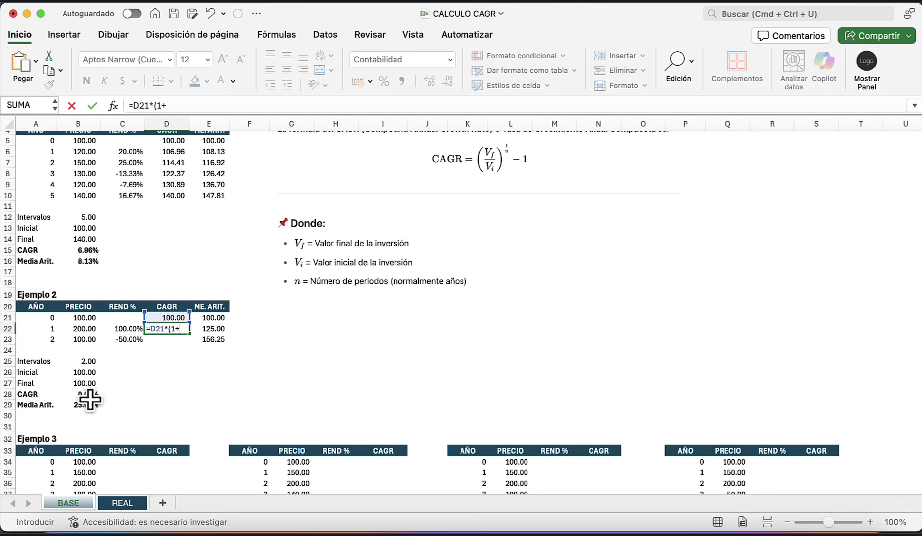
left_click(92, 394)
key("F4")
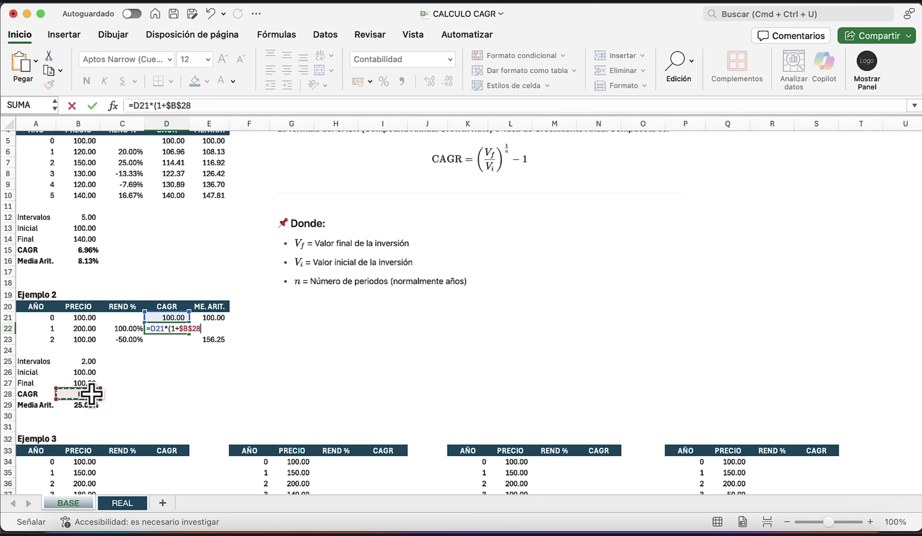
type(")")
key("Return")
Copy the CAGR projection formula from D22 into D23 and select the yearly returns in C22:C23 for comparison
key("Up")
key("super+c")
key("Down")
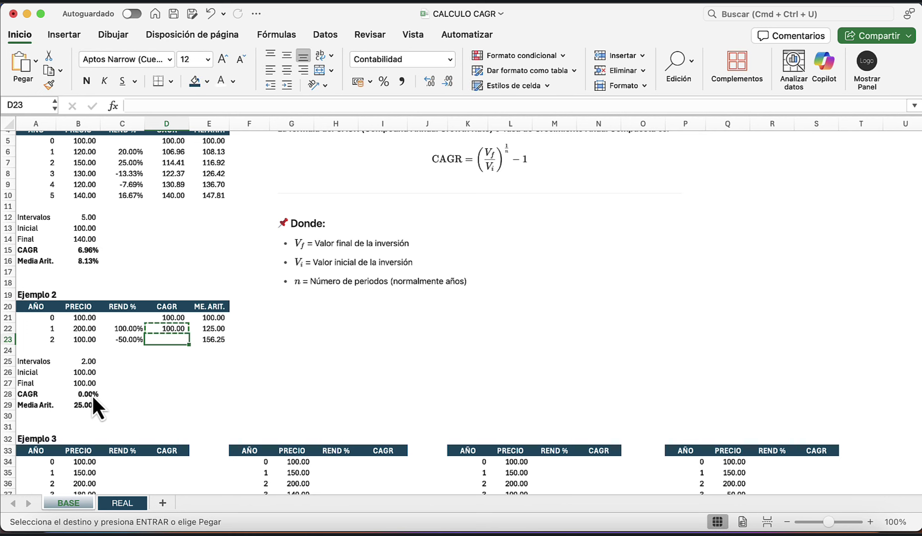
key("super+v")
key("Up")
key("Up")
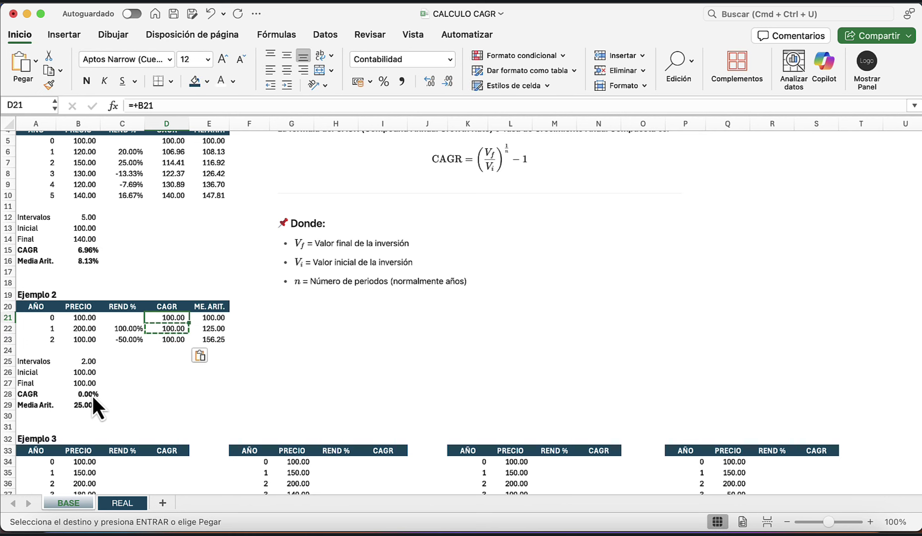
key("Escape")
key("Down")
key("Down")
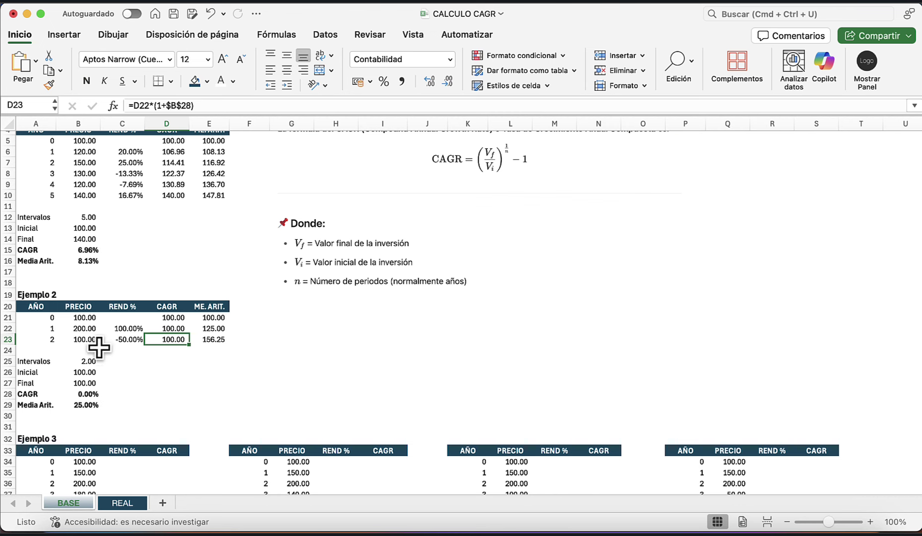
left_click_drag(124, 328, 121, 340)
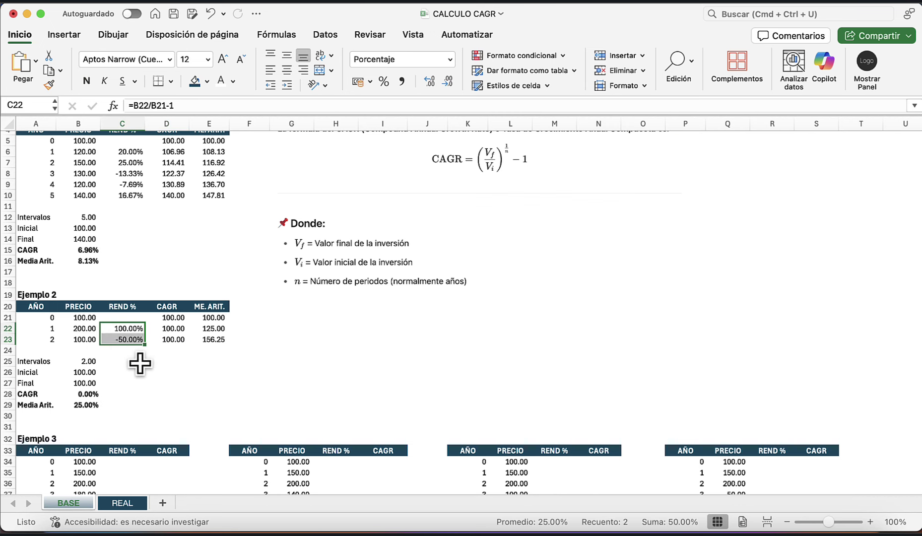
Calculate the yearly returns of the first Ejemplo 3 table with =B35/B34-1 in C35, filled down to C38
scroll(140, 364, "down", 5)
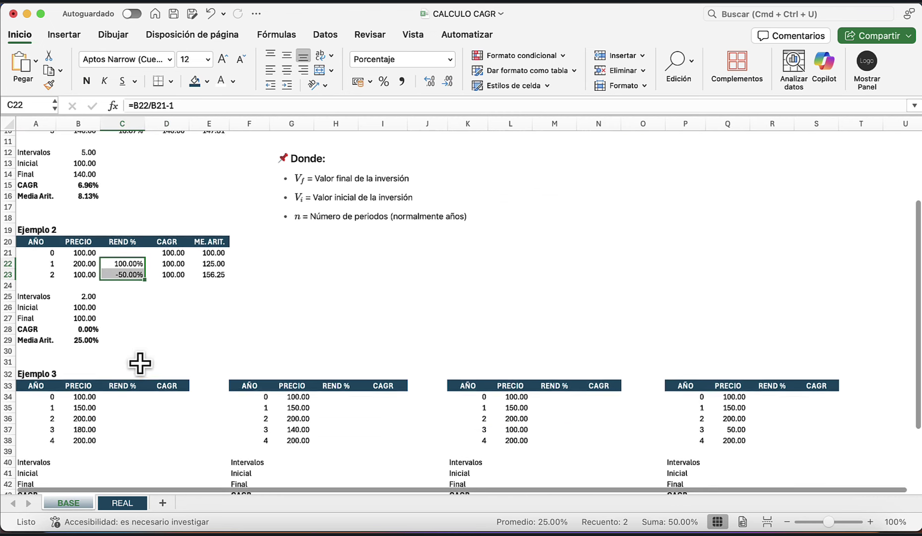
scroll(140, 364, "down", 2)
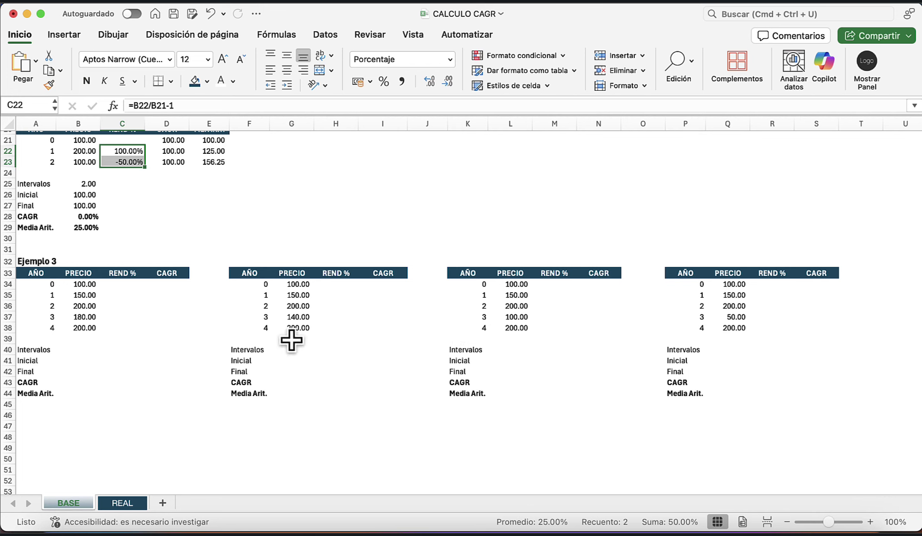
left_click(122, 296)
type("=")
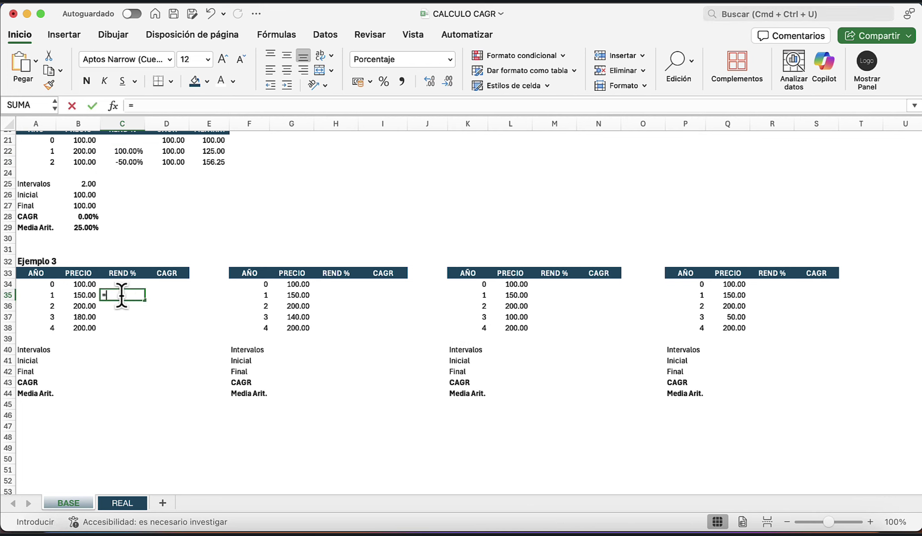
key("Left")
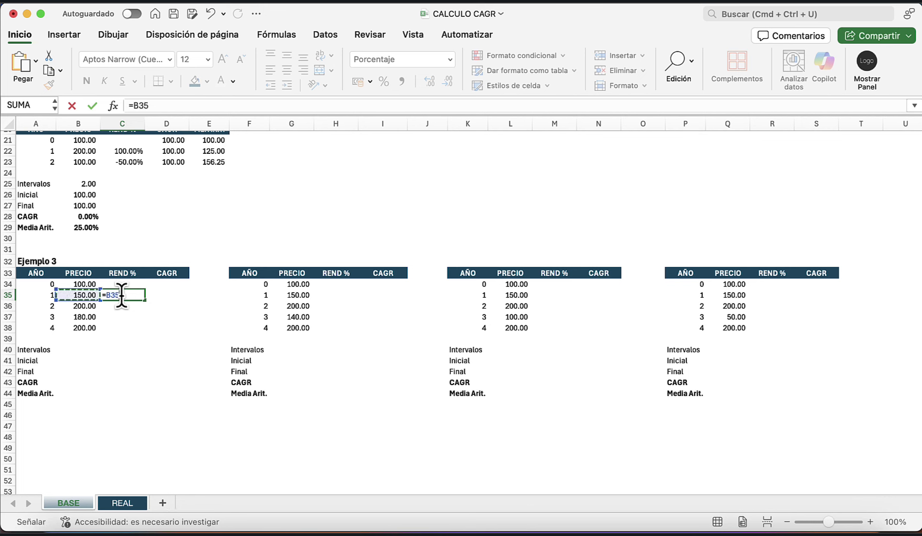
type("/")
key("Up")
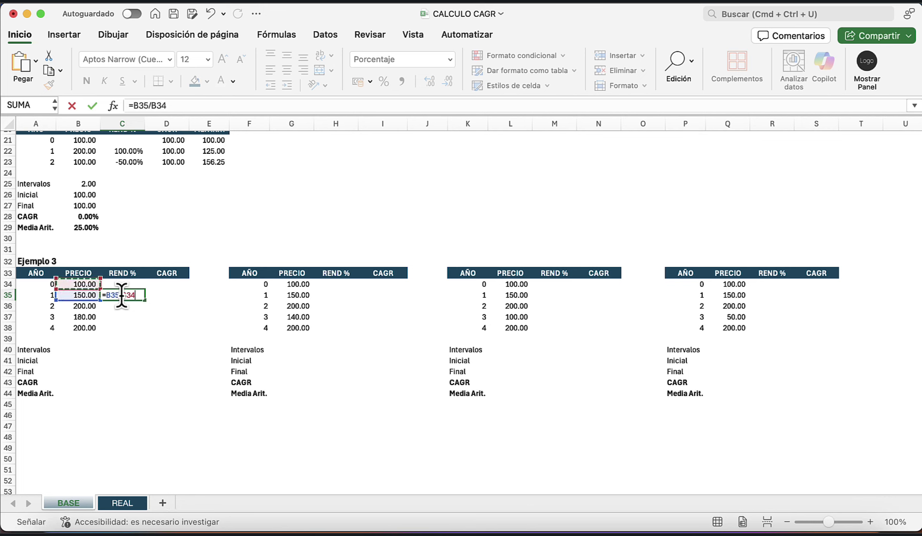
type("-1")
key("Return")
left_click(123, 298)
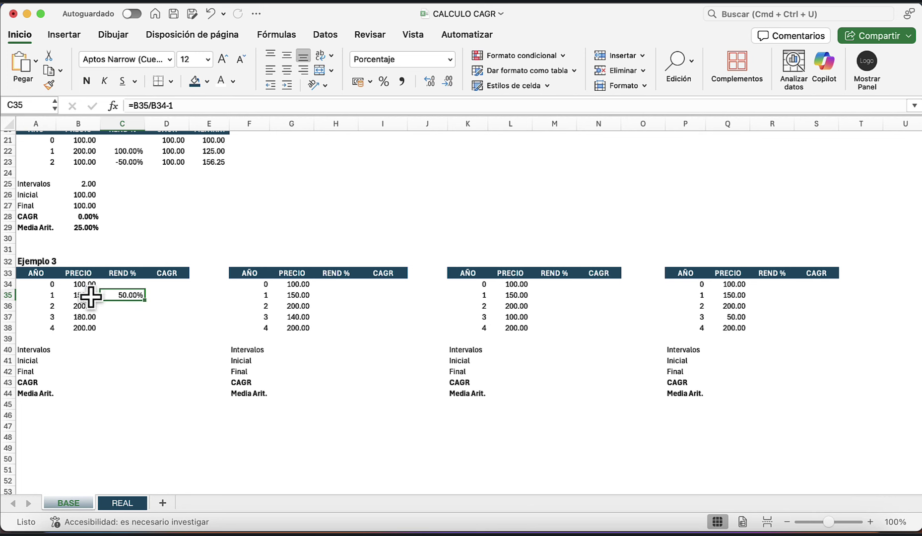
left_click_drag(144, 300, 143, 330)
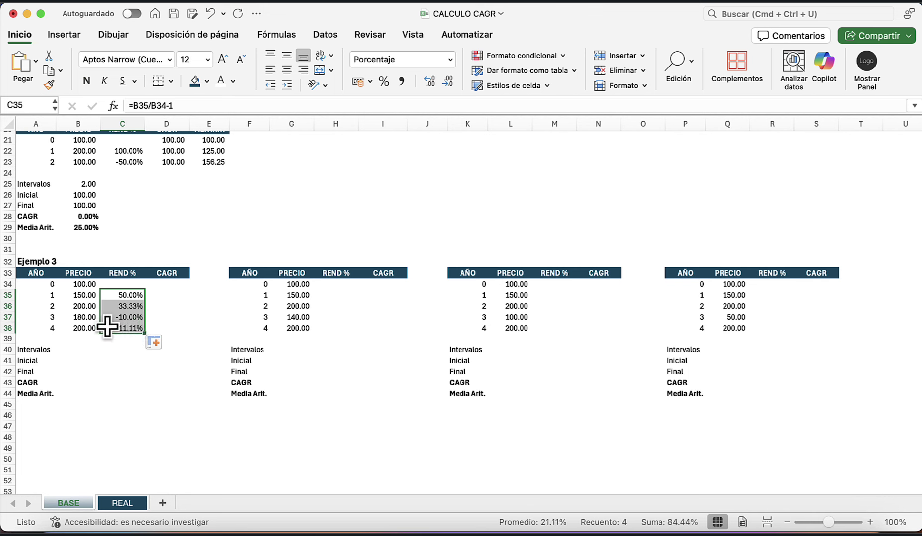
Review the yearly prices and returns of the first Ejemplo 3 table in B34:C38
left_click(82, 315)
key("Up")
key("Up")
key("Up")
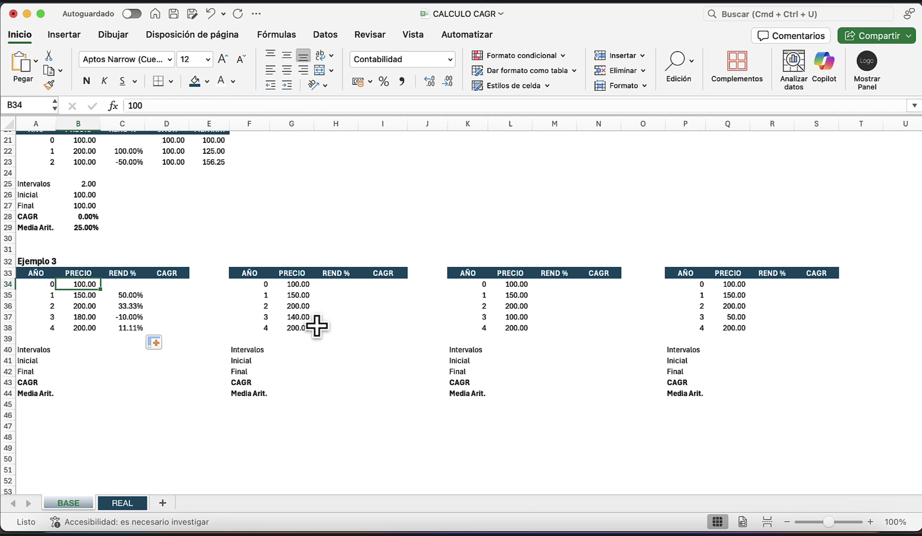
key("Down")
key("Down")
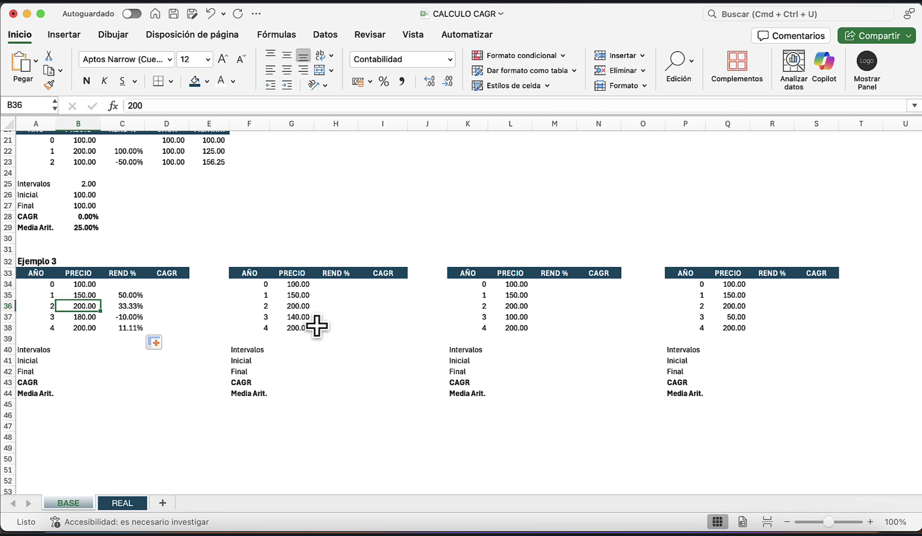
key("Down")
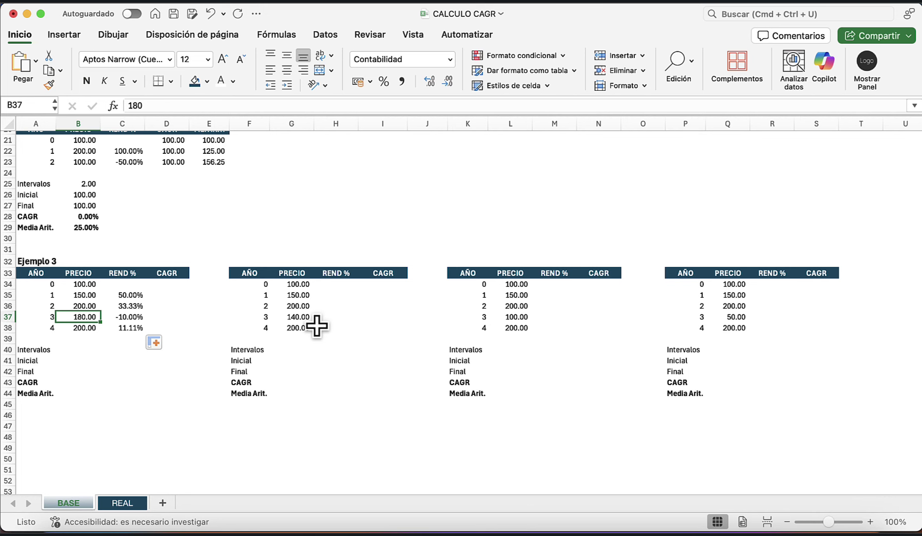
key("Right")
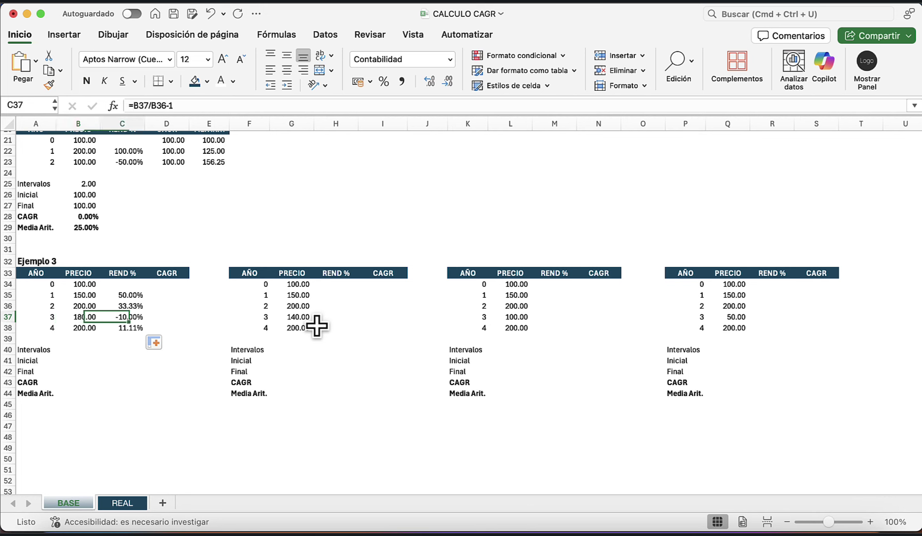
key("Left")
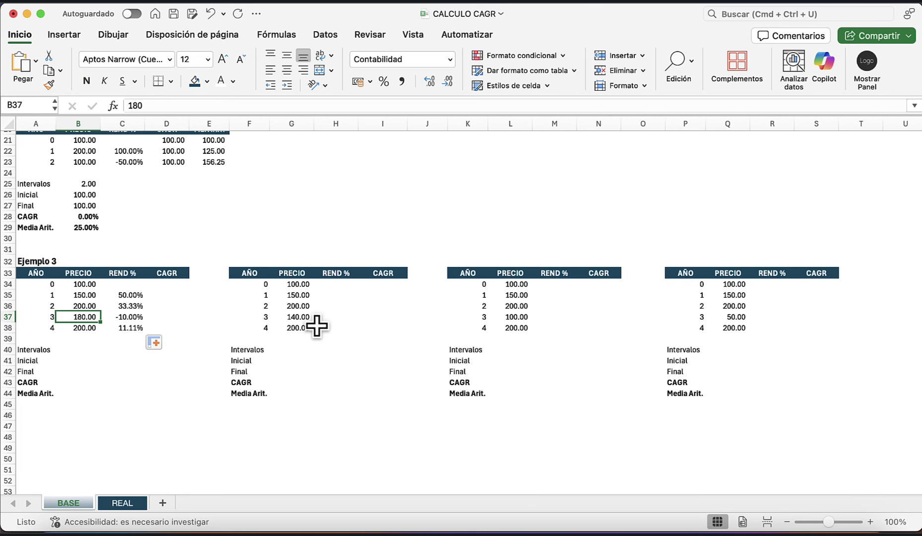
key("Right")
key("Down")
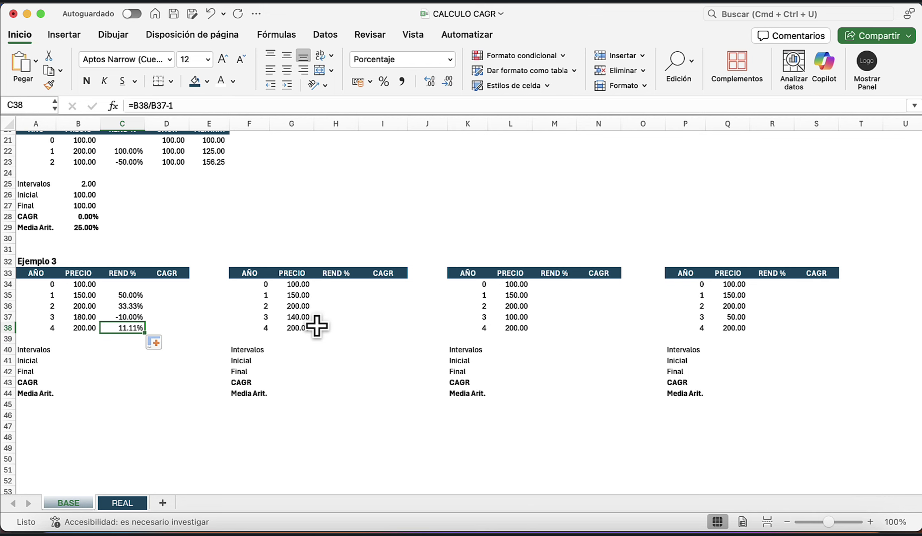
Copy the return formulas from C35:C38 into the REND % column of the second Ejemplo 3 table, H35:H38
key("shift+Up")
key("shift+Up")
key("shift+Up")
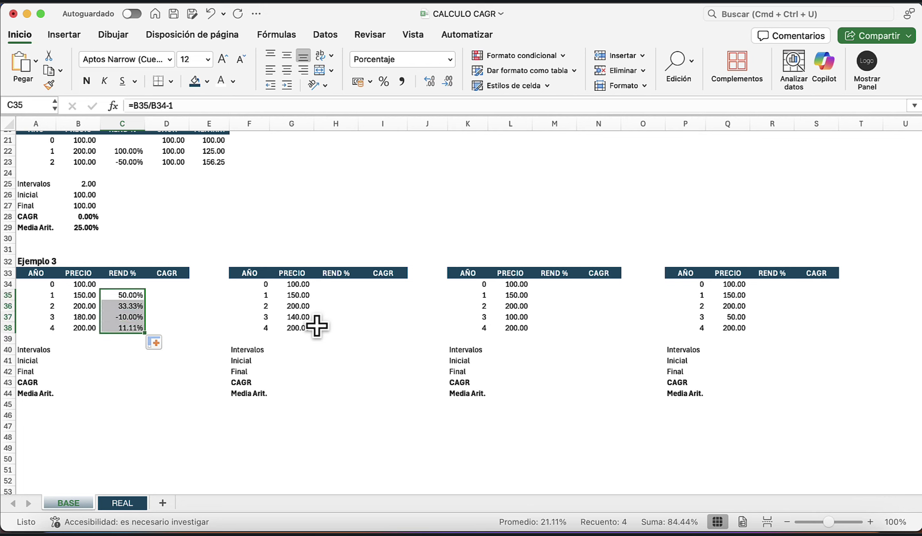
key("super+c")
key("Right")
key("Right")
key("Right")
key("Right")
key("Right")
key("shift+Down")
key("shift+Down")
key("shift+Down")
key("super+v")
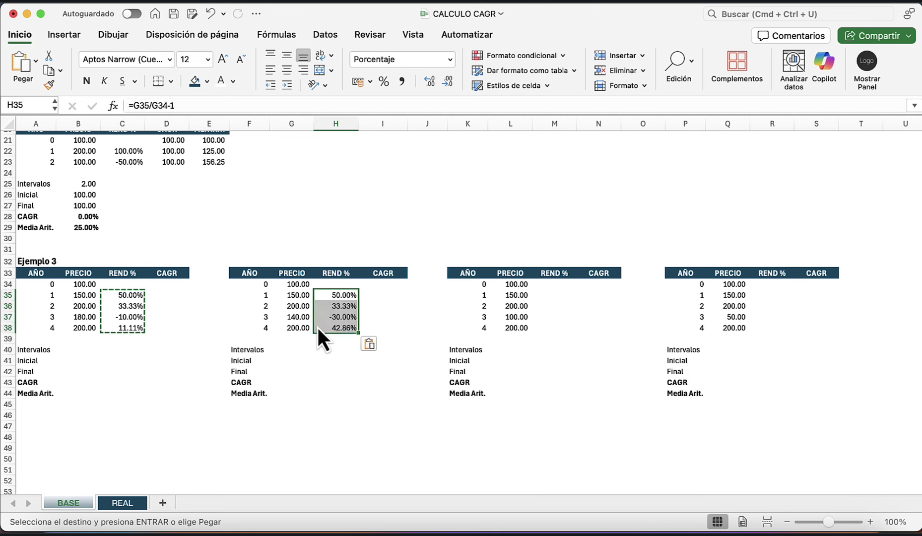
Check the second Ejemplo 3 table's returns in H35:H37 against its prices in column G, year by year
key("Left")
key("Right")
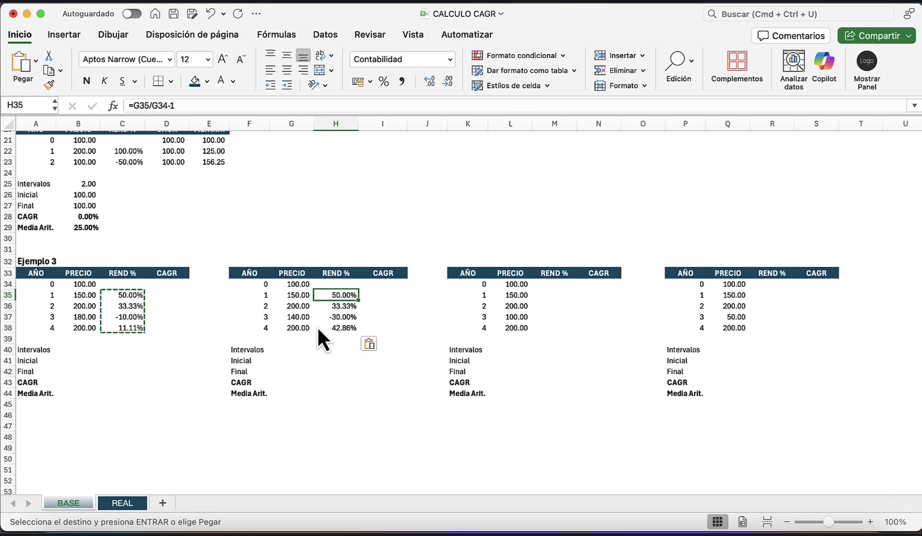
key("Left")
key("Down")
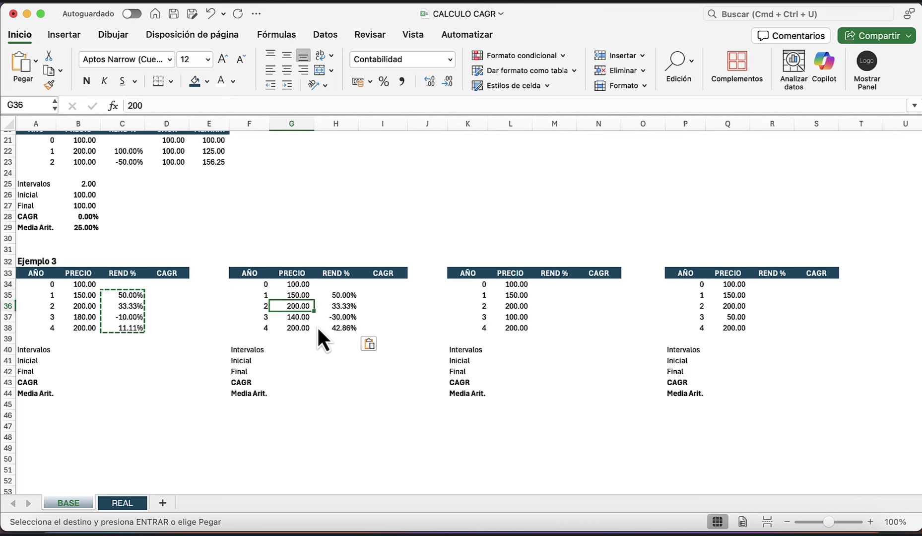
key("Right")
key("Left")
key("Down")
key("Right")
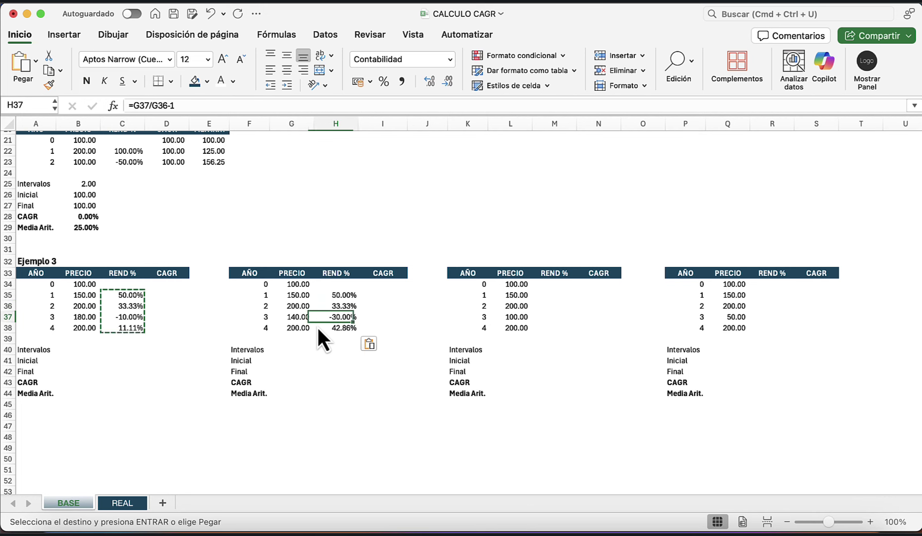
key("Left")
key("Right")
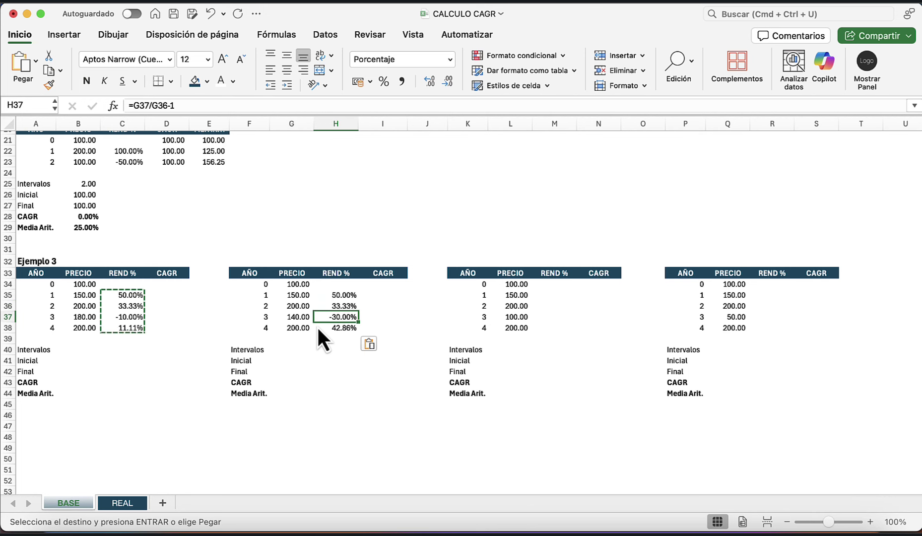
Copy the return formulas from H35:H38 into the REND % column of the third Ejemplo 3 table, M35:M38
key("Down")
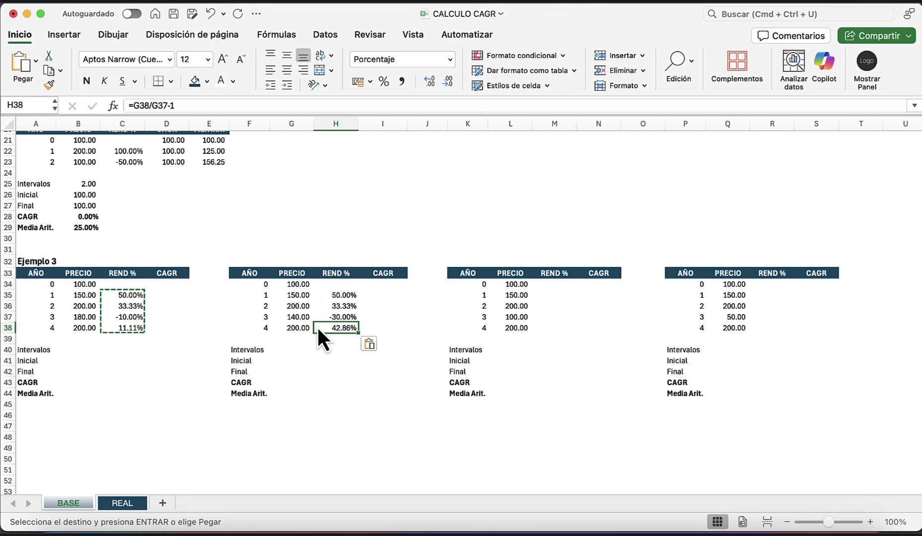
key("Up")
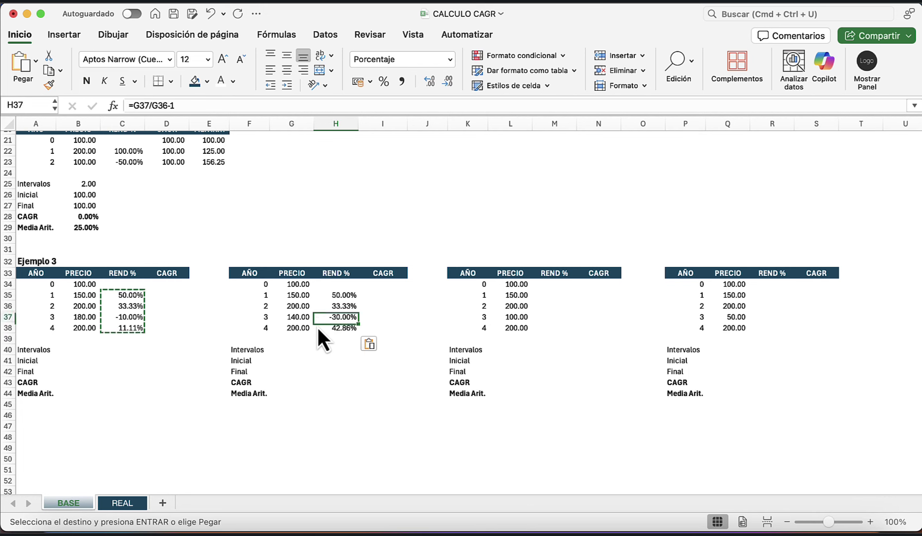
key("Up")
key("Down")
key("Up")
key("Up")
key("shift+Down")
key("shift+Down")
key("shift+Down")
key("super+c")
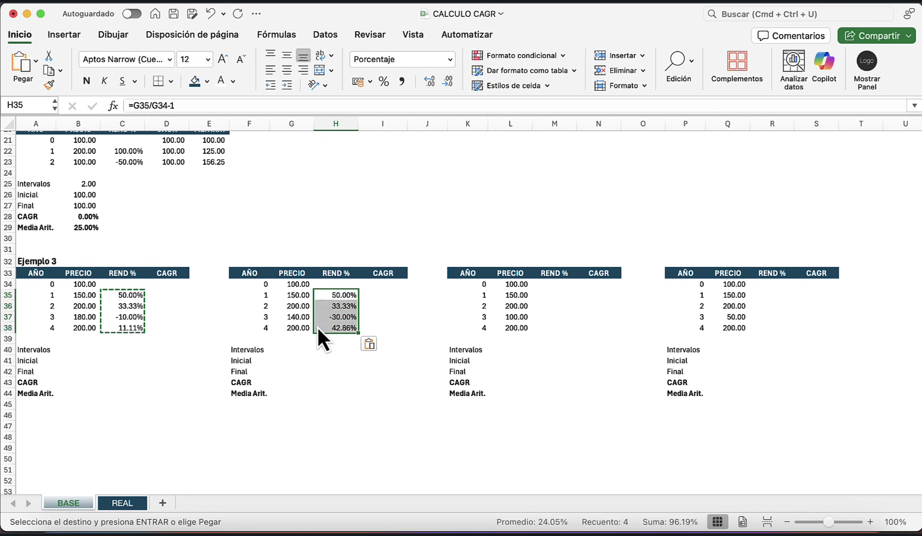
key("Right")
key("Right")
key("Right")
key("Right")
key("Right")
key("super+v")
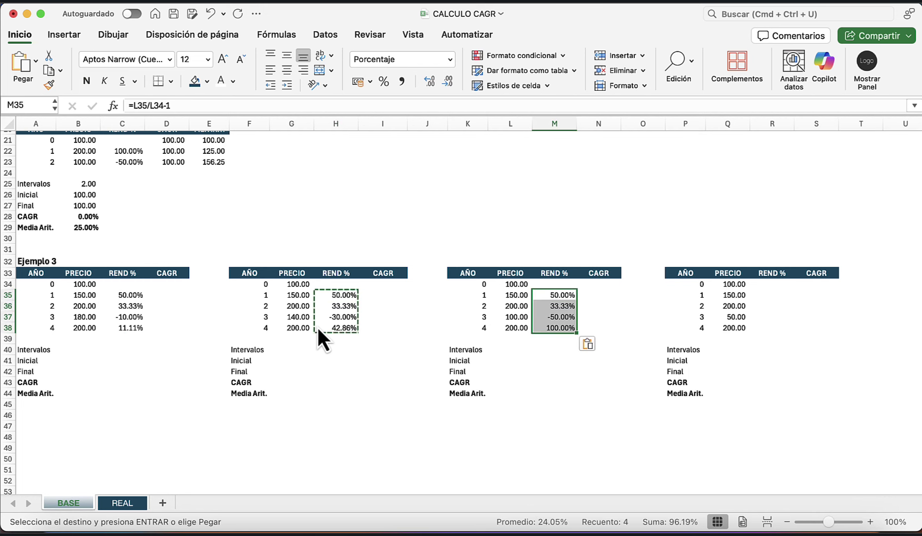
Check the third Ejemplo 3 table's returns in column M against its prices in column L, especially years 2 and 3
key("Right")
key("Left")
key("Down")
key("Down")
key("Left")
key("Up")
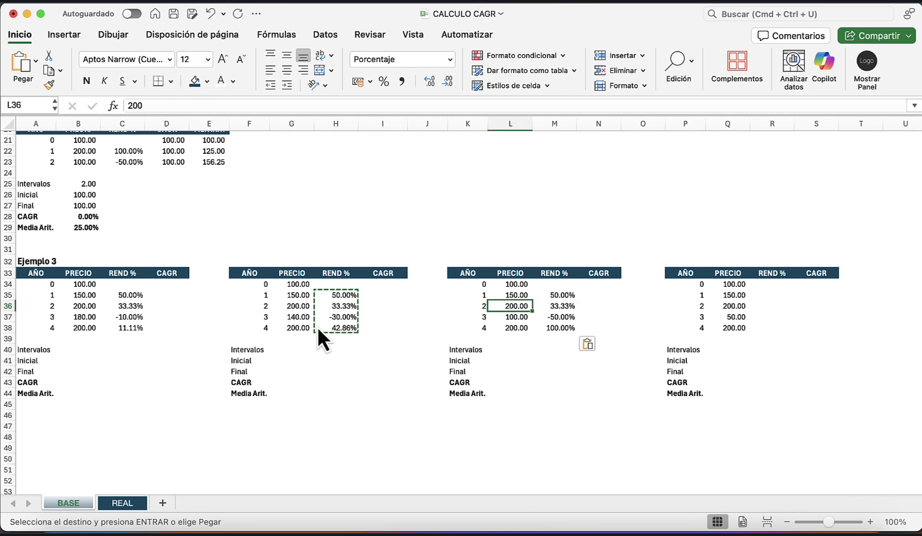
key("Left")
key("Right")
key("Right")
key("Down")
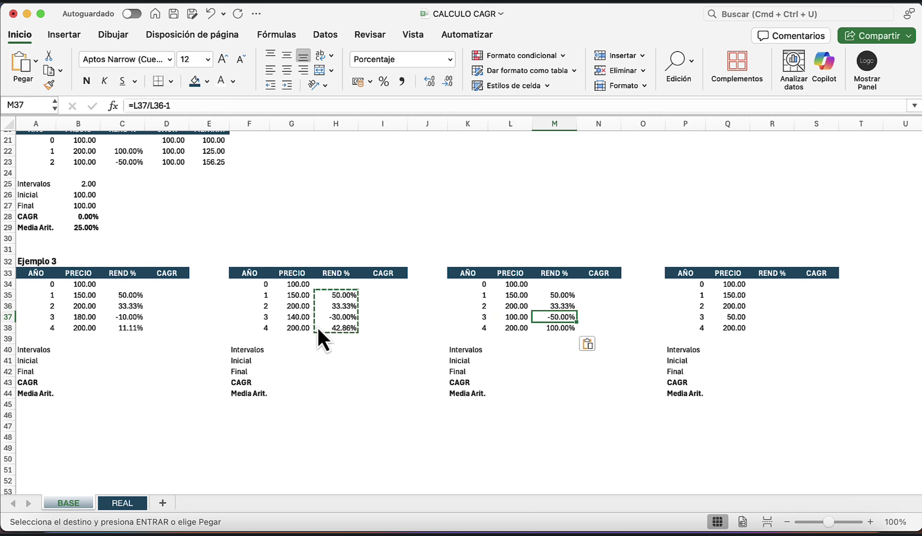
key("Up")
key("Down")
Copy the return formulas from M35:M38 into the REND % column of the fourth Ejemplo 3 table, R35:R38
key("Up")
key("Up")
key("shift+Down")
key("shift+Down")
key("shift+Down")
key("super+c")
key("Right")
key("Right")
key("Right")
key("Right")
key("Right")
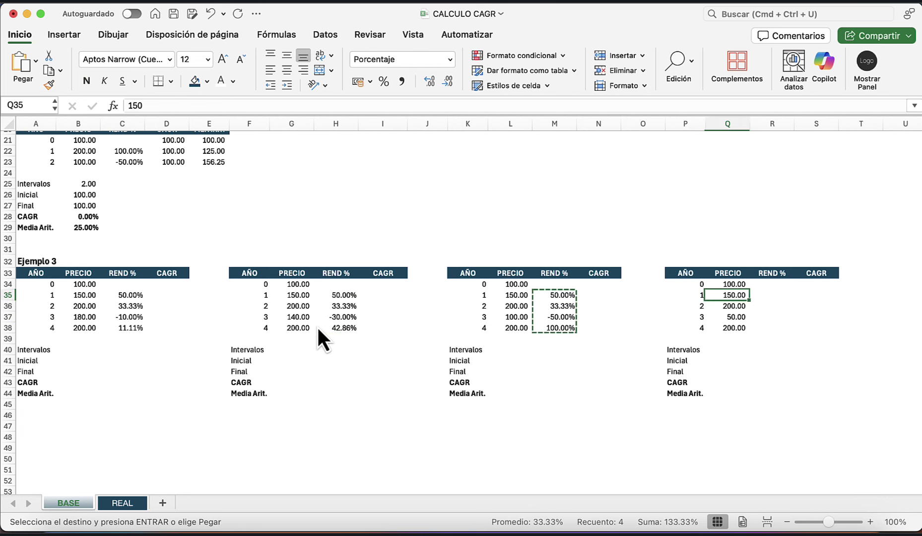
key("super+v")
Examine the year 3 and 4 returns in R37:R38 and compare the year 3 prices across the four Ejemplo 3 tables
key("Down")
key("Down")
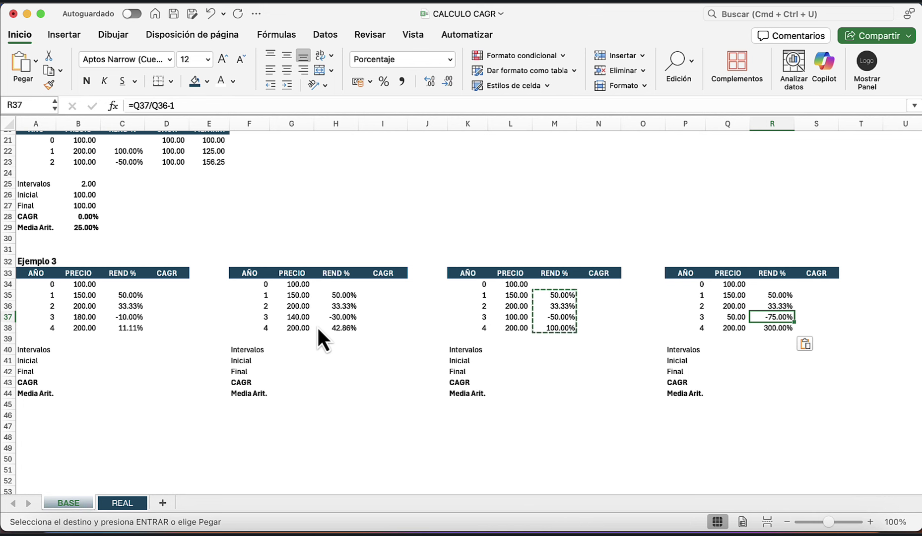
key("shift+Down")
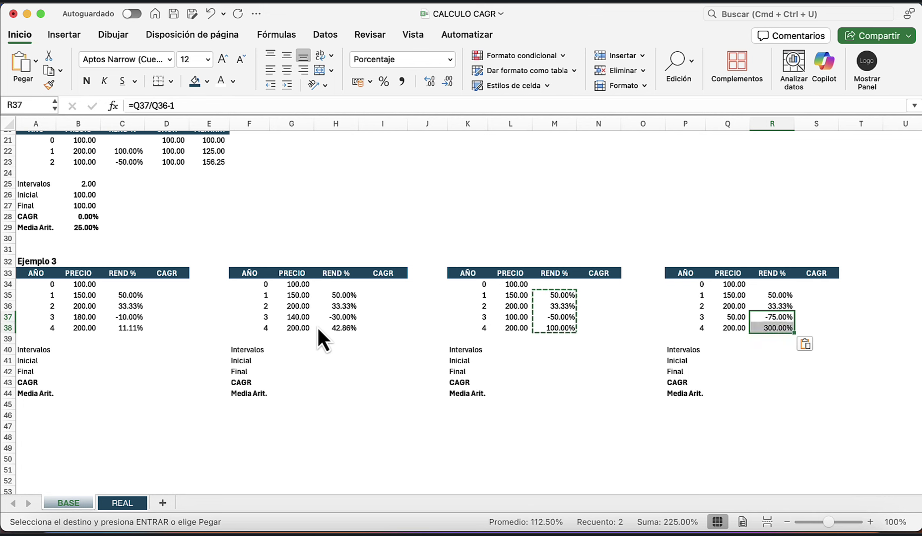
key("Left")
key("Left")
key("Left")
key("Left")
key("Left")
key("Left")
key("Left")
key("Left")
key("Left")
key("Left")
key("Left")
key("Left")
key("Left")
key("Left")
key("Left")
key("Left")
key("Left")
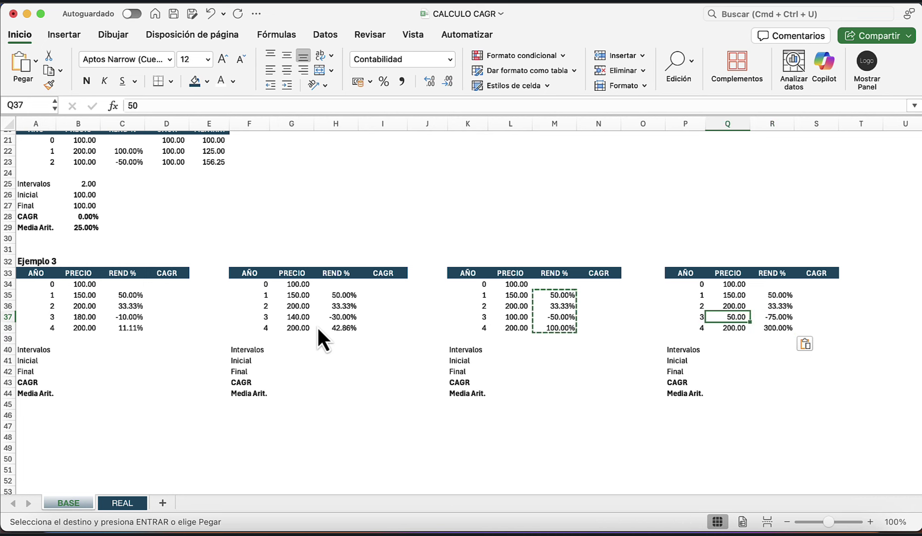
key("Right")
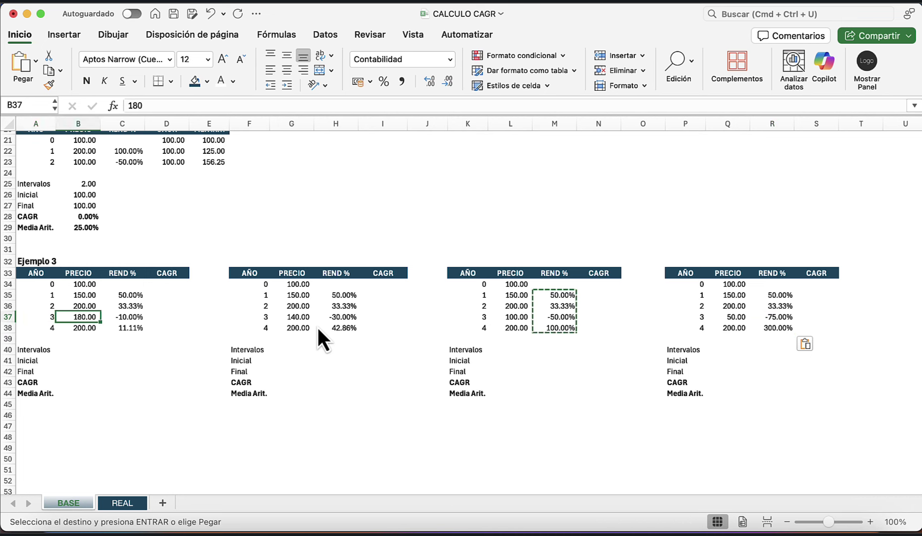
key("Right")
key("Down")
key("Down")
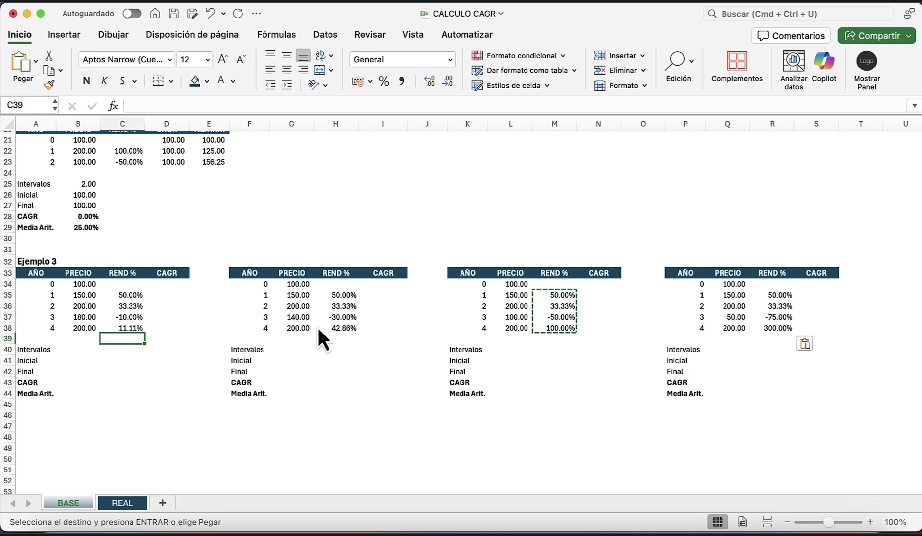
Calculate the Intervalos value of the first Ejemplo 3 table in B40 with =CONTAR(B34:B38)-1
key("Left")
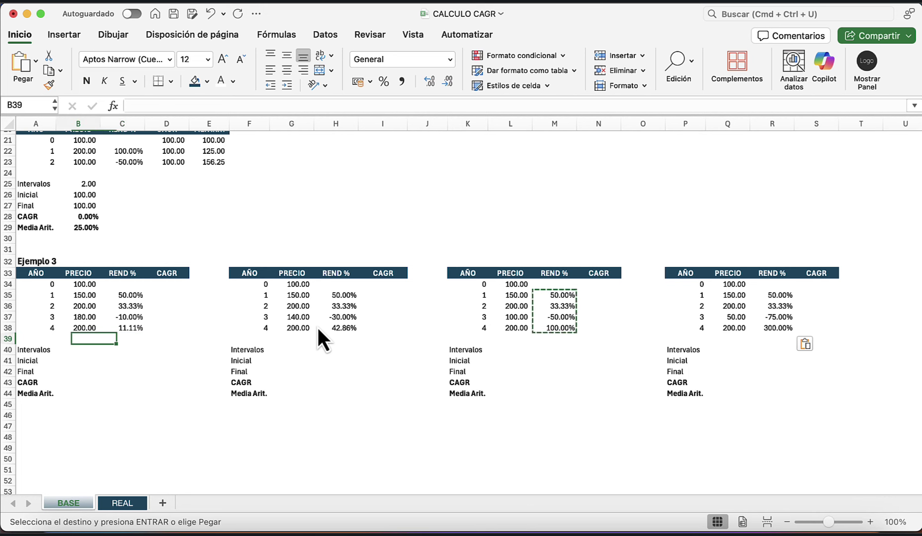
key("Down")
type("=")
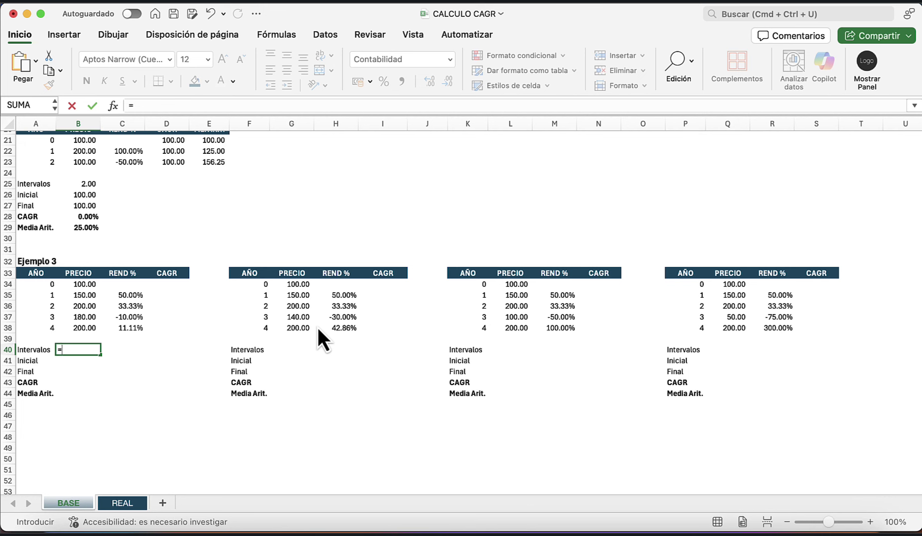
type("con")
key("Tab")
key("Up")
key("Up")
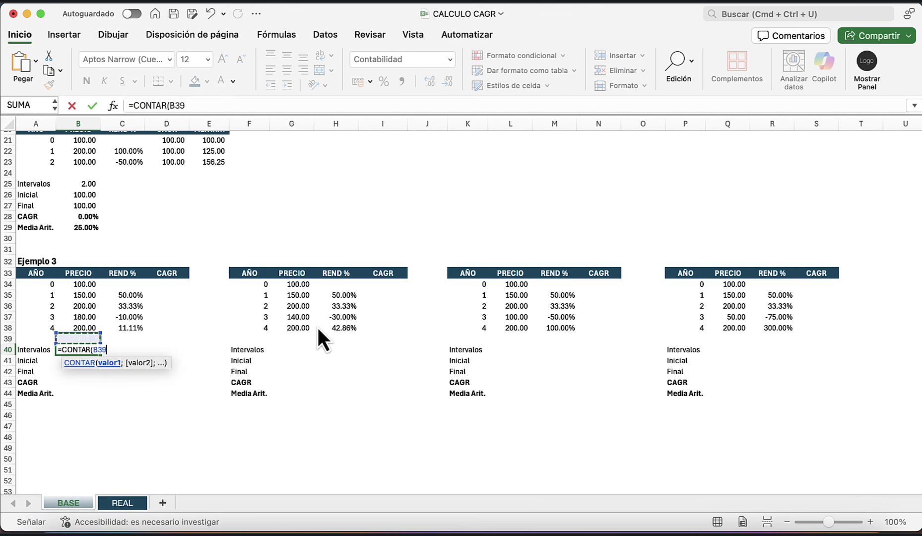
key("shift+Up")
key("shift+Up")
key("shift+Up")
key("shift+Up")
type(")-1")
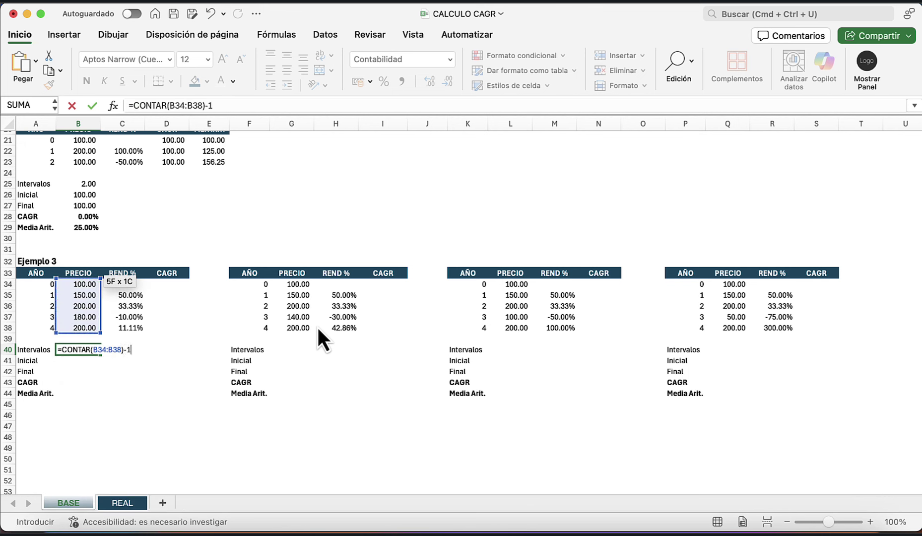
key("Return")
Link the first Ejemplo 3 table's Inicial value in B41 to B34 and its Final value in B42 to B38
type("+")
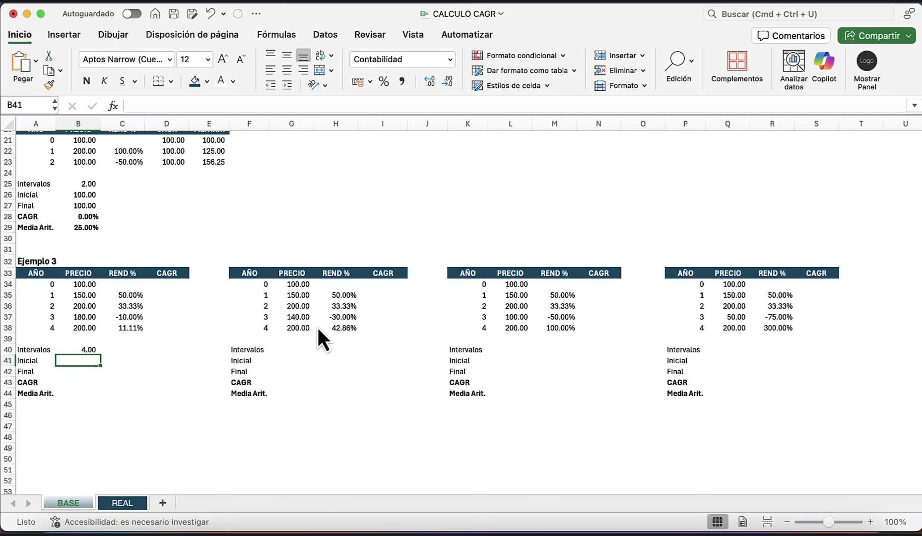
key("Up")
key("Up")
key("Up")
key("Up")
key("Up")
key("Up")
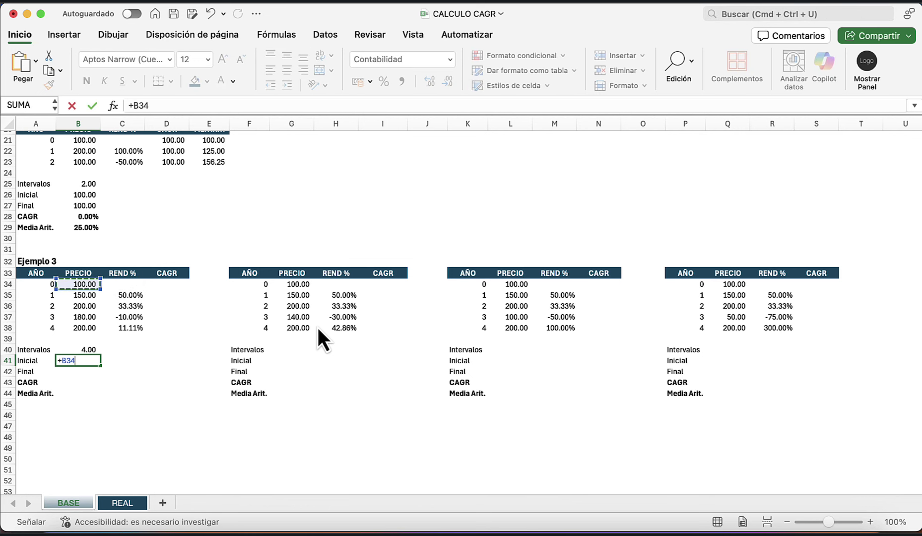
key("Return")
type("+")
key("Up")
key("Up")
key("Up")
key("Up")
key("Return")
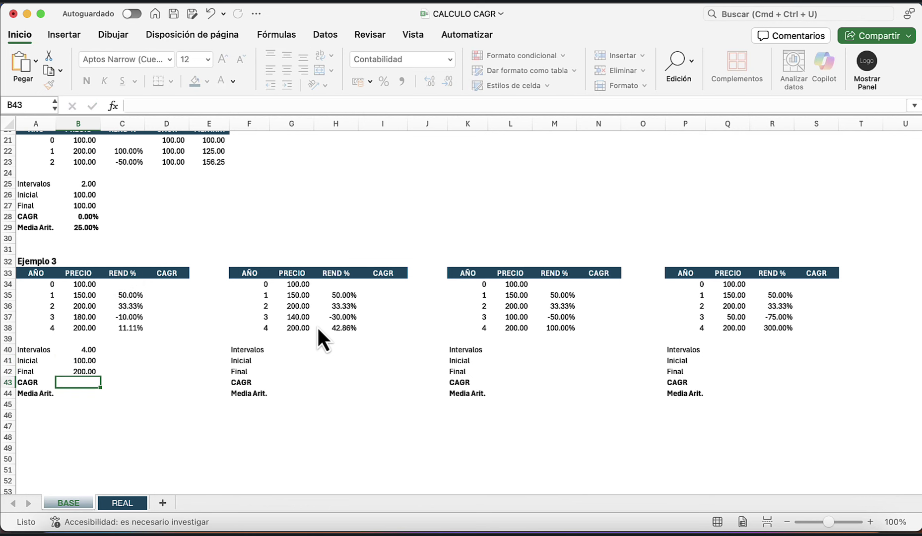
Calculate the first Ejemplo 3 table's CAGR in B43 with =(B42/B41)^(1/B40)-1
type("=")
key("Escape")
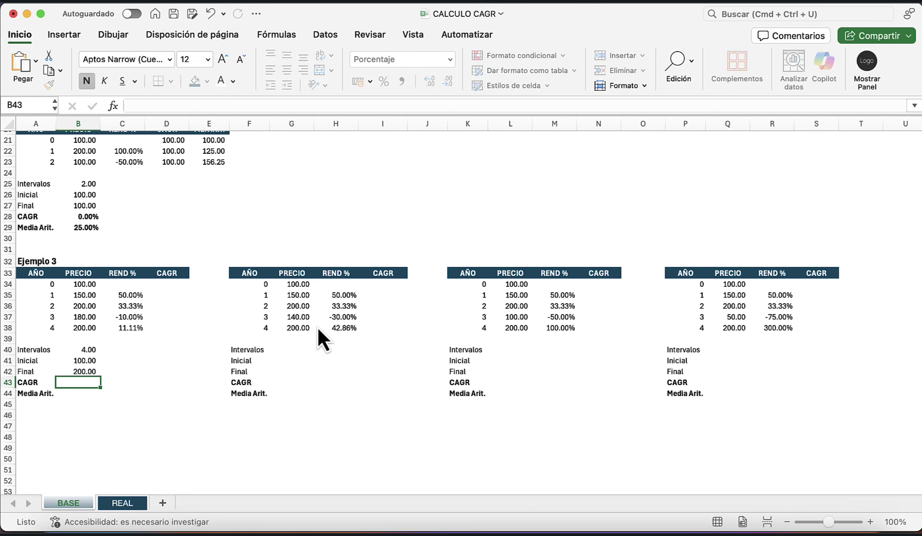
type("=(")
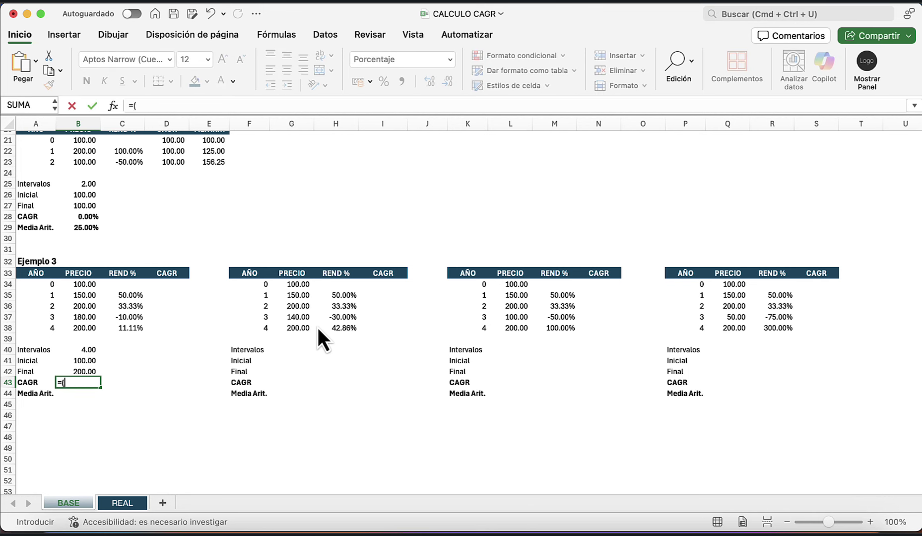
key("Up")
type("/")
key("Up")
key("Up")
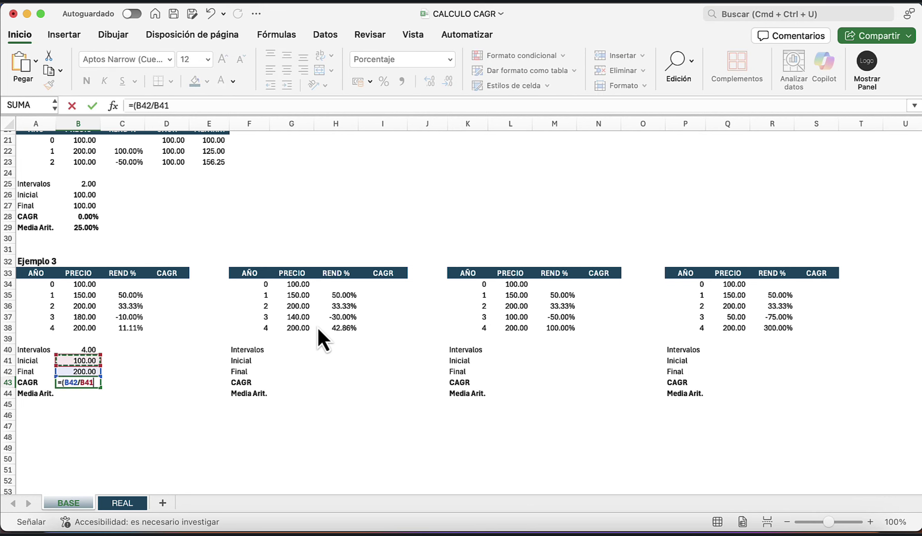
type(")")
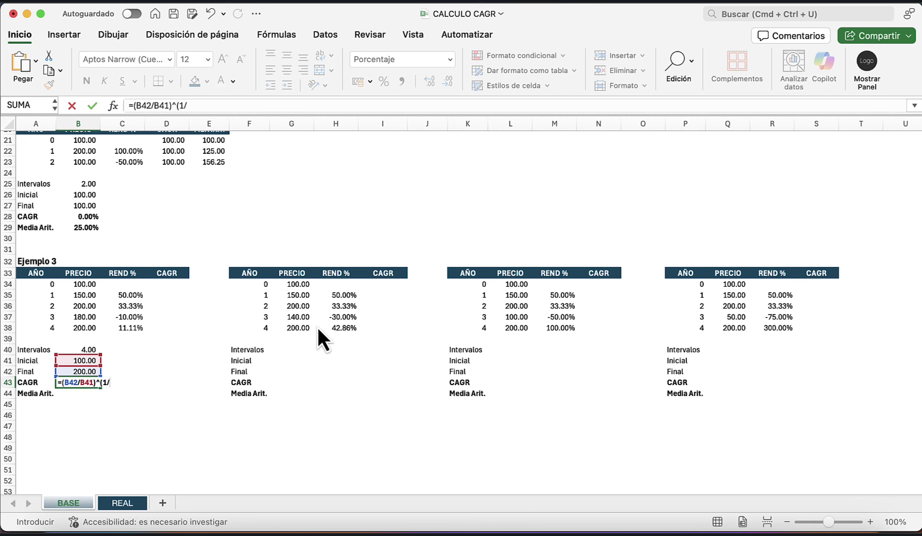
type("^(1/")
key("Up")
key("Up")
key("Up")
type(")-1")
key("Return")
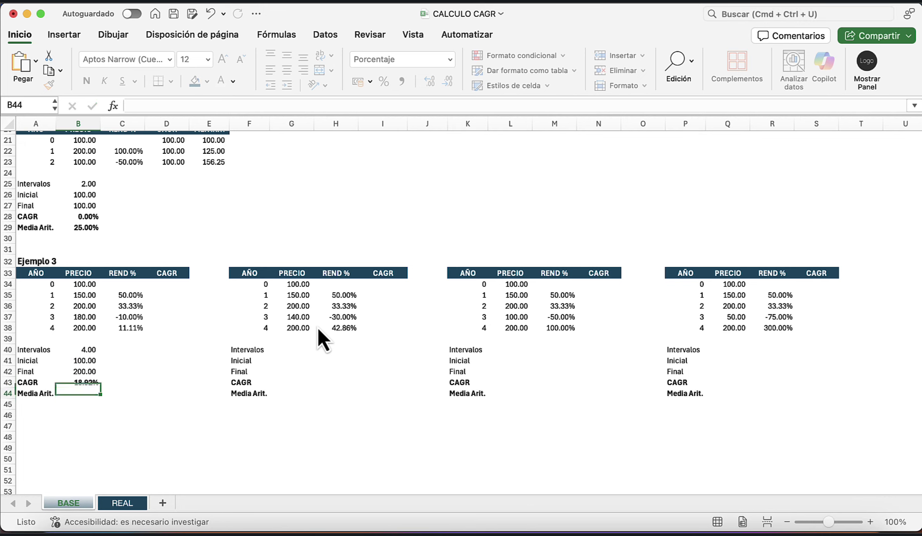
key("Up")
key("Up")
key("Down")
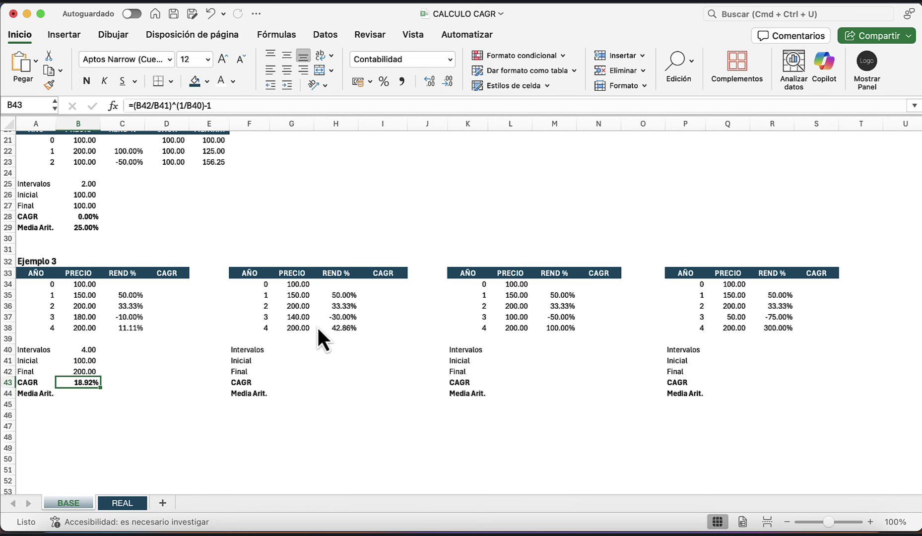
Link the year 0 cell of the first Ejemplo 3 table's CAGR column, D34, to the initial price in B34
key("Right")
key("Up")
key("Up")
key("Up")
key("Up")
key("Up")
key("Up")
key("Up")
key("Right")
key("Up")
key("Up")
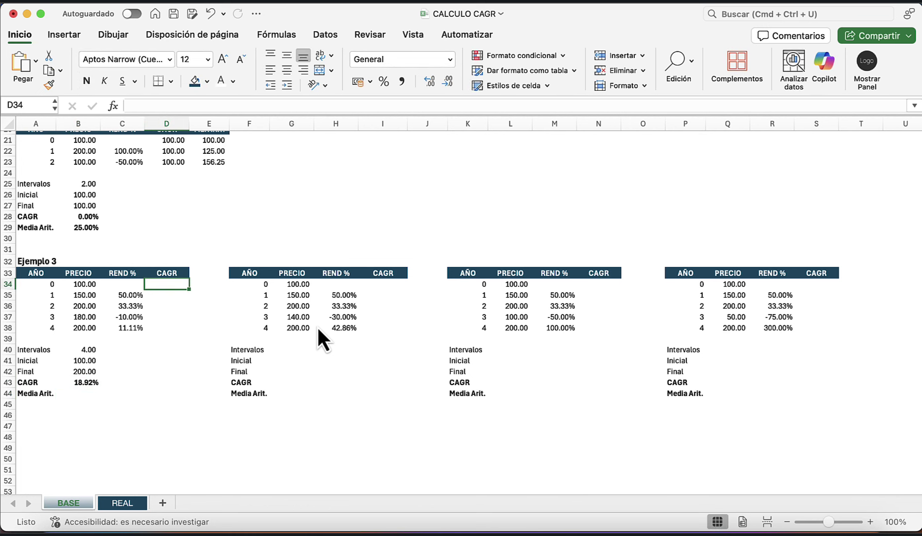
type("+")
key("Left")
key("Left")
key("Left")
key("Right")
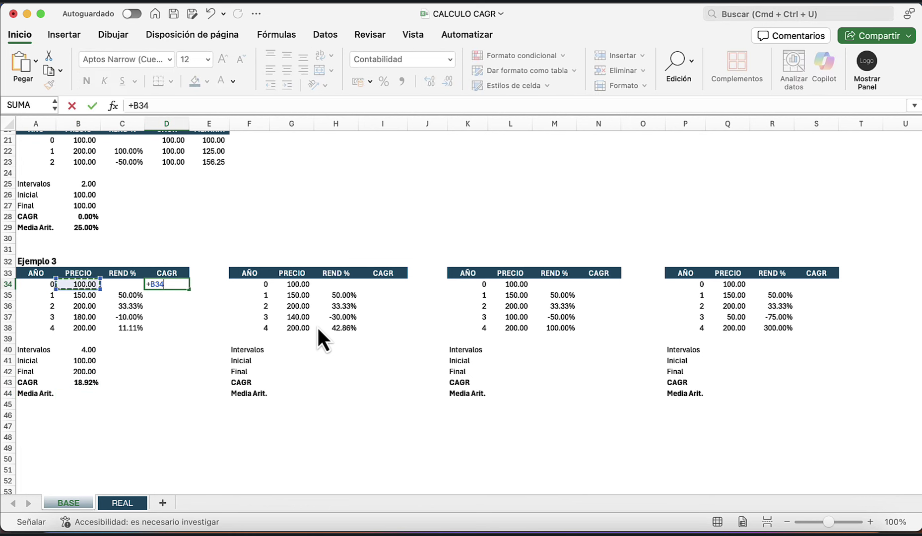
key("Return")
Calculate the year 1 value of the CAGR column in D35 with =D34*(1+$B$43)
type("=")
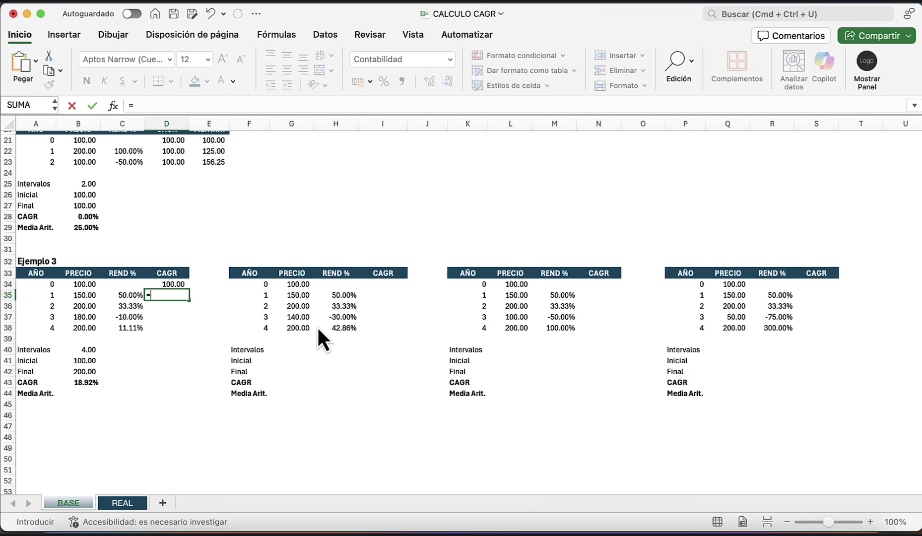
key("Up")
type("*(1+")
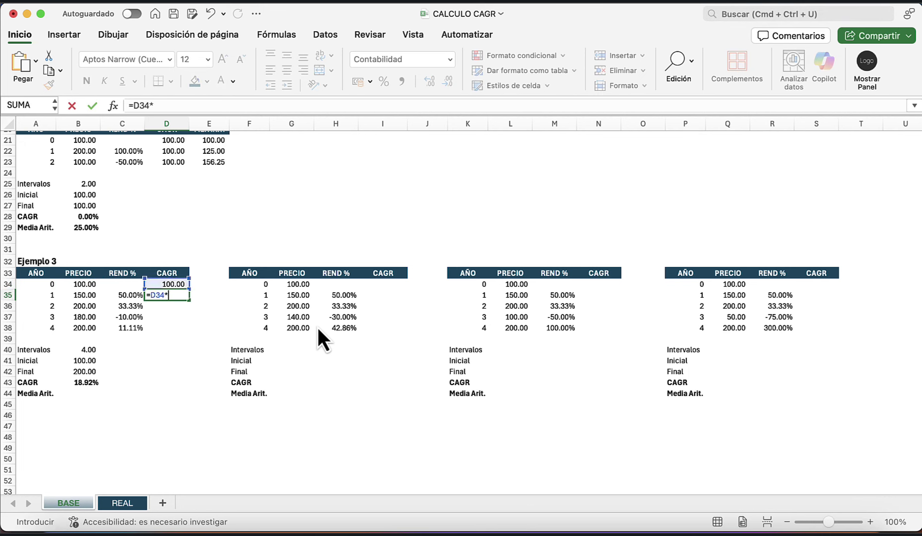
key("Left")
key("Down")
key("Down")
key("Down")
key("Down")
key("Down")
key("Down")
key("Down")
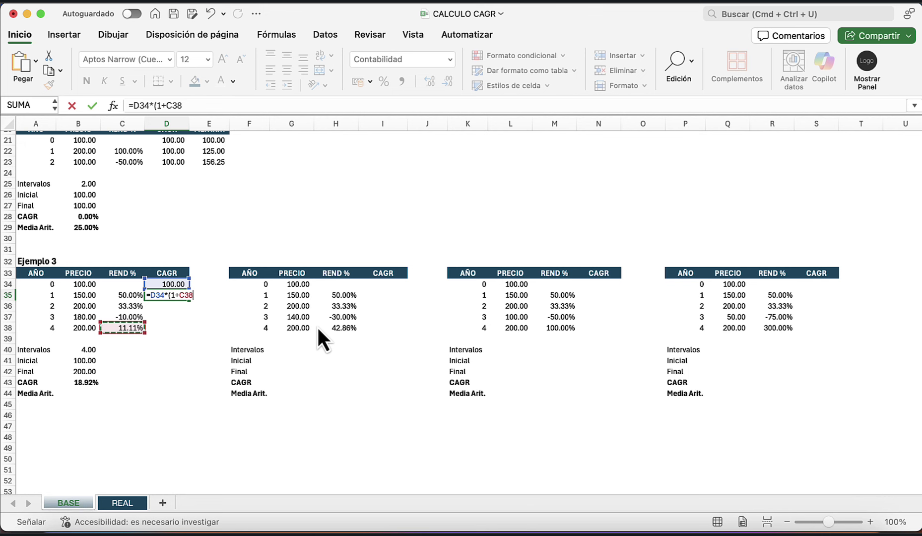
key("Left")
key("Down")
key("F4")
type(")")
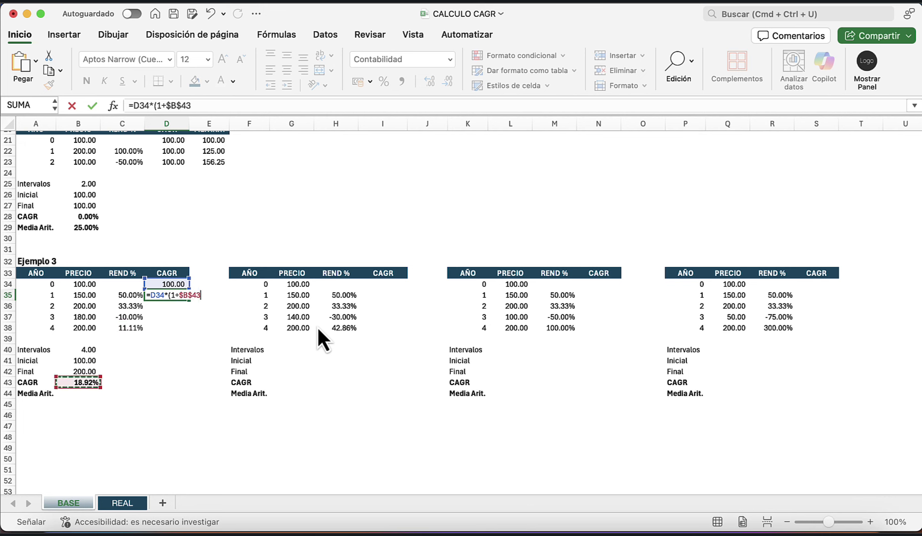
key("Return")
key("Up")
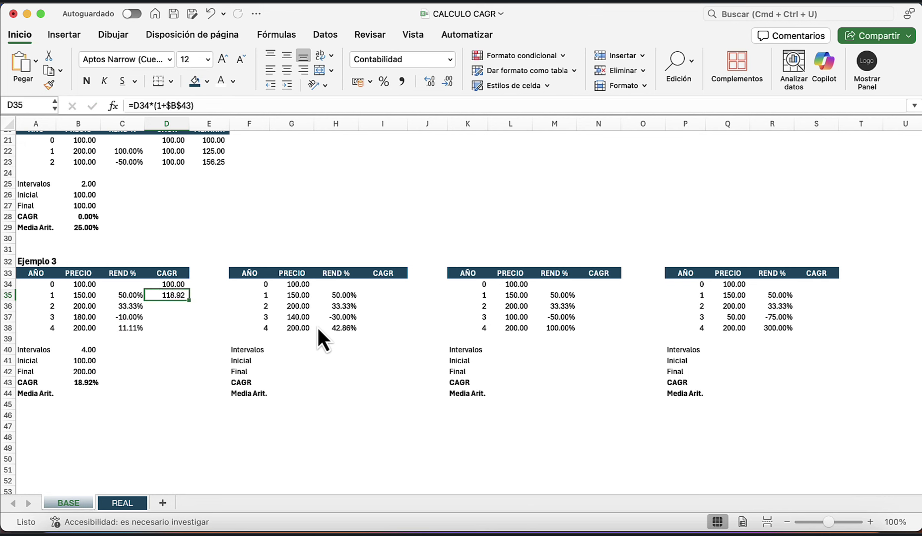
Copy the CAGR growth formula from D35 into D36, D37 and D38 for years 2 to 4
key("super+c")
key("Down")
key("super+v")
key("Down")
key("super+v")
key("Down")
key("super+v")
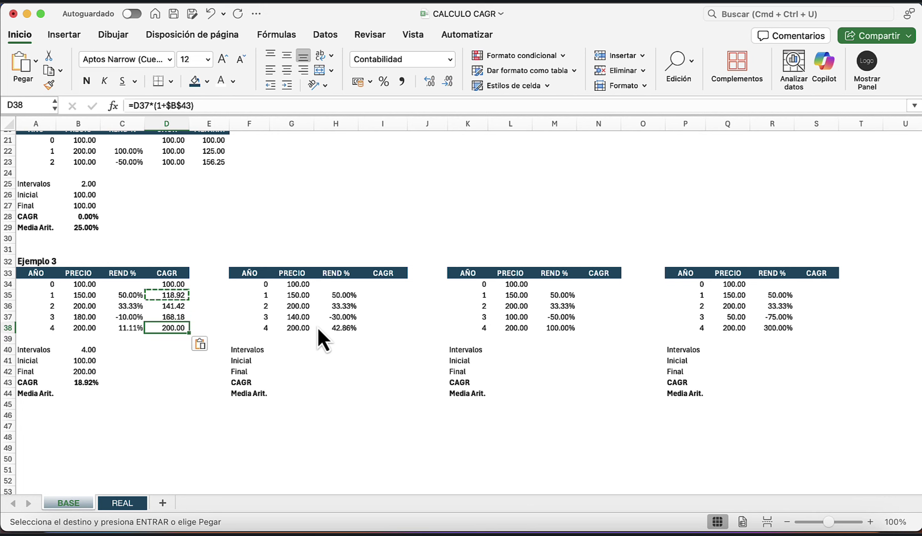
Calculate the first Ejemplo 3 table's arithmetic mean in B44 with =PROMEDIO(C35:C38)
key("Up")
key("Up")
key("Up")
key("Down")
key("Down")
key("Left")
key("Left")
key("Down")
key("Down")
key("Down")
key("Down")
key("Down")
key("Down")
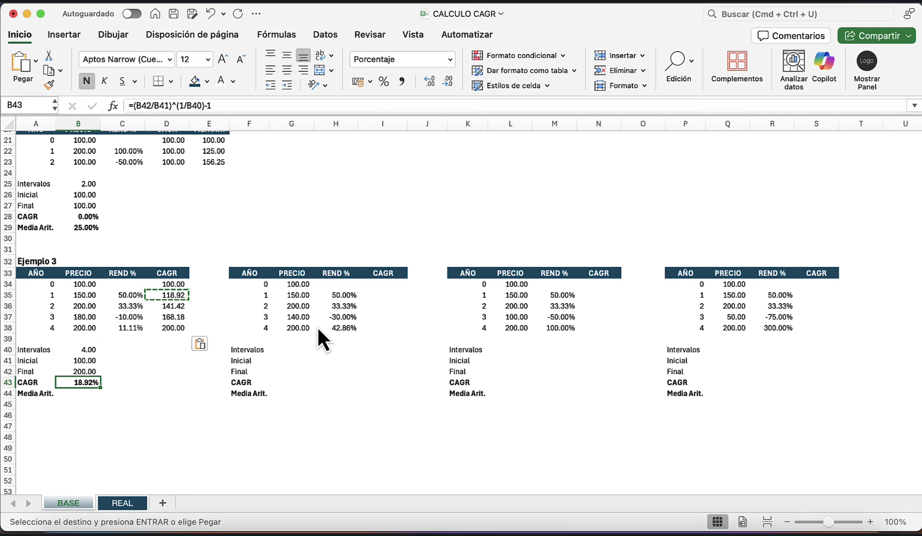
key("Down")
type("=")
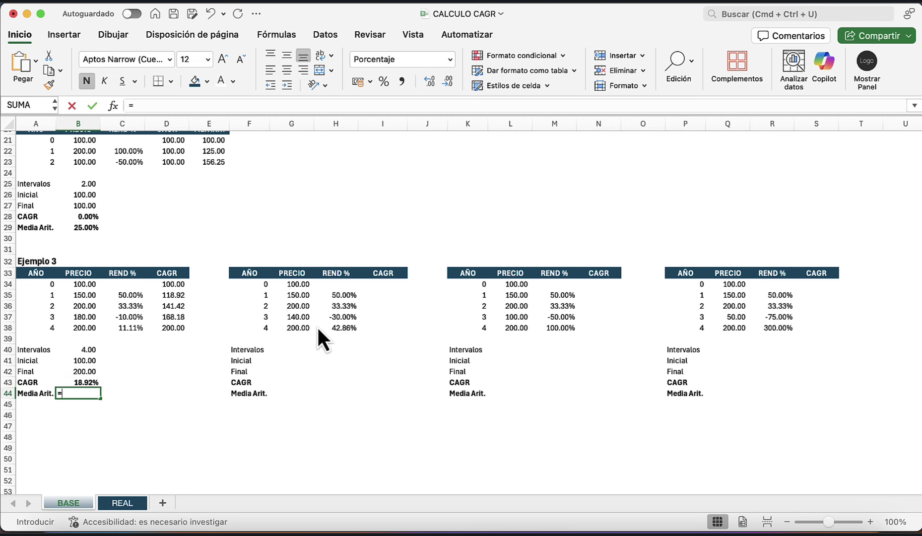
type("pro")
key("Tab")
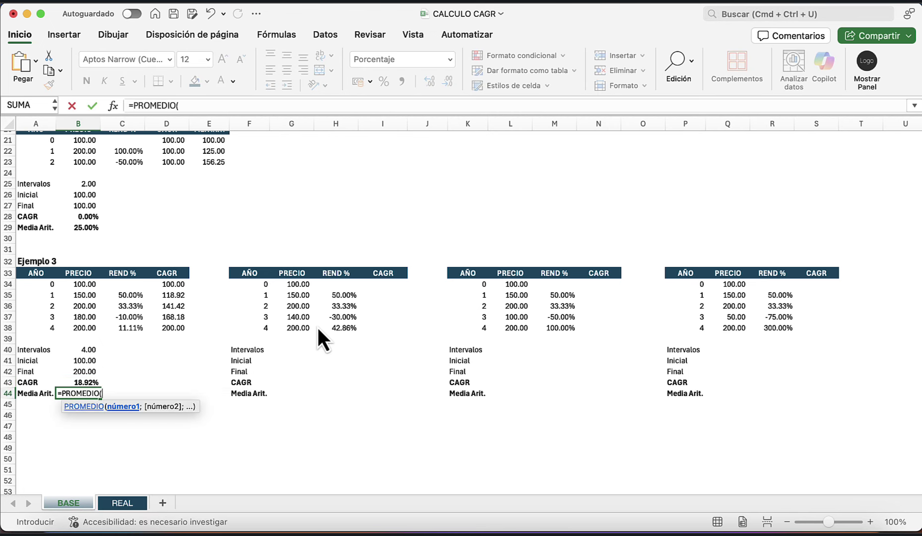
key("Right")
key("Up")
key("Up")
key("Up")
key("Up")
key("Up")
key("Up")
key("shift+Up")
key("shift+Up")
key("shift+Up")
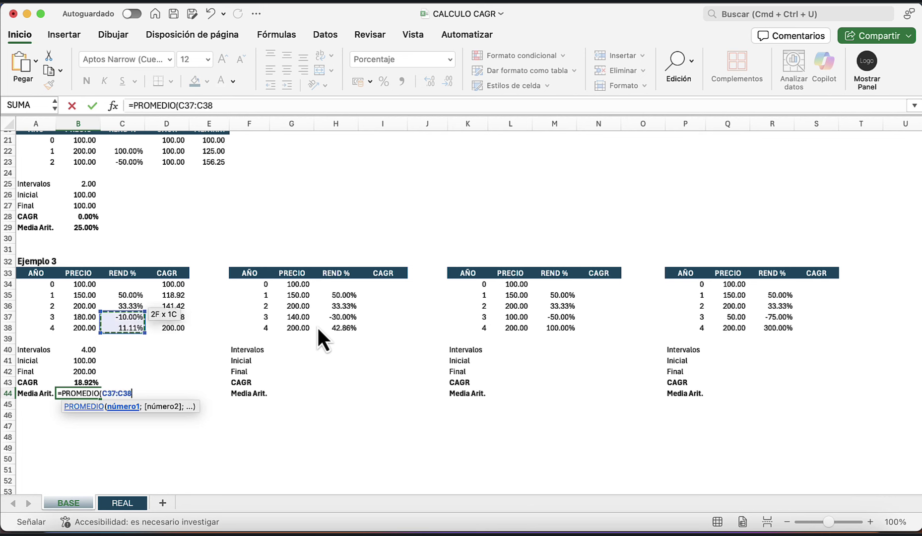
type(")")
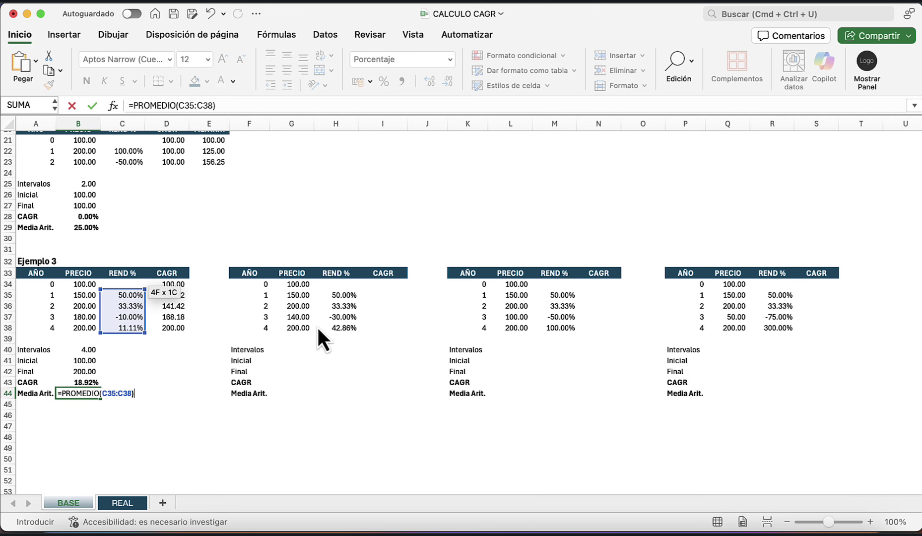
key("Return")
key("Up")
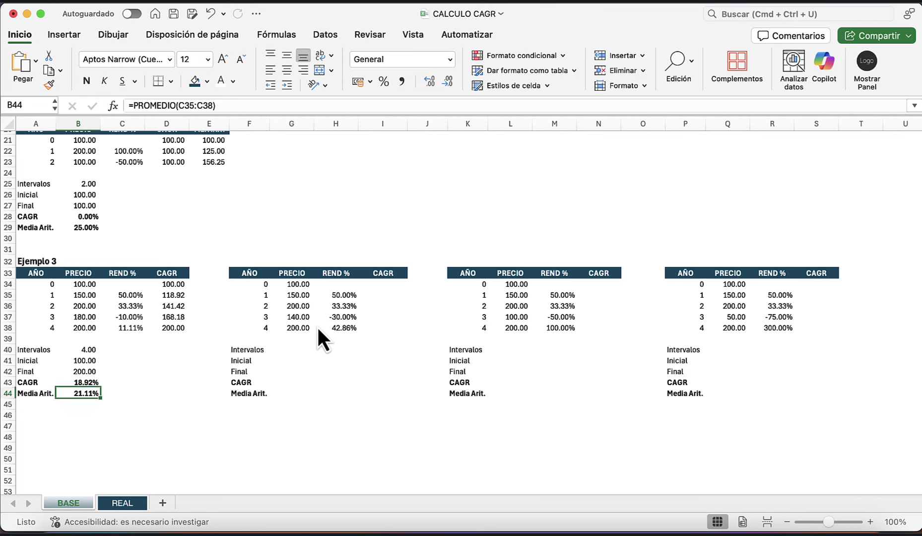
key("Down")
key("Up")
key("Up")
key("Down")
key("Down")
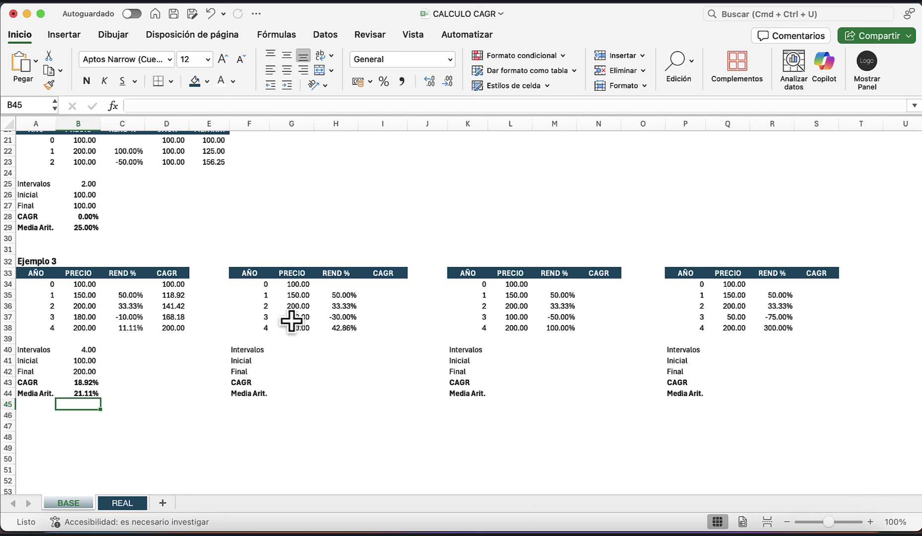
Copy the first Ejemplo 3 table's summary formulas from B40:B44 to G40:G44 for the second table and check their references
left_click_drag(341, 318, 336, 324)
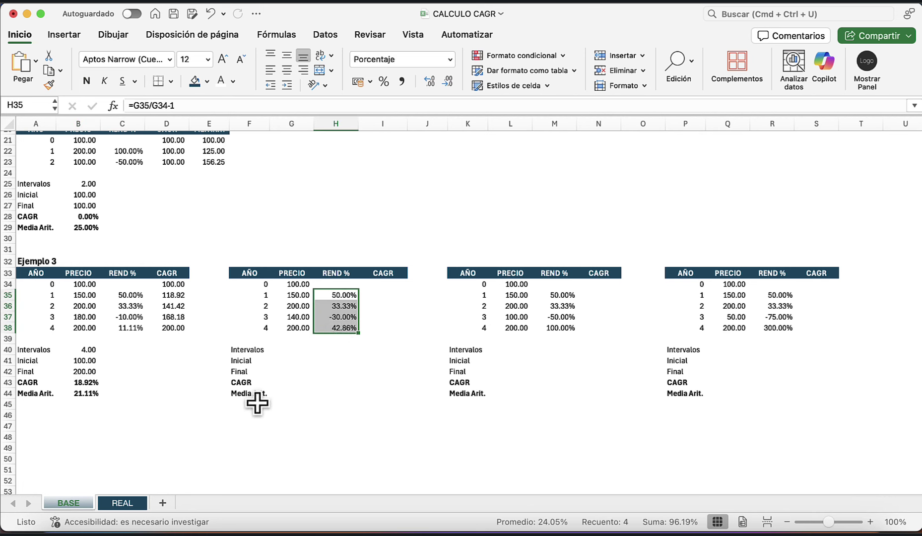
left_click_drag(91, 353, 90, 390)
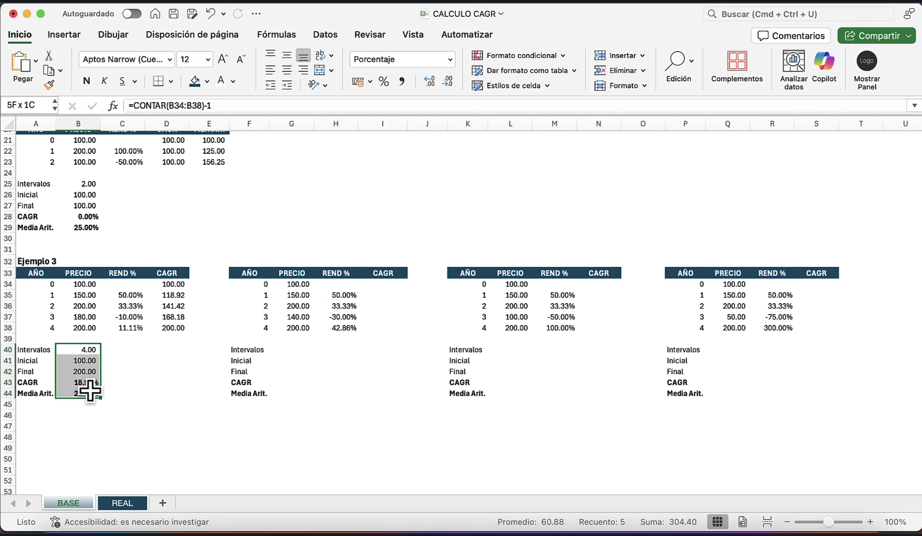
key("super+c")
left_click(282, 352)
key("super+v")
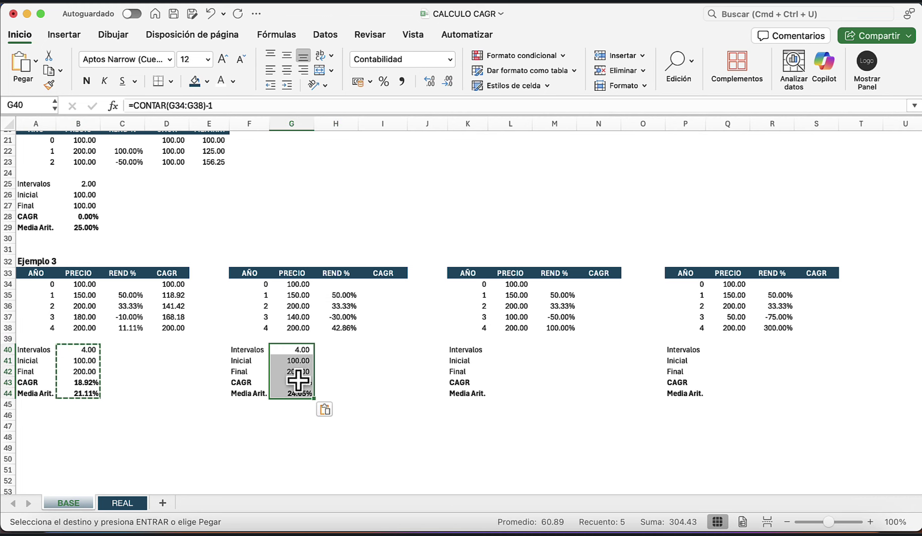
left_click(297, 382)
key("Escape")
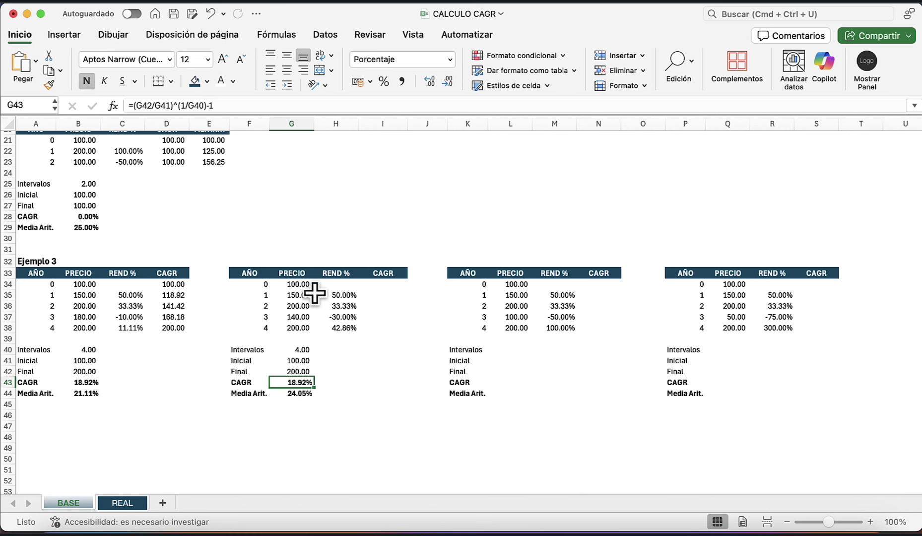
left_click(305, 284)
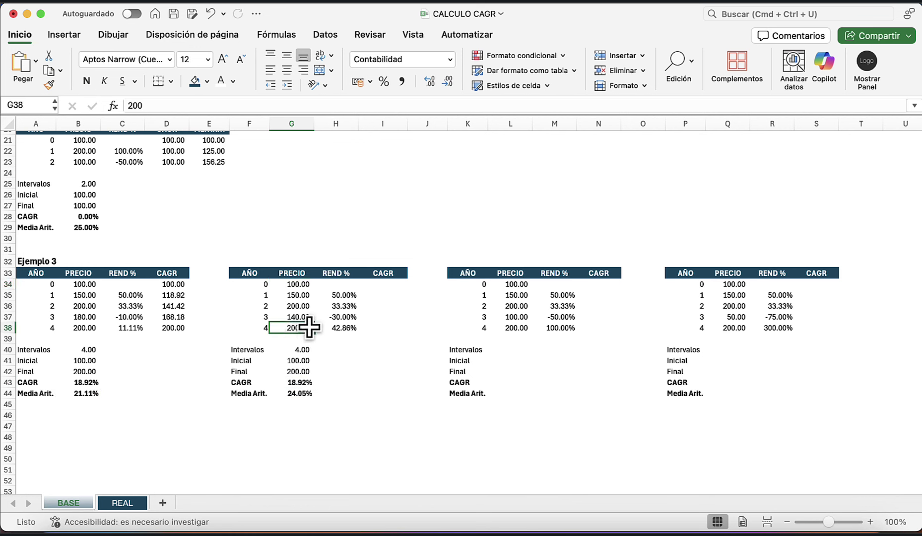
left_click(303, 373)
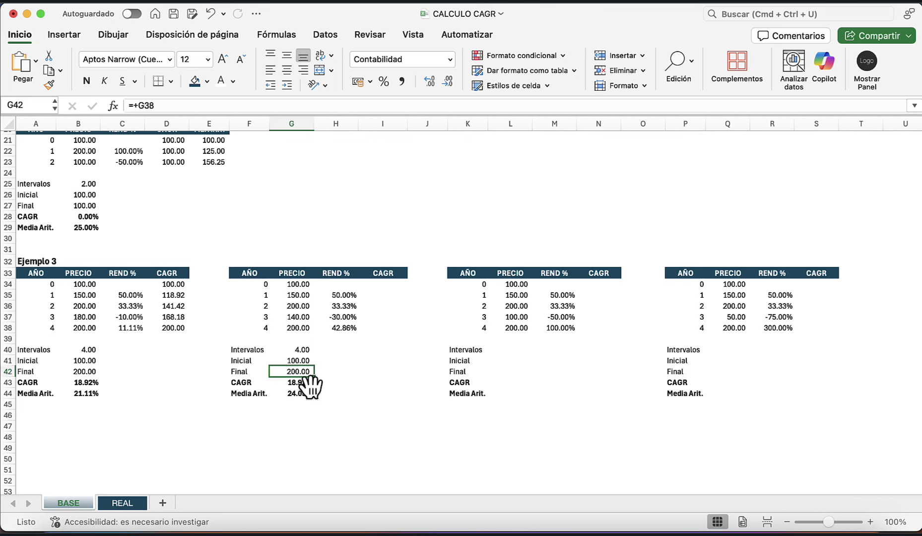
left_click(301, 383)
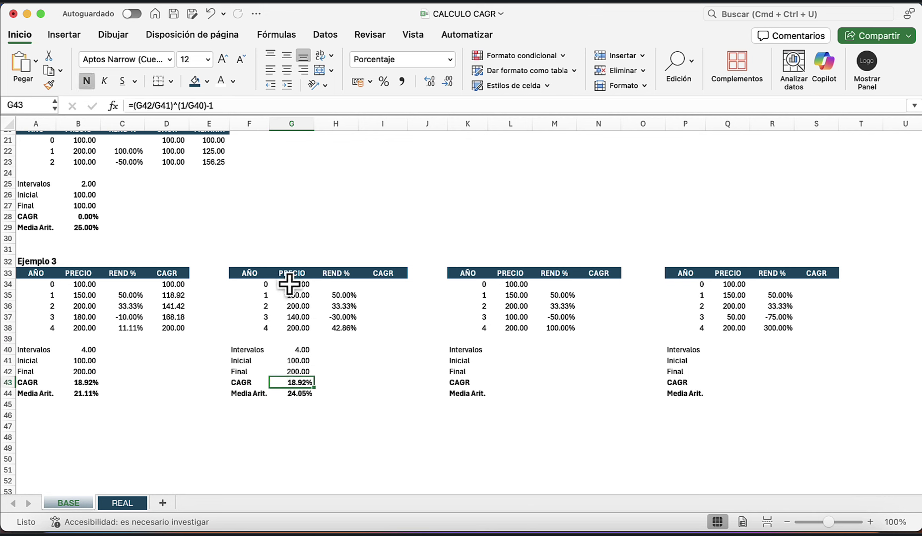
left_click(292, 359)
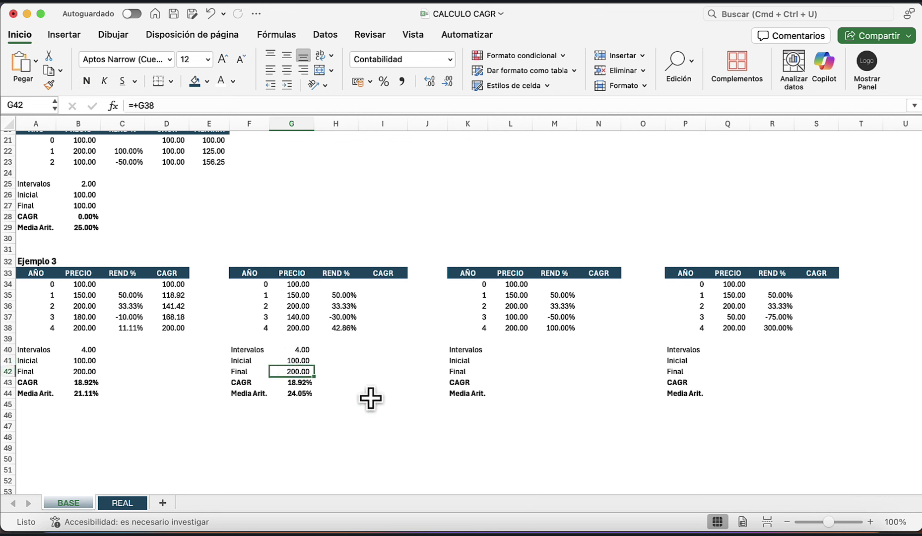
key("Up")
key("shift+Down")
key("shift+Down")
key("shift+Down")
key("super+c")
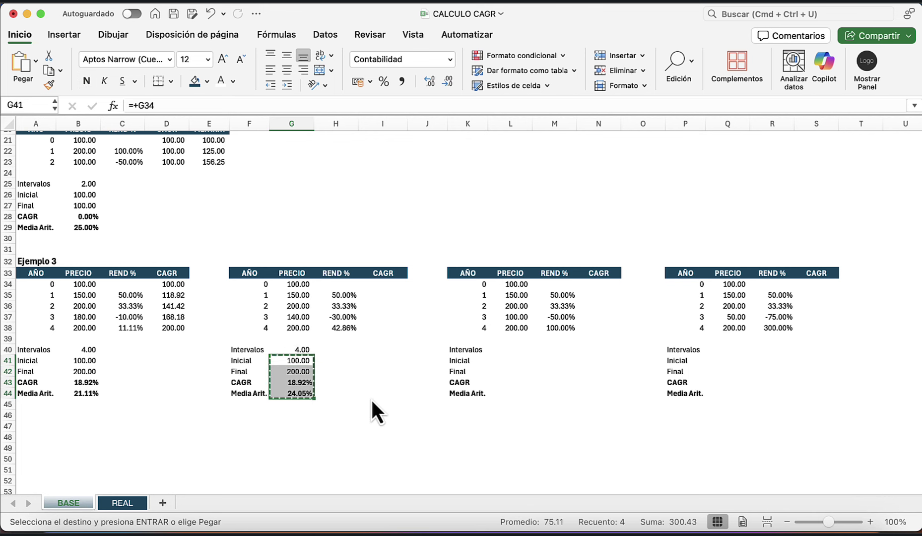
key("Right")
key("Right")
key("Right")
key("Right")
key("Right")
key("Up")
key("Left")
key("Left")
key("Left")
key("Left")
key("Left")
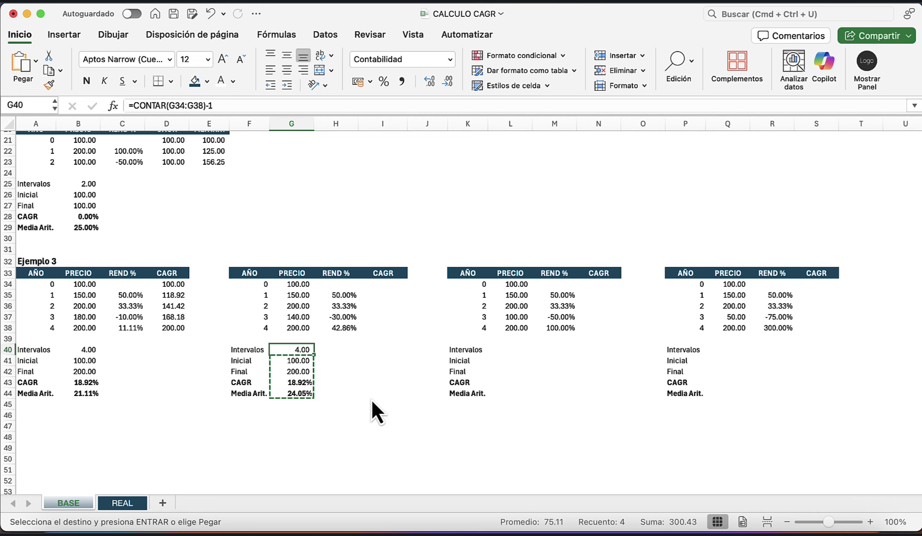
Copy the second Ejemplo 3 table's complete summary from G40:G44 to L40:L44 for the third table
key("shift+Down")
key("shift+Down")
key("shift+Down")
key("shift+Down")
key("super+c")
key("Right")
key("Right")
key("Right")
key("Right")
key("Right")
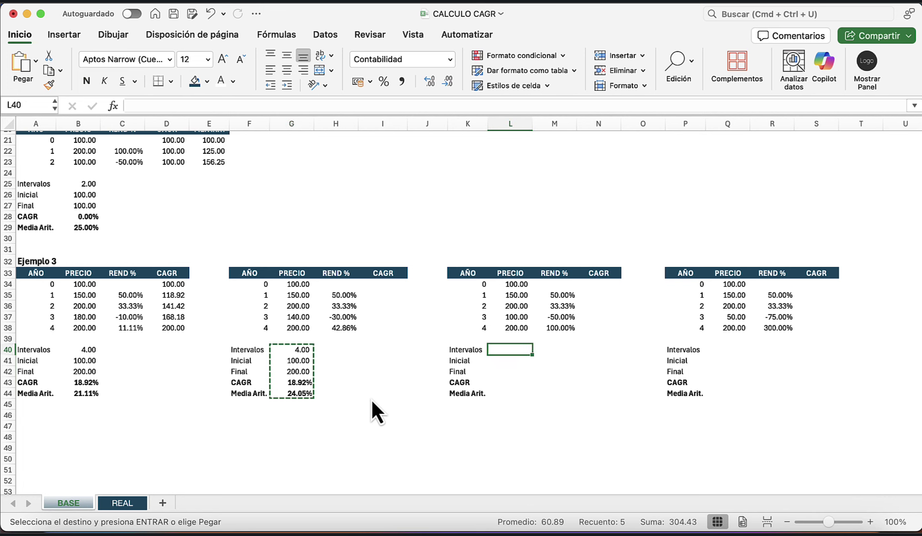
key("super+v")
key("Down")
key("Down")
key("Down")
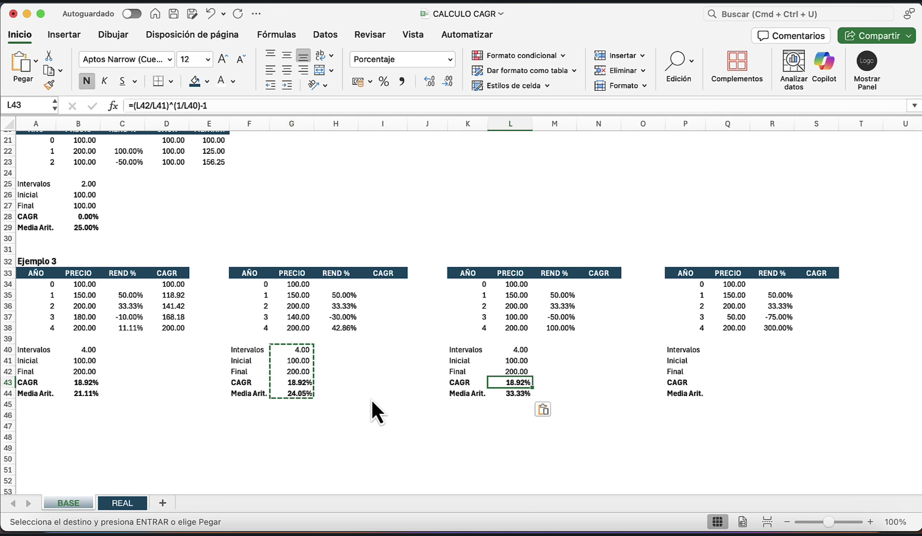
key("Down")
key("Up")
key("Down")
key("Up")
key("Up")
Paste the same copied summary formulas into Q40:Q44 for the fourth Ejemplo 3 table
key("Right")
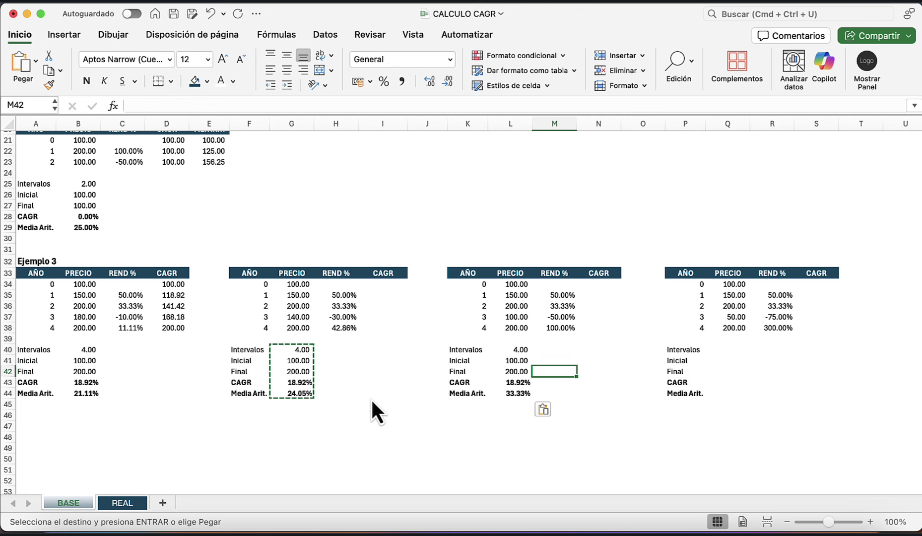
key("Right")
key("Right")
key("Right")
key("Up")
key("Right")
key("Up")
key("super+v")
key("Down")
key("Down")
key("Down")
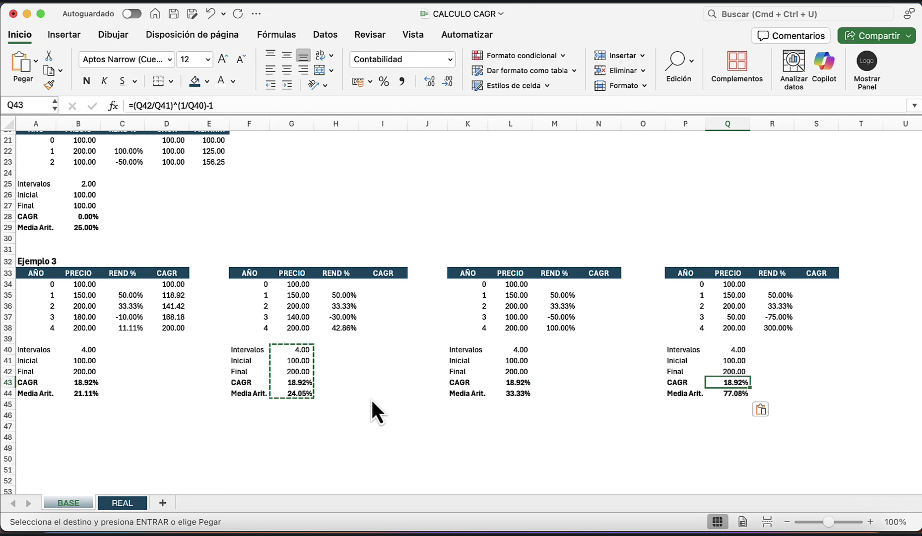
key("Up")
key("Down")
key("Down")
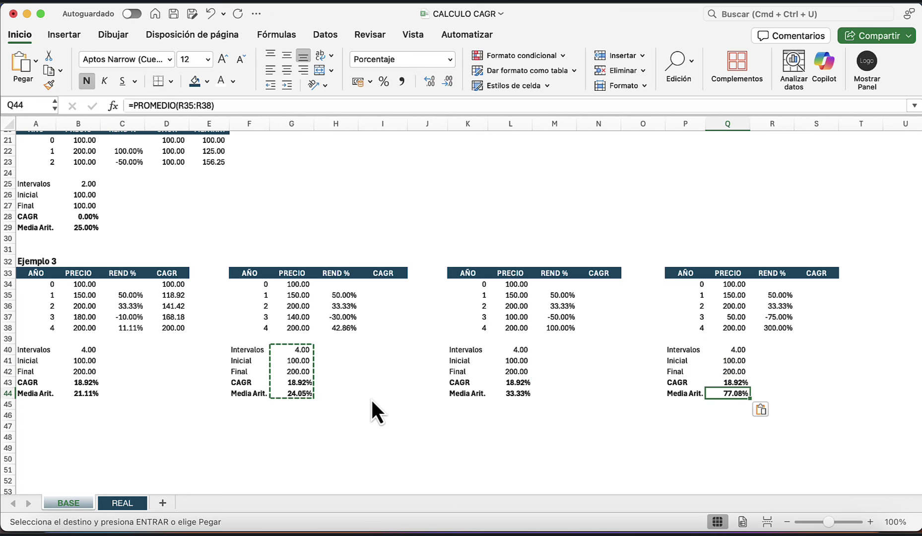
key("Left")
key("Left")
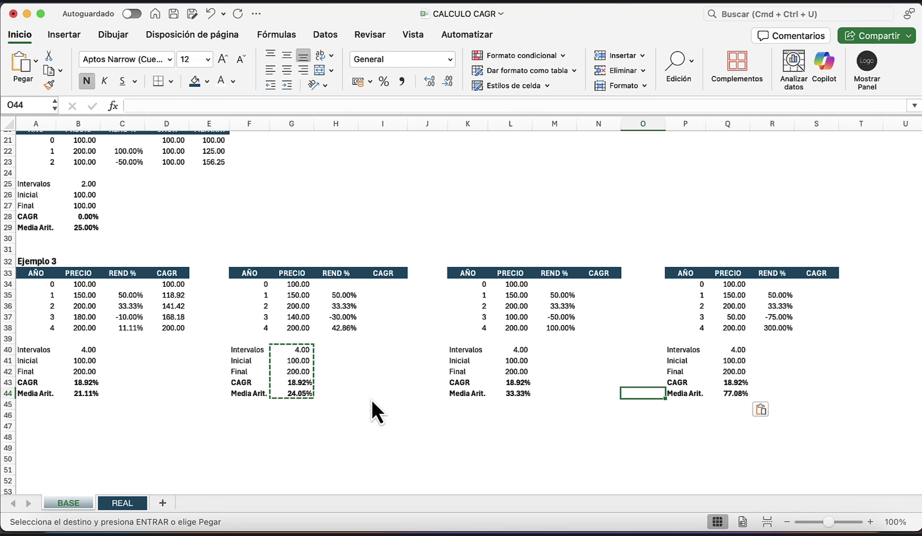
Copy the CAGR growth column D34:D38 into the CAGR columns of the other three Ejemplo 3 tables, starting at I34, N34 and S34
left_click_drag(172, 284, 169, 325)
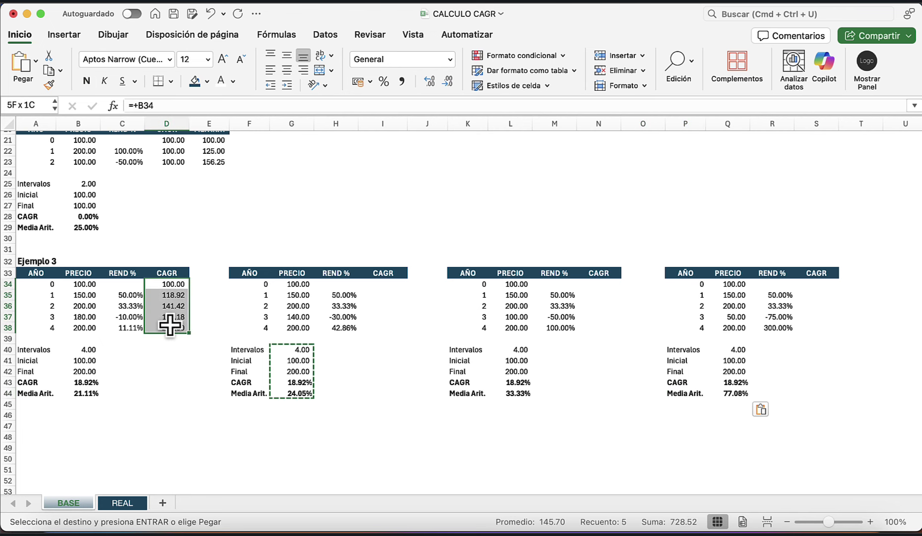
right_click(392, 287)
left_click(376, 288)
key("super+v")
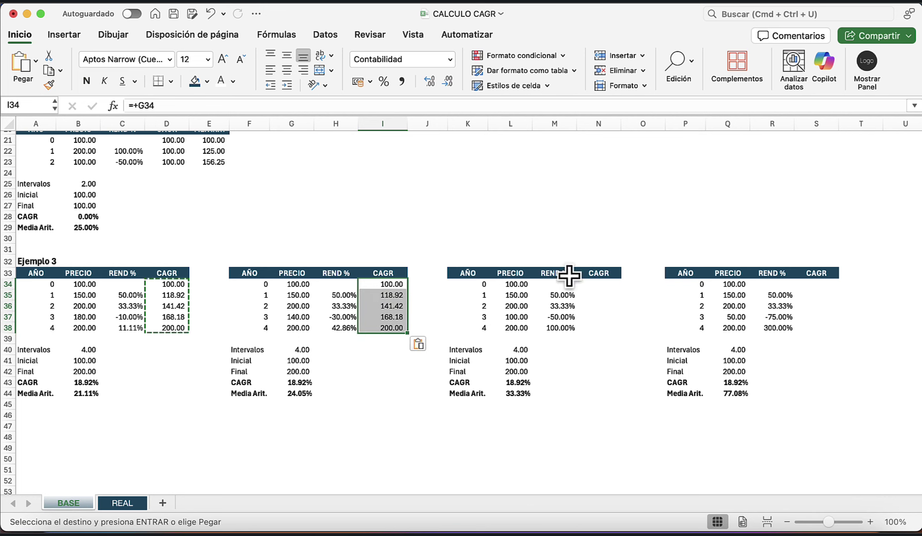
left_click(606, 287)
key("super+v")
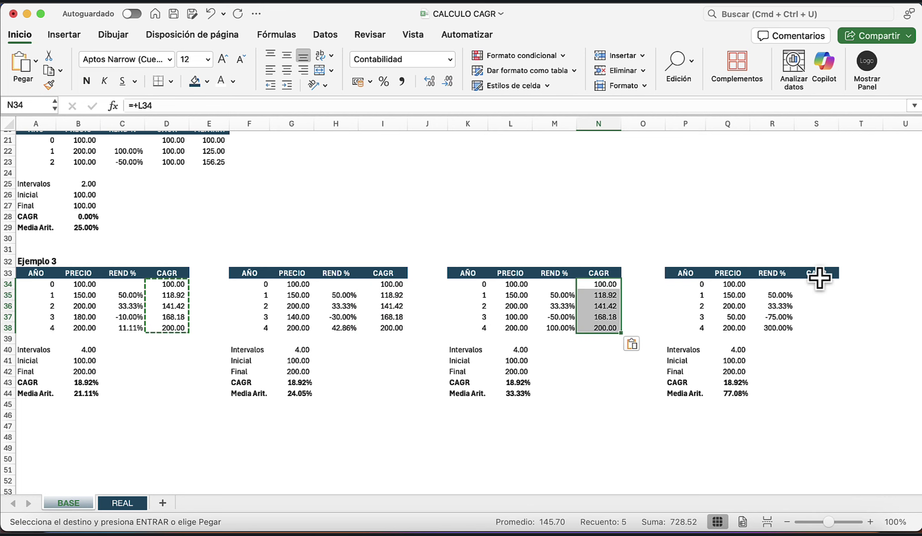
left_click(817, 282)
key("super+v")
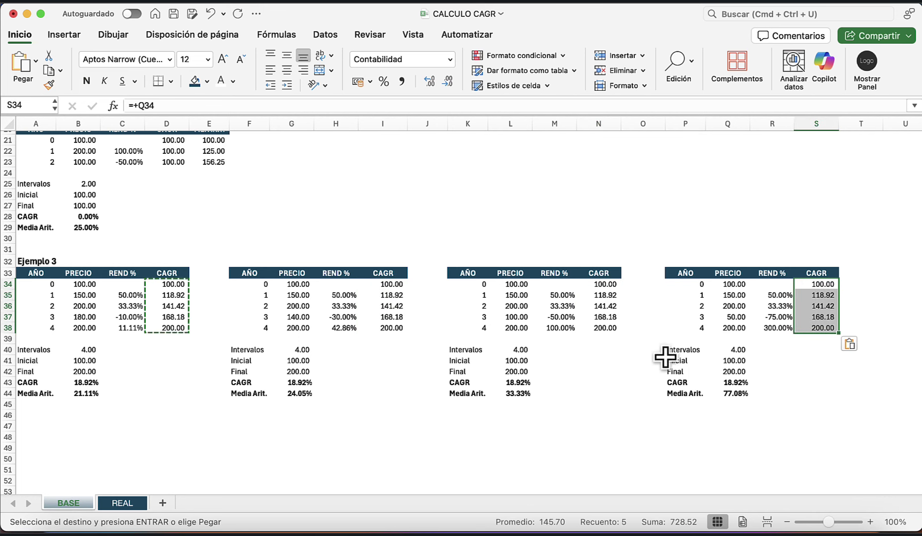
Compare the CAGR and arithmetic mean of the four Ejemplo 3 tables across rows 43 and 44
left_click_drag(736, 392, 492, 380)
key("shift+Left")
key("shift+Left")
key("shift+Left")
key("shift+Left")
key("shift+Left")
key("shift+Left")
key("shift+Left")
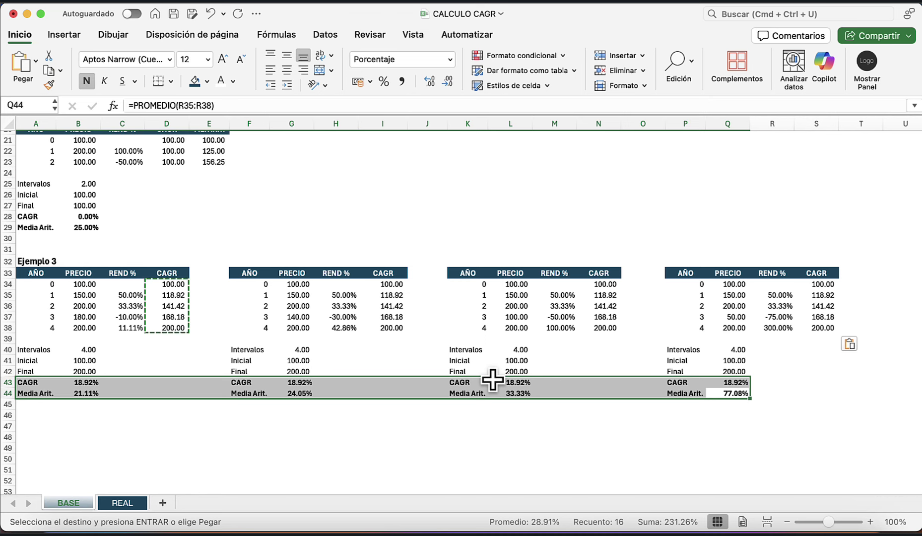
Switch to the REAL sheet and examine the start and end dates of the Data Mensual block
scroll(493, 380, "up", 10)
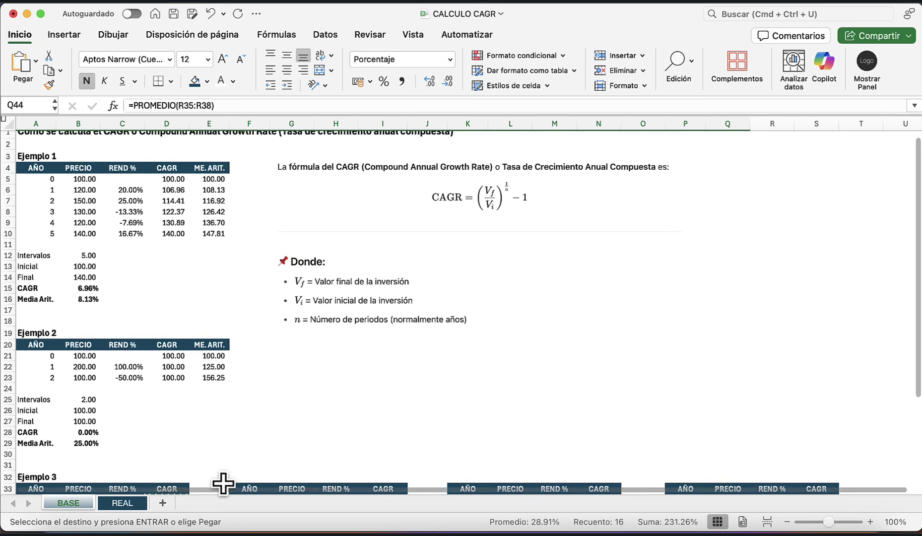
left_click(135, 503)
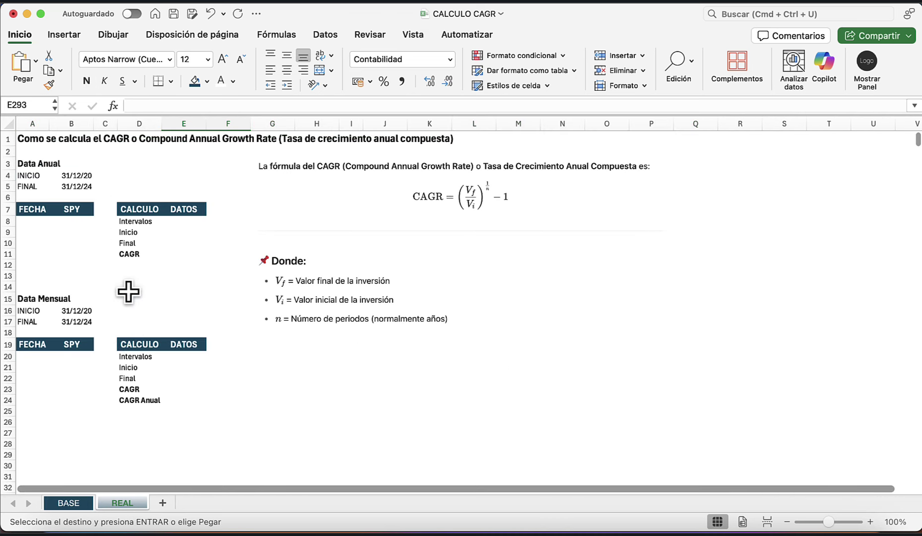
left_click(63, 257)
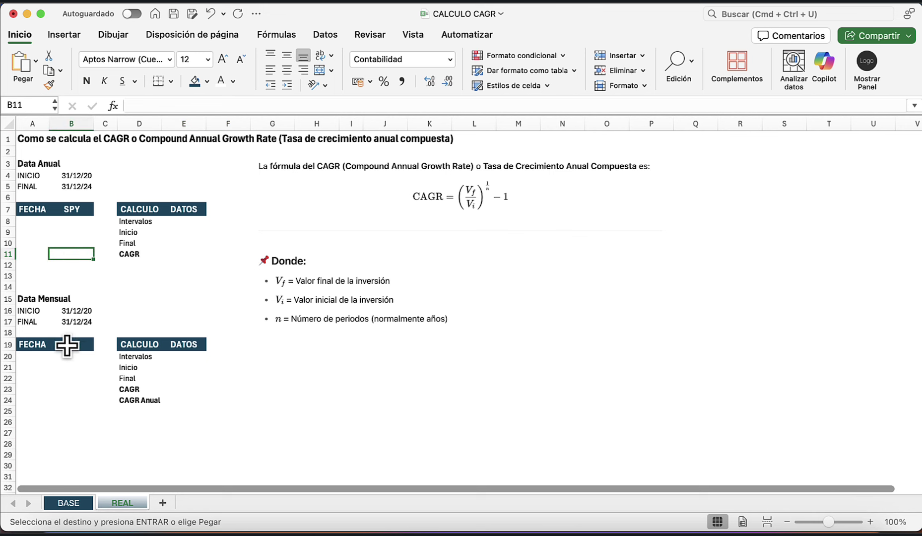
left_click(75, 334)
left_click(75, 311)
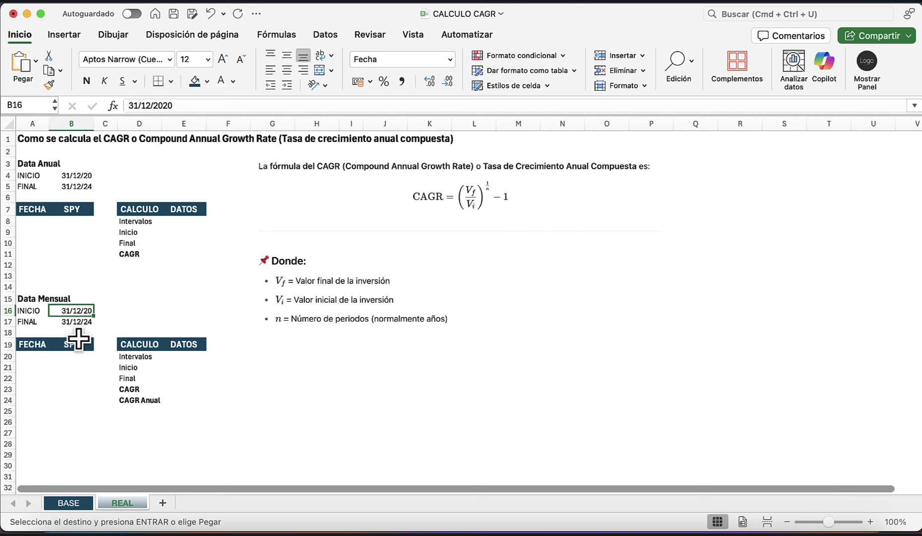
left_click(80, 327)
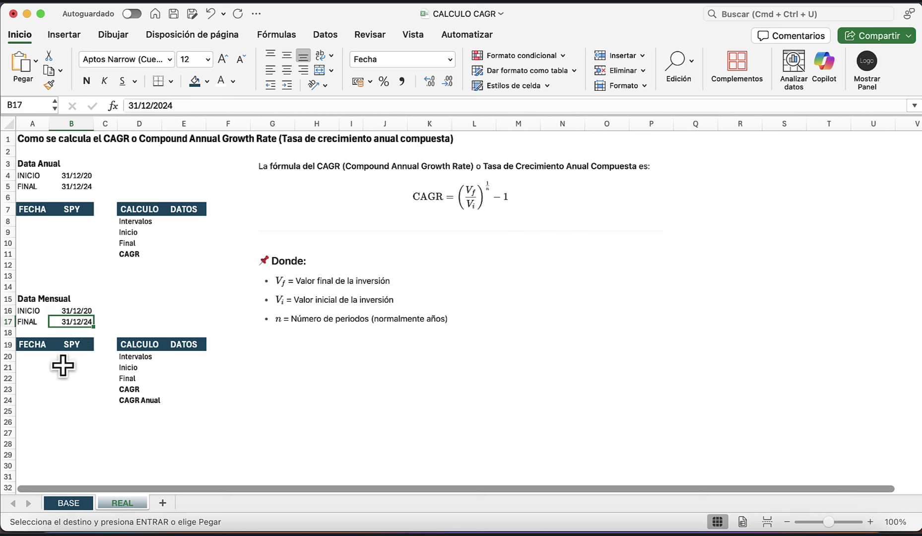
Start a HISTORIALCOTIZACIONES formula in A20 of the Data Mensual table, with the SPY header in B19 as the stock
left_click(62, 367)
left_click(44, 356)
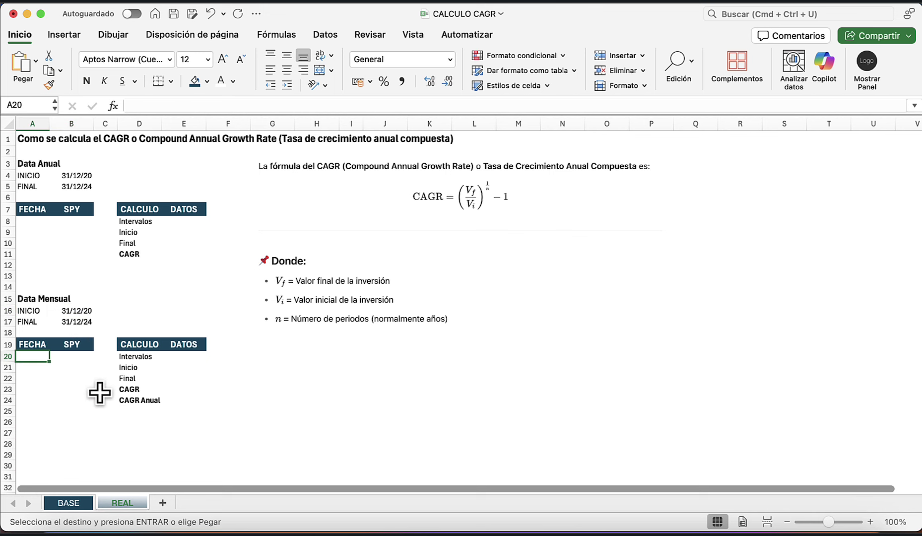
type("=Hist")
key("Tab")
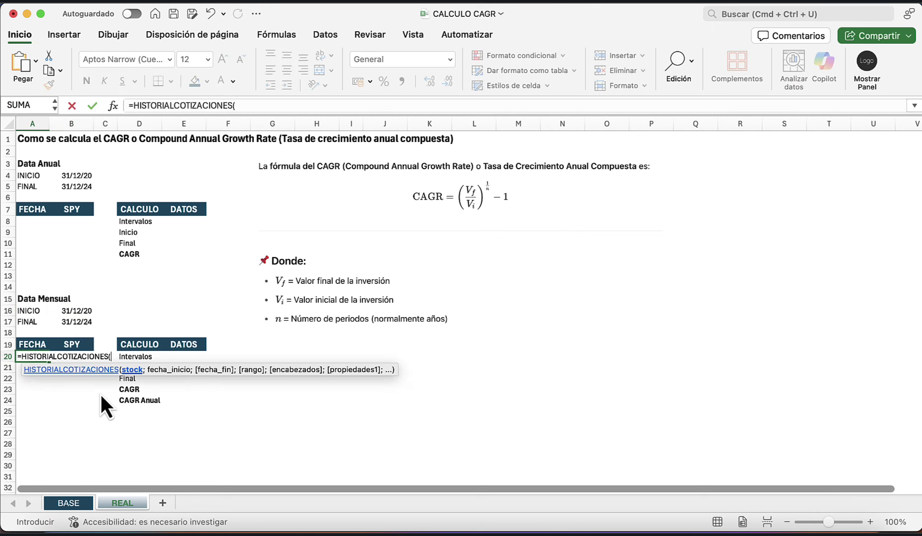
key("Up")
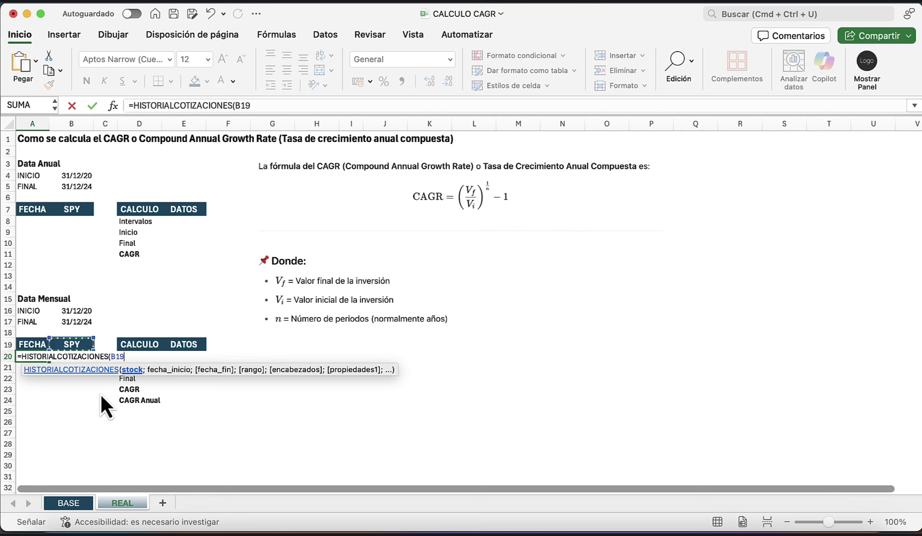
key("Right")
type(";")
key("BackSpace")
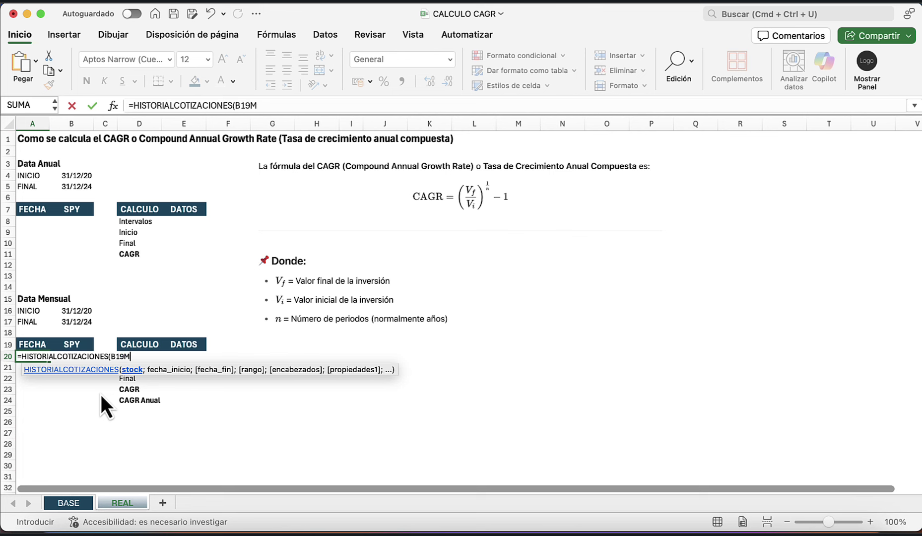
Add the INICIO date in B16 and the FINAL date in B17 as the formula's start and end dates
type(";")
key("Up")
key("Up")
key("Right")
key("Up")
key("Up")
key("Up")
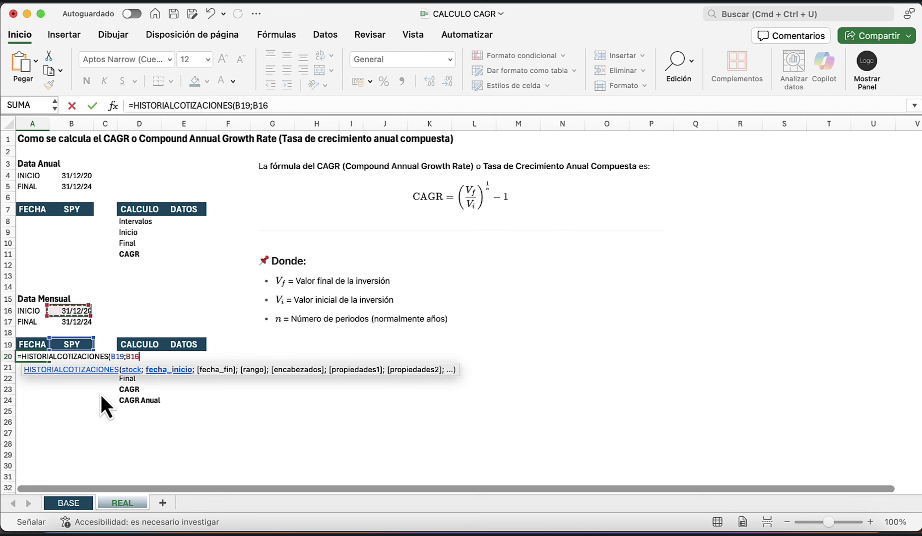
key("Down")
type(";")
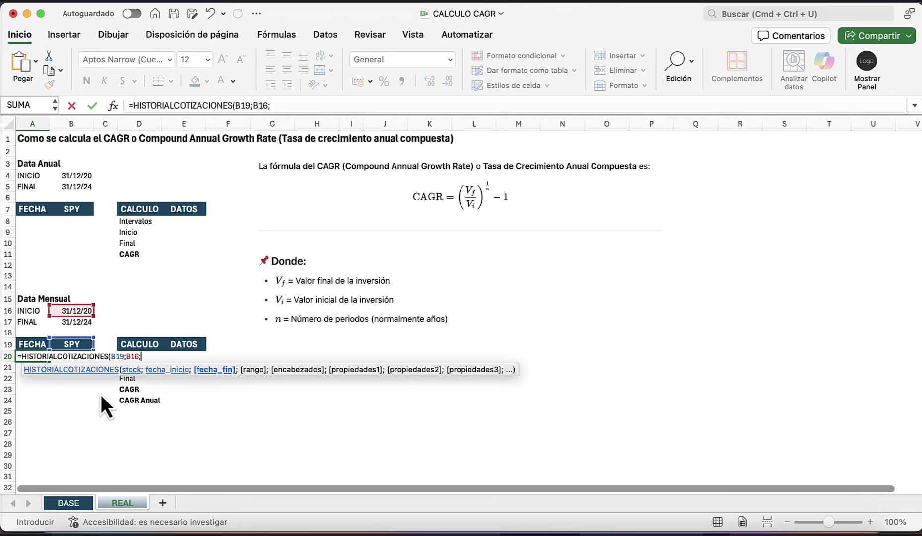
key("Up")
key("Up")
key("Up")
key("Right")
type(";")
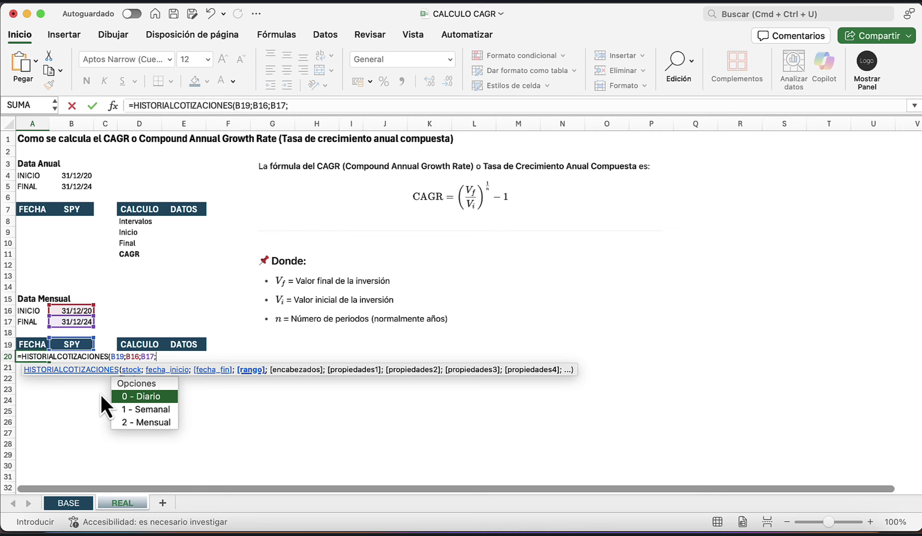
Complete the formula with monthly interval 2, no header 0, and properties 0 (Fecha) and 1 (Cierre), and review the retrieved prices
type("2;")
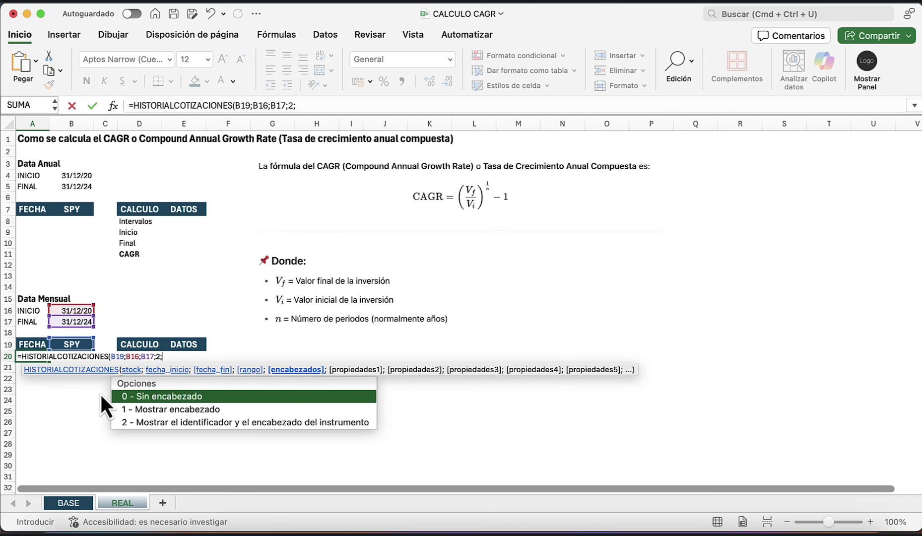
type("0;")
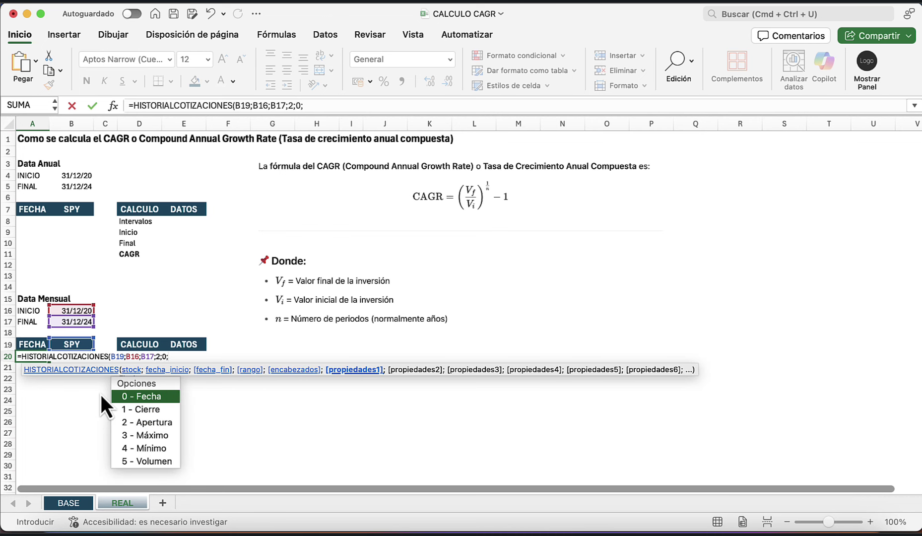
type("0;1)")
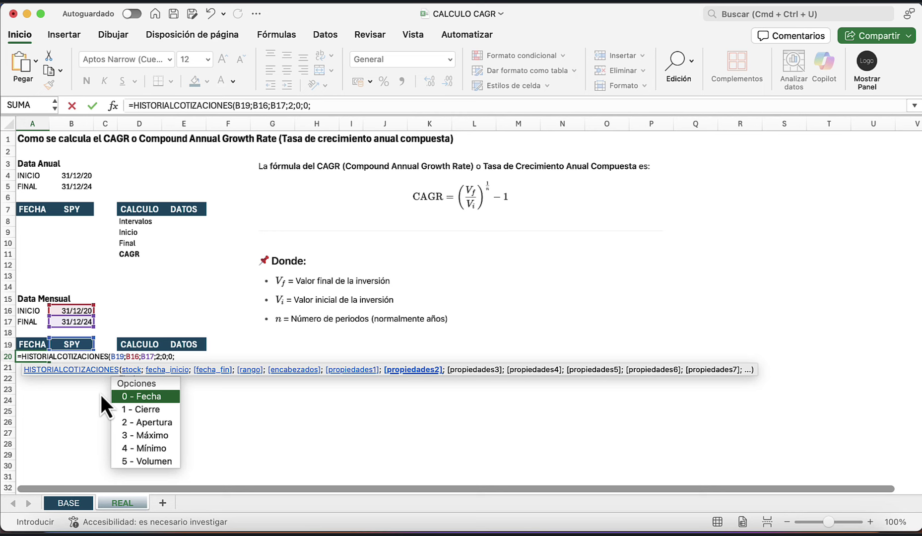
key("Return")
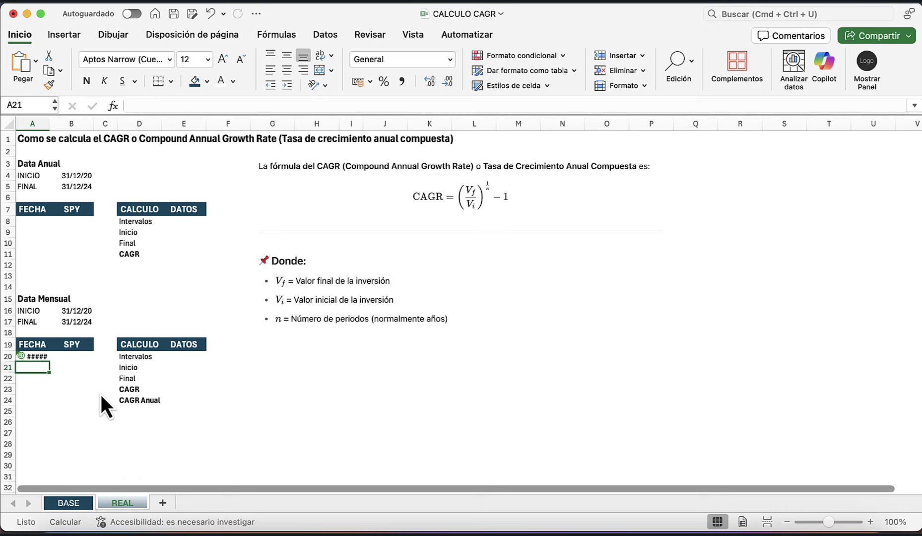
key("Right")
scroll(99, 392, "down", 15)
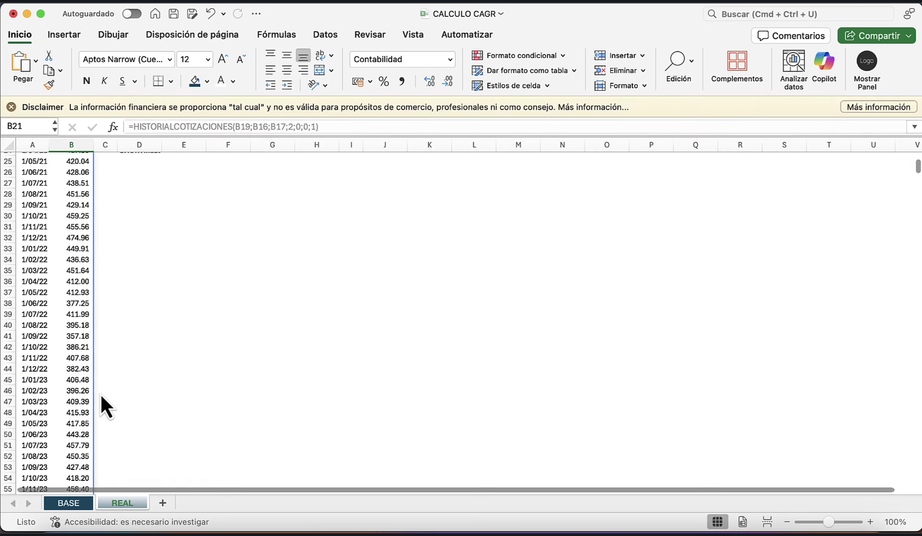
scroll(99, 393, "up", 15)
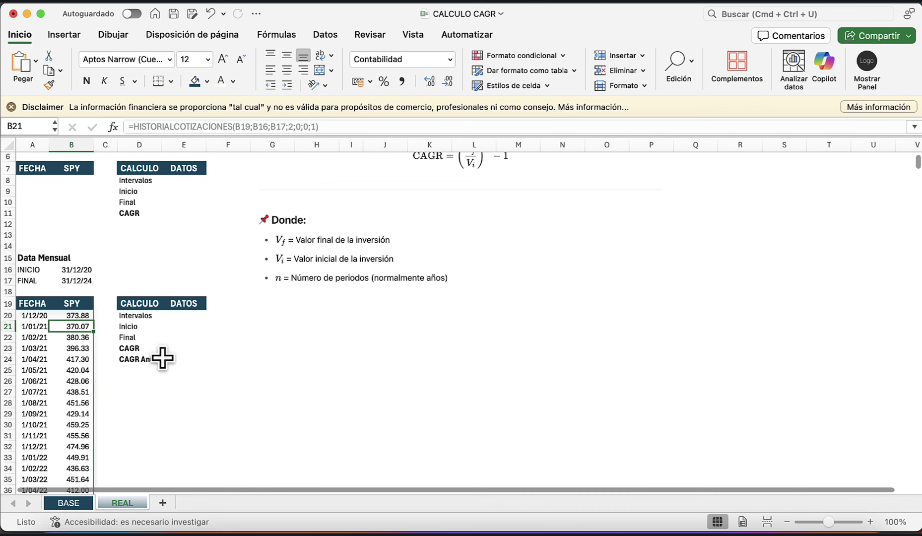
left_click(184, 347)
key("Left")
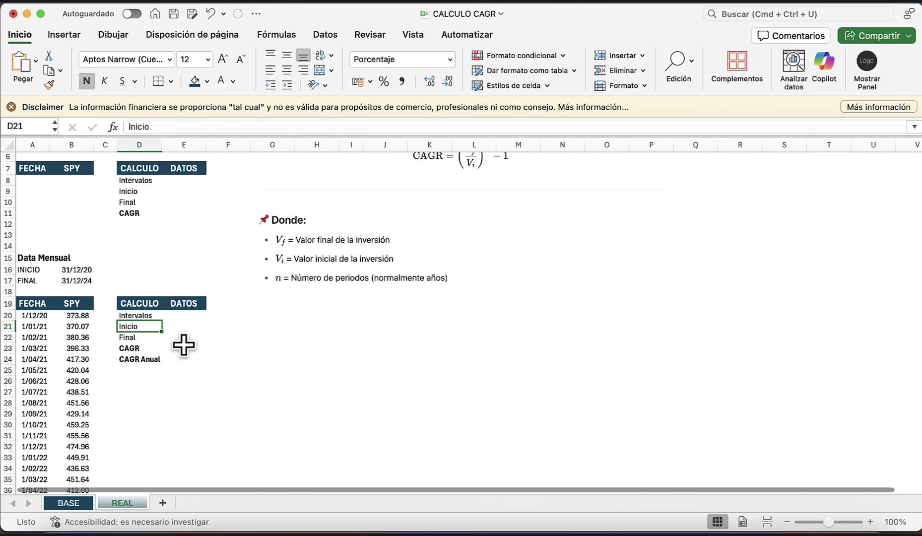
Link A8 and A9 of the Data Anual table to the December 2020 and December 2021 dates in A20 and A32
left_click(36, 190)
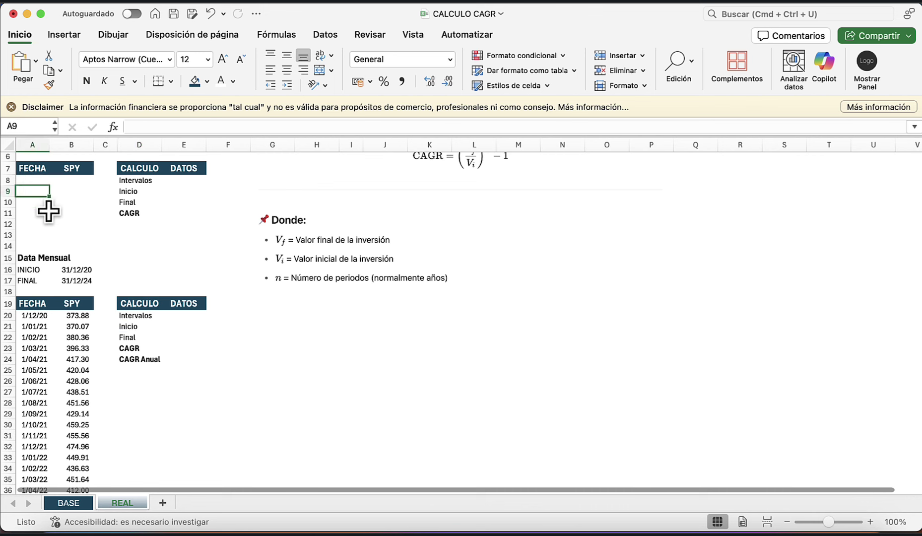
type("+")
left_click(41, 318)
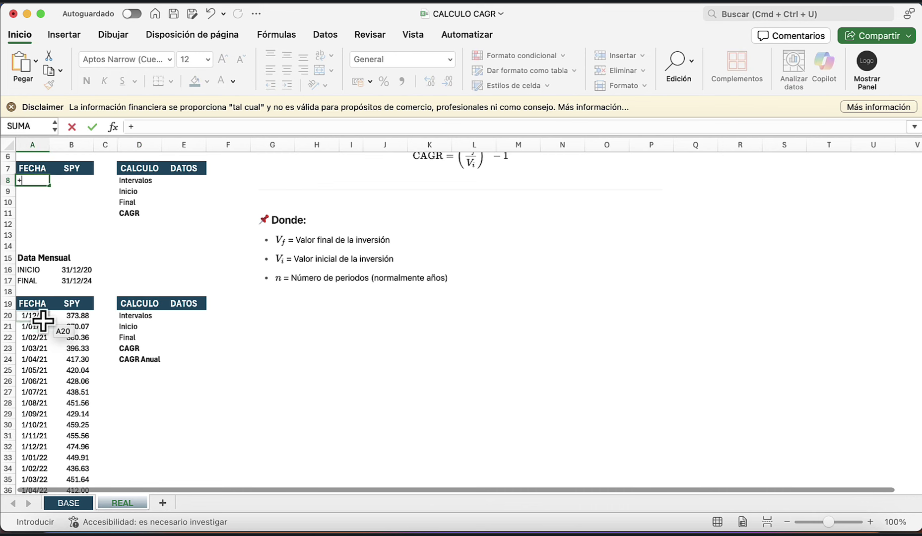
key("Return")
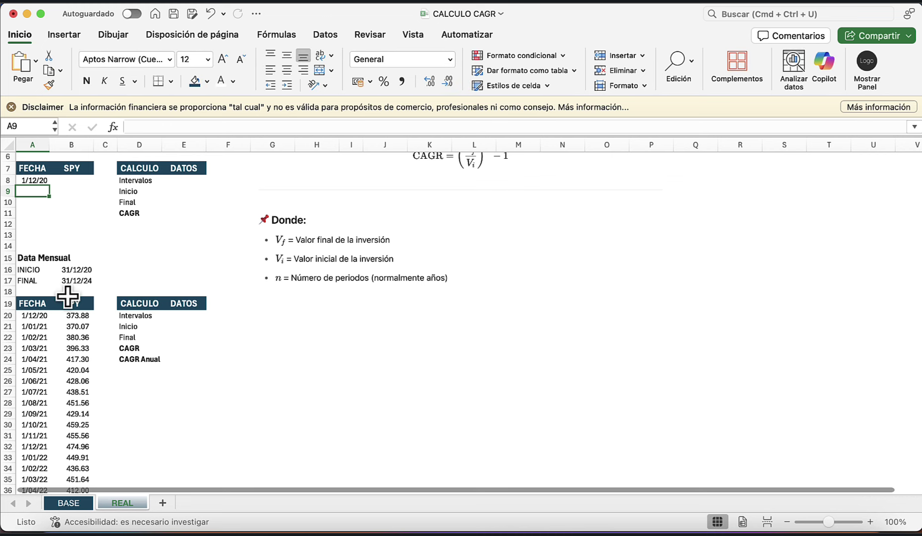
type("+")
scroll(79, 412, "down", 3)
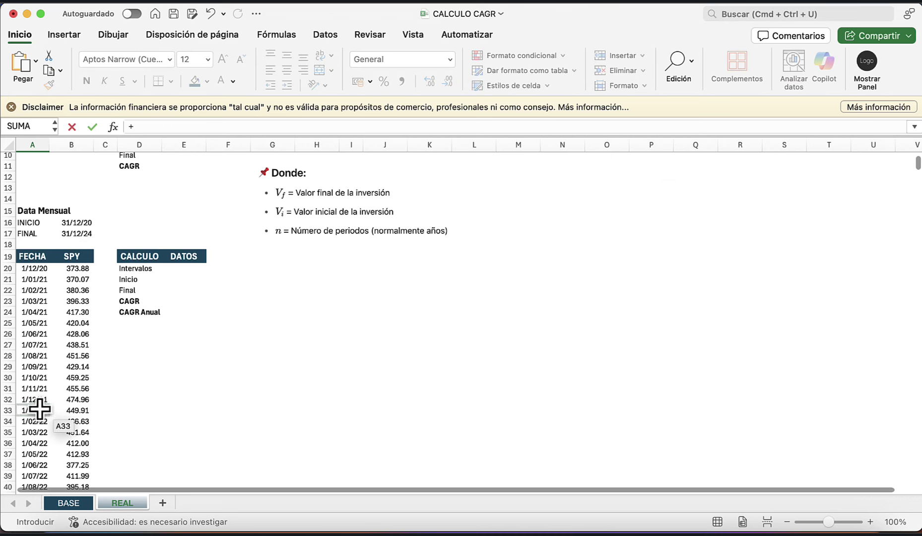
left_click(40, 408)
left_click(35, 399)
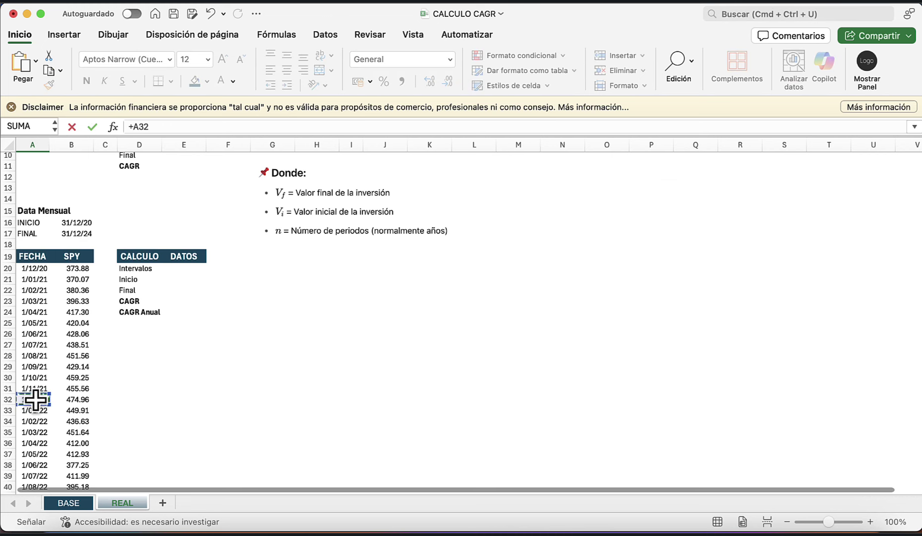
key("Escape")
Link A10 and A11 to the December 2022 and December 2023 dates in A44 and A56 of the monthly data
type("+")
scroll(35, 437, "down", 3)
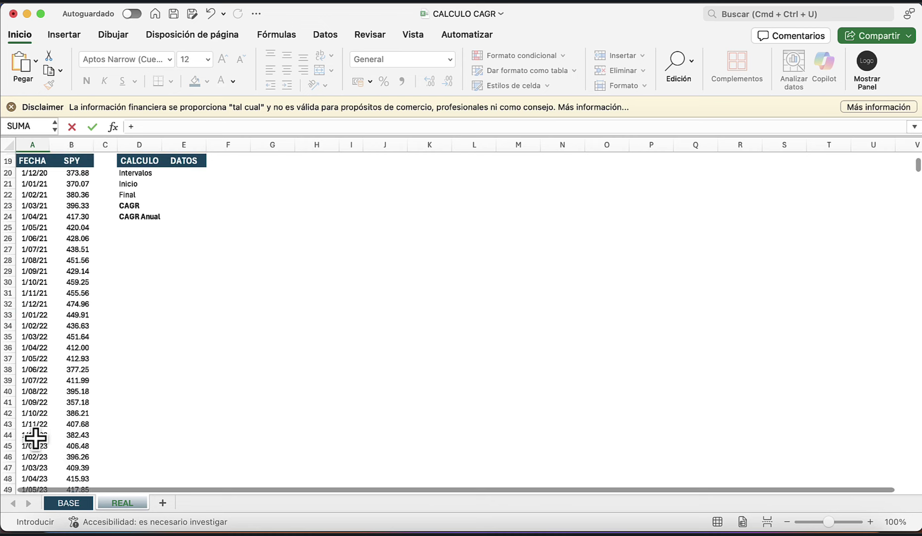
scroll(36, 439, "down", 1)
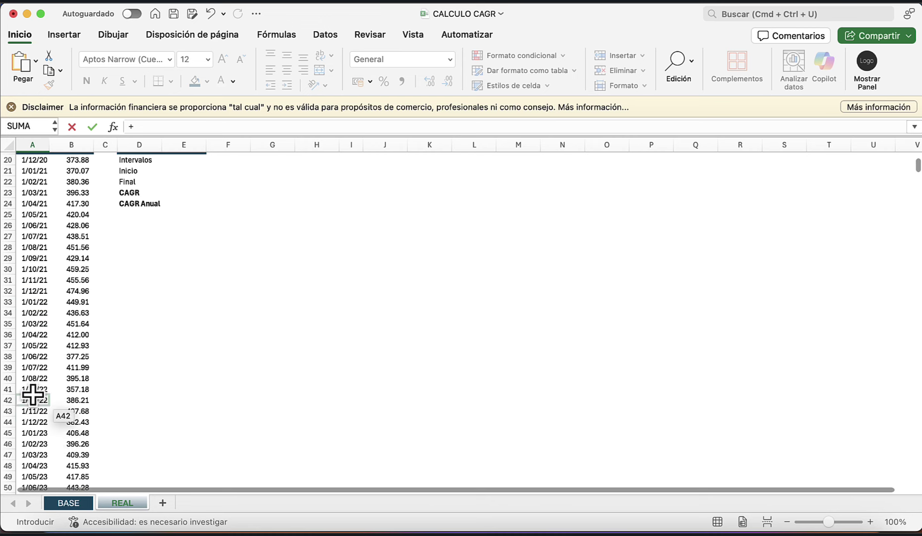
left_click(32, 422)
key("Escape")
type("+")
scroll(35, 430, "down", 7)
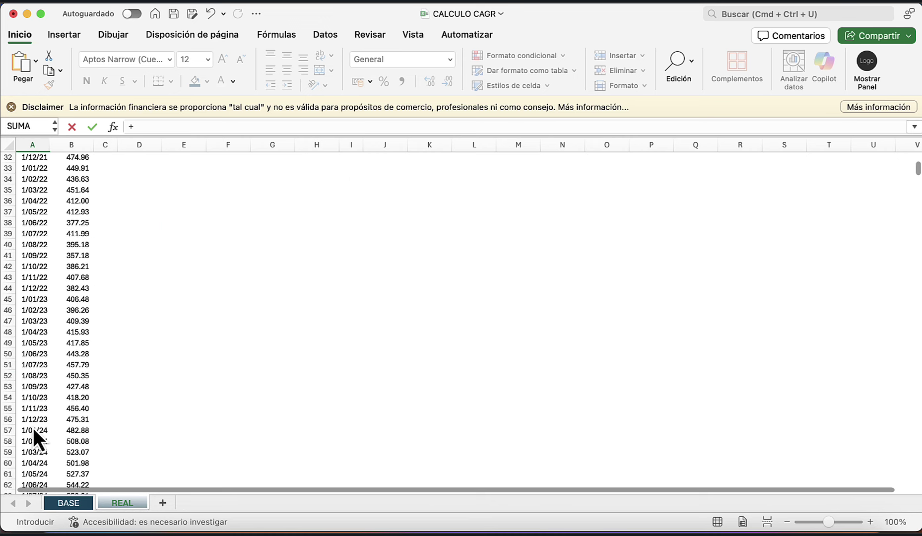
scroll(35, 438, "down", 4)
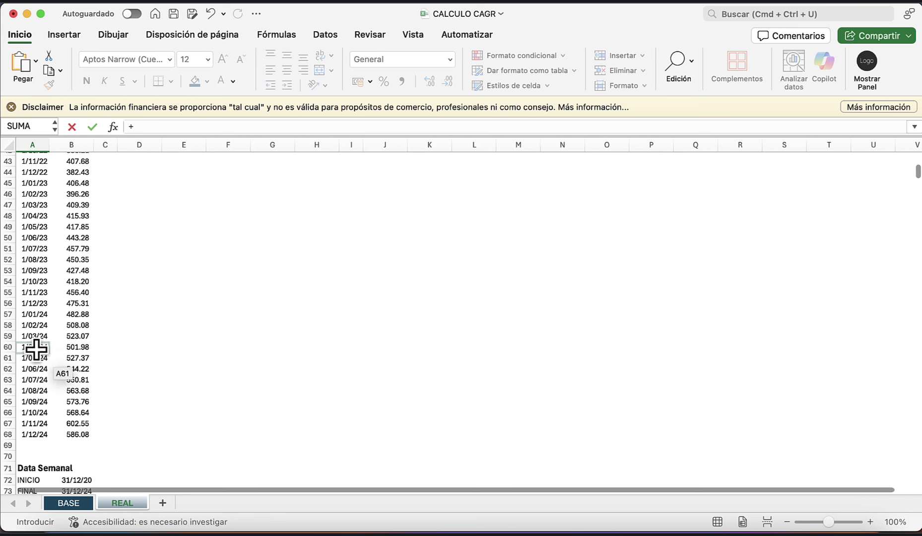
left_click(36, 302)
key("Escape")
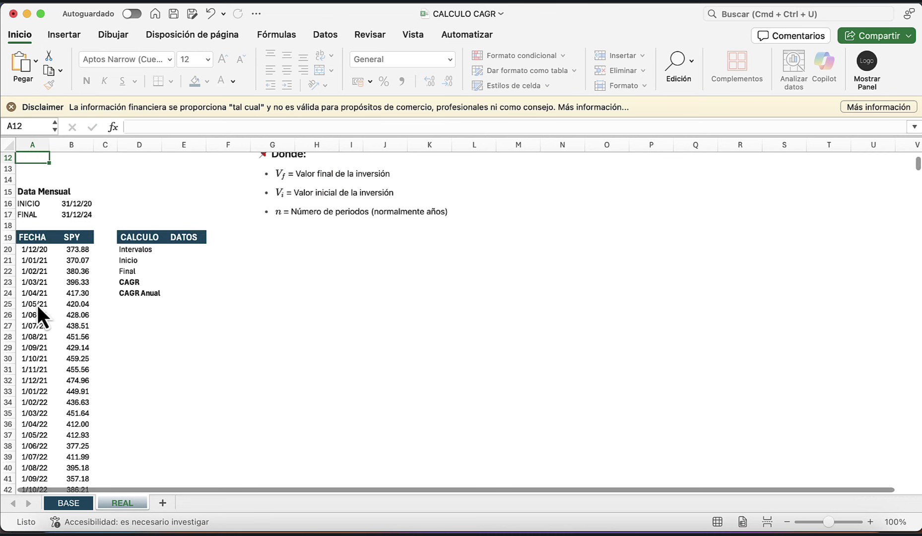
Link A12 to the December 2024 date in A68 of the monthly data
type("+")
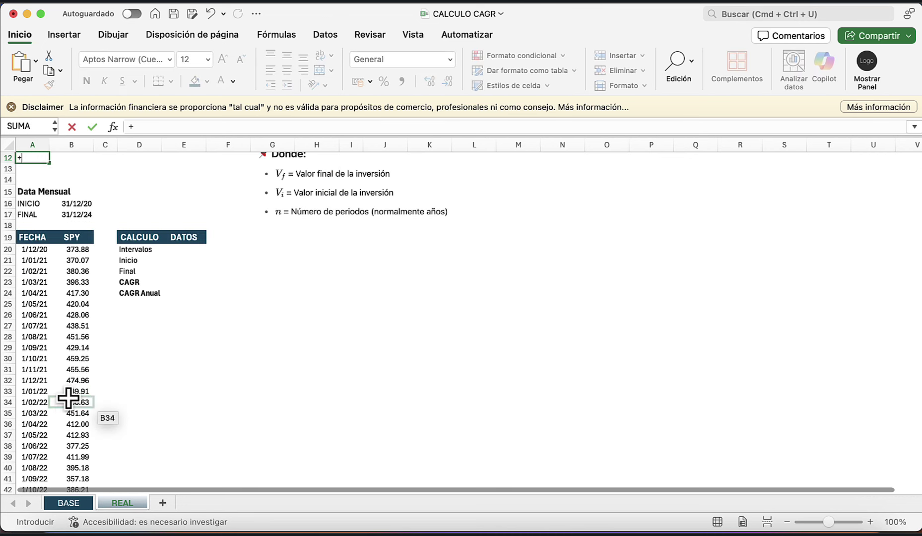
scroll(60, 402, "down", 7)
scroll(56, 417, "down", 3)
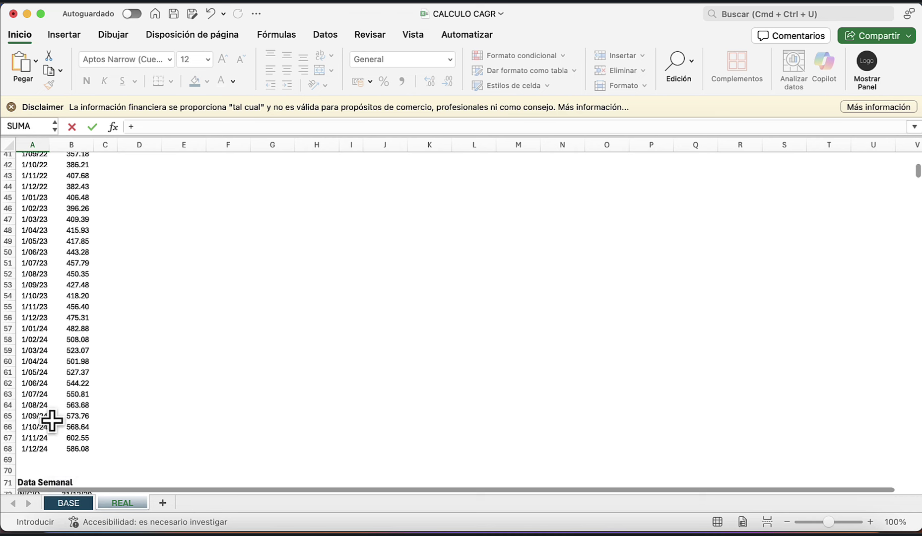
left_click(36, 453)
key("Return")
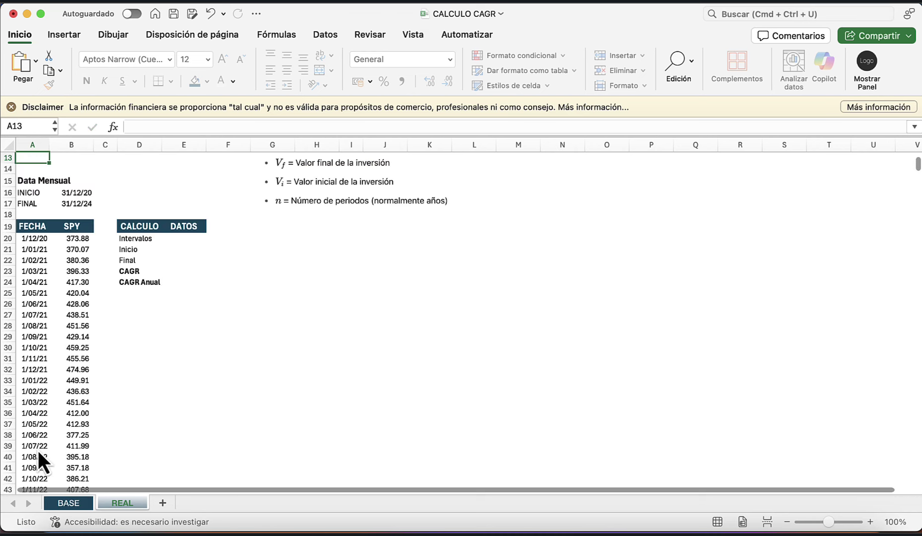
Start a BUSCARX formula in B8 of the annual SPY table with date A8 as the lookup value
scroll(50, 427, "up", 4)
left_click(70, 243)
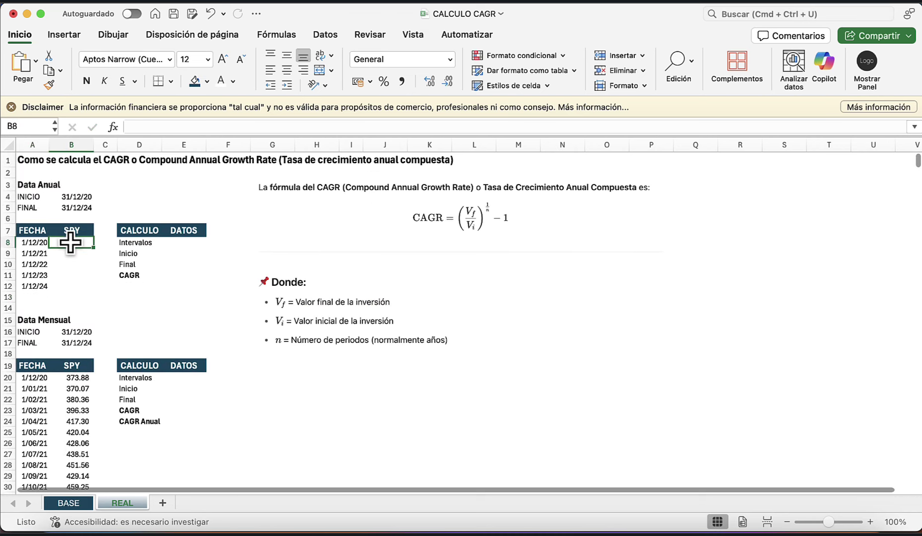
type("=busx")
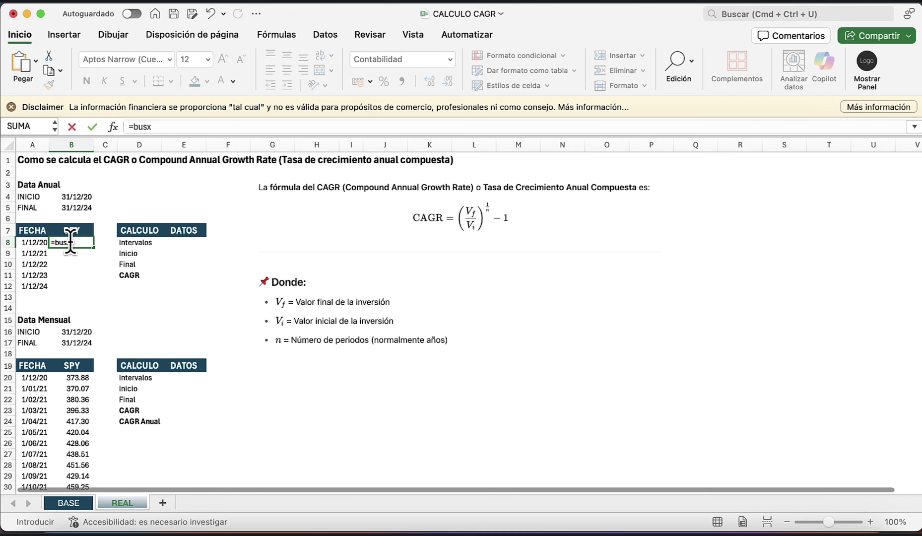
key("Down")
type("s")
key("Down")
key("Down")
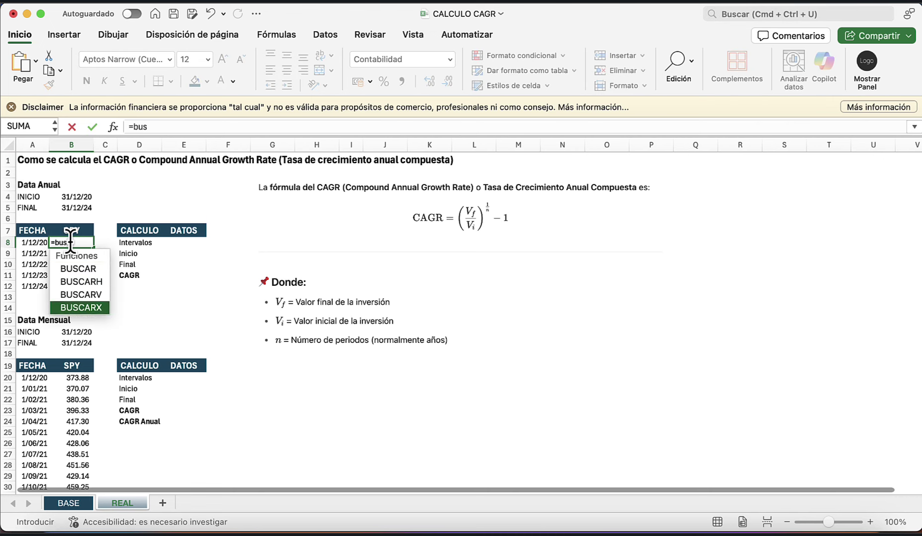
key("Tab")
left_click(34, 242)
type(";")
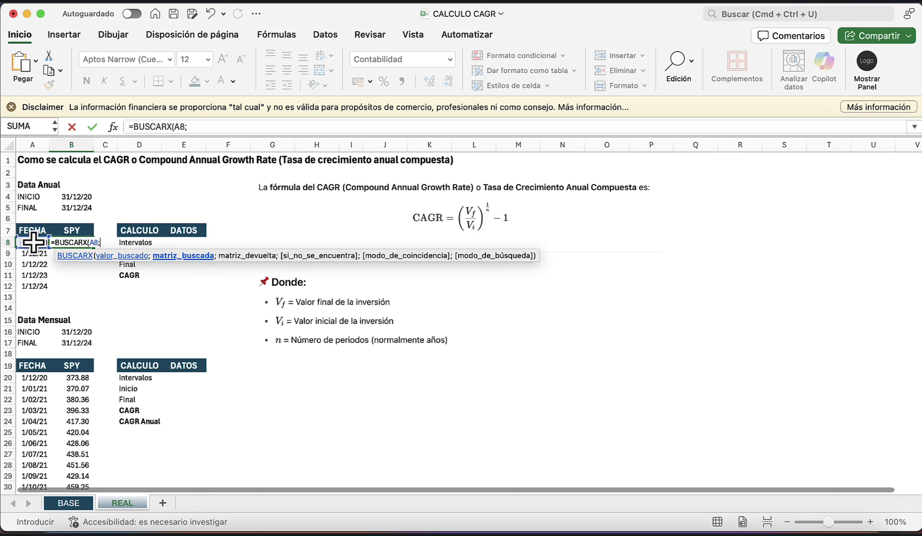
Set the BUSCARX lookup array to the monthly dates as the absolute range $A$20:$A$68
left_click(35, 374)
key("super+shift+Down")
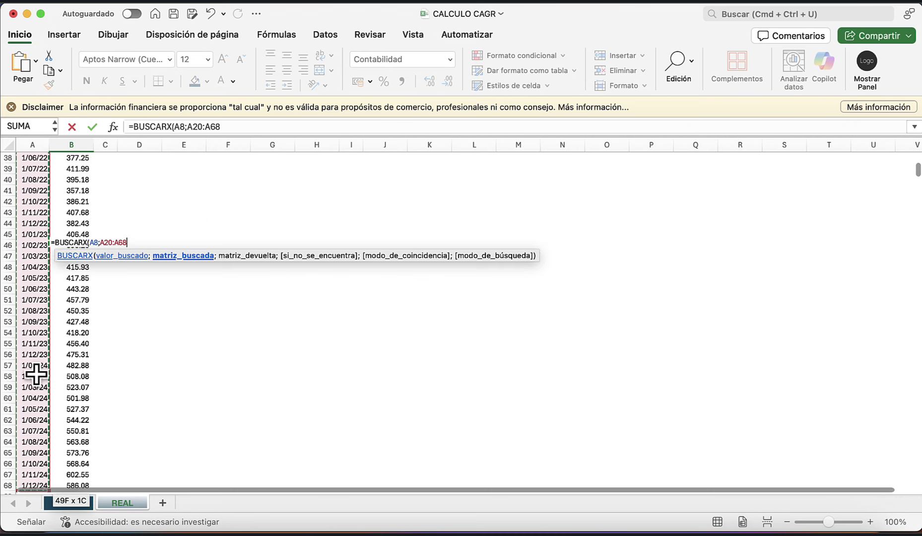
key("super+t")
scroll(36, 374, "up", 12)
type(";")
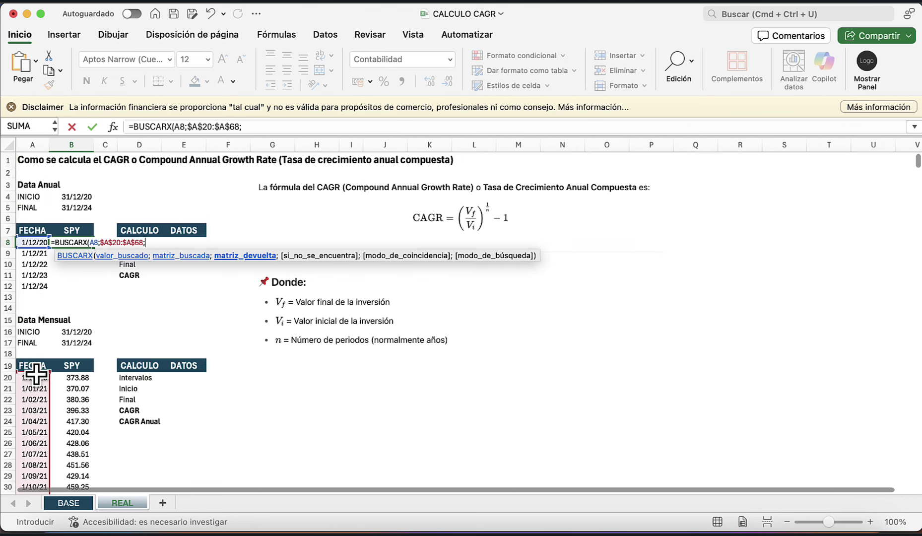
Set the return array to the monthly SPY prices $B$20:$B$68 as an absolute range and enter the B8 formula
left_click(91, 382)
key("super+shift+Down")
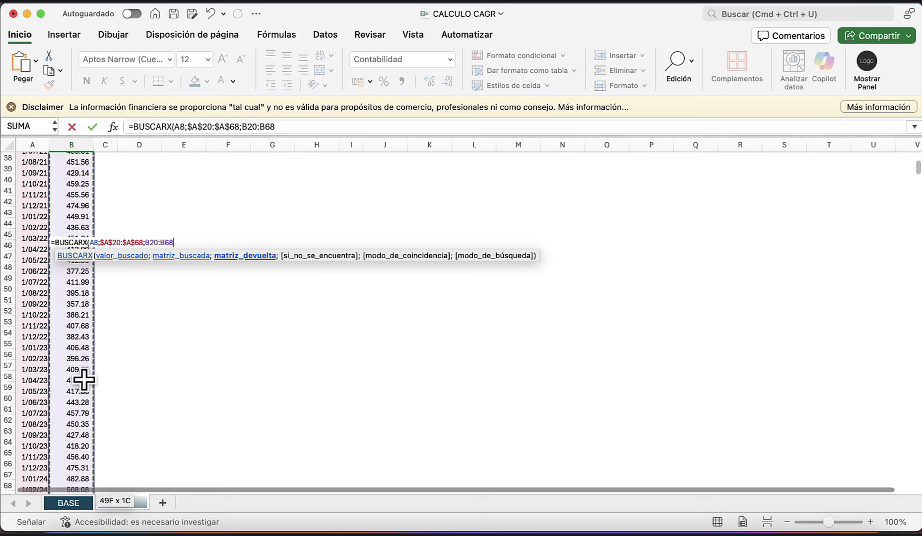
key("super+t")
scroll(84, 380, "up", 8)
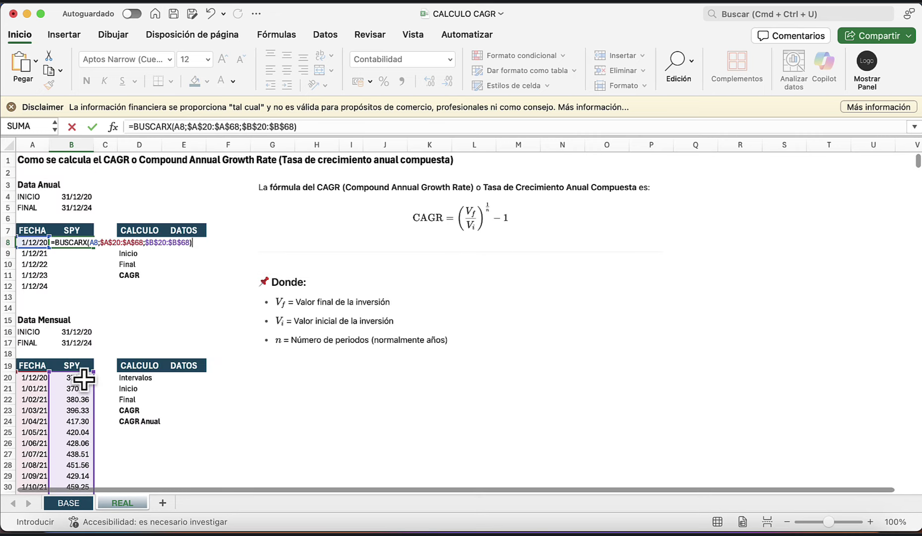
key("Return")
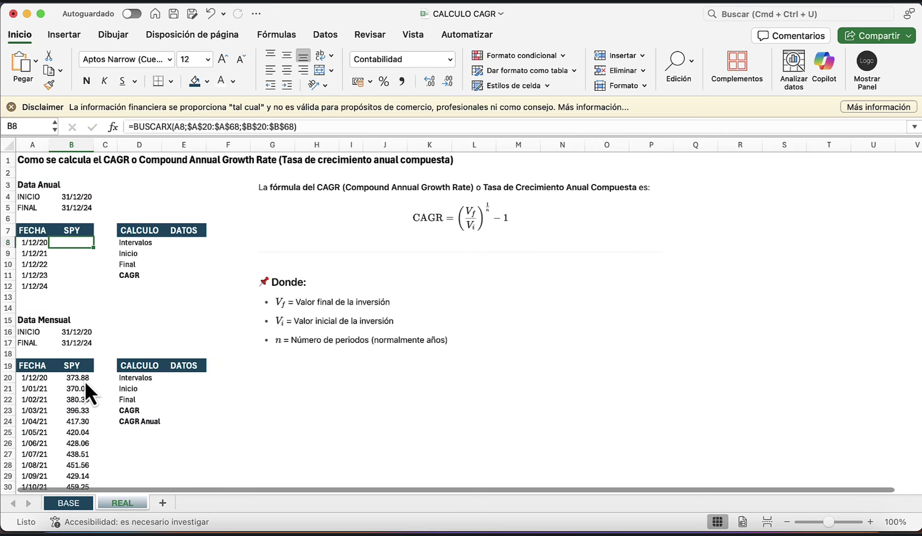
left_click(318, 126)
key("Return")
key("Up")
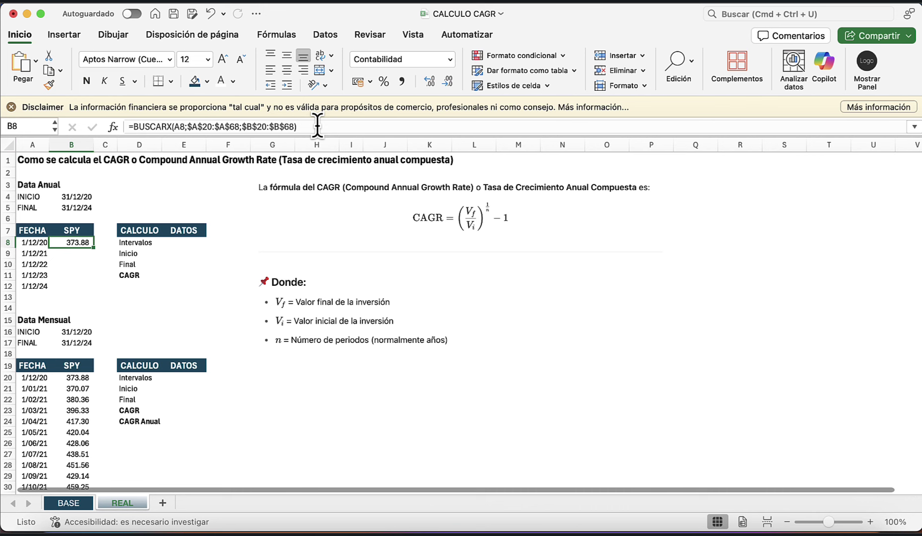
Copy the BUSCARX formula from B8 into B9 through B12 for the remaining annual dates
key("super+c")
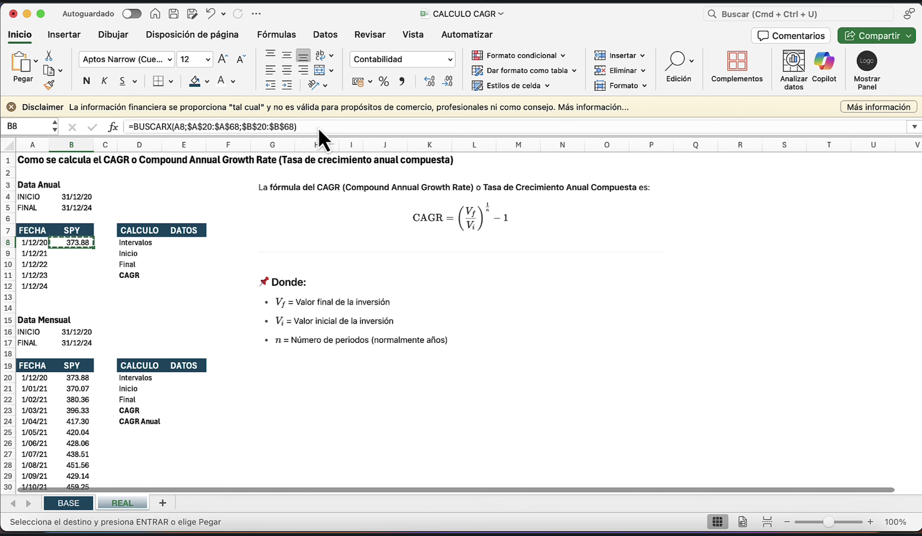
key("Down")
key("super+v")
key("Down")
key("super+v")
key("Down")
key("super+v")
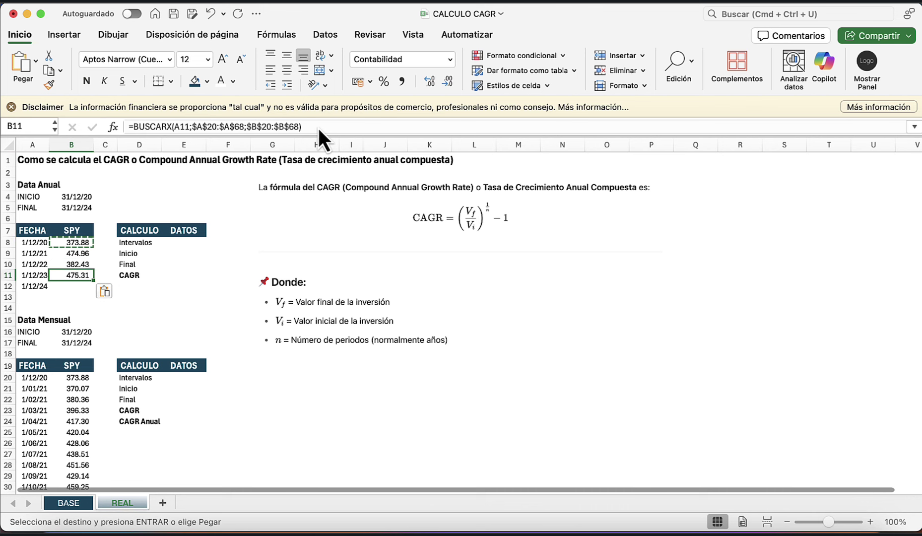
key("Down")
key("super+v")
key("Escape")
key("Right")
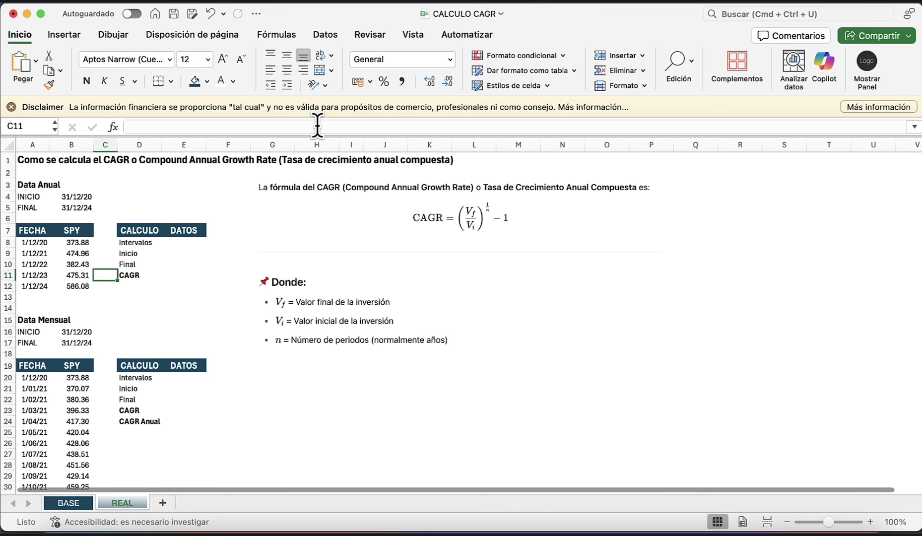
Calculate the annual Intervalos in E8 with =CONTAR(B8:B12)-1
left_click_drag(178, 243, 169, 277)
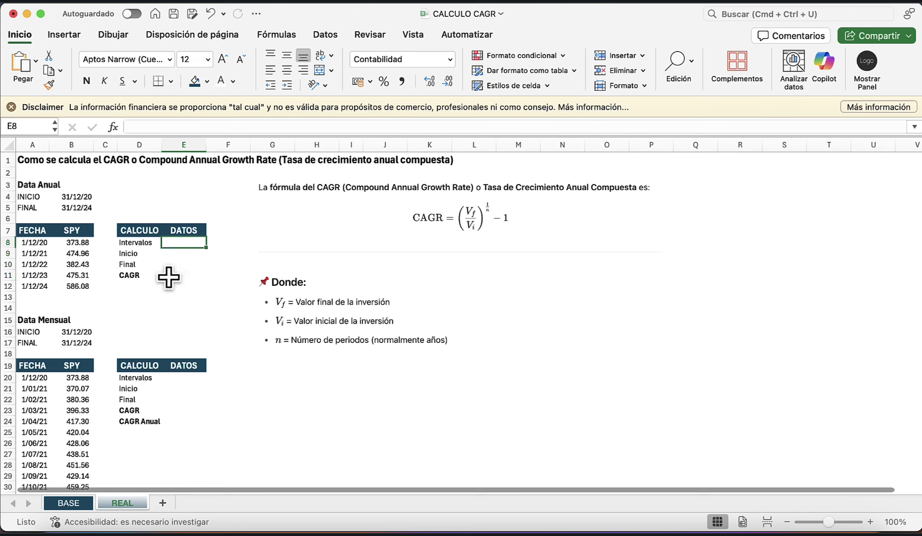
type("=con")
key("Tab")
key("Left")
key("Left")
key("Left")
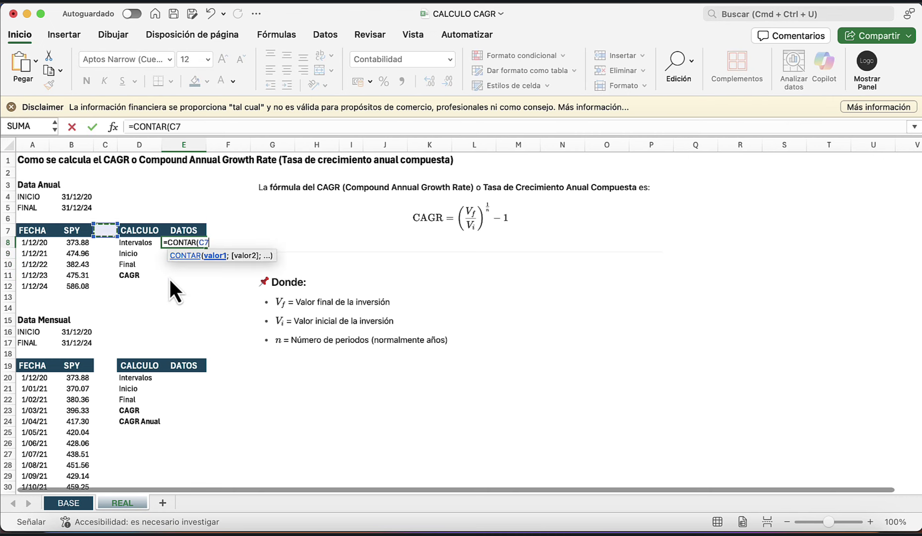
key("shift+Down")
key("shift+Down")
key("shift+Down")
key("shift+Down")
type(")-1")
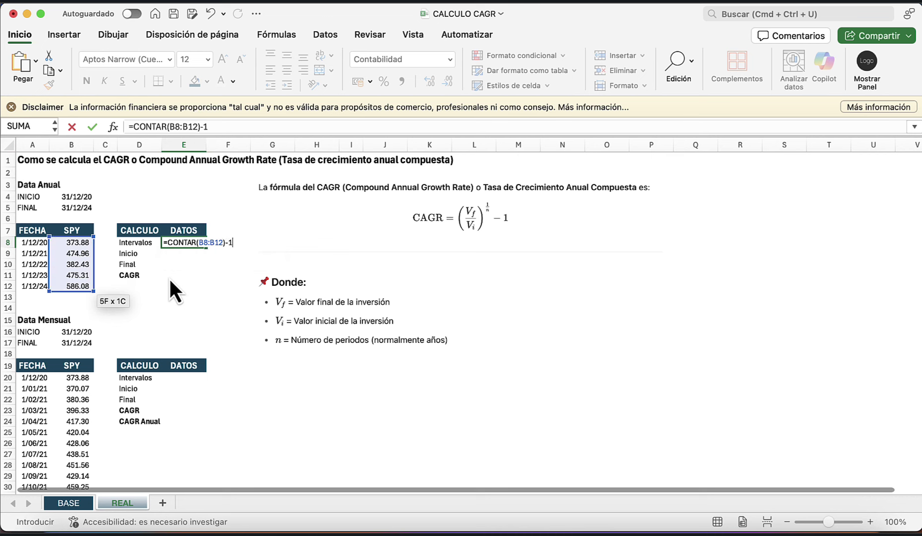
key("Return")
Link the annual Inicio value in E9 to the first SPY price in B8
key("Up")
key("Down")
key("Left")
key("Left")
key("Left")
key("Left")
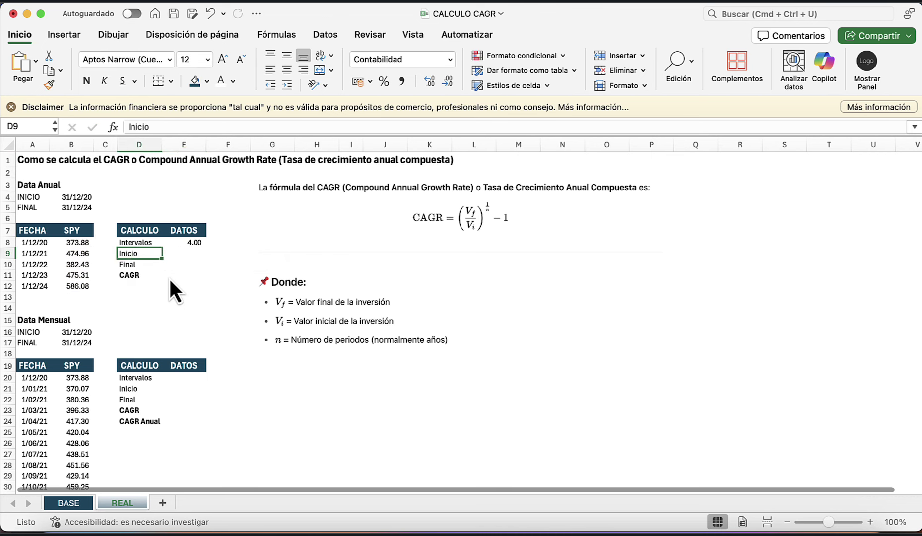
key("Right")
key("Down")
key("Down")
key("Right")
key("Right")
key("Up")
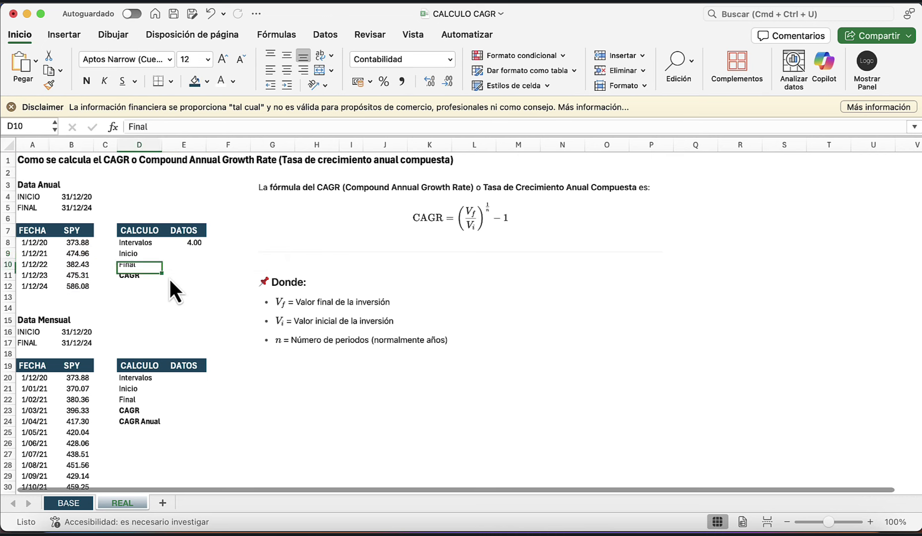
key("Up")
key("Right")
type("+")
key("Left")
key("Left")
key("Left")
key("Up")
key("Return")
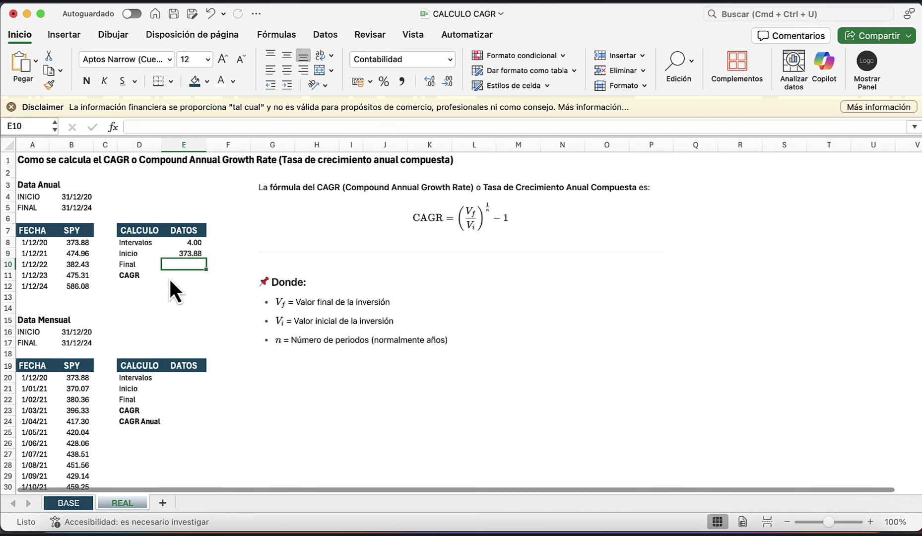
Link the annual Final value in E10 to the last SPY price in B12
type("+")
key("Left")
key("Left")
key("Down")
key("Left")
key("Down")
key("Return")
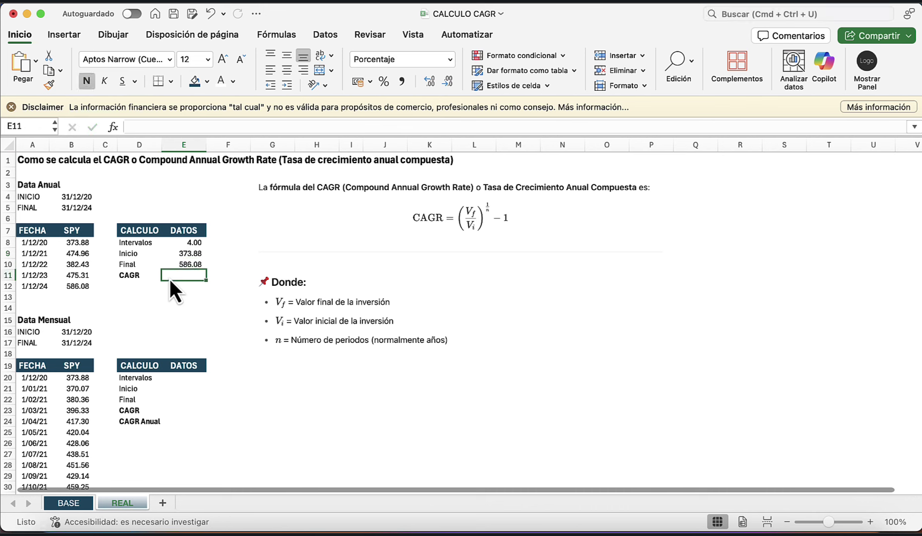
Start the annual CAGR formula in E11 with the final-to-initial ratio (E10/E9)
type("=")
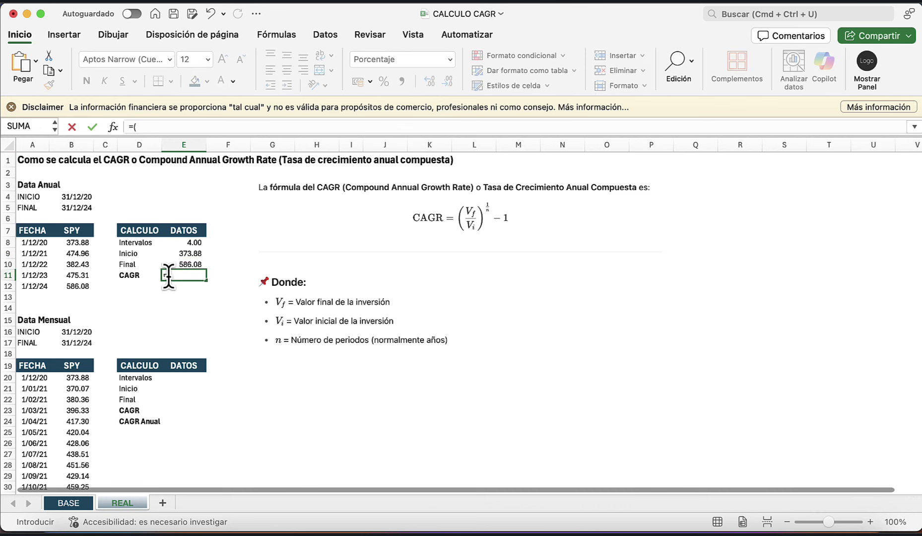
type("(")
key("Up")
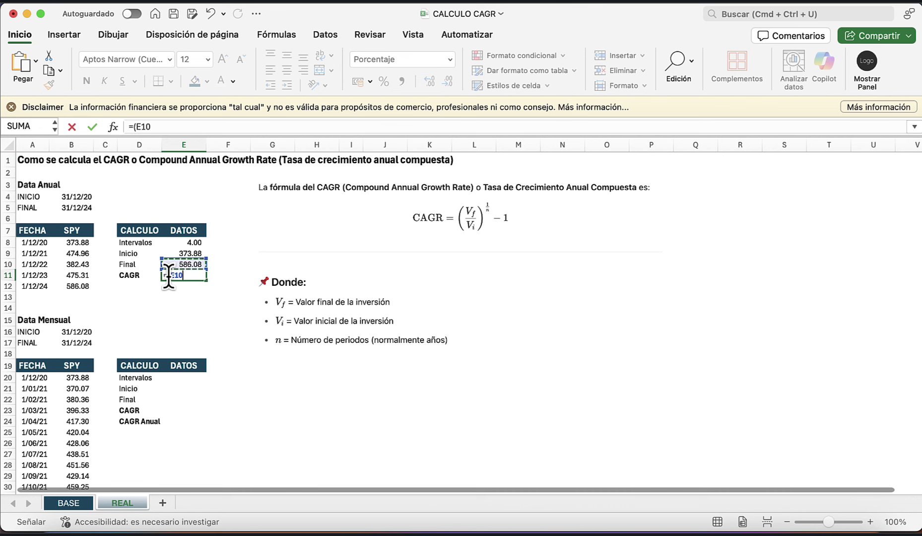
type("/")
key("Up")
key("Up")
type(")")
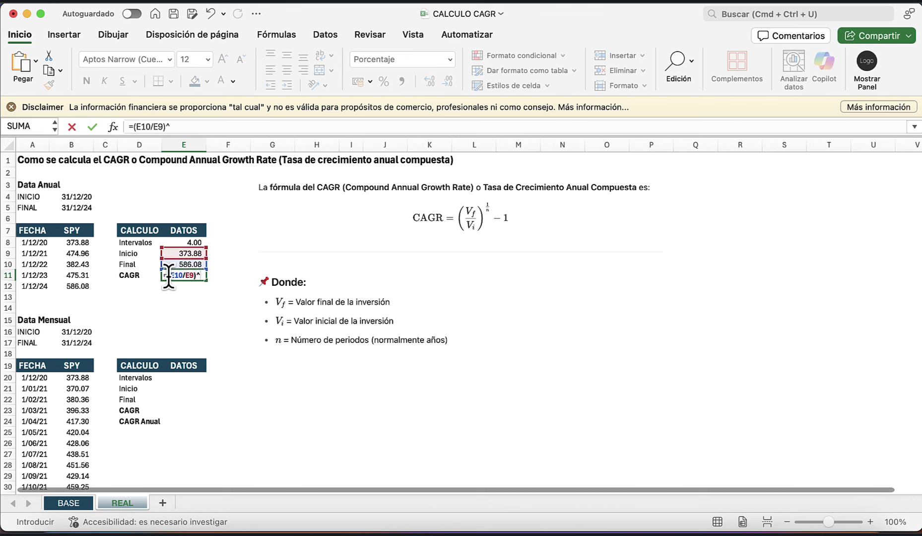
Complete the E11 formula by raising the ratio to (1/E8) and subtracting 1
type("^(")
key("Down")
type("1")
key("BackSpace")
key("BackSpace")
key("BackSpace")
key("BackSpace")
type("1/")
key("Up")
key("Up")
key("Up")
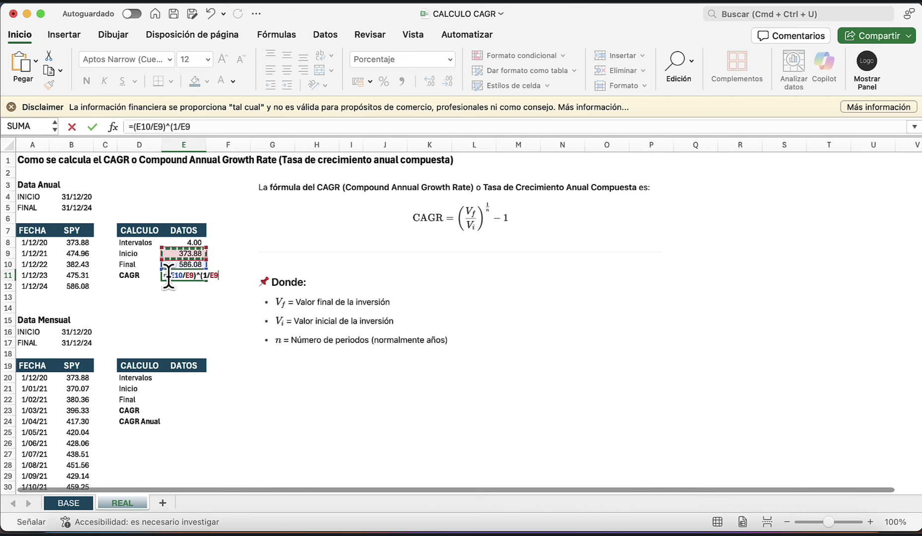
type(")-1")
key("Return")
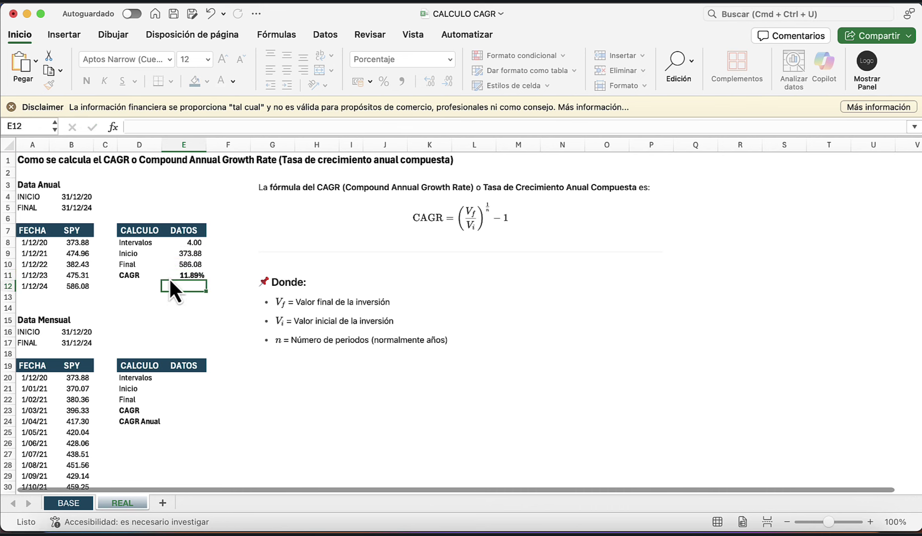
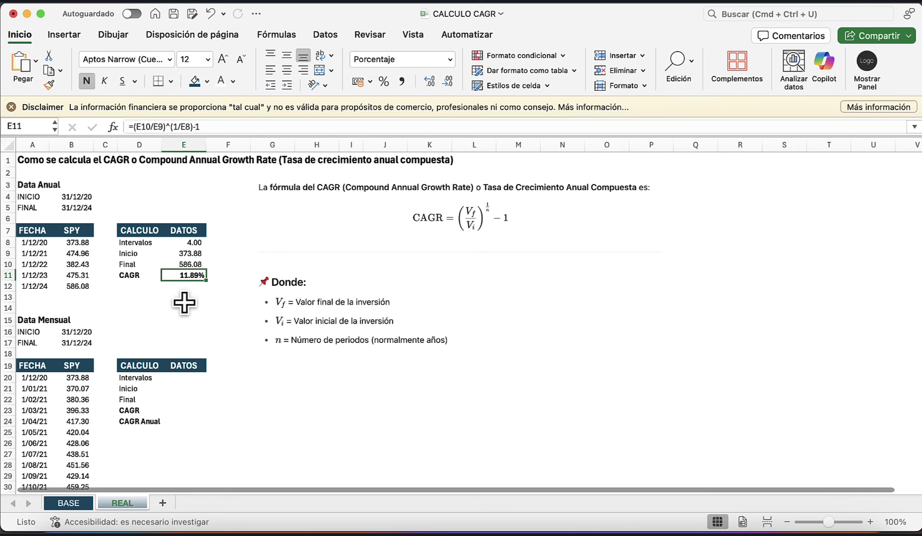
Calculate the monthly Intervalos in E20 with =CONTAR(B20:B68)-1
scroll(184, 303, "down", 3)
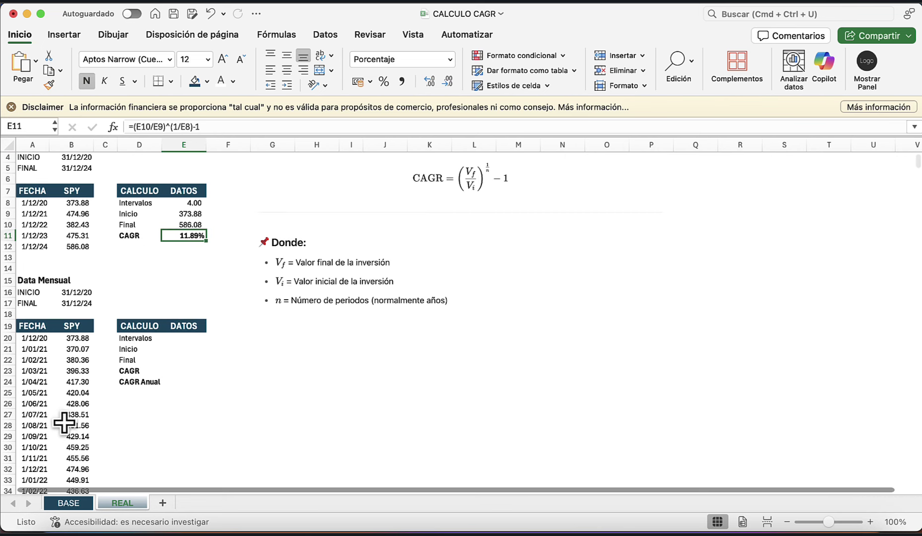
type("=co")
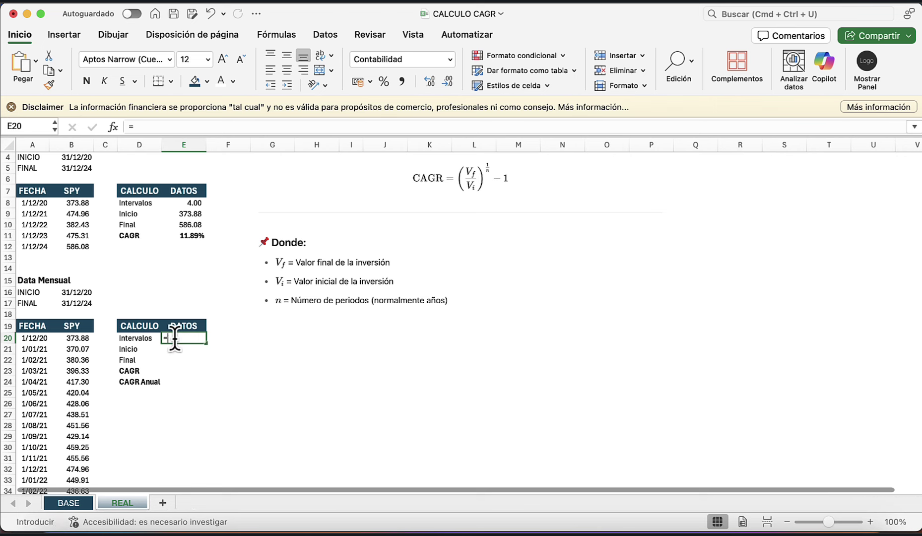
key("Tab")
key("Left")
key("Left")
key("Left")
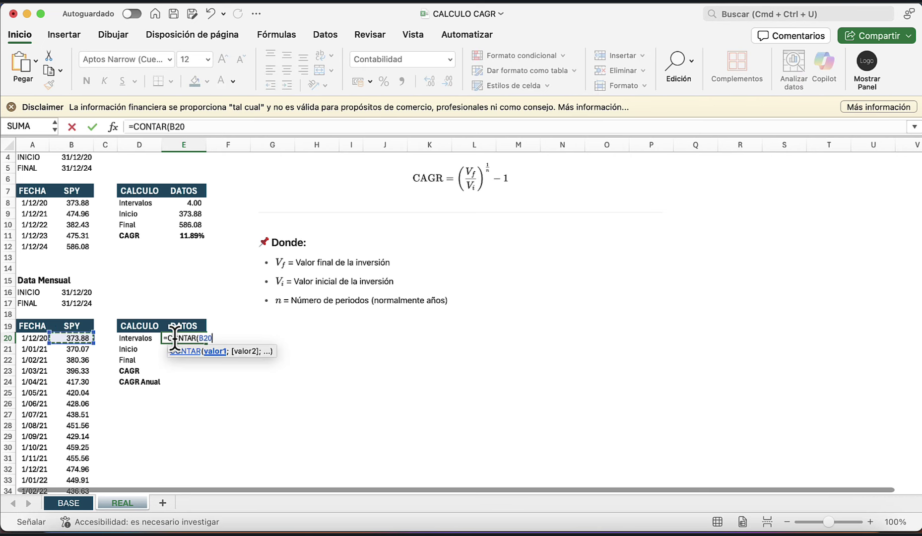
key("super+shift+Down")
type(")-1")
key("Return")
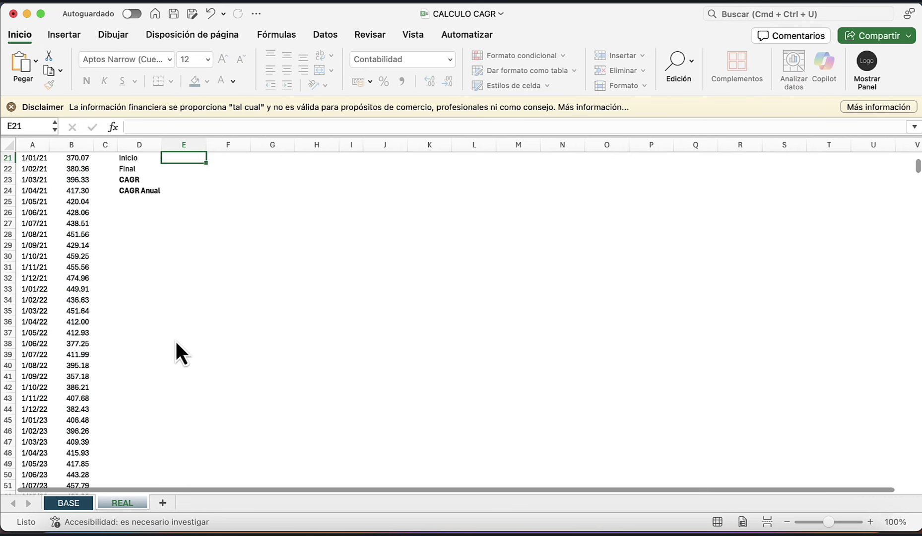
Link the monthly Inicio value in E21 to the first monthly SPY price in B20
key("Up")
key("Up")
key("Up")
key("Up")
key("Up")
key("Up")
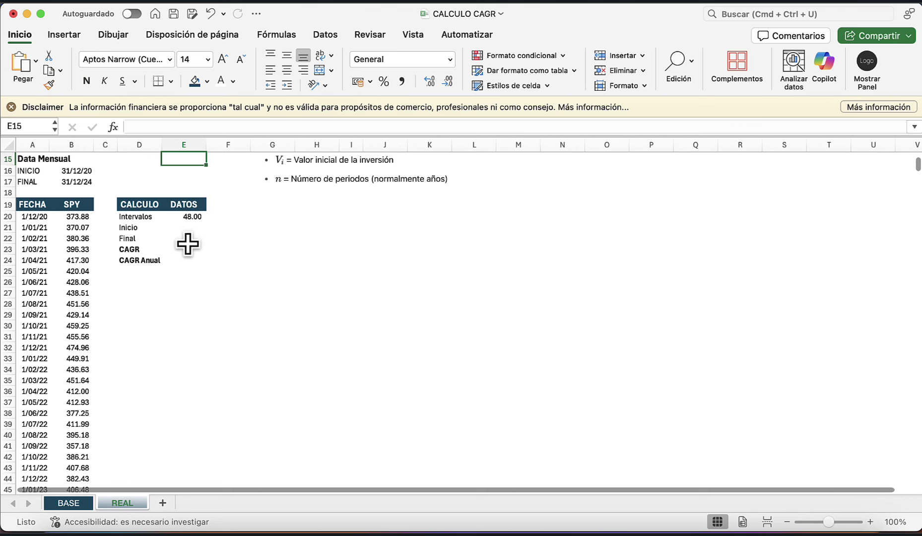
left_click(185, 228)
type("+")
key("Up")
key("Left")
key("Left")
key("Left")
key("Return")
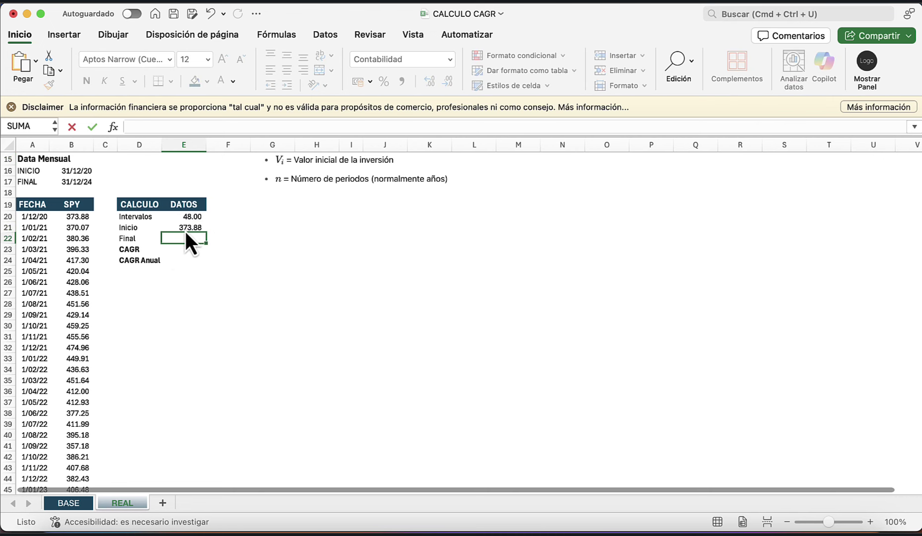
Link the monthly Final value in E22 to the last monthly SPY price in B68
type("+")
scroll(103, 306, "down", 15)
scroll(103, 305, "up", 7)
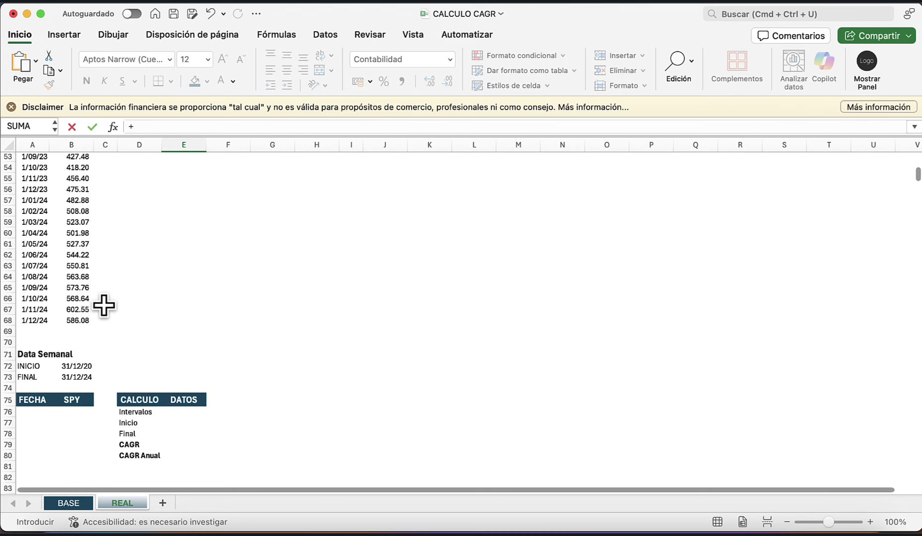
left_click(75, 320)
key("Return")
Copy the annual CAGR formula from E11 into the monthly CAGR cell E23
key("Up")
key("Up")
key("Up")
key("Up")
key("Up")
key("Up")
key("Up")
key("Up")
key("Up")
key("Up")
key("Up")
key("Up")
key("Up")
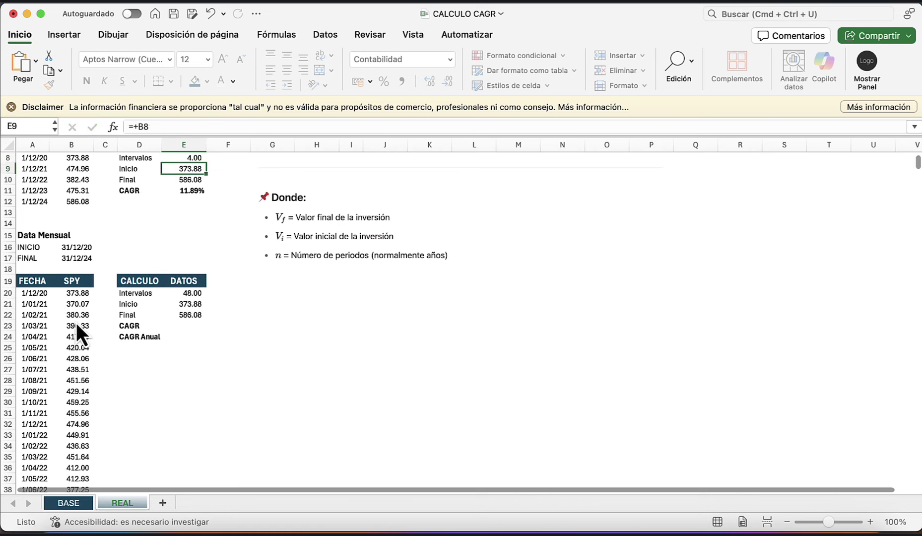
key("Down")
key("Down")
key("super+c")
key("Down")
key("Down")
key("Down")
key("Down")
key("Down")
key("Down")
key("Down")
key("Down")
key("Down")
key("Down")
key("Down")
key("Down")
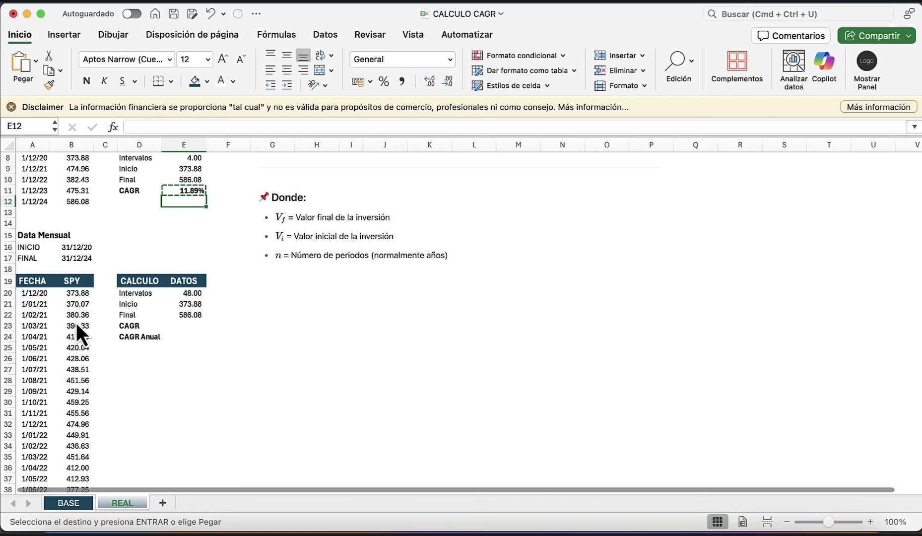
key("super+v")
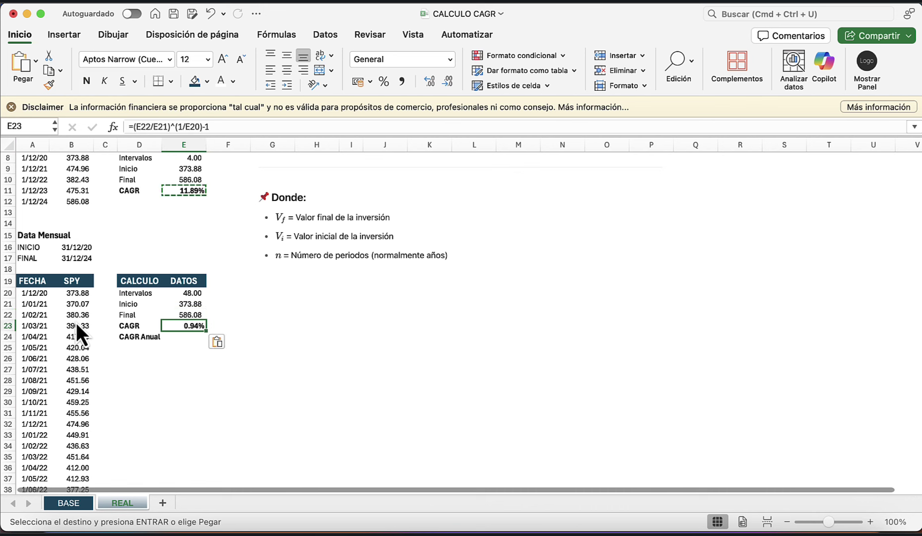
Annualise the monthly CAGR in the CAGR Anual cell E24 with =(1+E23)^12-1
left_click(79, 308)
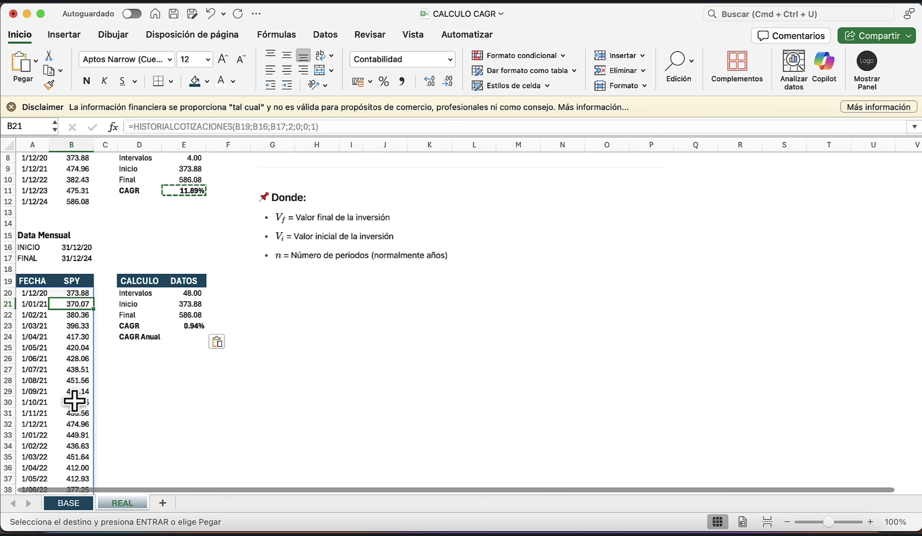
left_click(132, 326)
left_click_drag(132, 328, 181, 328)
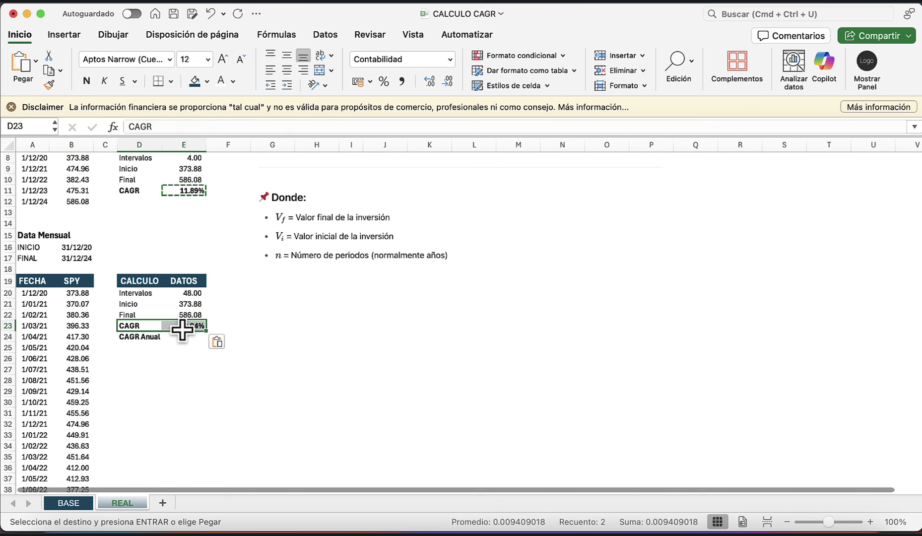
left_click(182, 338)
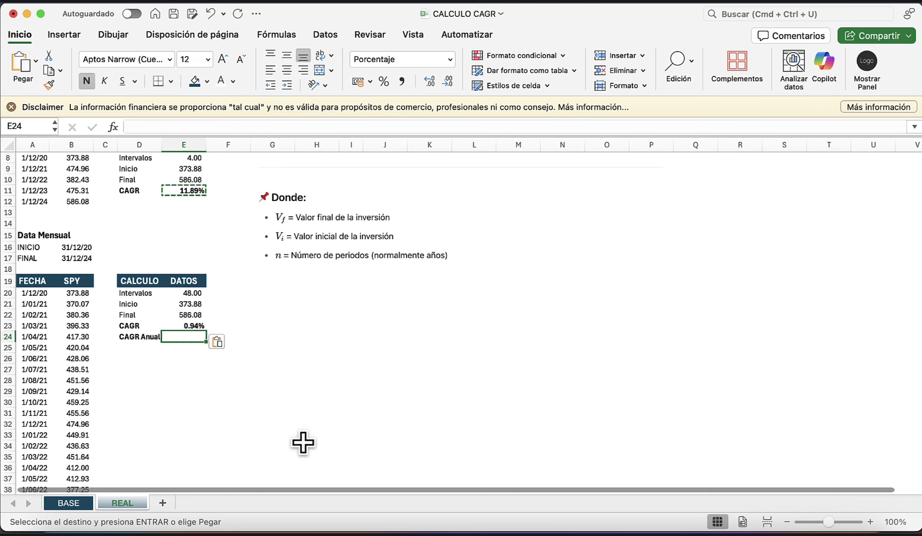
scroll(303, 443, "up", 3)
type("=")
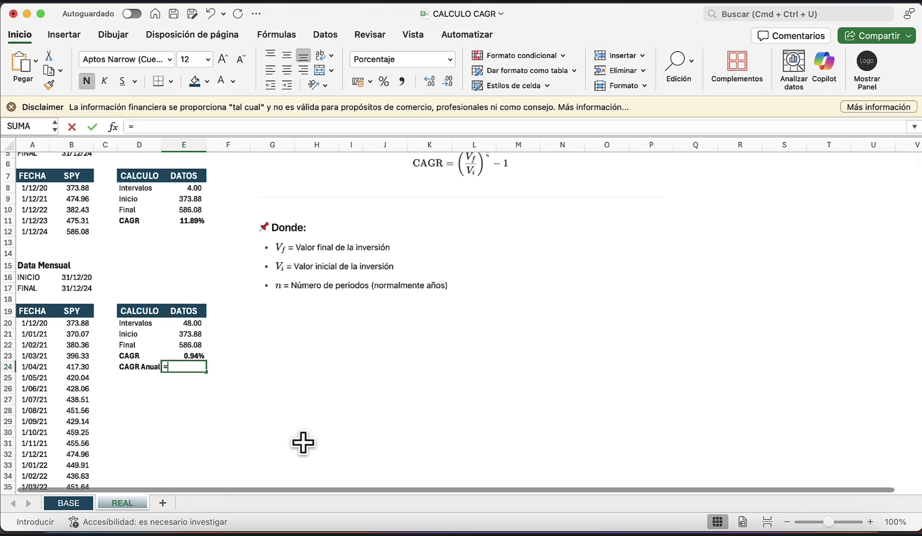
type("(1+")
key("Up")
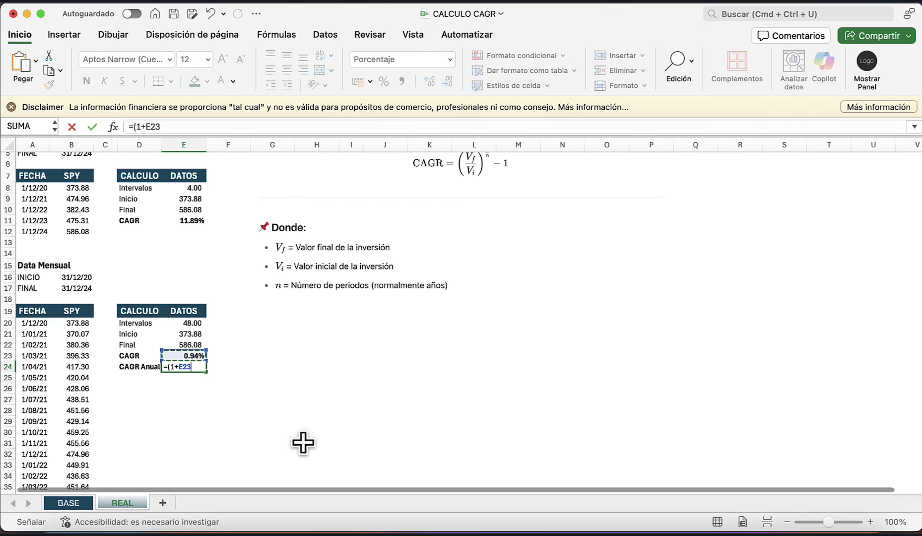
type(")")
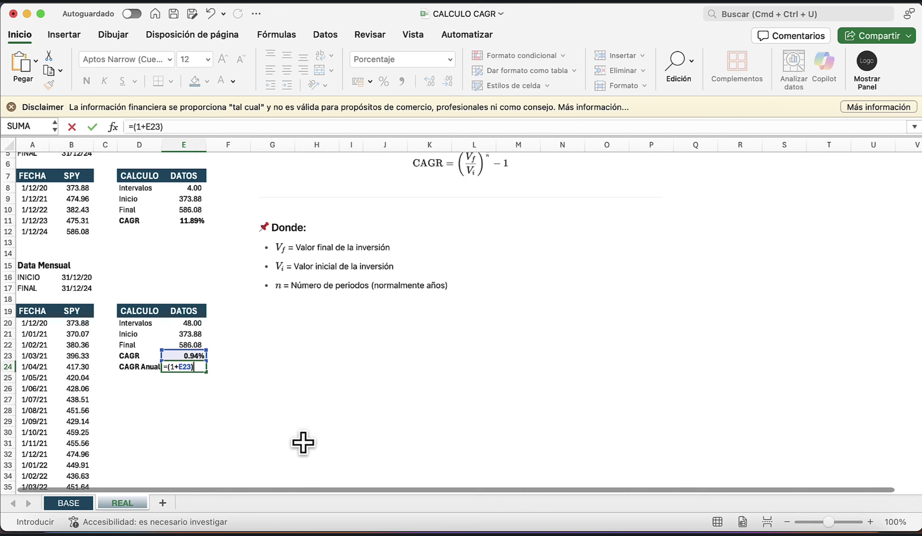
type("^12-1")
key("Return")
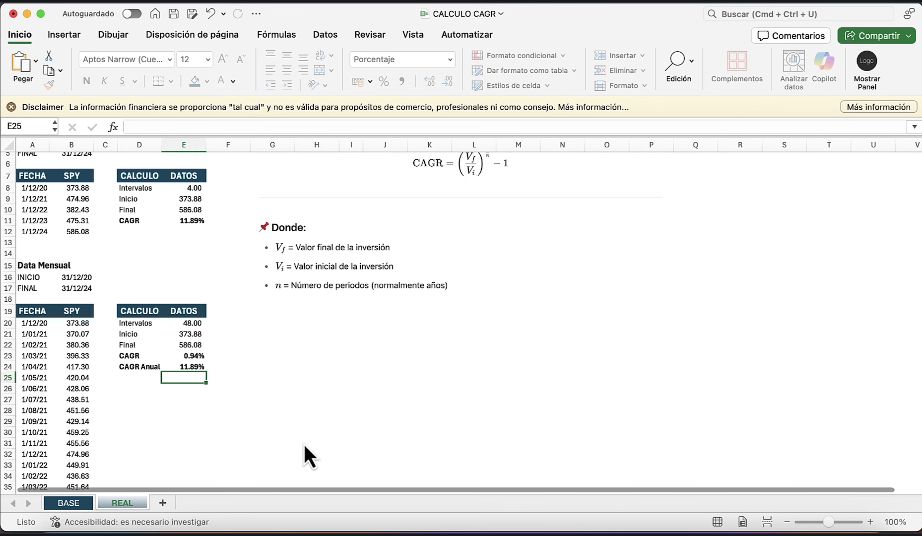
Compare the annual-data CAGR in E11 with the annualised monthly CAGR in E24
key("Up")
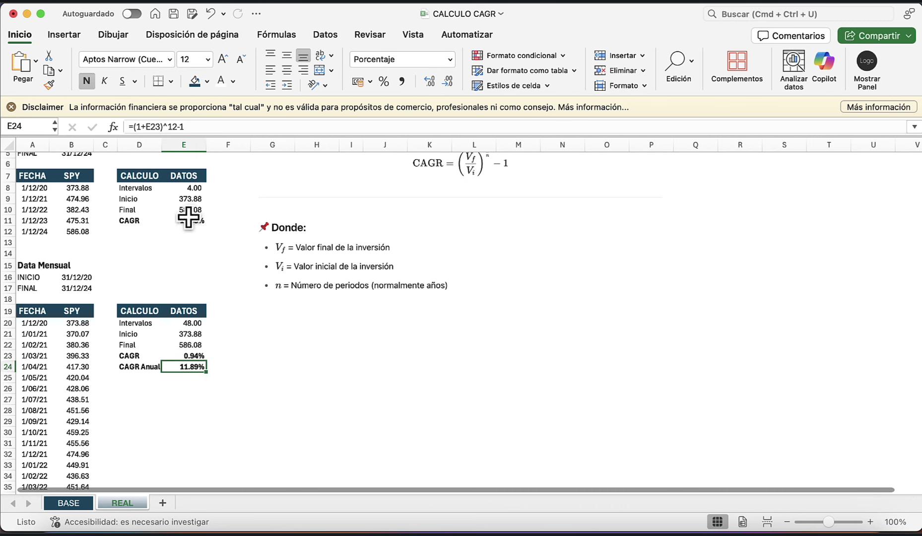
left_click_drag(189, 220, 131, 221)
left_click_drag(86, 197, 80, 221)
left_click_drag(189, 221, 150, 226)
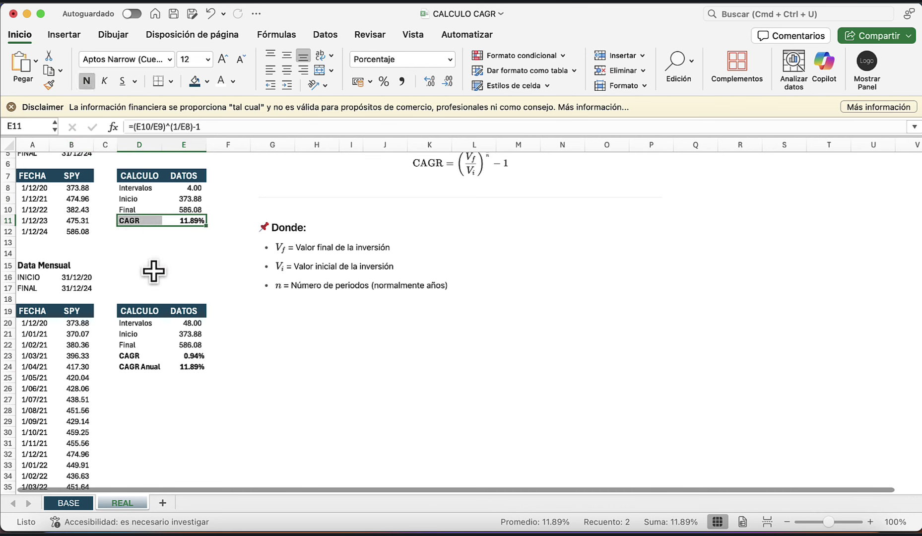
left_click(77, 337)
left_click_drag(78, 346, 149, 369)
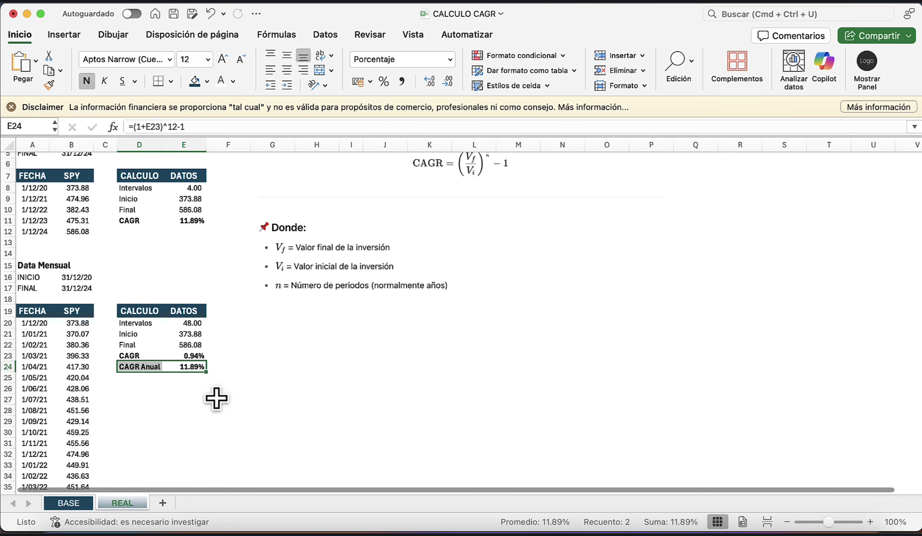
scroll(216, 398, "up", 3)
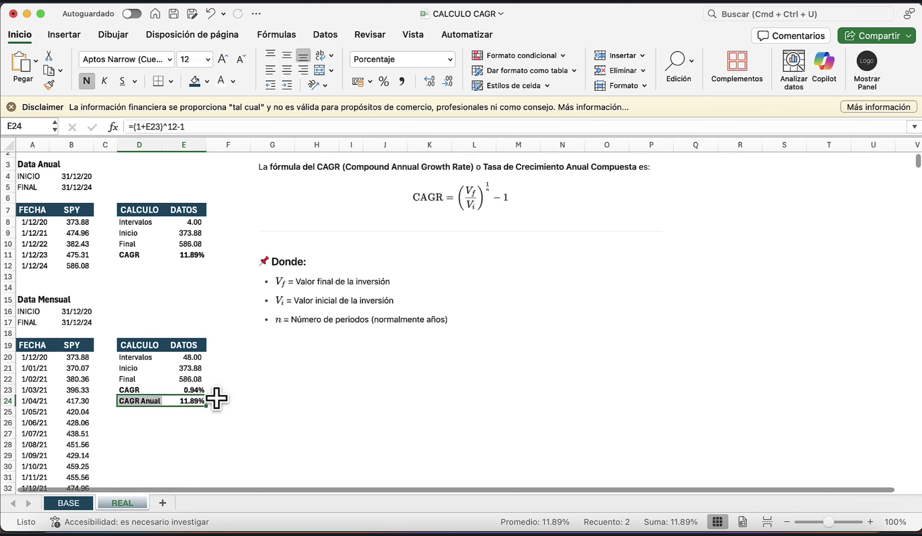
scroll(216, 399, "down", 4)
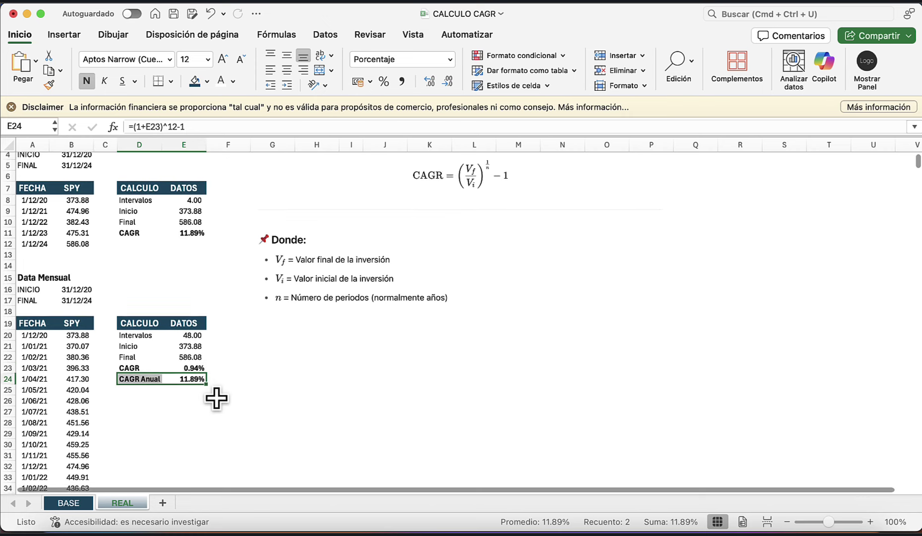
Start a HISTORIALCOTIZACIONES formula in A76 of the Data Semanal block, using the SPY header in B75 as the stock
scroll(216, 398, "down", 20)
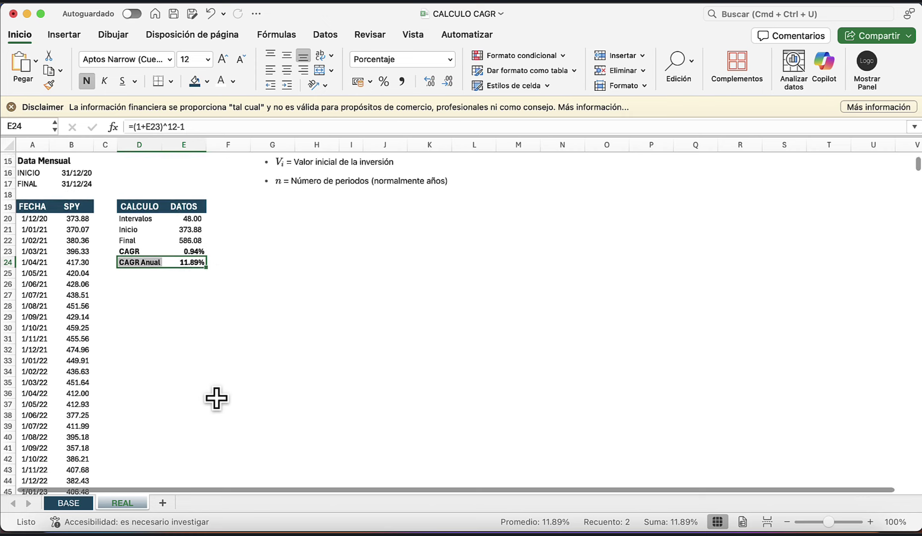
scroll(216, 399, "up", 2)
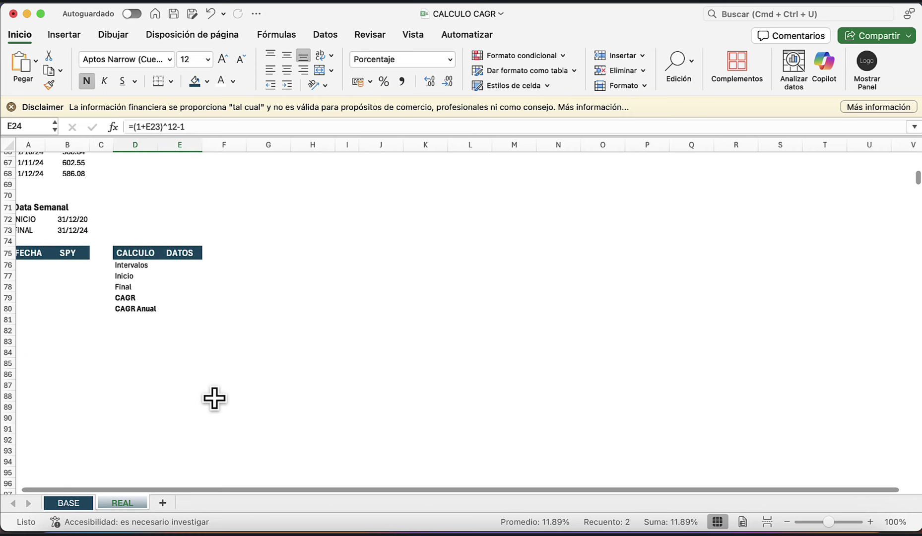
left_click(42, 277)
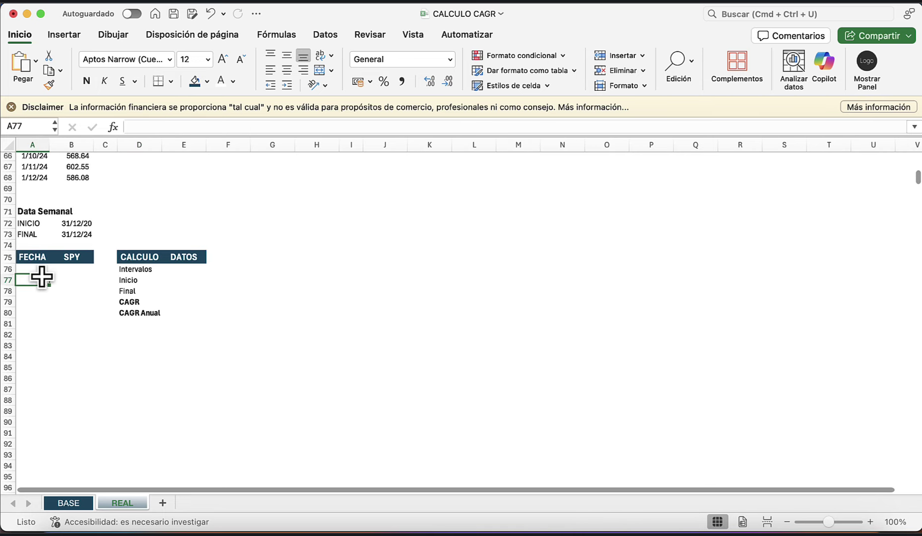
key("Down")
key("Up")
key("Up")
type("=his")
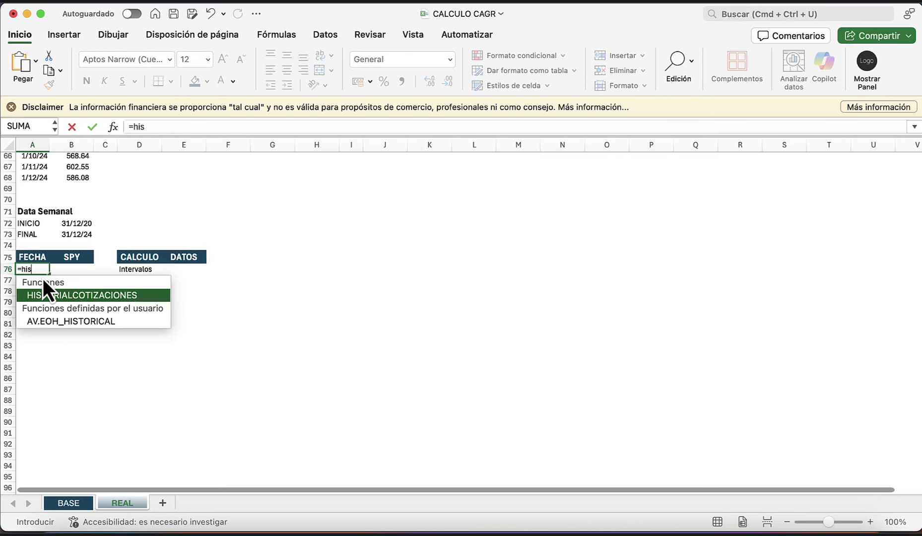
key("Tab")
key("Right")
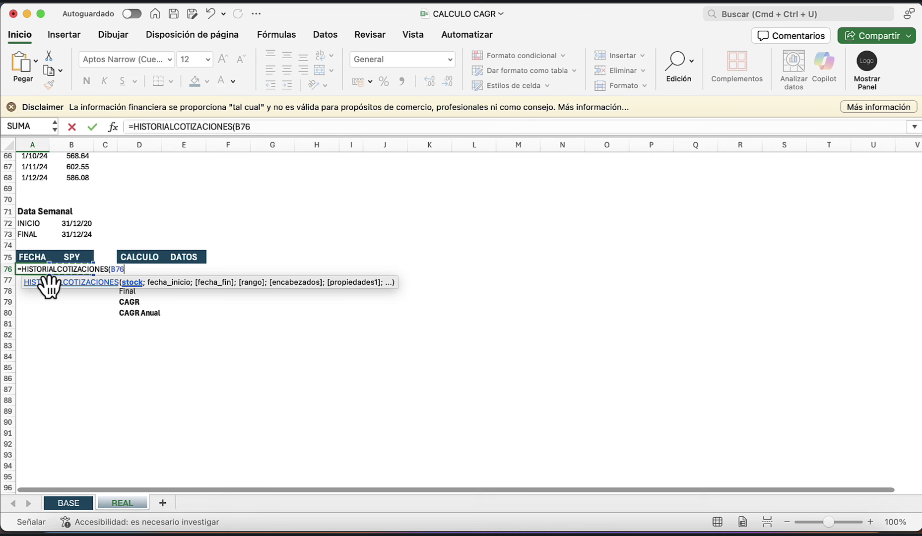
type(";")
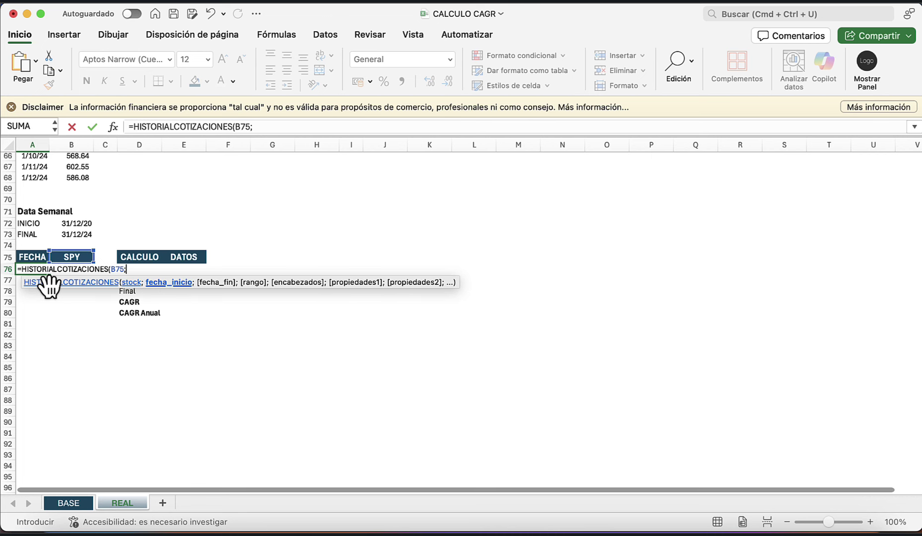
Add B72 as the start date and B73 as the end date in the A76 formula
key("Up")
key("Up")
key("Up")
key("Up")
key("Right")
type(";")
key("Up")
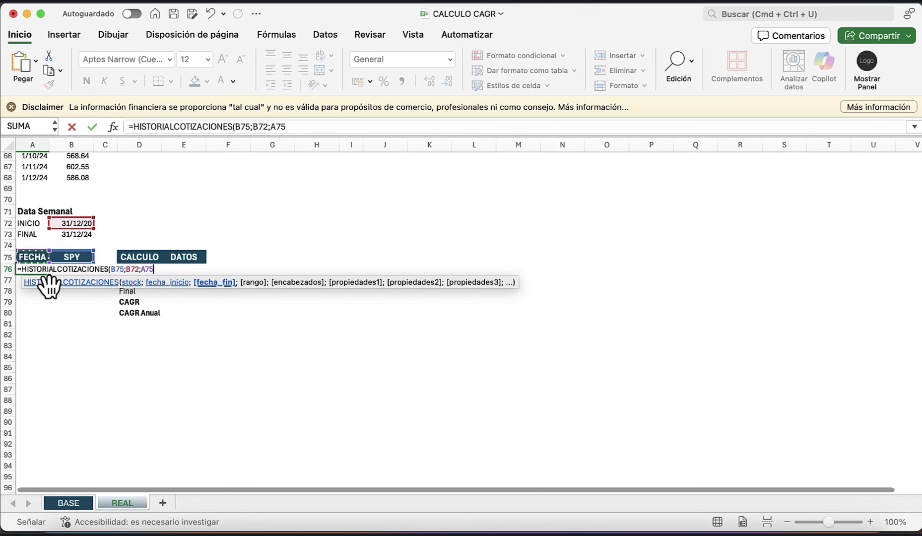
key("Right")
key("Up")
key("Up")
type(";")
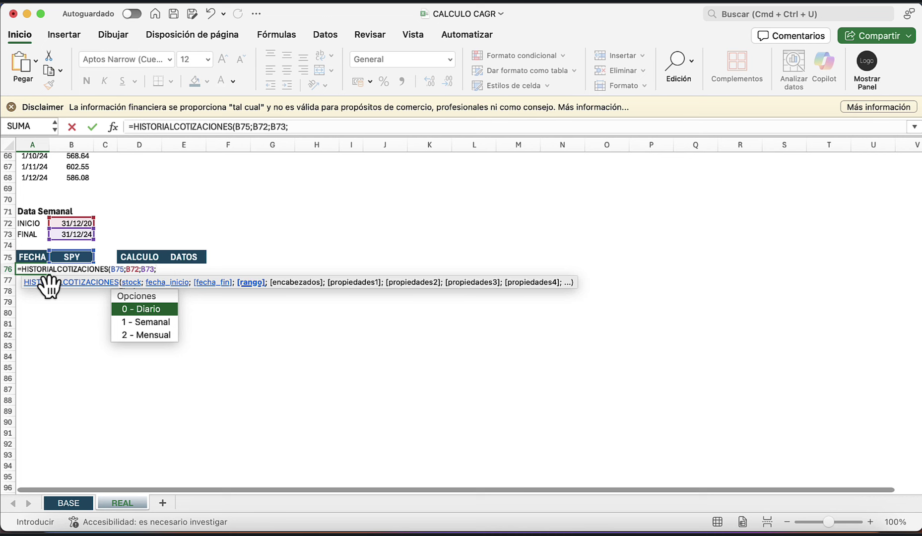
Complete the A76 formula with the weekly range 1, no header 0, and the date and closing price properties
type("1")
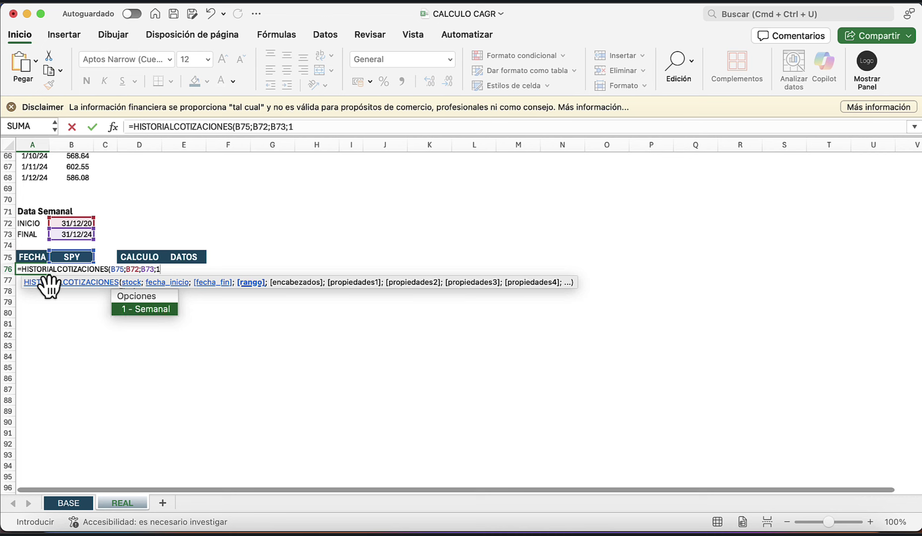
type(";0")
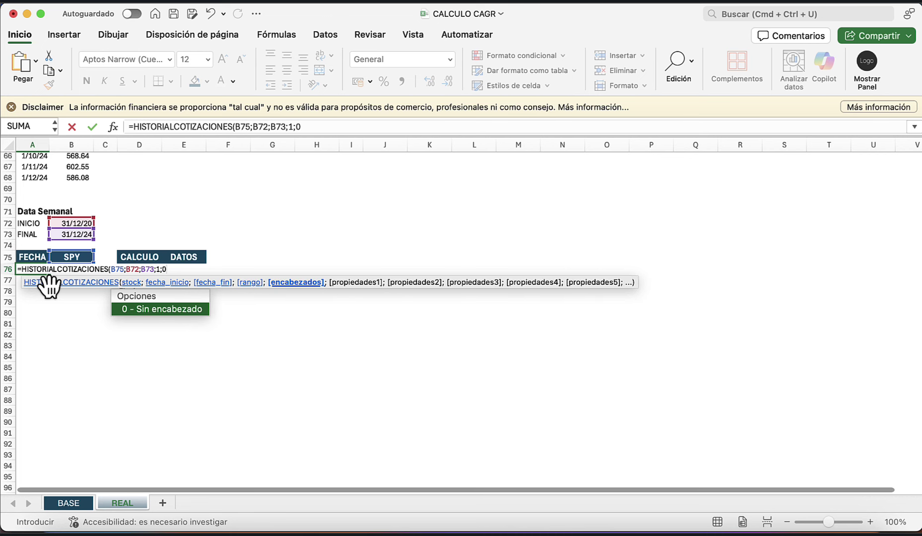
type(";")
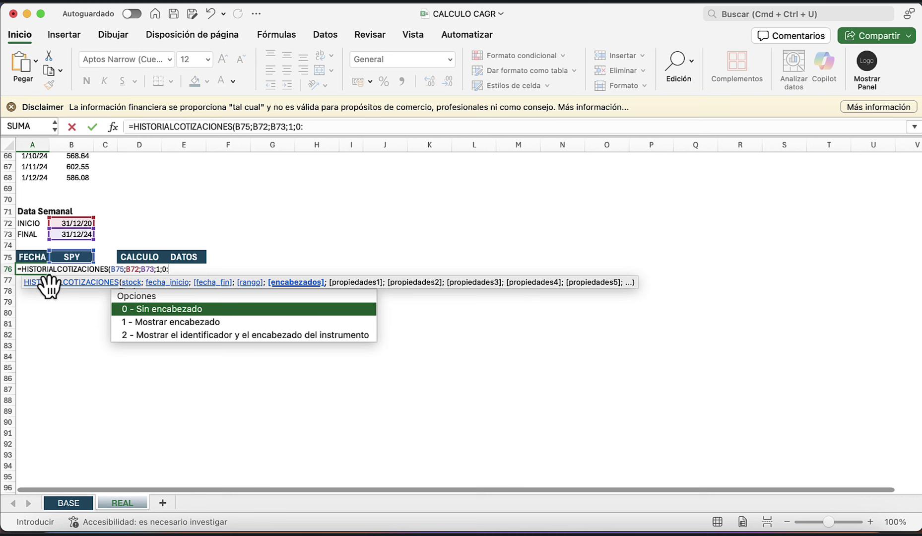
key("BackSpace")
type(";")
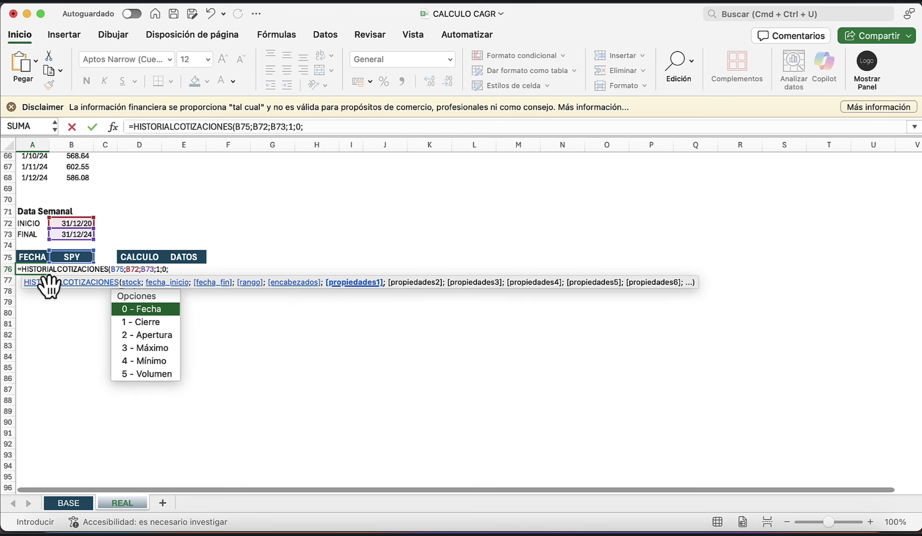
type("1)")
key("Return")
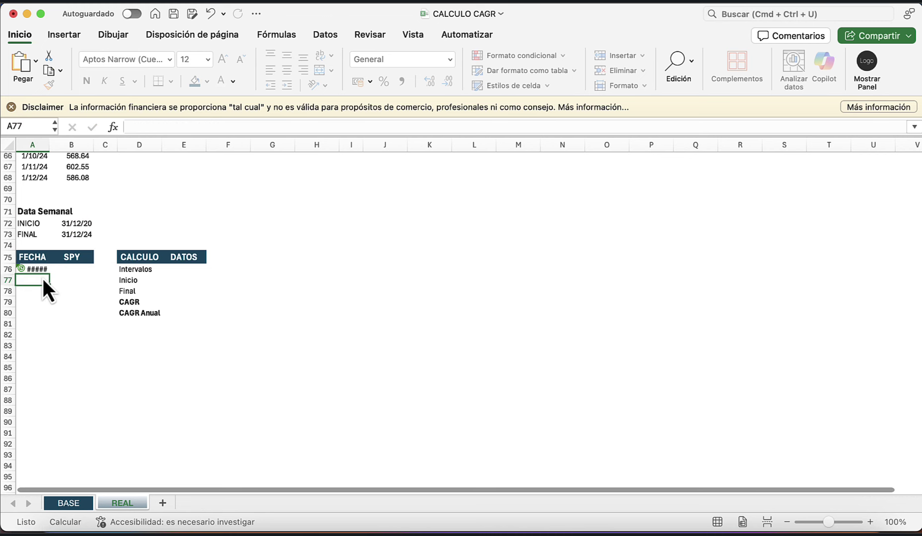
Calculate the weekly Intervalos in E76 with =CONTAR(B76:B285)-1
key("Right")
key("Up")
key("Up")
key("Right")
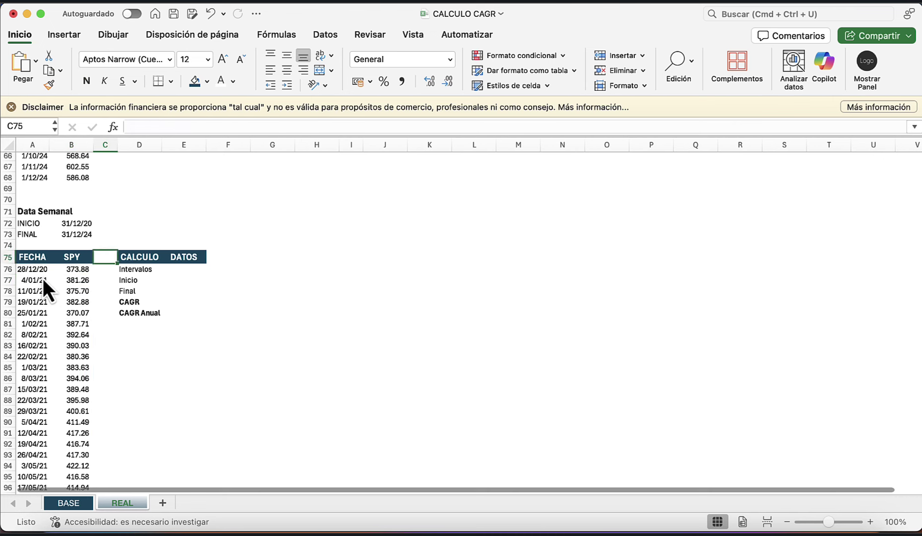
key("Down")
key("Right")
key("Right")
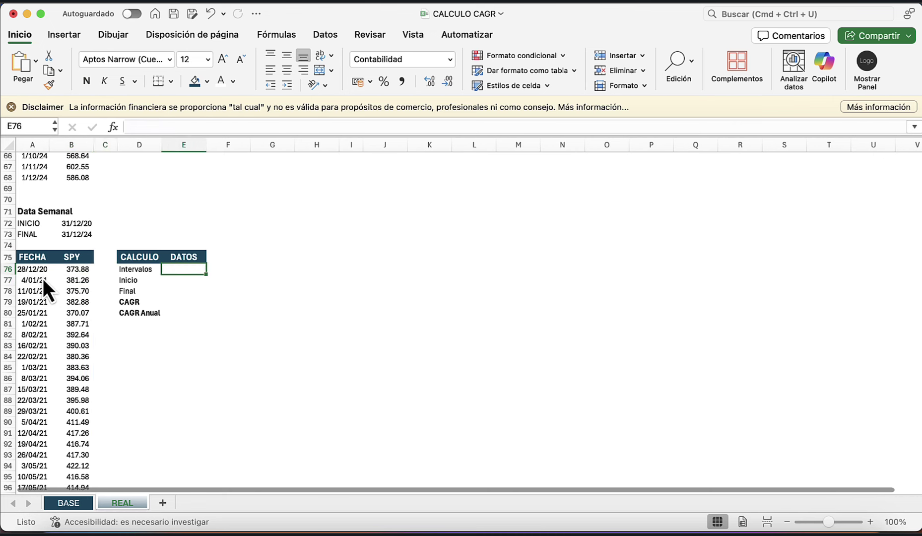
type("=")
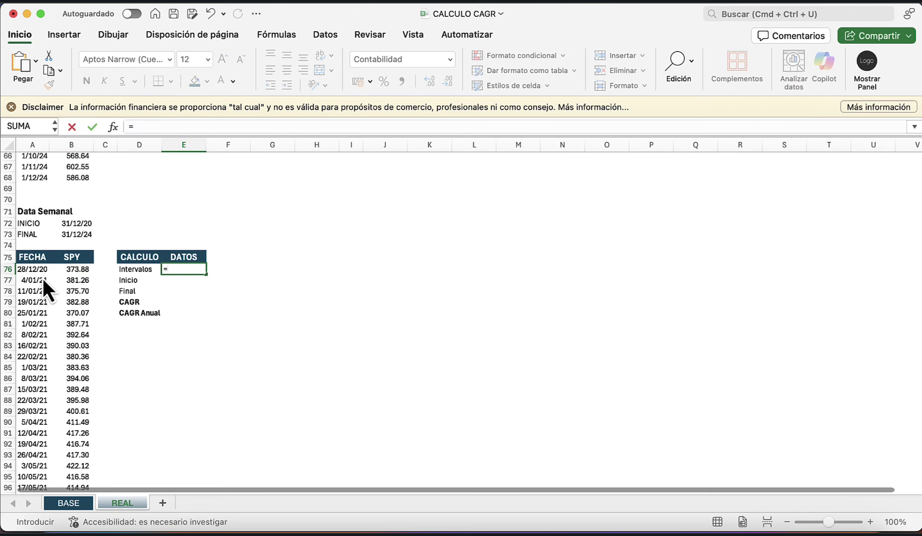
type("CONTAR(")
key("Left")
key("Left")
key("Left")
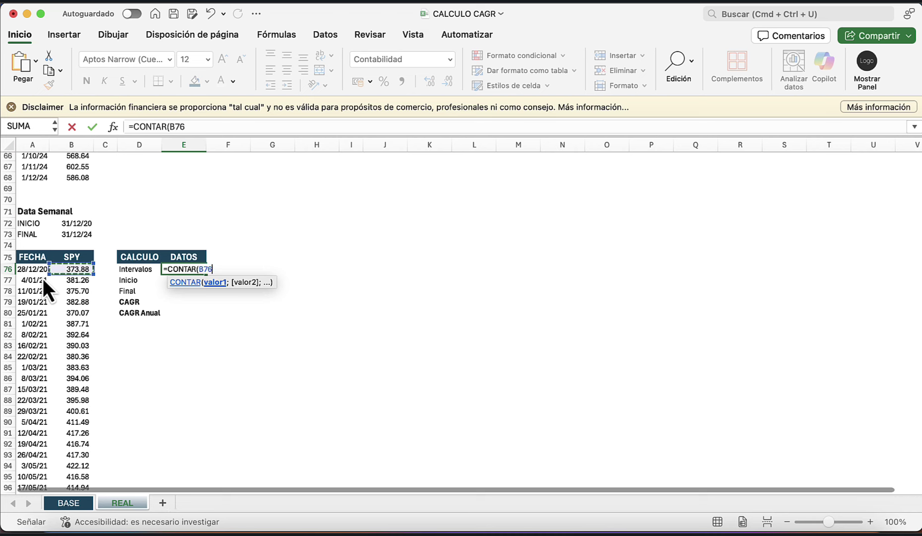
key("super+shift+Down")
type(")-")
key("Return")
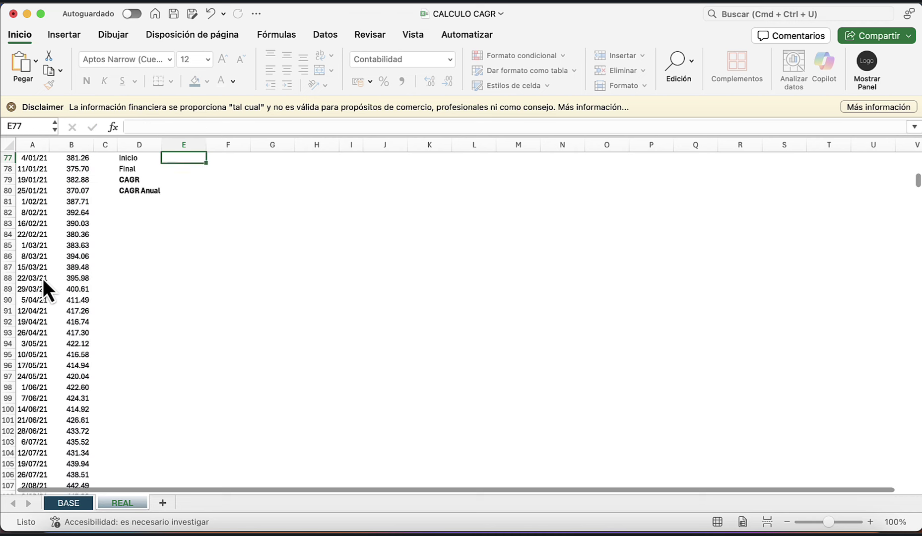
key("Up")
scroll(43, 278, "up", 2)
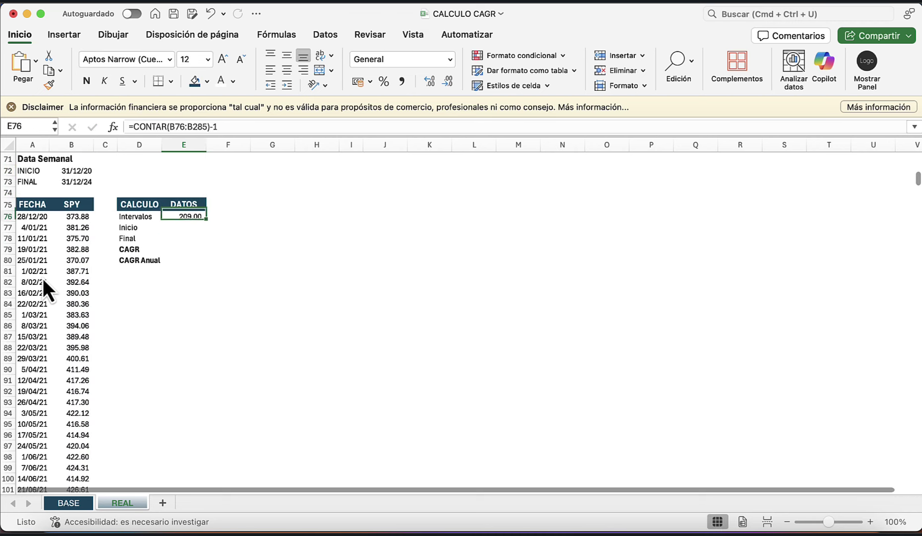
Link the weekly Inicio value in E77 to the first weekly SPY price in B76
key("Down")
type("+")
key("Left")
key("Left")
key("Left")
key("Up")
key("Return")
Link the weekly Final value in E78 to the last weekly SPY price in B285
type("+")
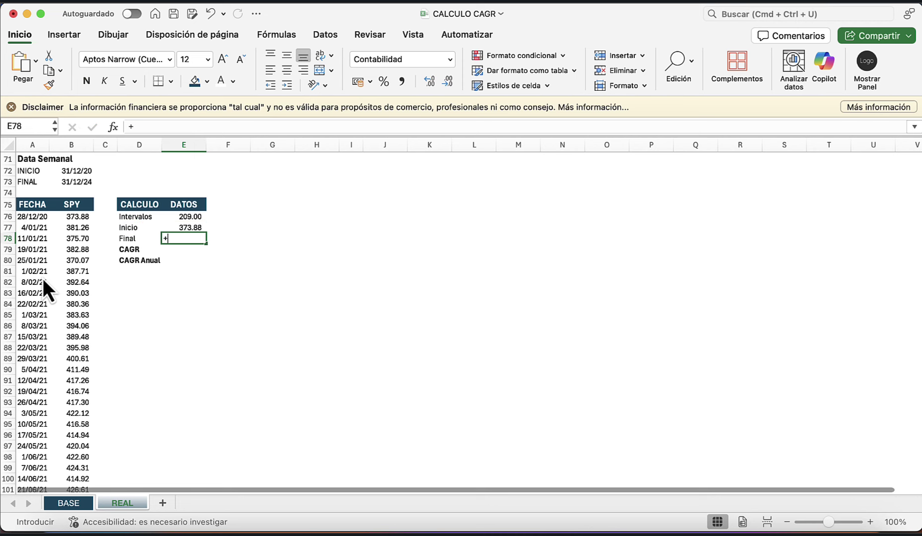
key("Left")
key("Left")
key("Left")
key("super+shift+Down")
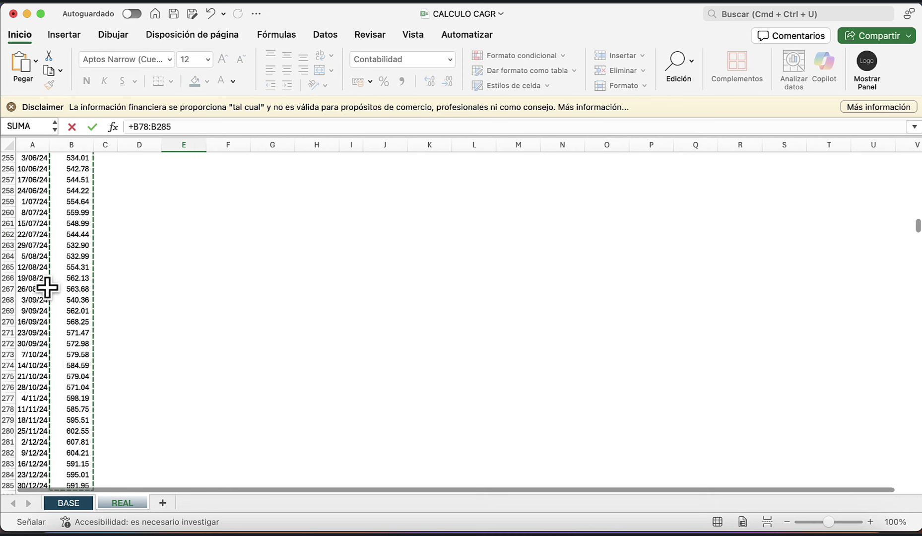
scroll(60, 317, "down", 2)
left_click(73, 461)
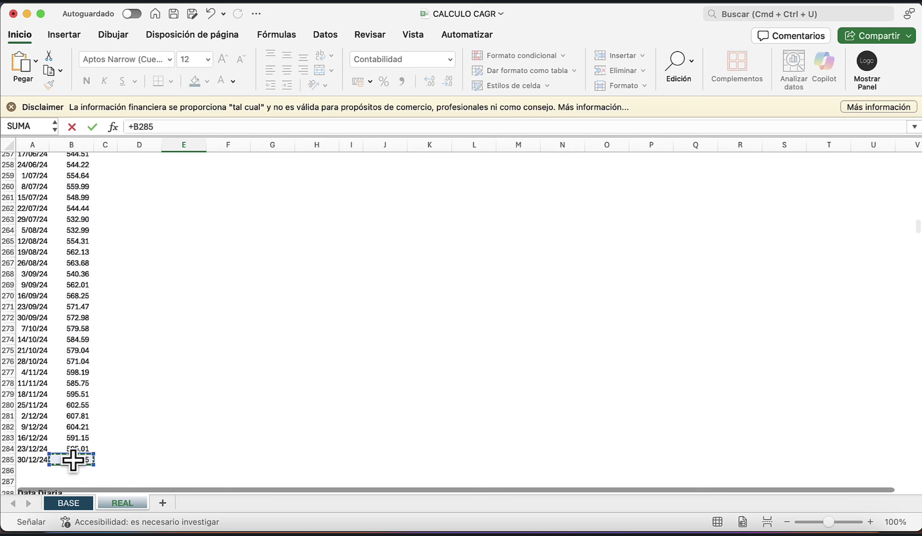
key("Return")
Calculate the weekly CAGR in E79 with the formula =(E78/E77)^(1/E76)-1
key("Up")
key("Up")
key("Up")
key("Up")
key("Up")
key("Up")
key("Up")
key("Up")
key("Up")
key("Up")
key("Up")
key("Up")
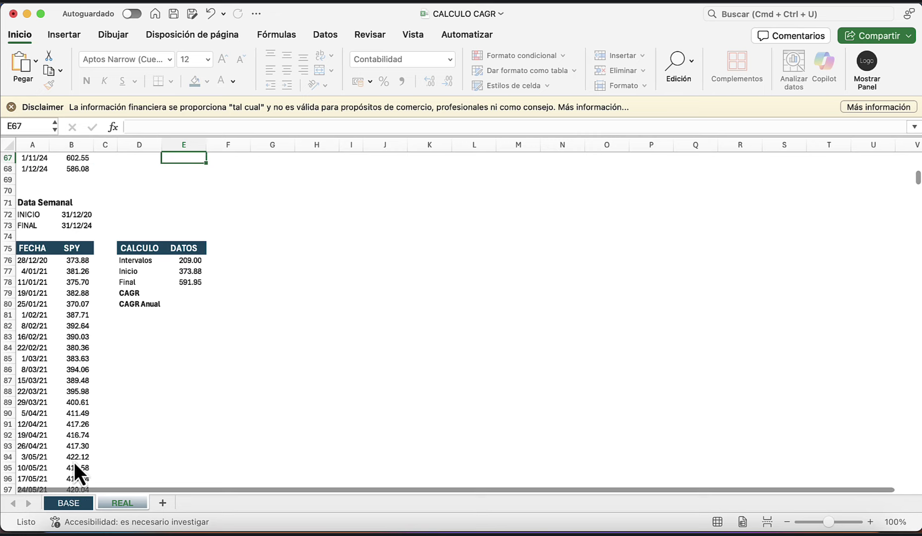
key("Up")
key("Up")
key("Up")
key("Up")
key("Up")
key("Up")
key("Up")
key("Up")
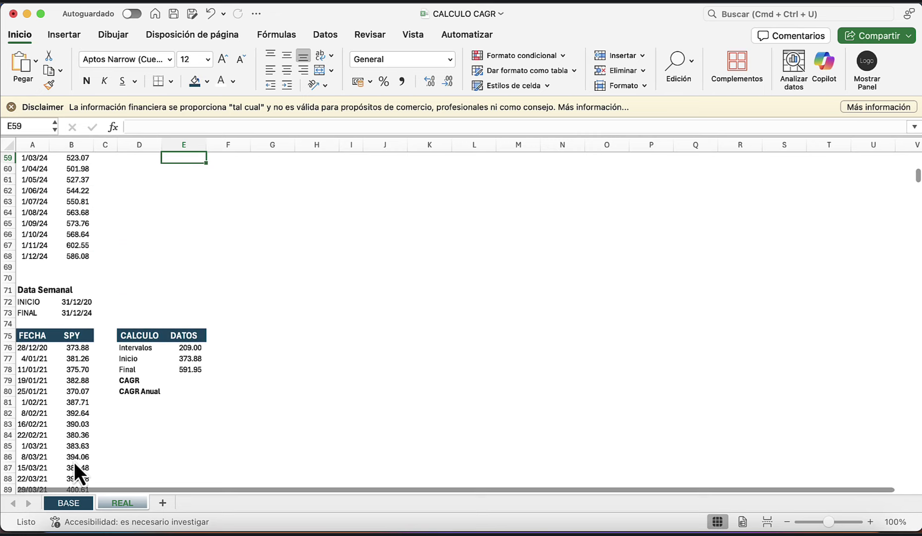
scroll(74, 462, "up", 8)
scroll(74, 462, "down", 9)
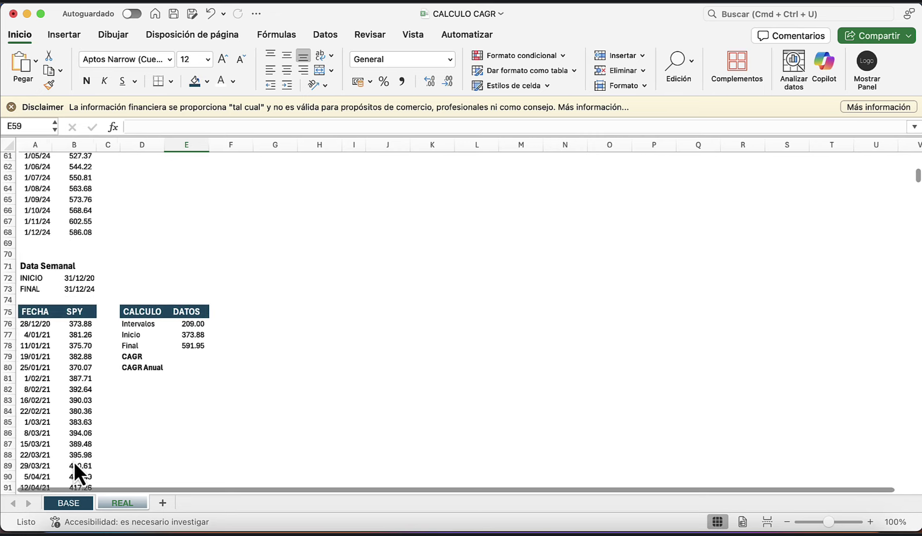
scroll(167, 373, "down", 2)
left_click(191, 340)
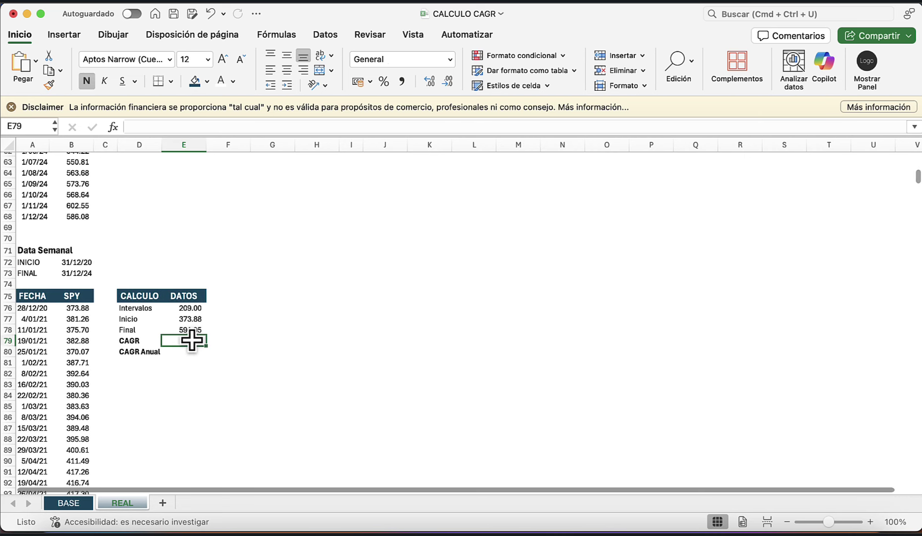
type("=(")
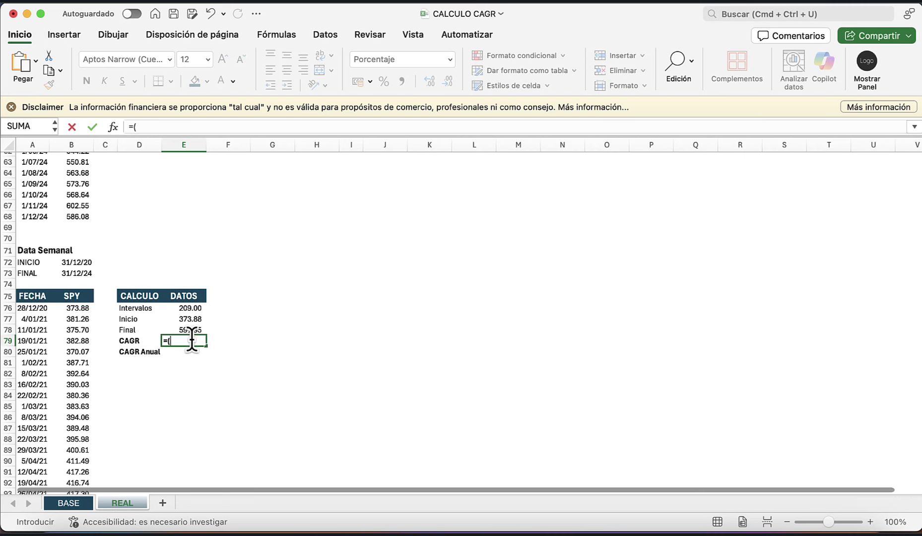
key("Up")
type("/")
key("Up")
key("Up")
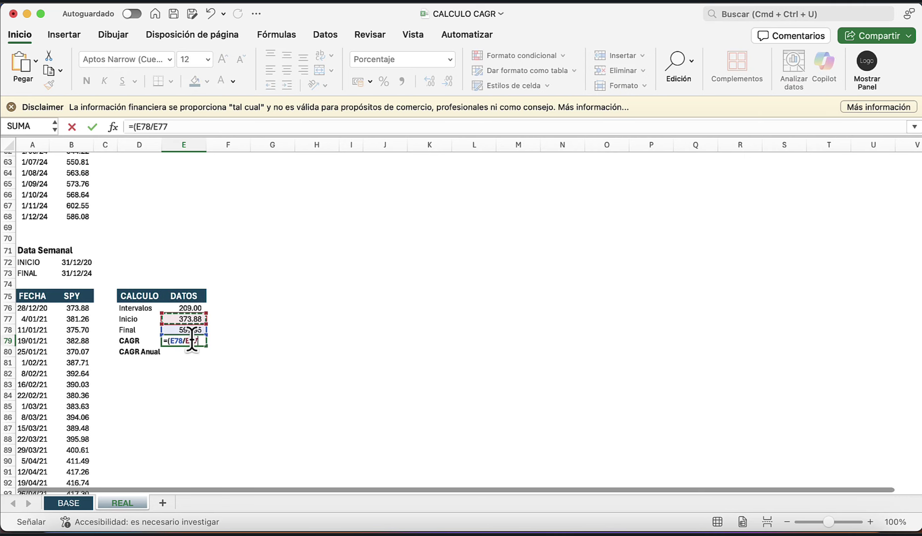
type(")")
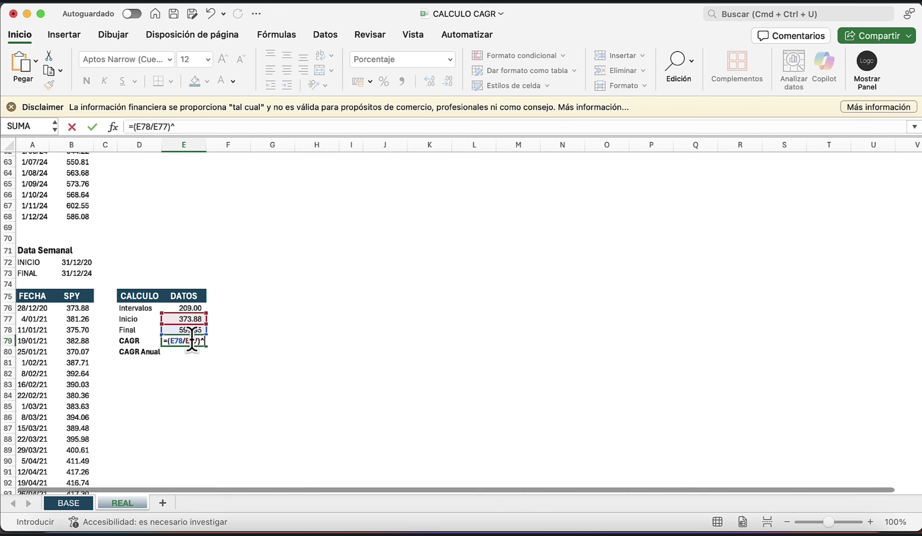
type("^(1/")
key("Up")
key("Up")
key("Up")
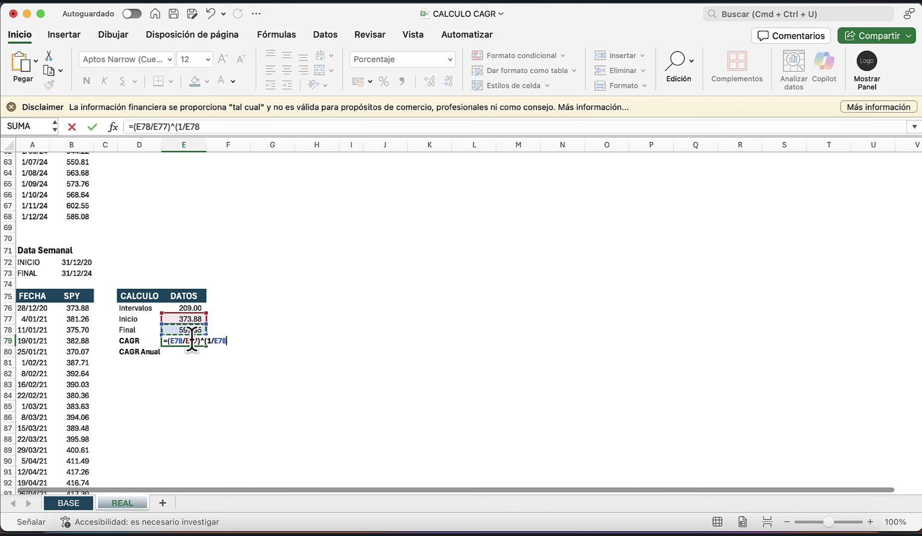
type(")-1")
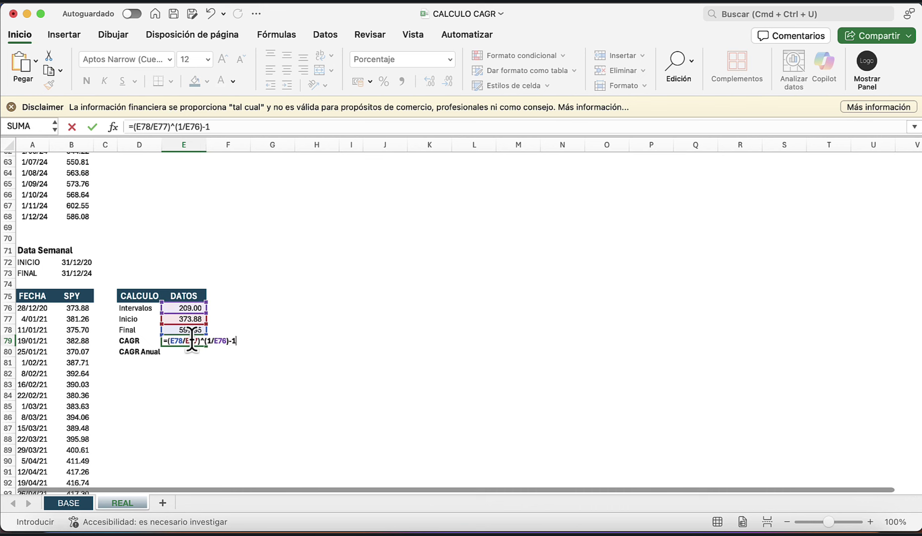
key("Return")
left_click(192, 342)
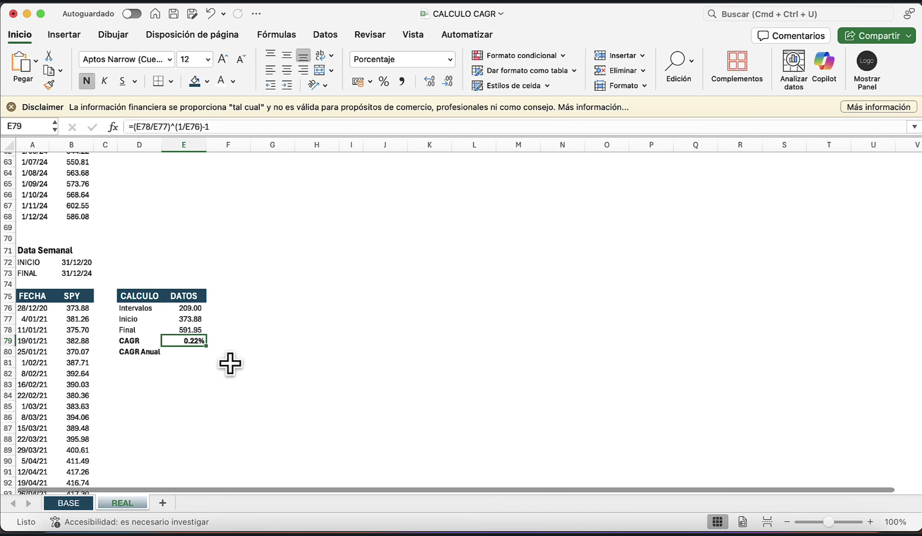
Annualise the weekly CAGR in E80 with =(1+E79)^52-1 and compare it with the monthly CAGR Anual
left_click(187, 351)
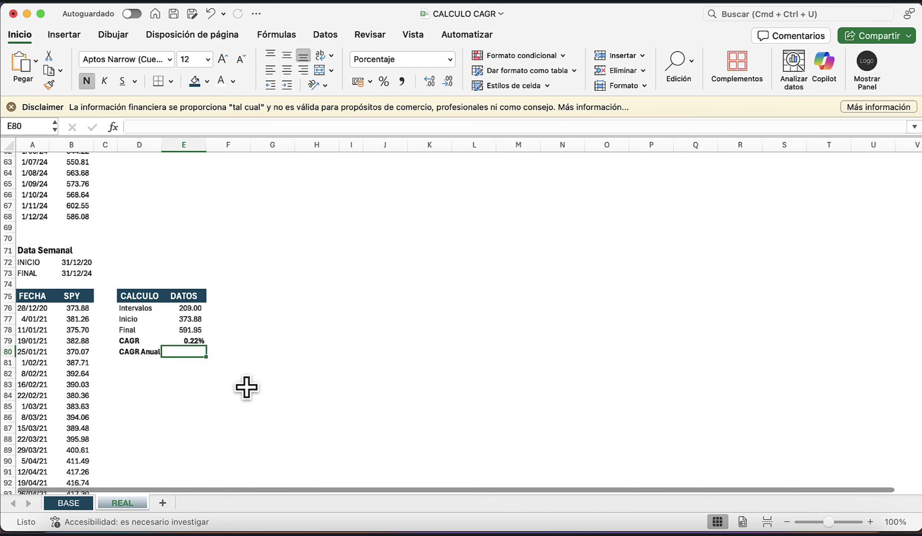
type("=(1")
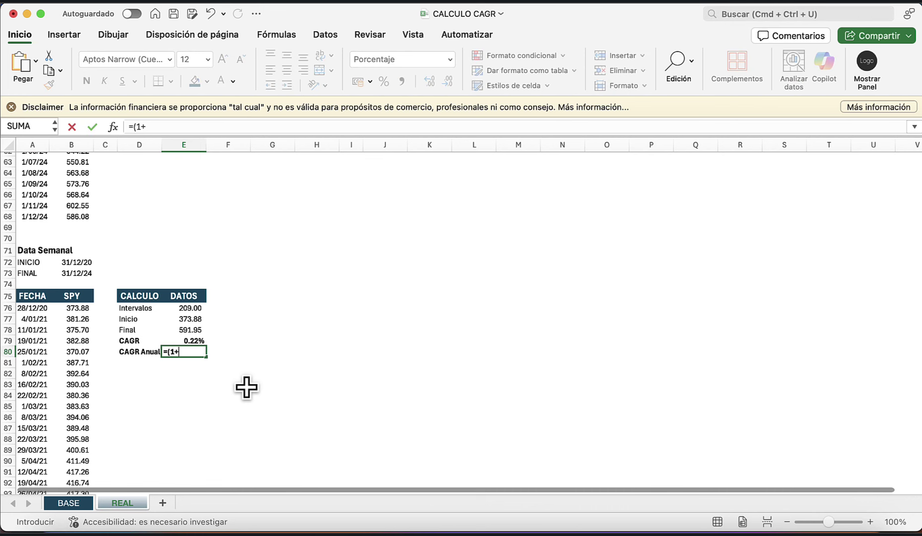
type("+")
key("Up")
type(")")
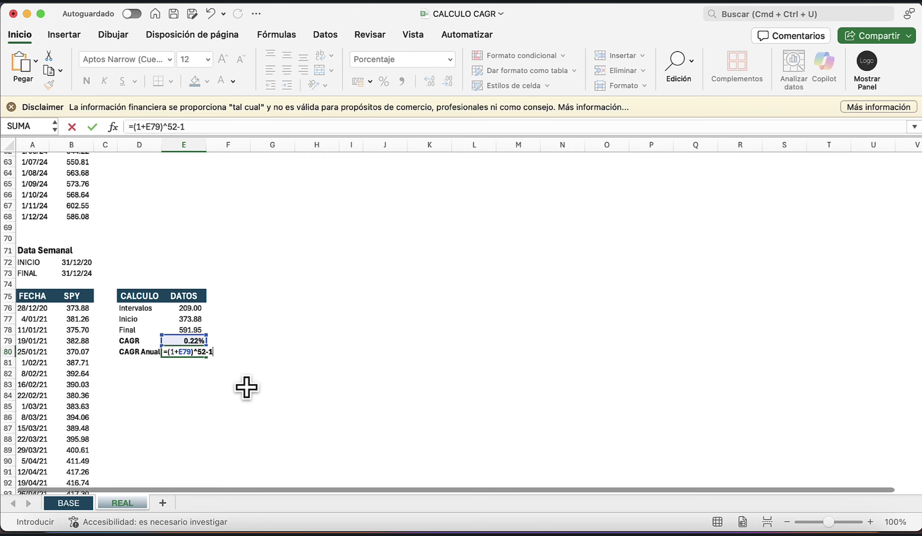
key("Return")
key("Up")
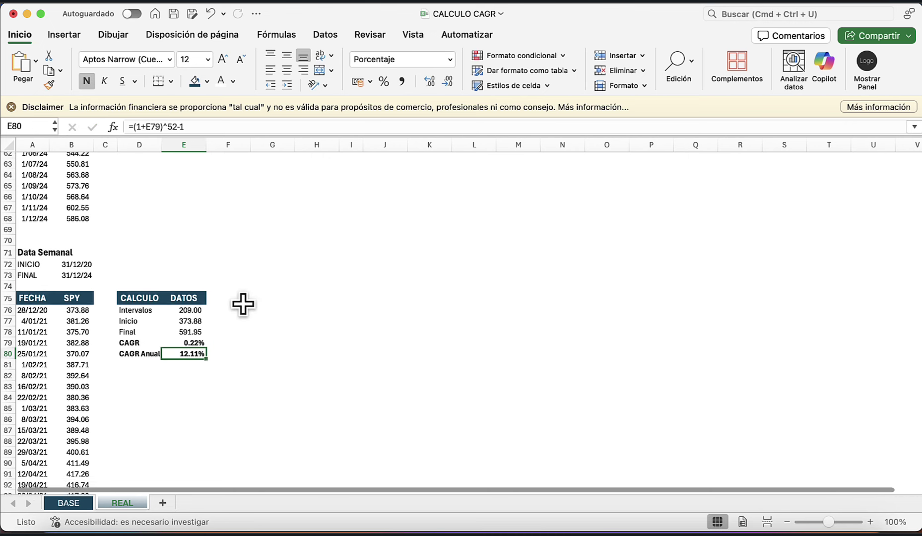
scroll(243, 304, "up", 15)
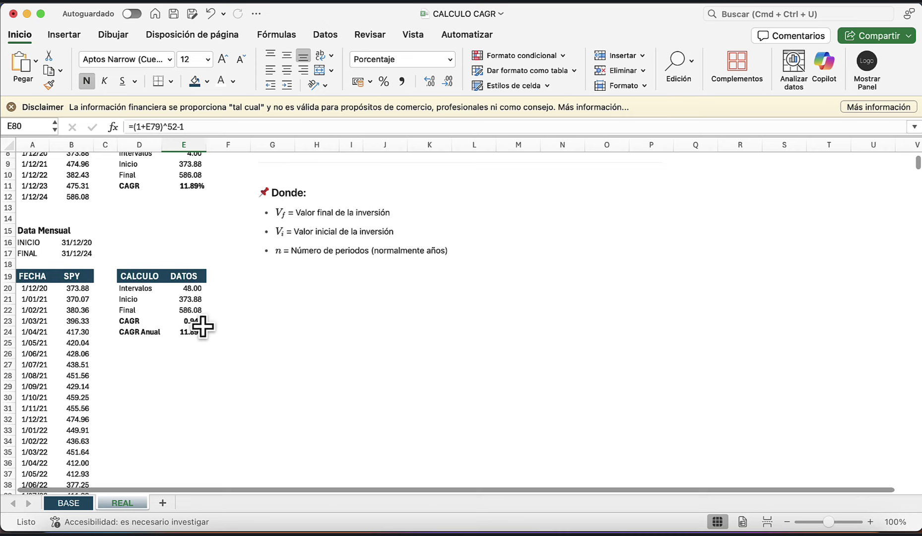
scroll(203, 326, "down", 17)
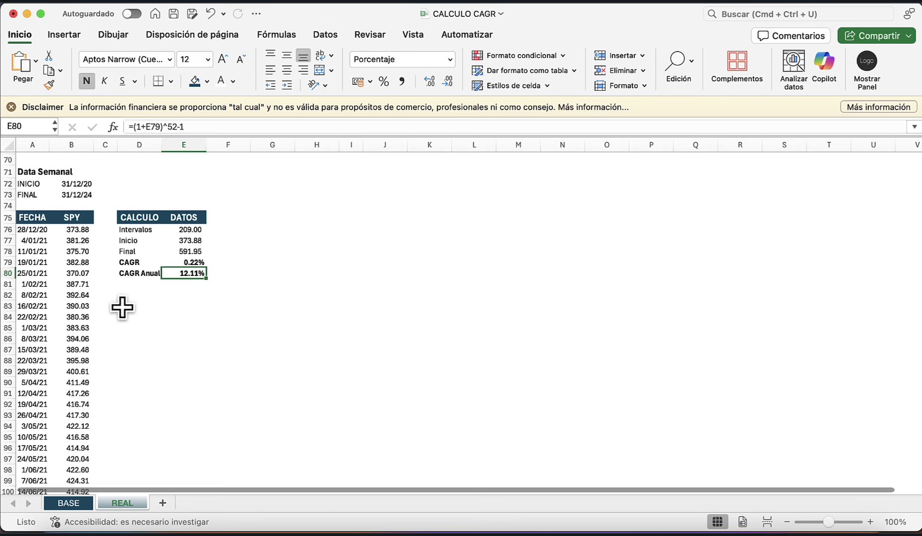
Start a HISTORIALCOTIZACIONES formula in A293 under Data Diaria, with B292 as the stock and B289 as the start date
scroll(122, 308, "down", 20)
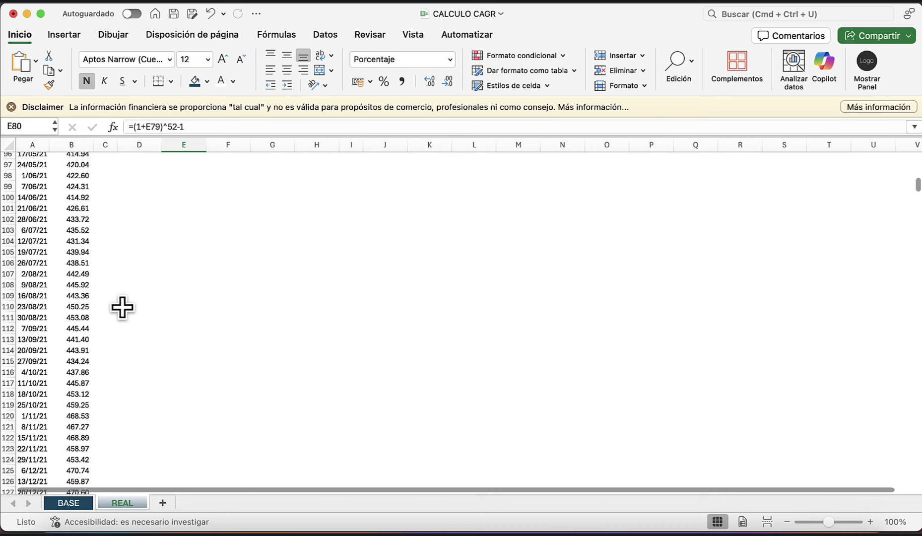
scroll(122, 307, "down", 20)
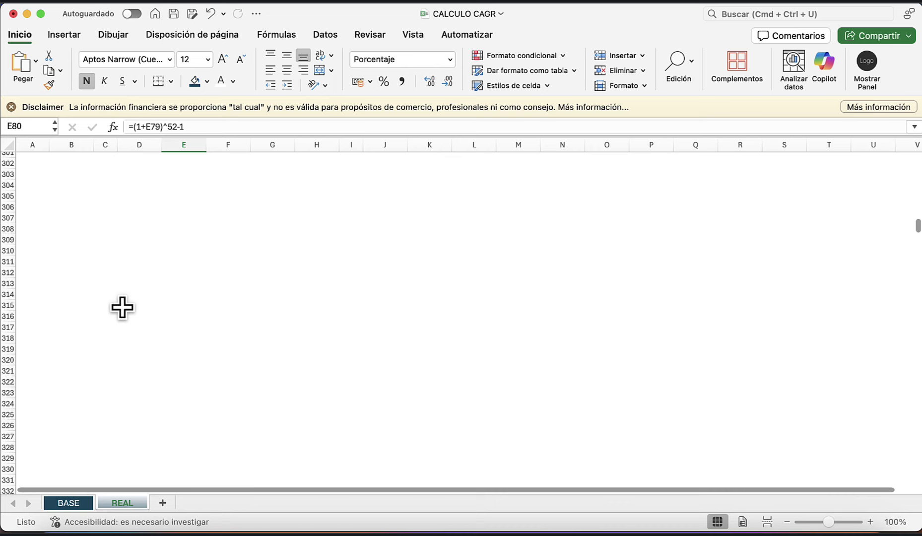
scroll(122, 308, "up", 7)
left_click(33, 313)
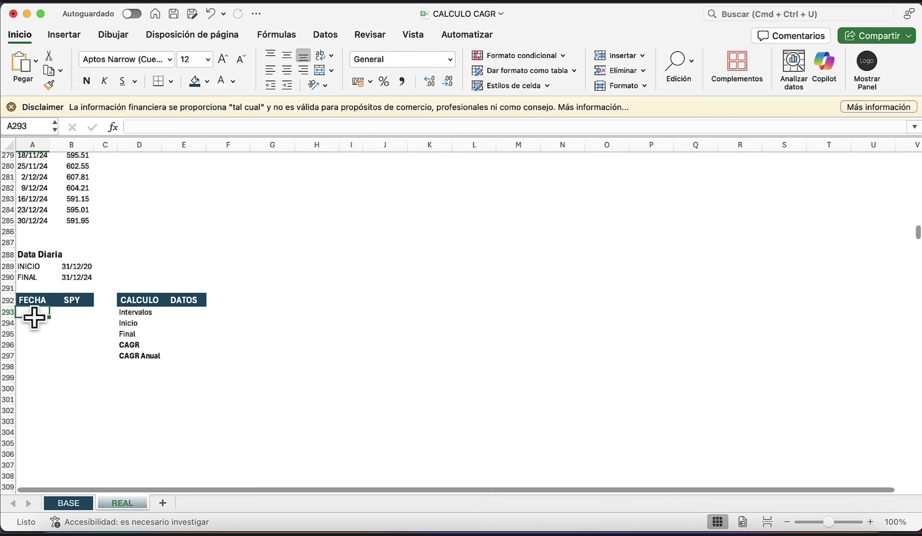
type("=his")
key("Tab")
type("B292;A292")
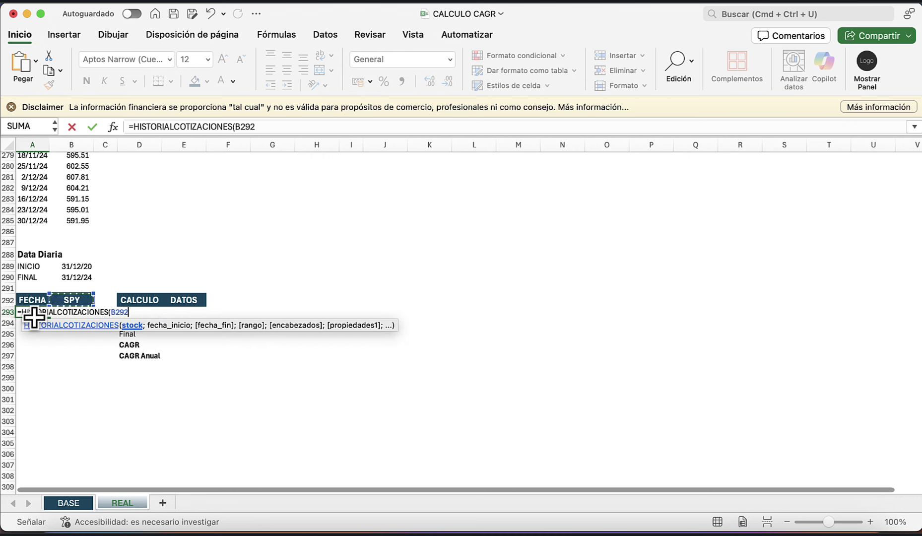
key("Right")
key("Up")
key("Up")
key("Up")
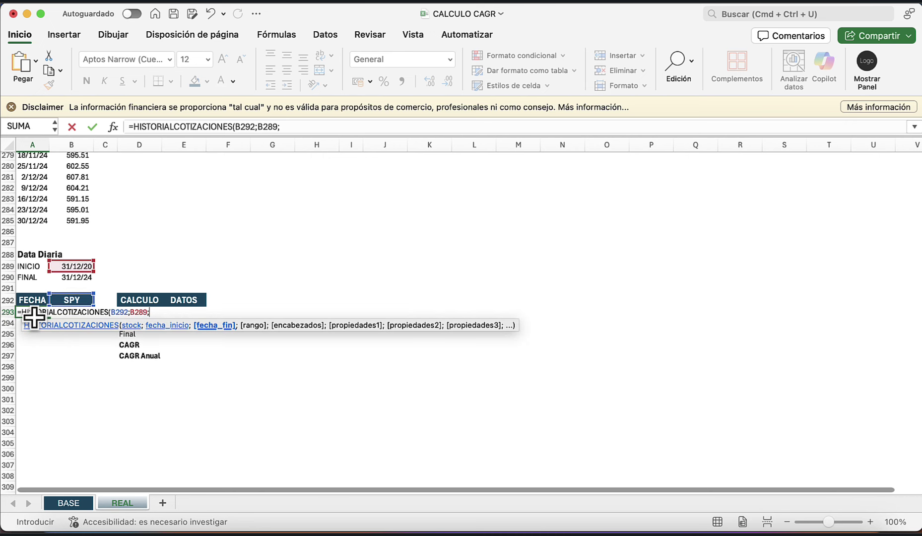
Complete the A293 formula with end date B290, daily range 0, no header 0, and the date (0) and closing price (1) properties
type(";")
key("Up")
key("Up")
key("Up")
key("Right")
type(";")
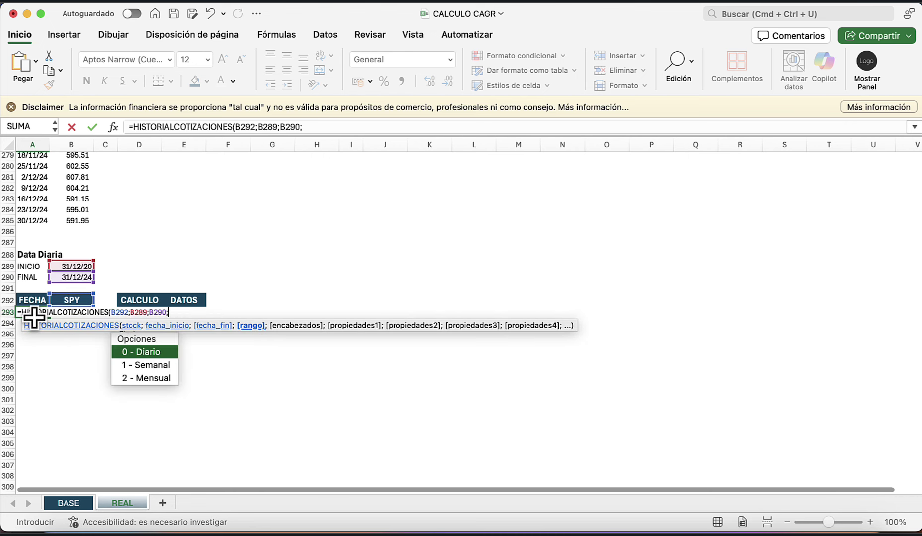
type("0;0;")
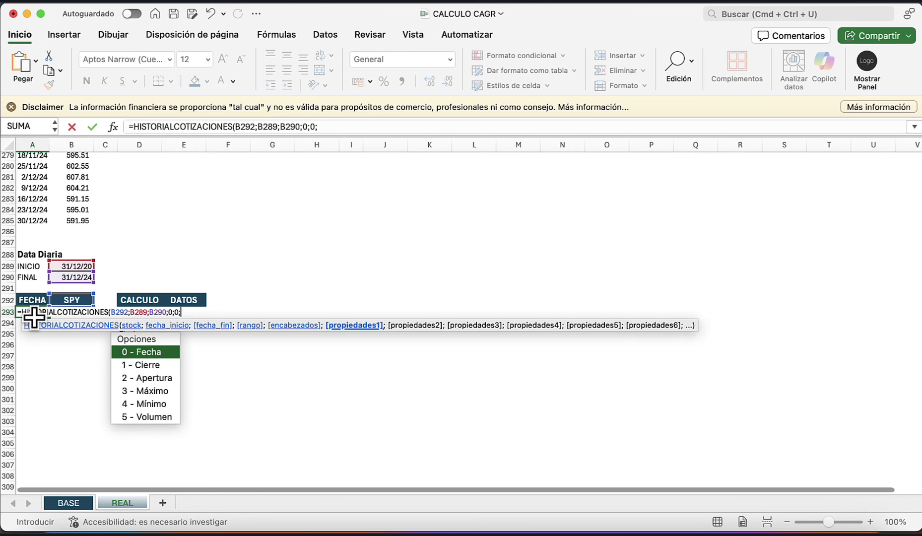
type("0")
type(";1")
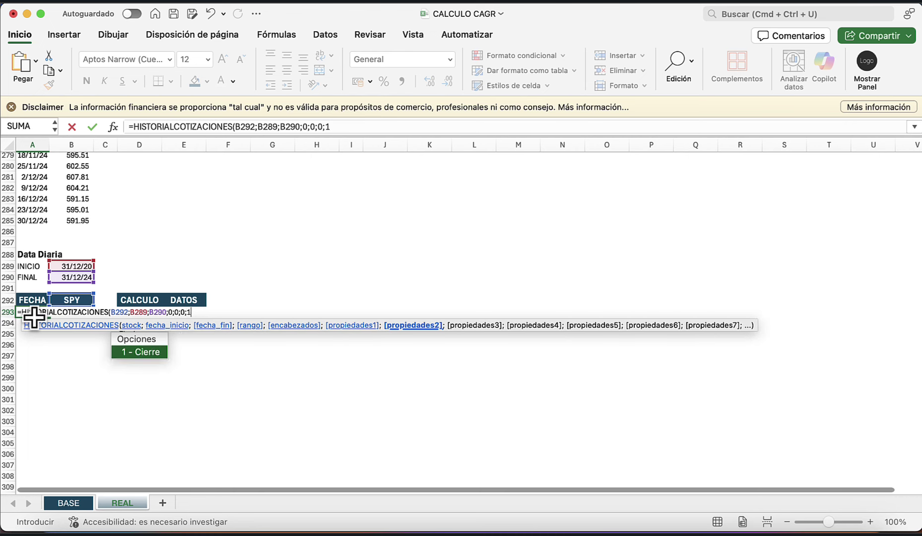
key("Return")
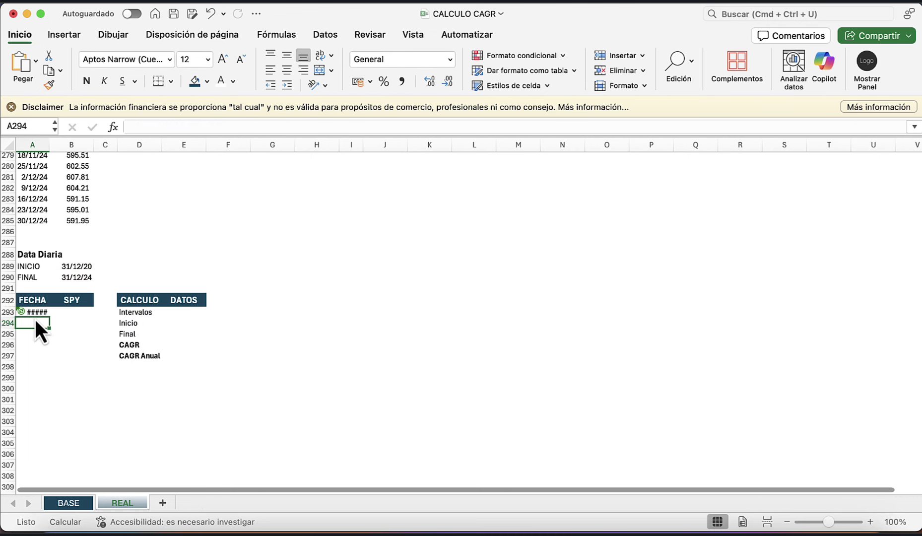
Calculate the daily Intervalos in E293 with =CONTAR(B293:B1298)-1
key("Up")
key("Right")
key("Right")
key("Right")
key("Right")
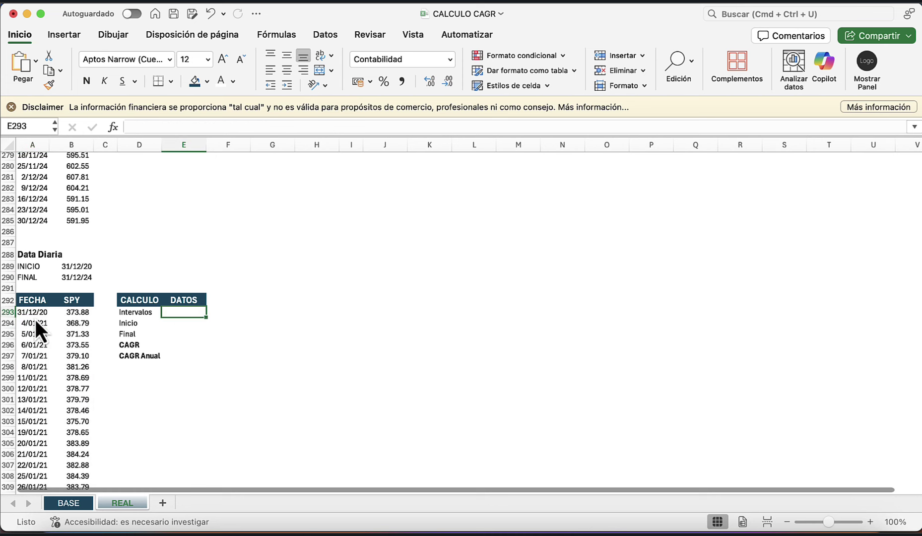
type("=con")
key("Tab")
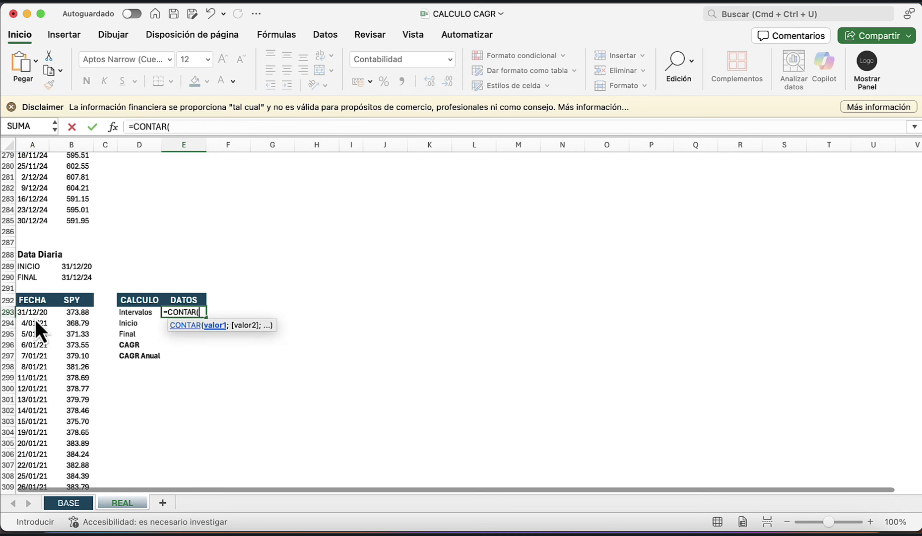
key("Left")
key("Left")
key("Left")
key("super+shift+Down")
type(")-1")
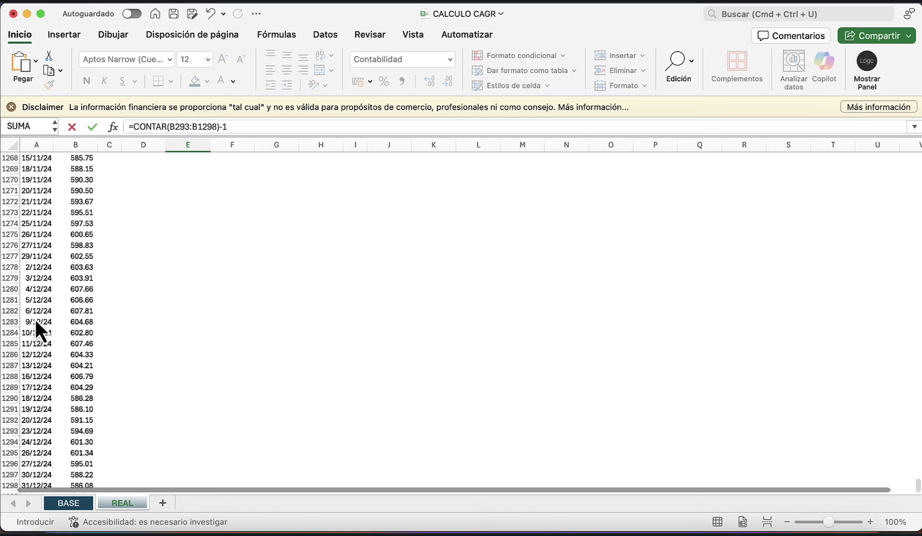
key("Return")
Link the daily Inicio value in E294 to the first daily SPY price in B293
scroll(35, 320, "up", 1)
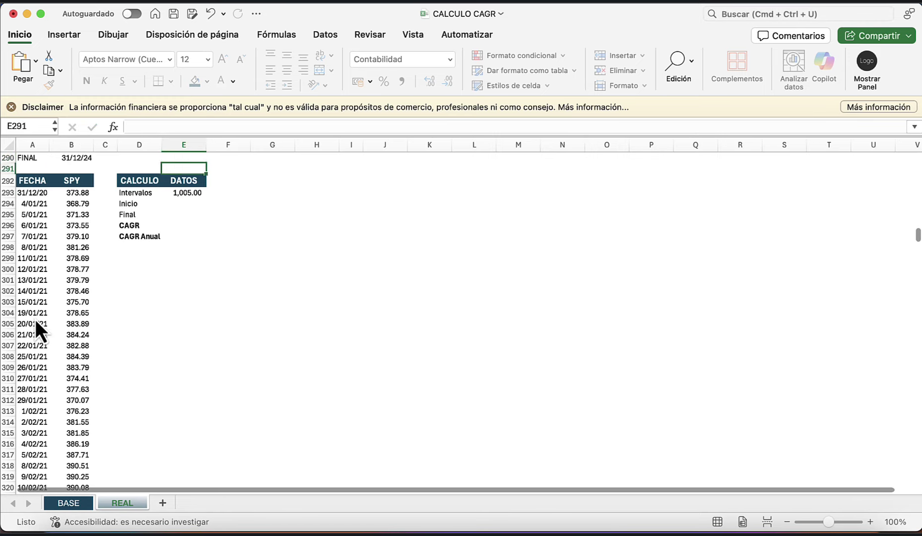
key("Down")
type("+")
key("Left")
key("Left")
key("Up")
key("Left")
key("Return")
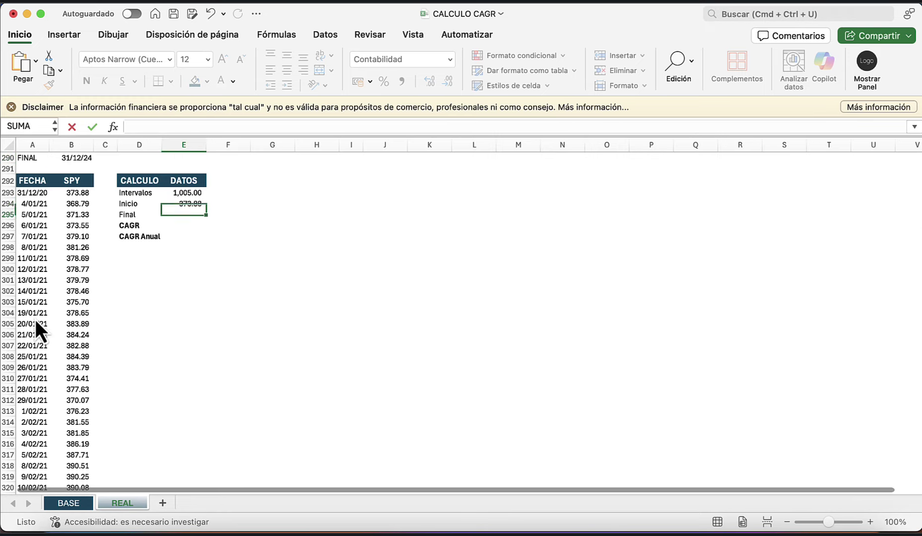
Link the daily Final value in E295 to the last daily SPY price in B1298
type("+")
key("Left")
key("Left")
key("Left")
key("super+shift+Down")
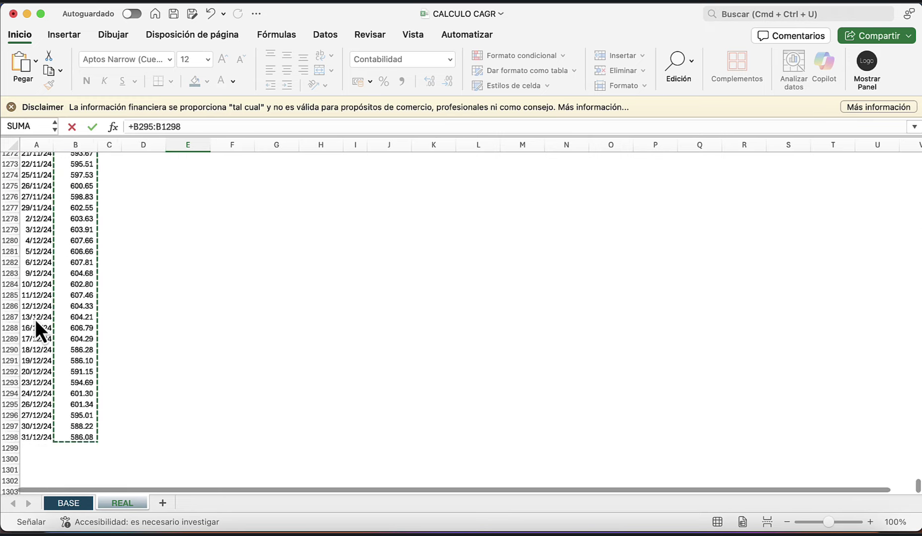
scroll(35, 319, "down", 3)
left_click(73, 396)
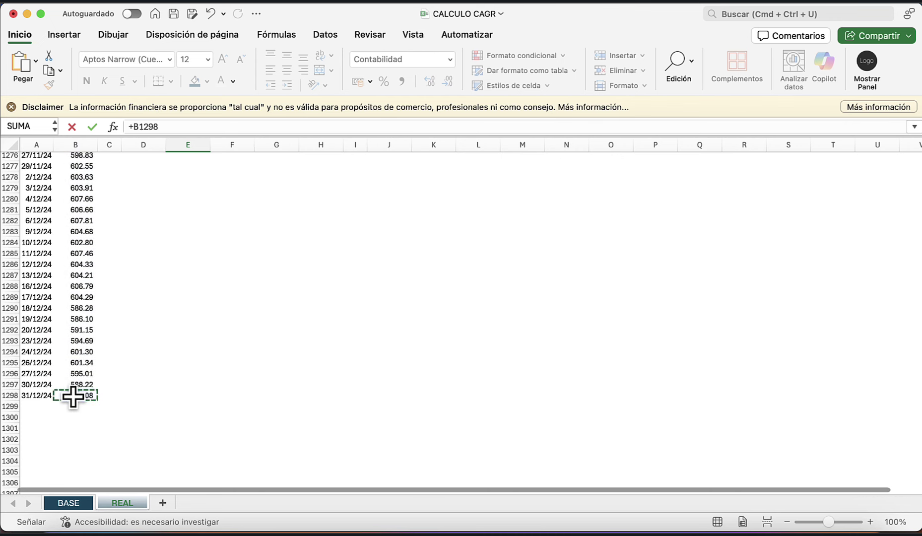
key("super+Return")
scroll(74, 399, "up", 3)
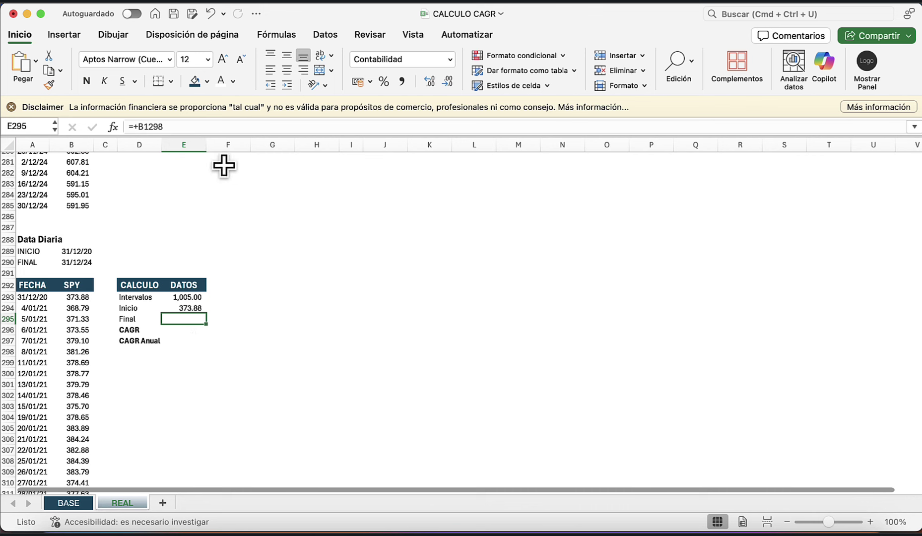
left_click(207, 128)
key("Return")
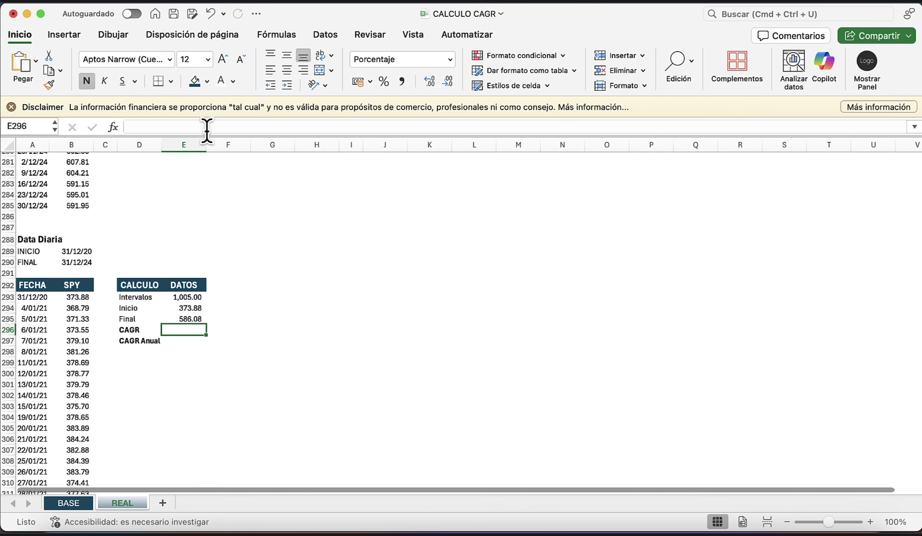
Calculate the daily CAGR in E296 with =(E295/E294)^(1/E293)-1
type("=(")
key("Up")
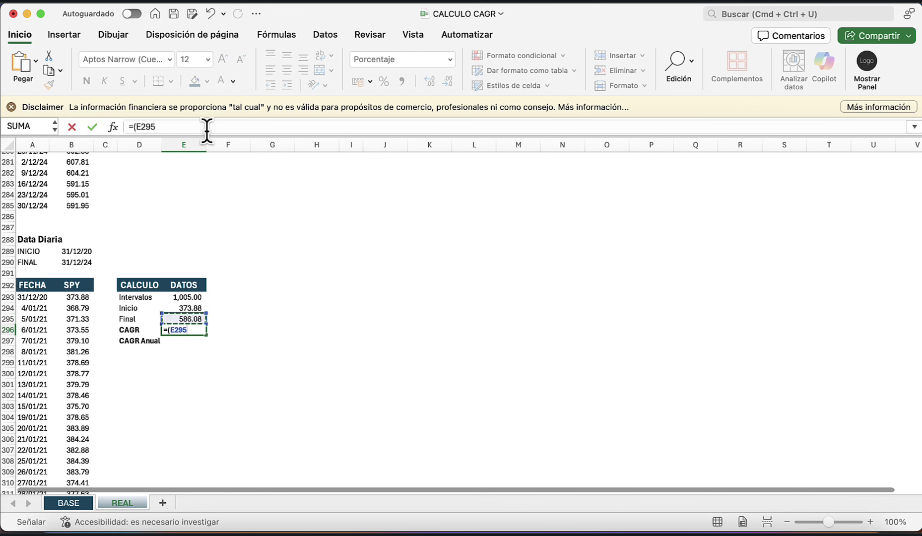
type("/")
key("Up")
key("Up")
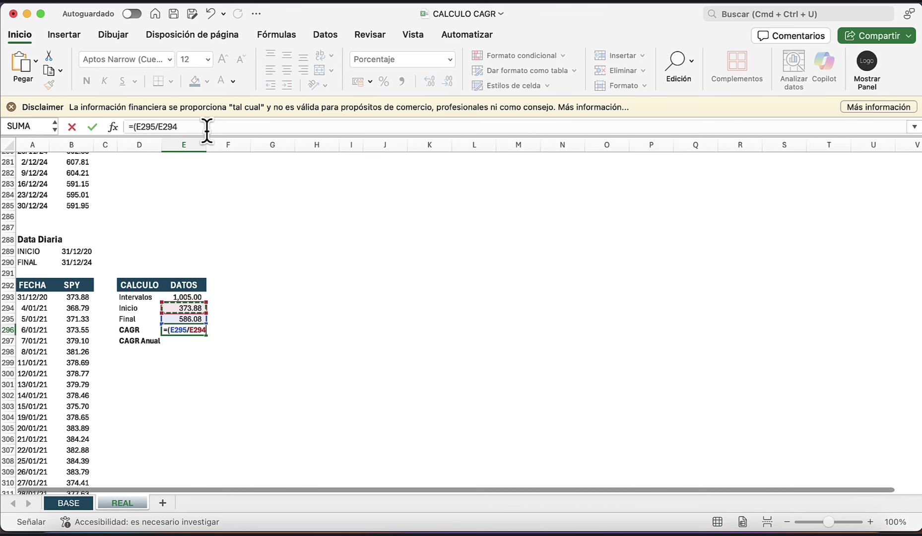
type(")^")
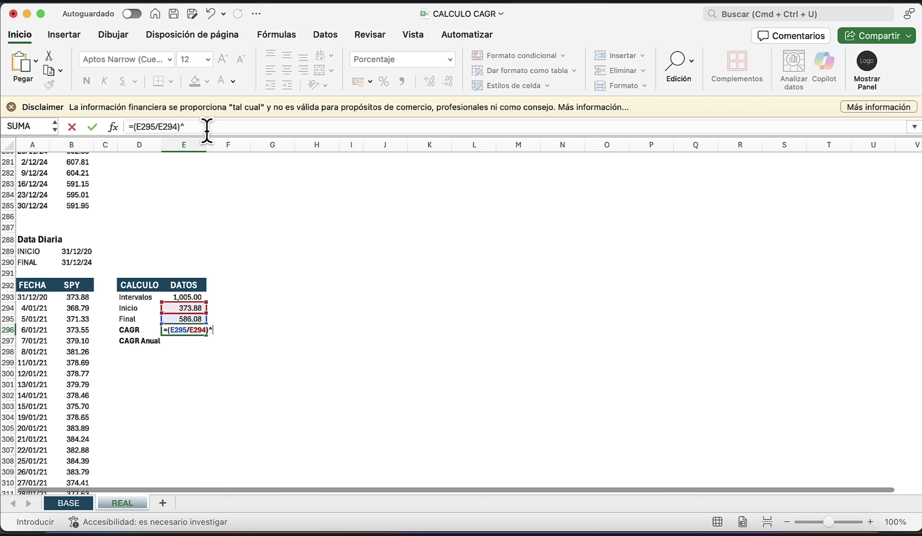
key("Up")
key("Up")
key("Up")
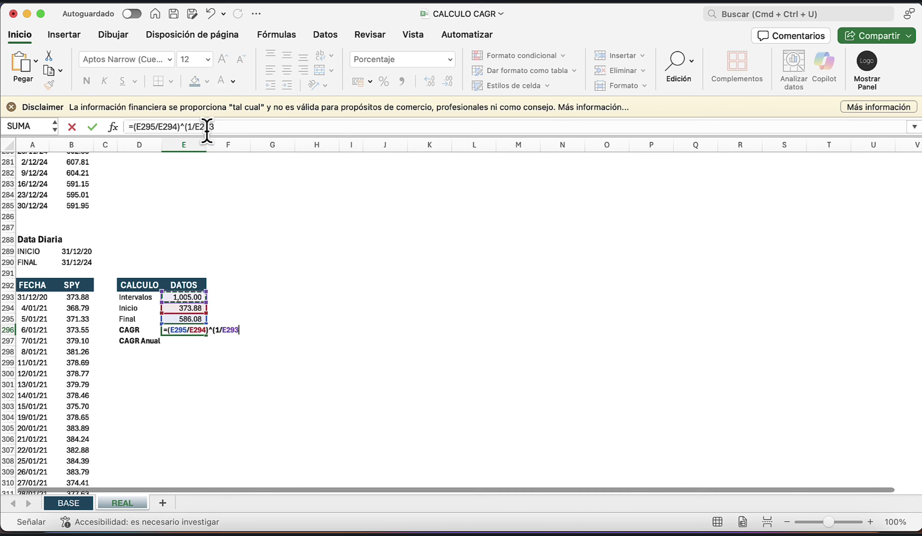
type(")")
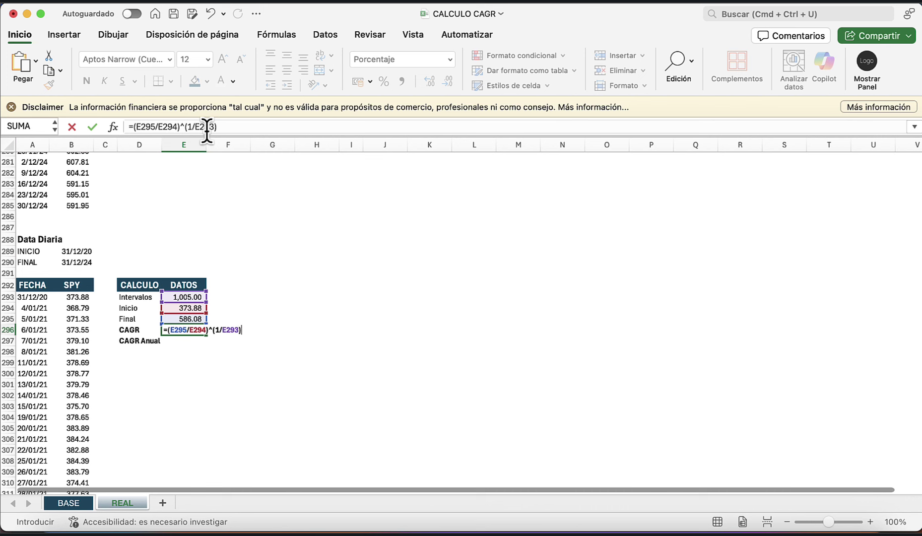
type("(1")
key("Return")
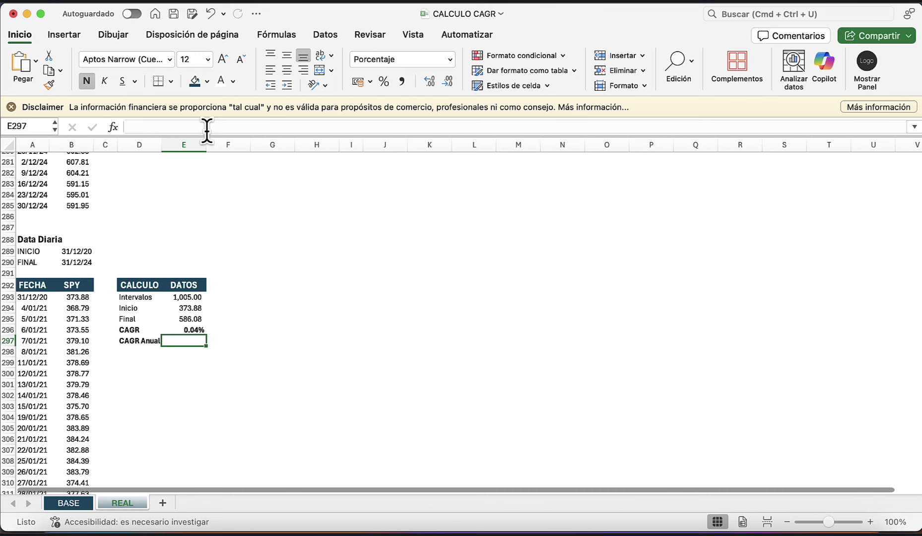
Annualise the daily rate in E297 under CAGR Anual with =(1+E296)^252-1
type("=(")
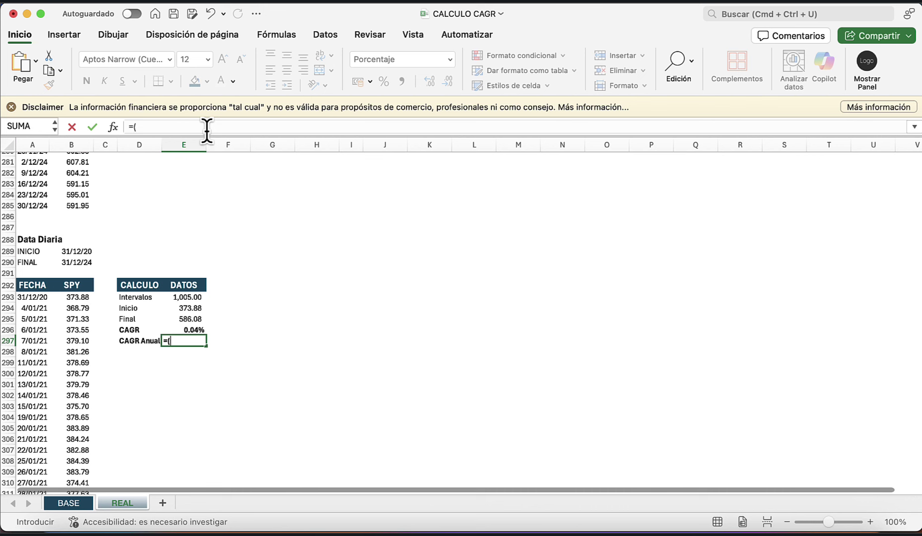
key("Up")
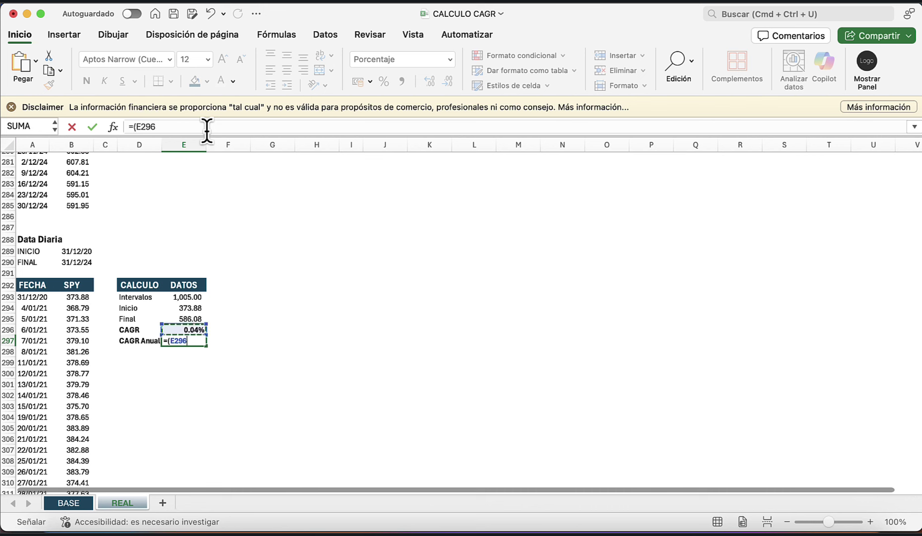
type(")")
key("BackSpace")
key("BackSpace")
key("BackSpace")
key("BackSpace")
key("BackSpace")
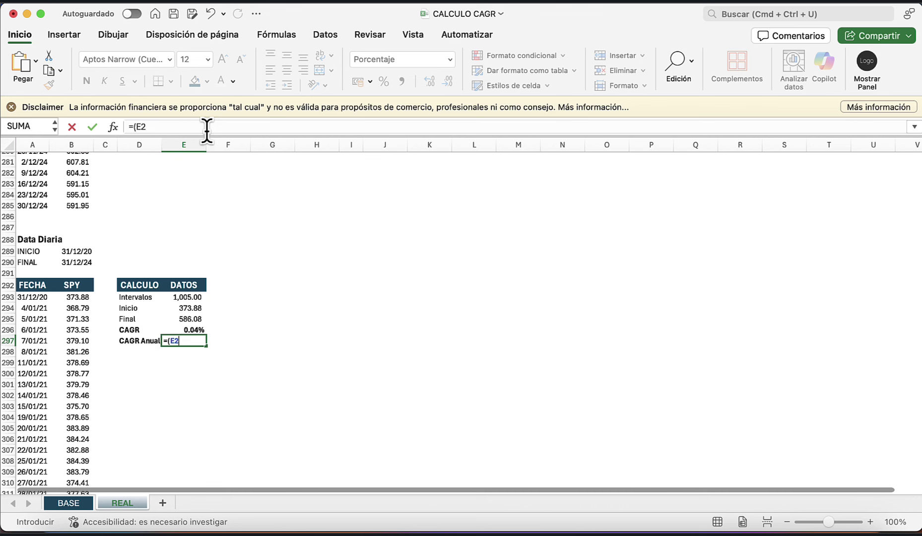
type("1+")
key("Up")
key("Up")
key("Down")
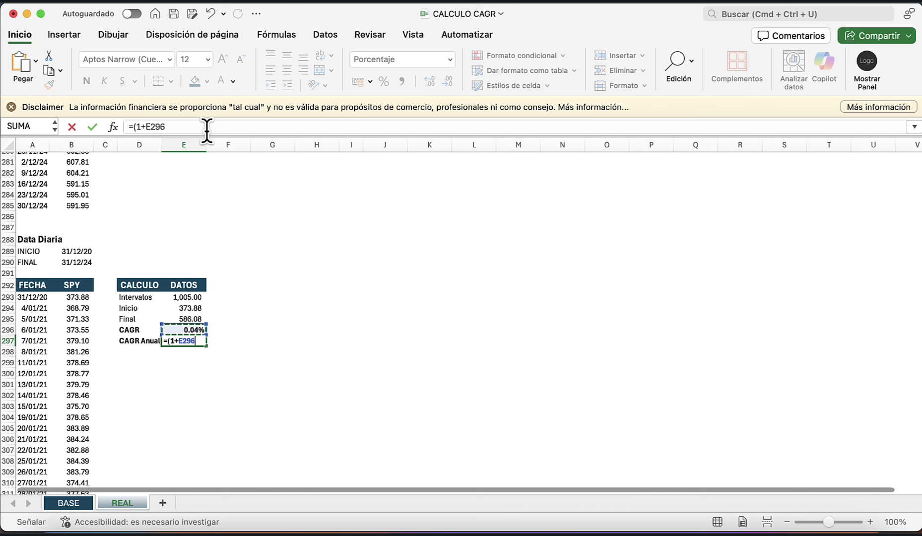
type(")^25")
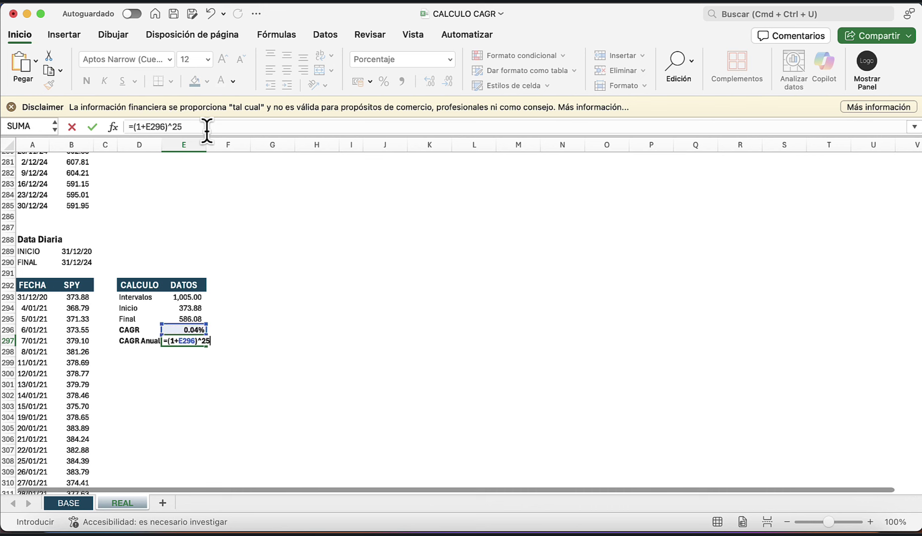
type("2-1")
key("Return")
key("Up")
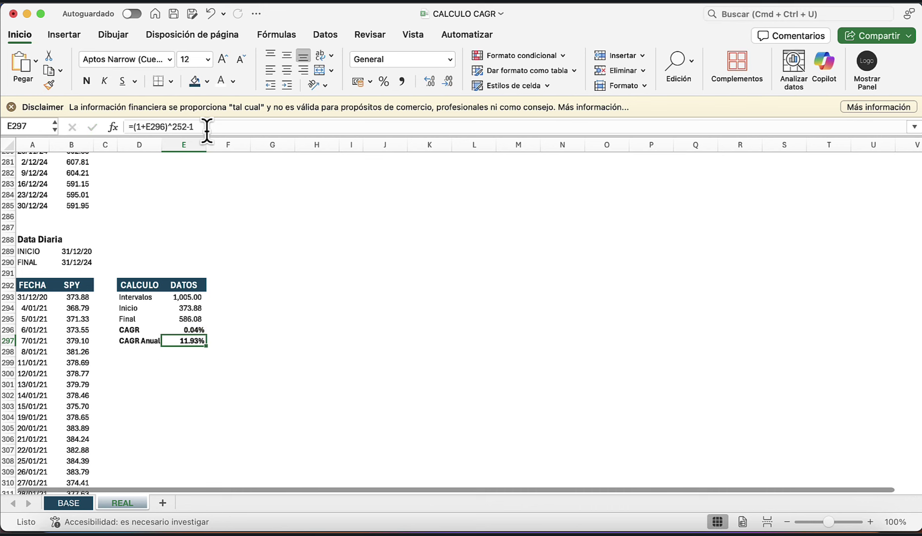
Review the annual CAGR in E11, the monthly CAGR Anual in E24 and the first and last annual prices in B8 and B12
scroll(211, 222, "up", 20)
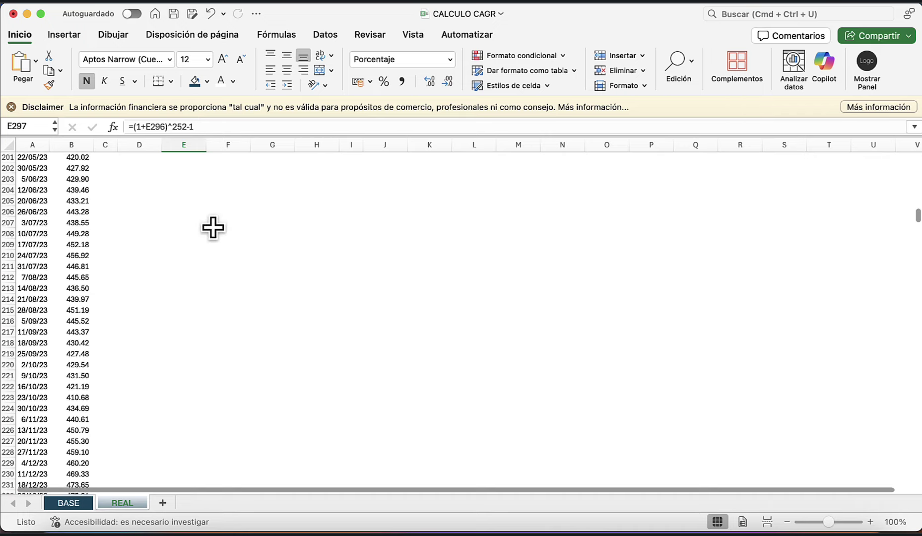
scroll(213, 228, "up", 20)
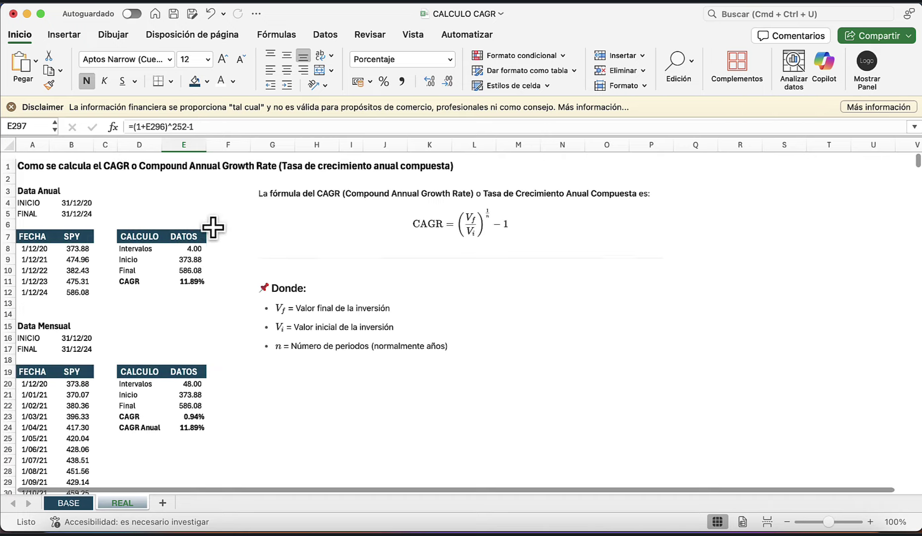
scroll(216, 278, "down", 1)
left_click(192, 241)
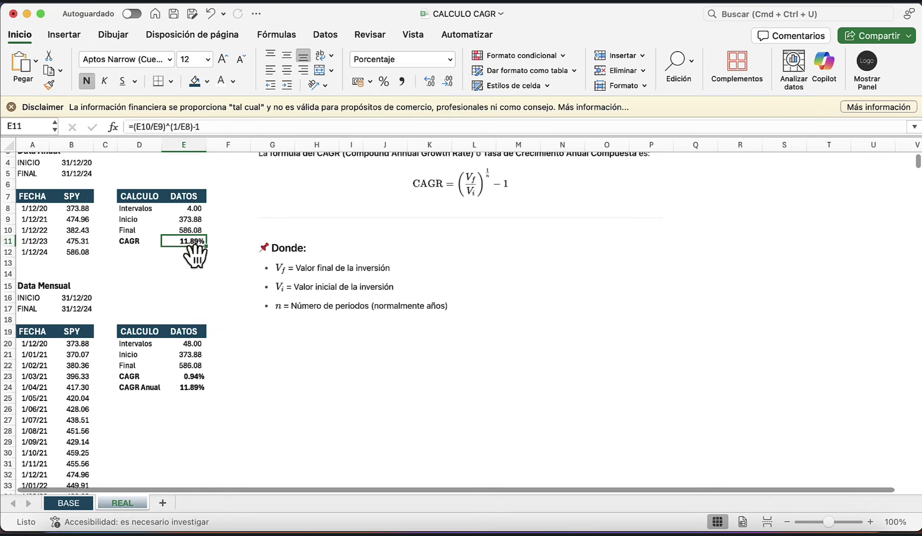
left_click(188, 389)
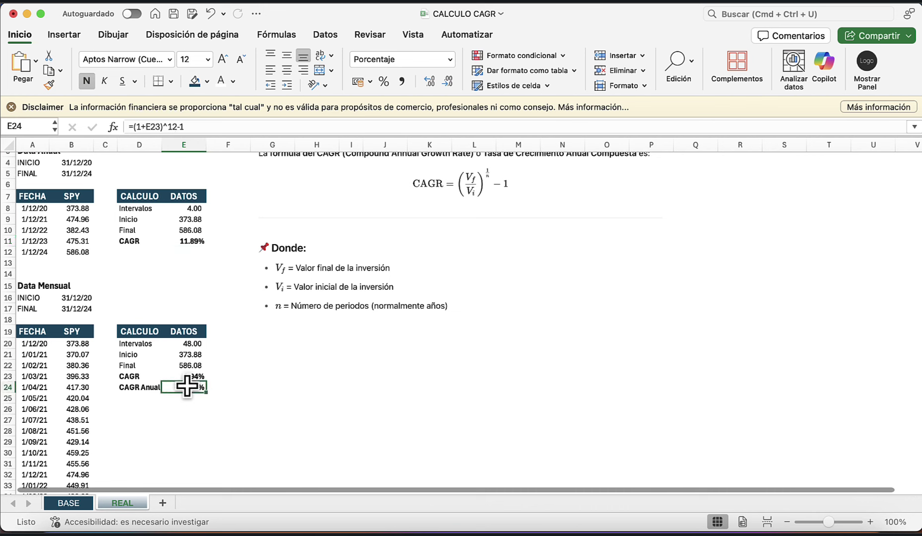
left_click(77, 254)
left_click(75, 208)
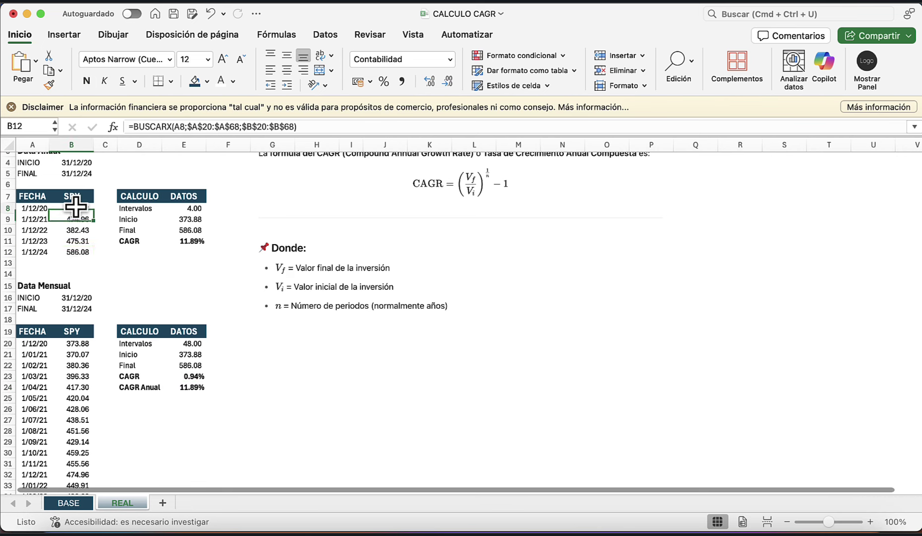
left_click(71, 253)
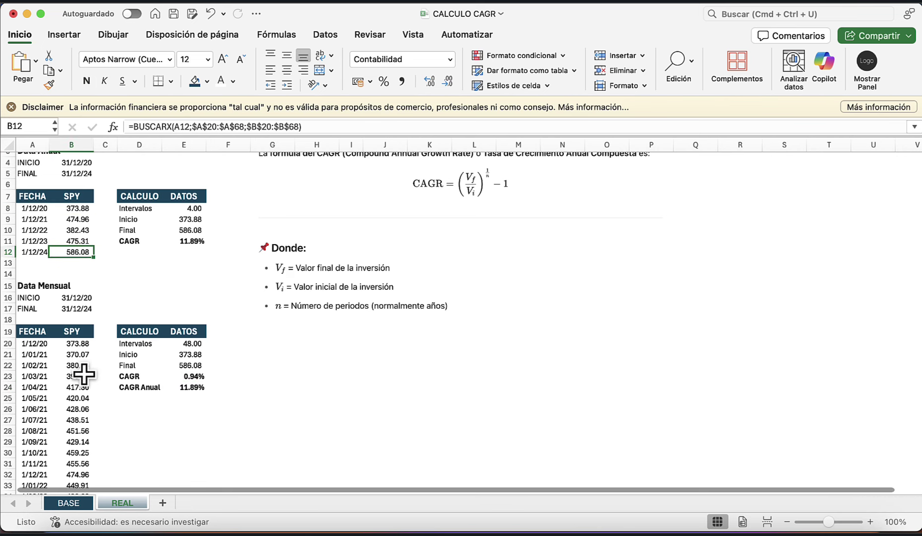
Compare the last monthly price in B68 with the weekly CAGR results and the last weekly date and price in row 285
scroll(85, 375, "down", 20)
scroll(85, 371, "up", 10)
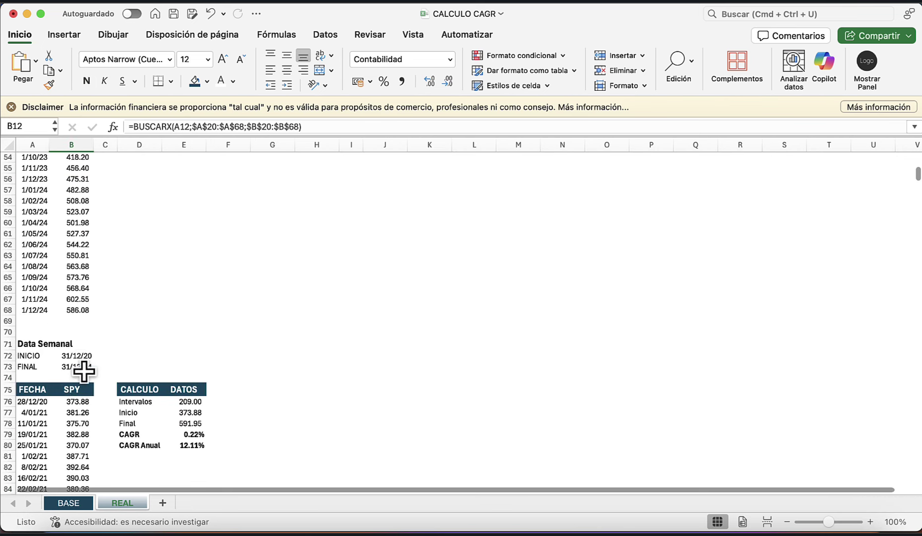
left_click(79, 310)
scroll(150, 368, "down", 2)
scroll(150, 369, "down", 3)
left_click(182, 345)
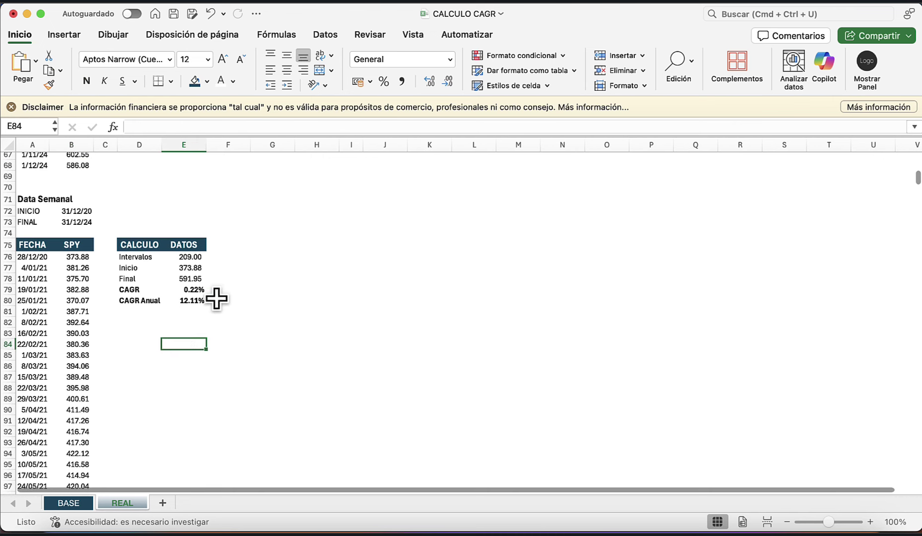
left_click(216, 299)
left_click(182, 323)
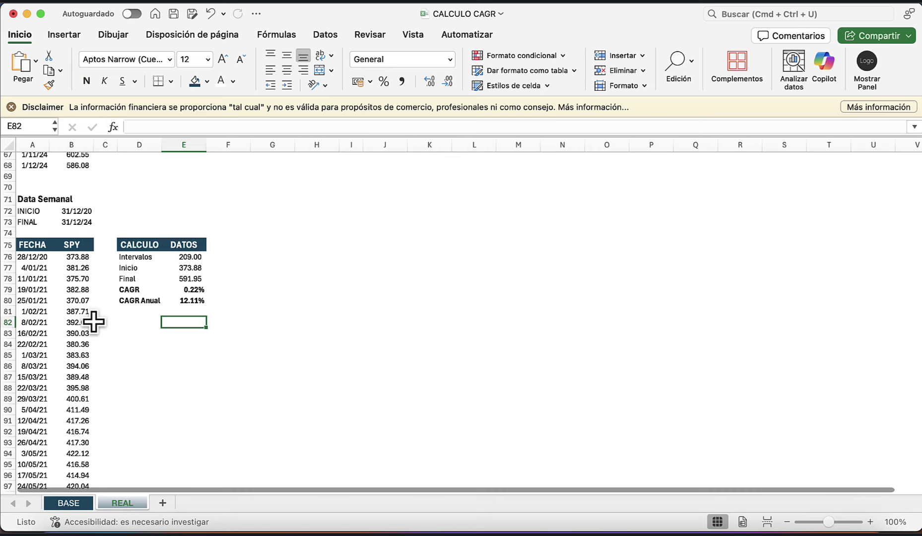
scroll(93, 322, "down", 20)
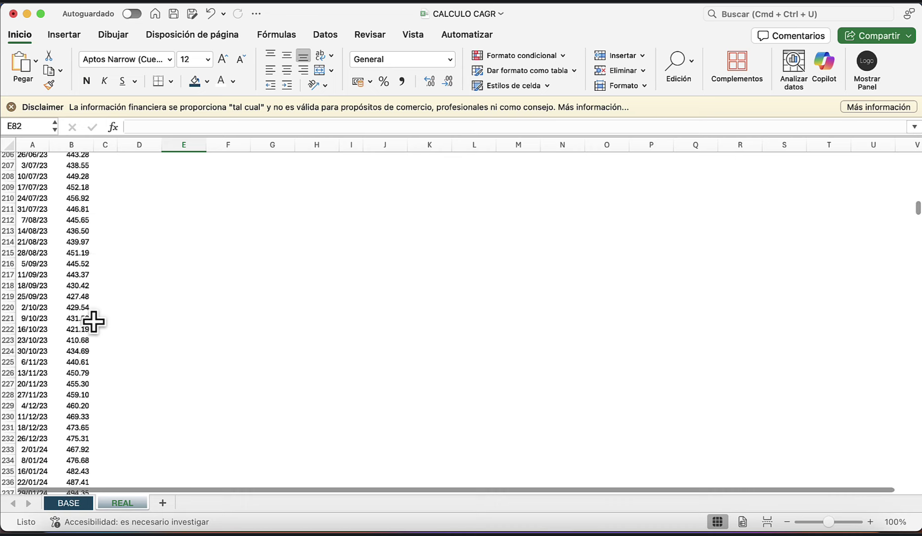
scroll(94, 322, "down", 11)
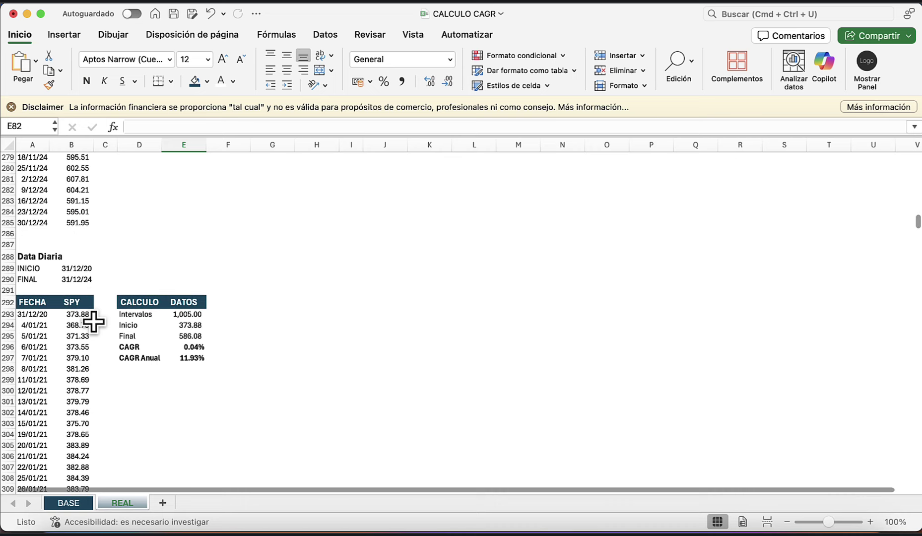
left_click(24, 225)
left_click(82, 224)
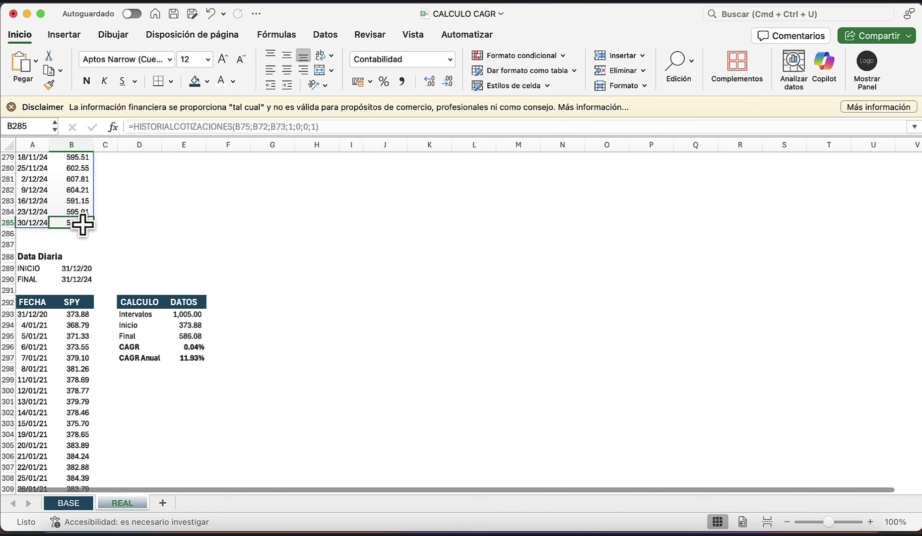
Enter the date 27/12/2024 in E285, beside the last weekly row, to compare it with the week's date and price
left_click(133, 229)
left_click(188, 230)
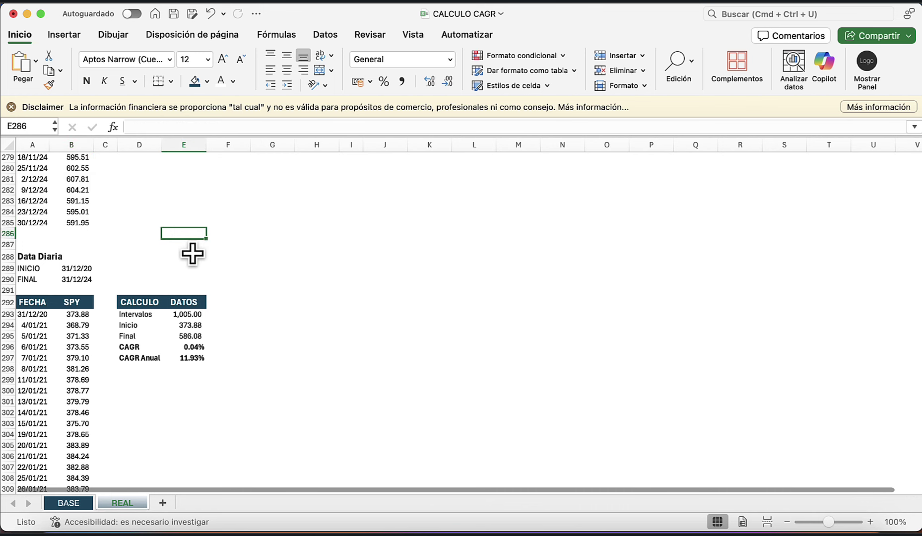
key("Up")
type("27/")
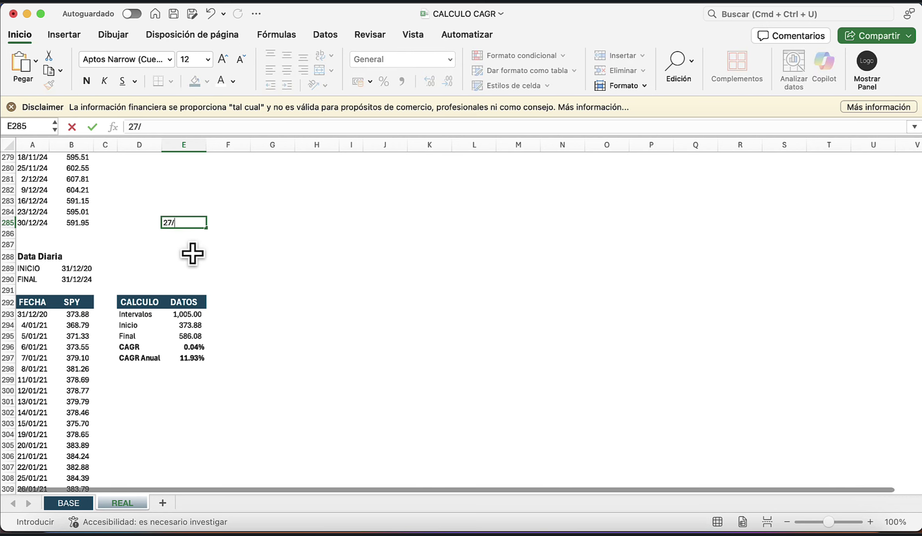
type("12/")
type("2")
type("024")
key("BackSpace")
type("4")
key("Return")
key("Up")
key("Left")
key("Left")
key("Left")
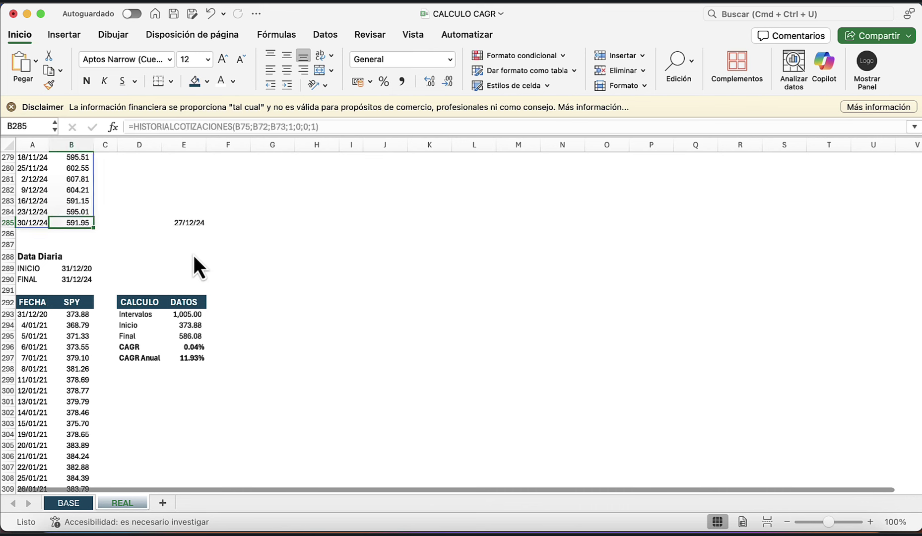
key("Right")
key("Right")
key("Right")
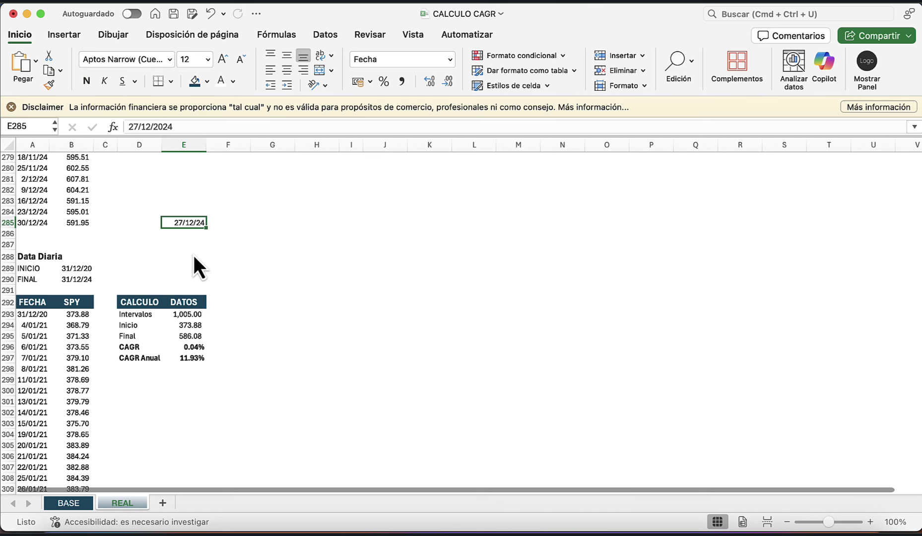
Clear the date in E285 by filling the blank cell E284 down to E286
left_click(40, 222)
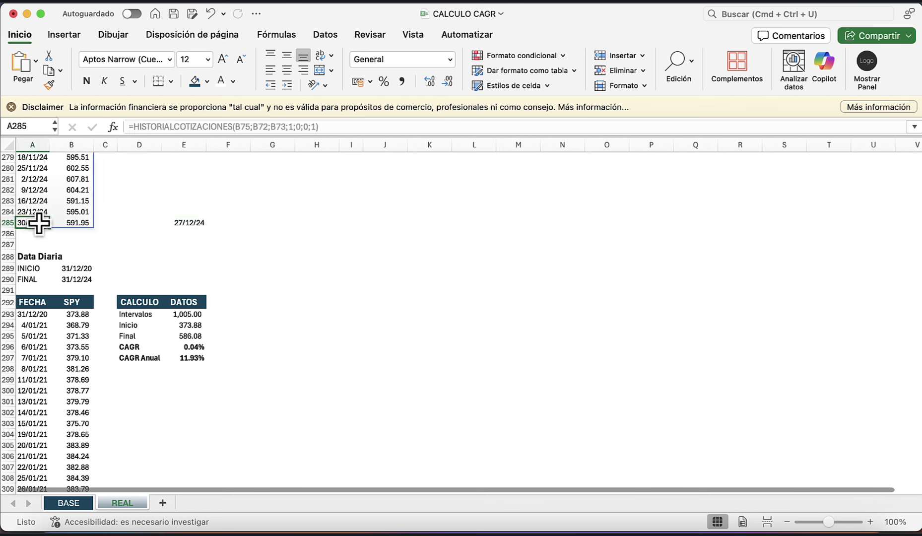
left_click(168, 224)
left_click(201, 214)
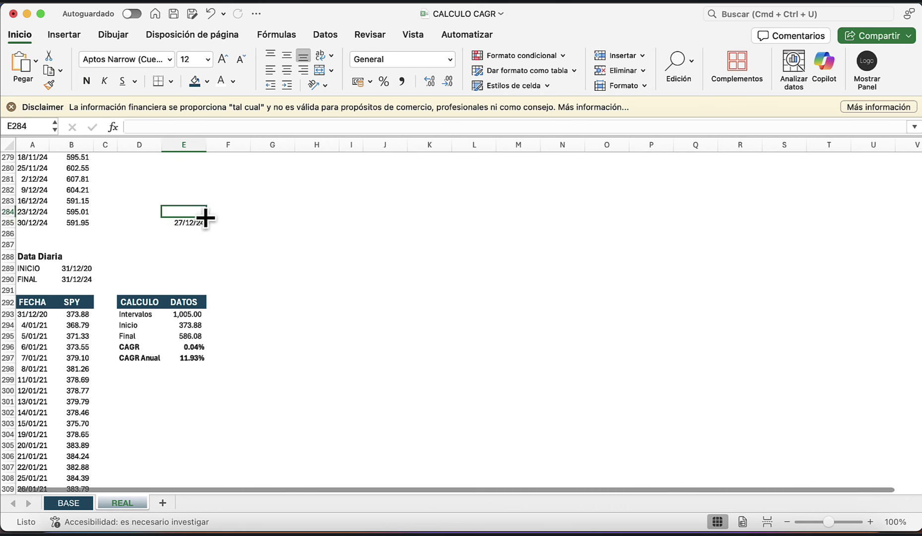
left_click_drag(206, 217, 206, 237)
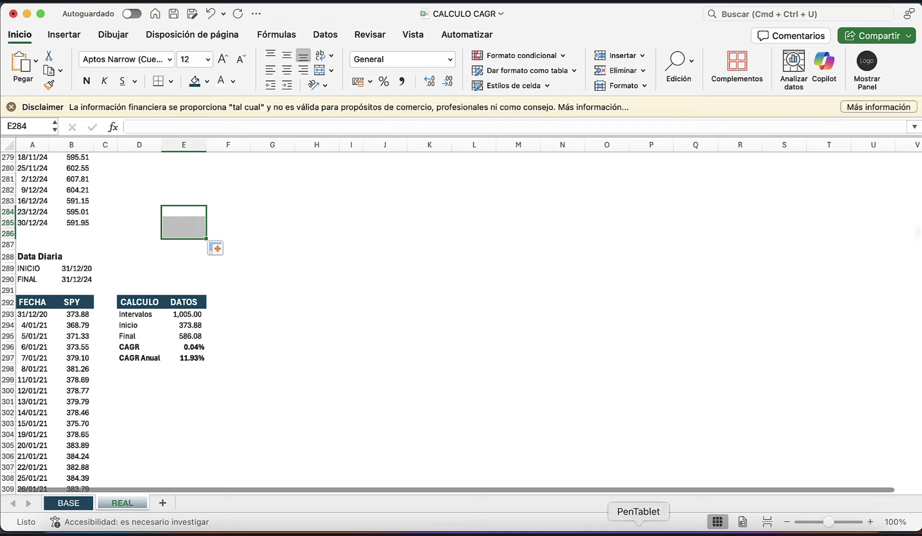
Switch to Yahoo Finance in Chrome, search for spy and open the SPDR S&P 500 ETF's historical data
left_click(680, 530)
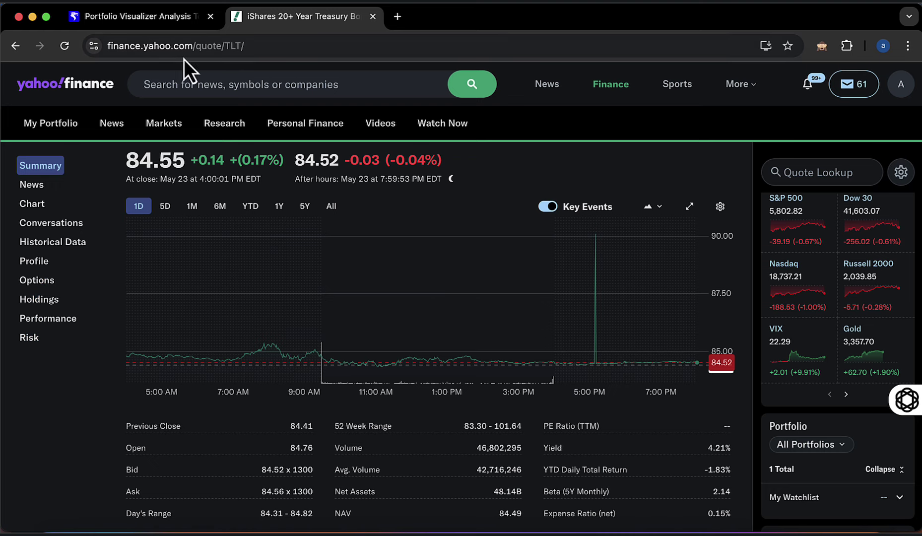
left_click(183, 84)
type("spy")
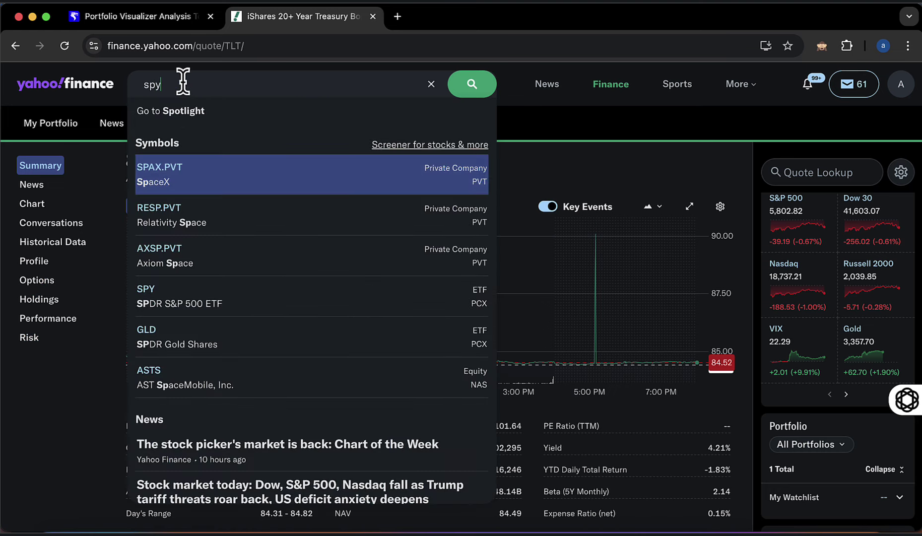
left_click(179, 141)
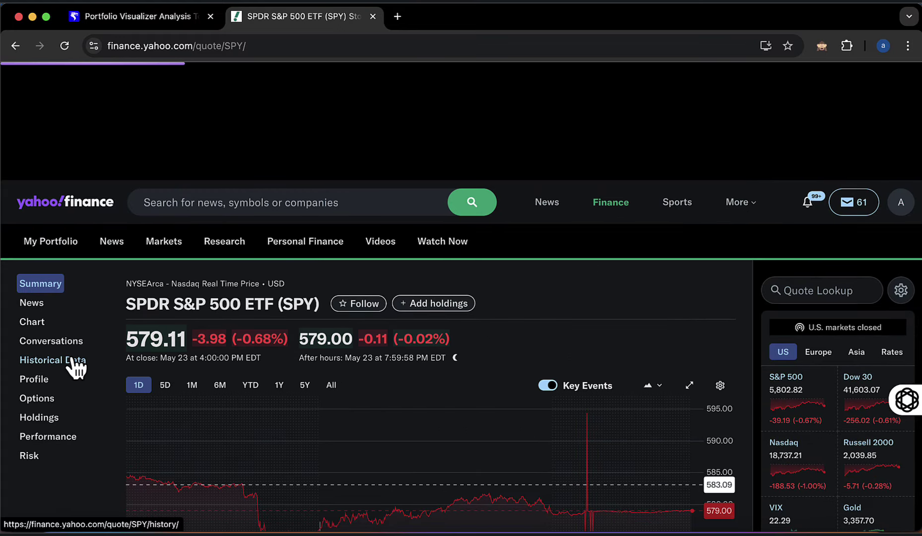
left_click(74, 361)
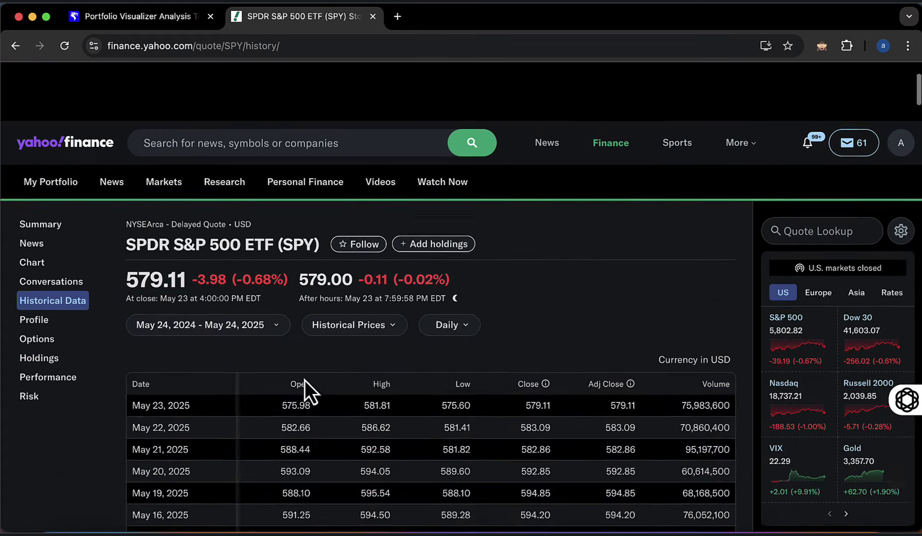
Set SPY's historical price range from 01/12/2020 to 05/01/2025 and apply it
scroll(305, 380, "down", 2)
left_click(262, 214)
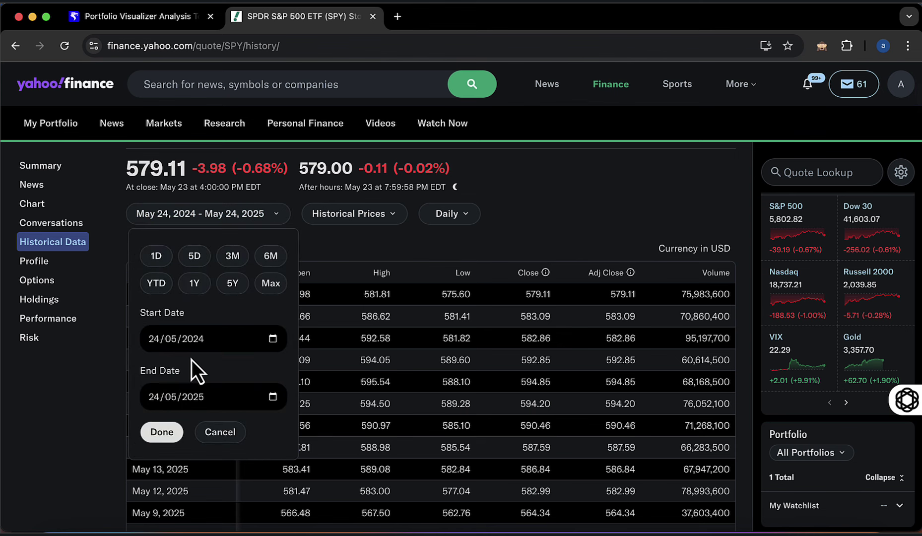
left_click(154, 339)
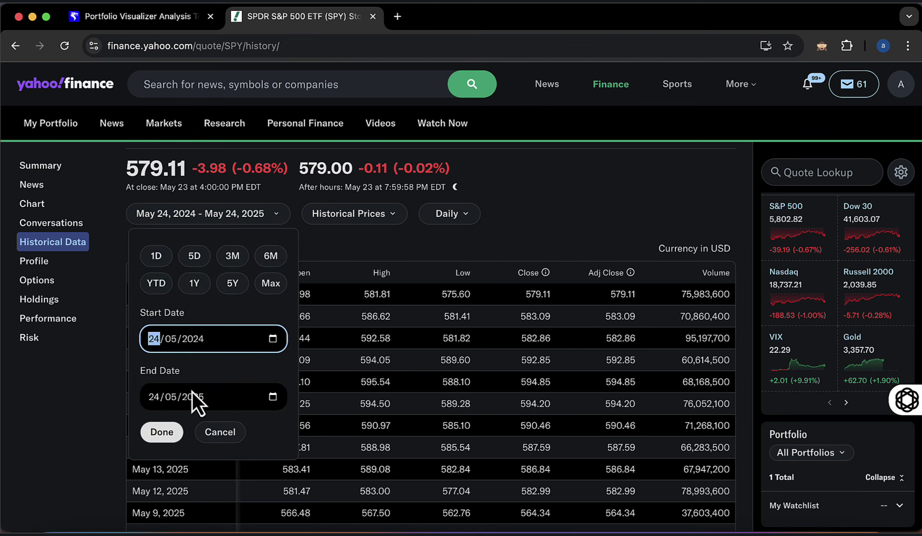
type("01/12/2")
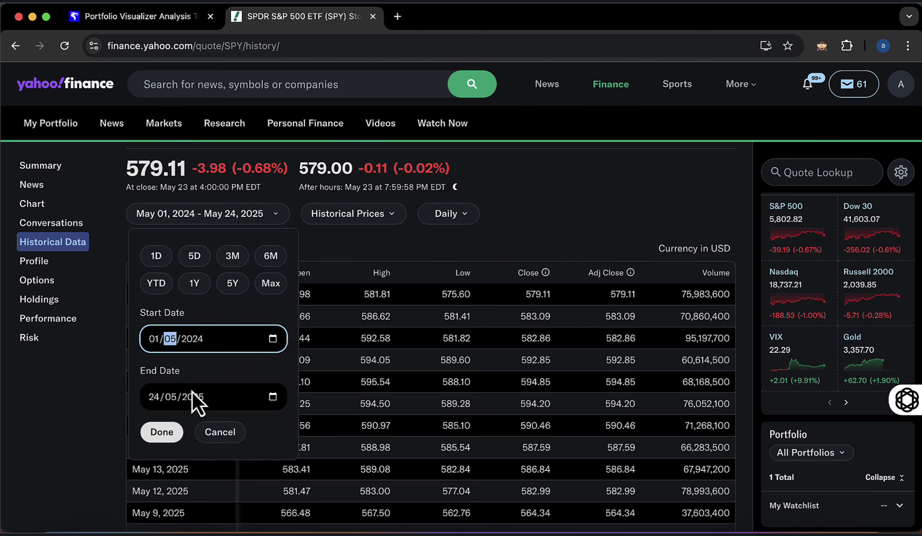
type("020")
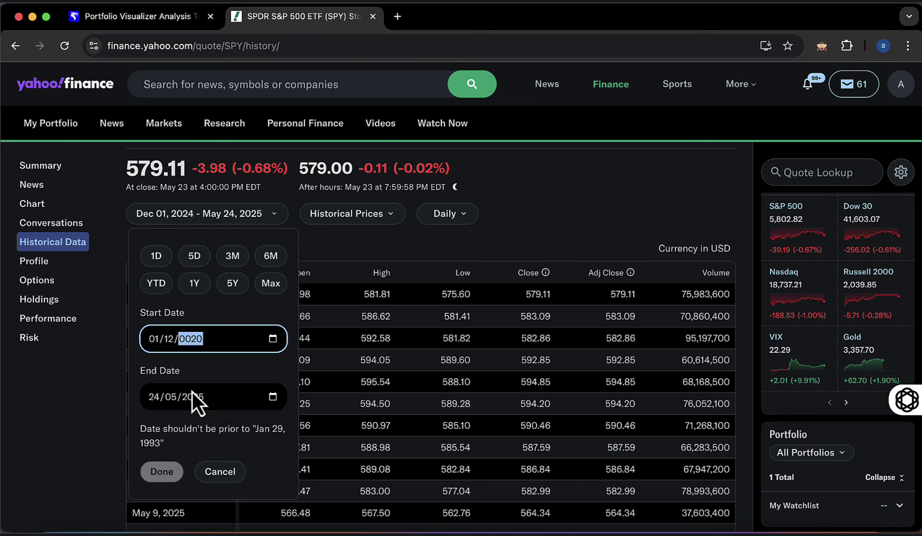
left_click(156, 405)
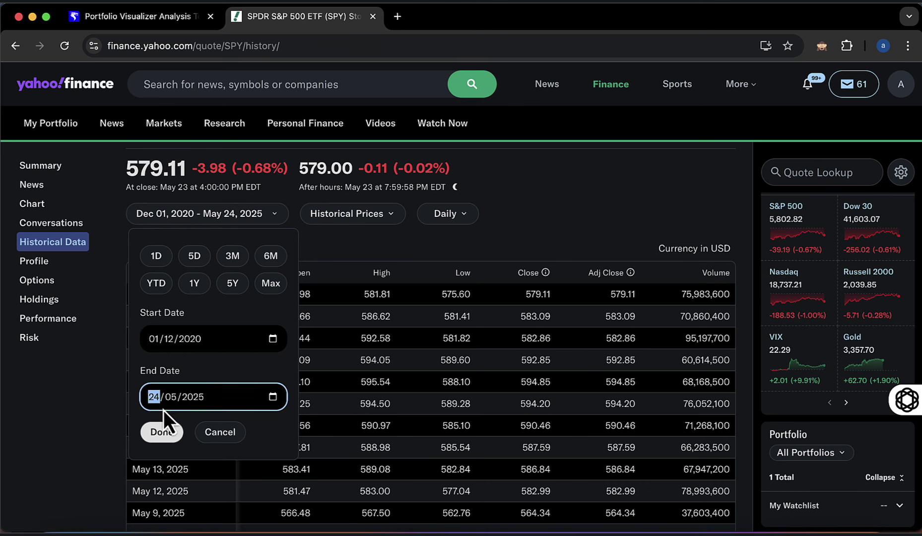
type("05/0")
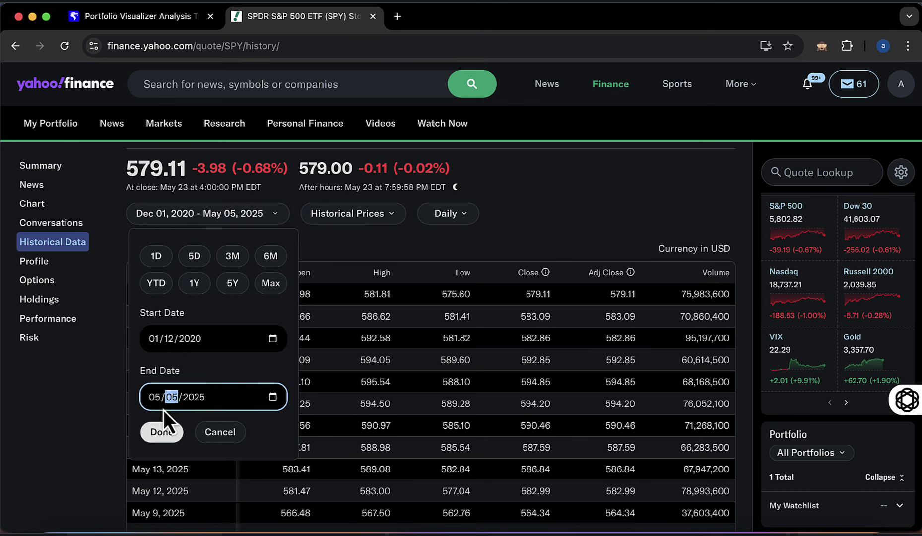
type("1")
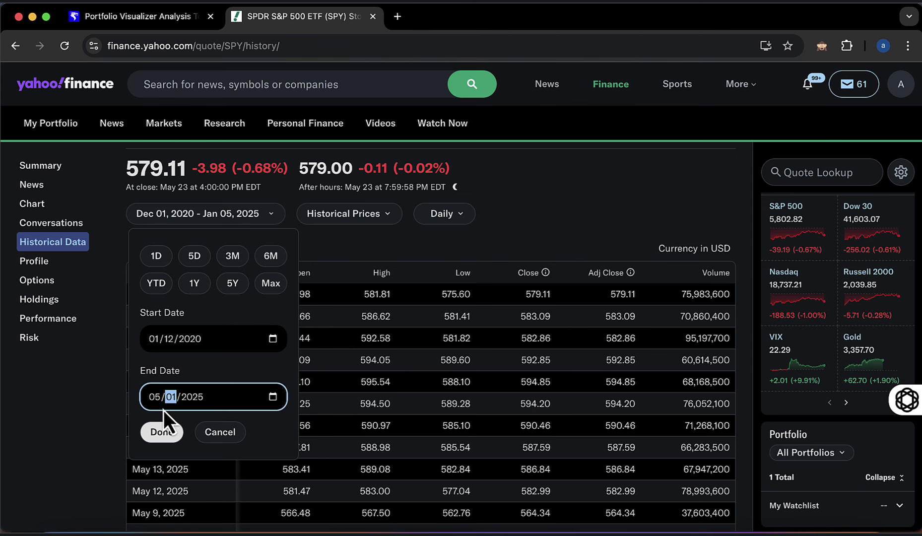
left_click(164, 431)
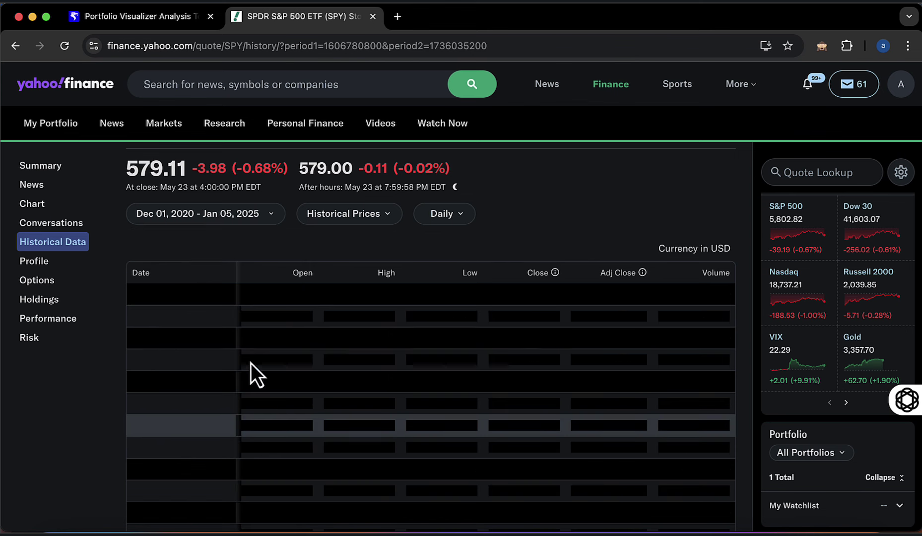
Show SPY's prices at weekly frequency and compare the last week's close with B285 in the Excel REAL sheet
left_click(462, 217)
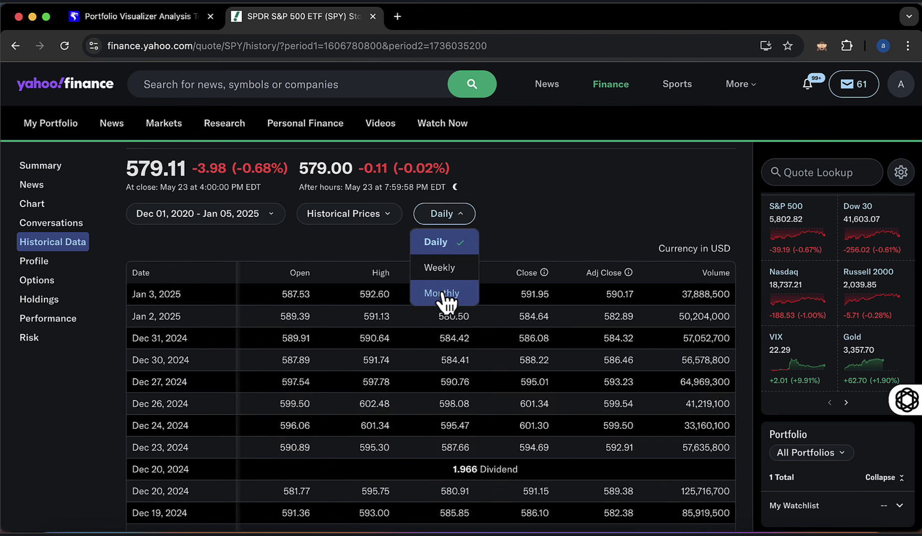
left_click(436, 271)
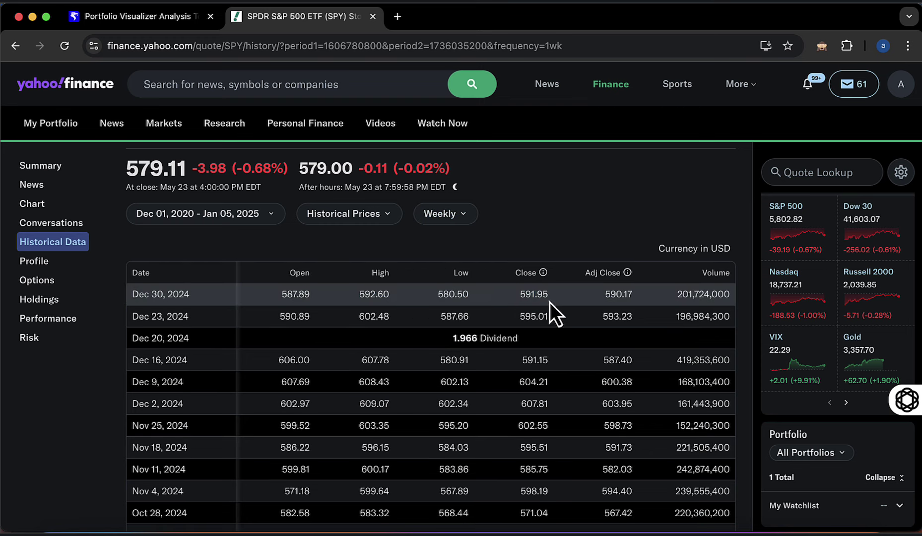
key("super+Tab")
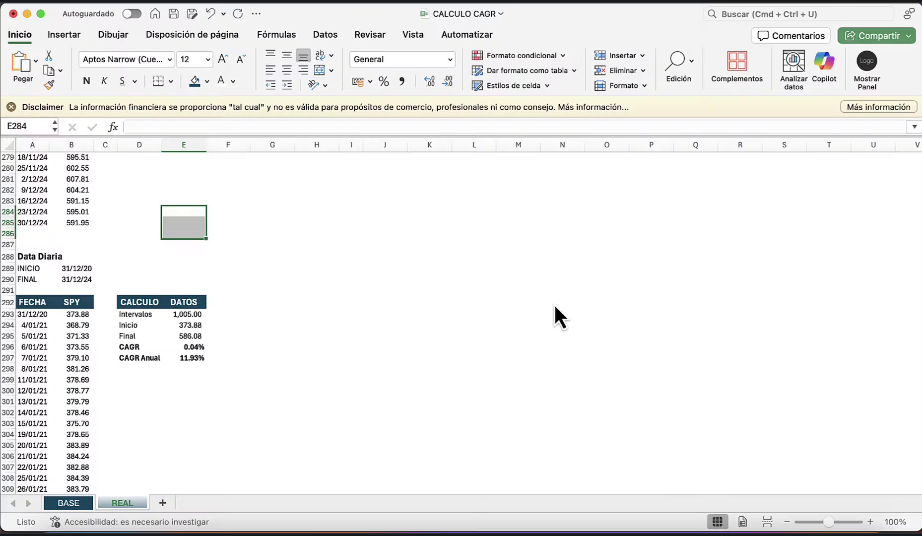
left_click(87, 224)
scroll(129, 220, "up", 10)
scroll(130, 220, "up", 20)
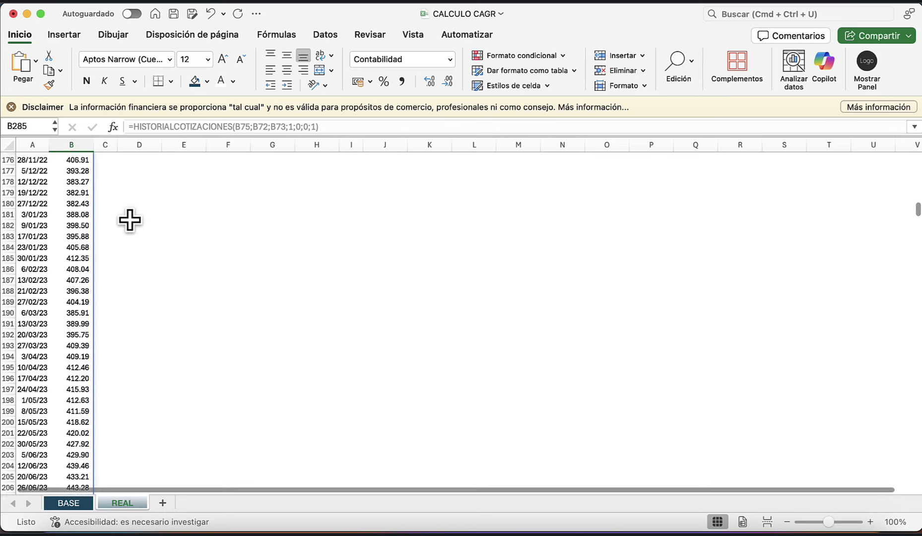
scroll(130, 220, "down", 3)
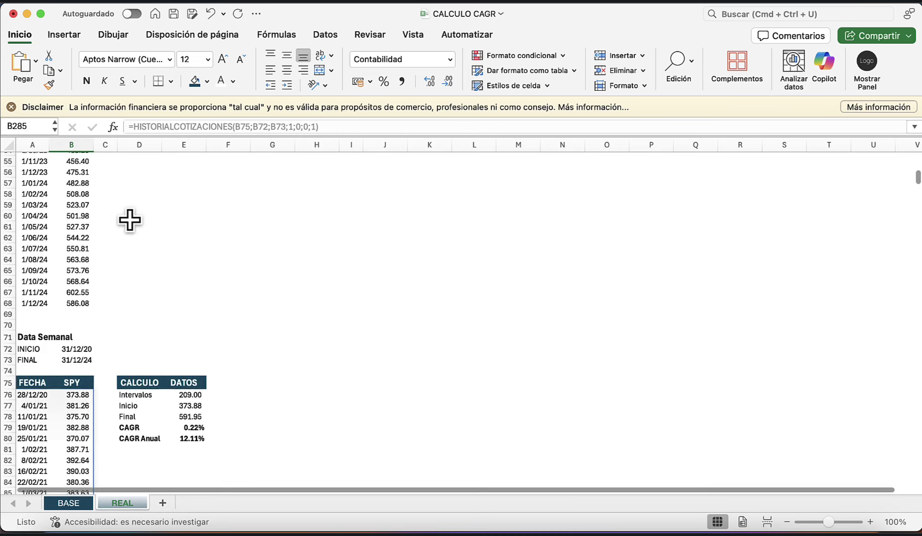
Return to Yahoo Finance and show SPY's prices at daily frequency to check the closes around year-end 2024
key("super+Tab")
left_click(456, 222)
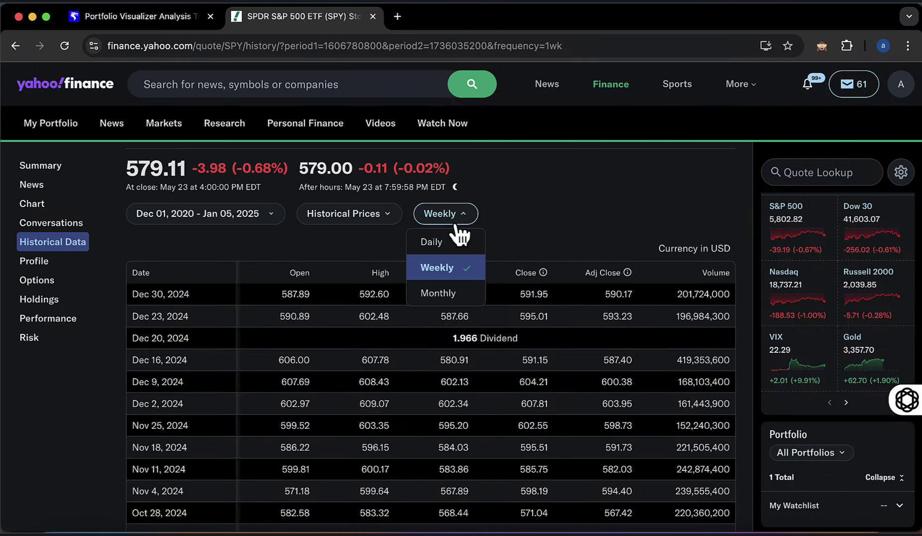
left_click(441, 245)
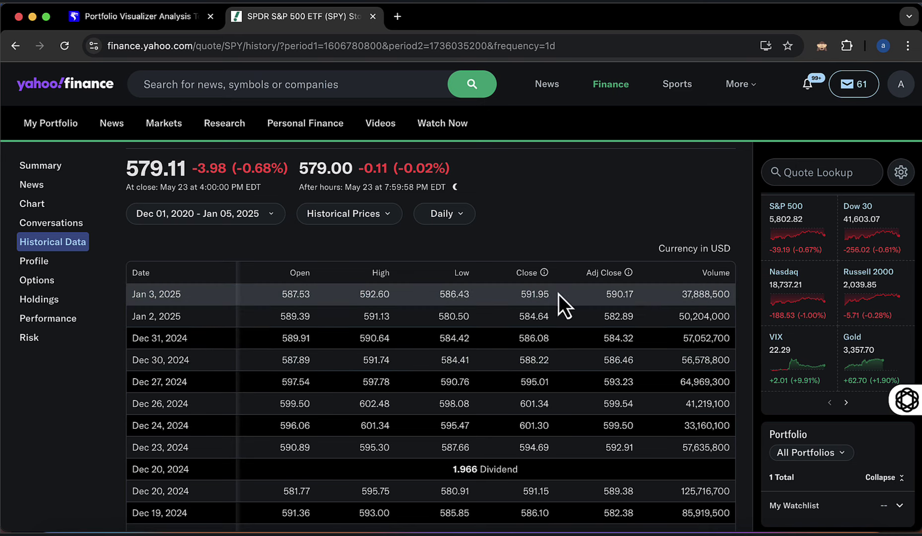
Switch back to Excel and reference the last monthly price, B68, in F78 beside the weekly Final value
key("super+Tab")
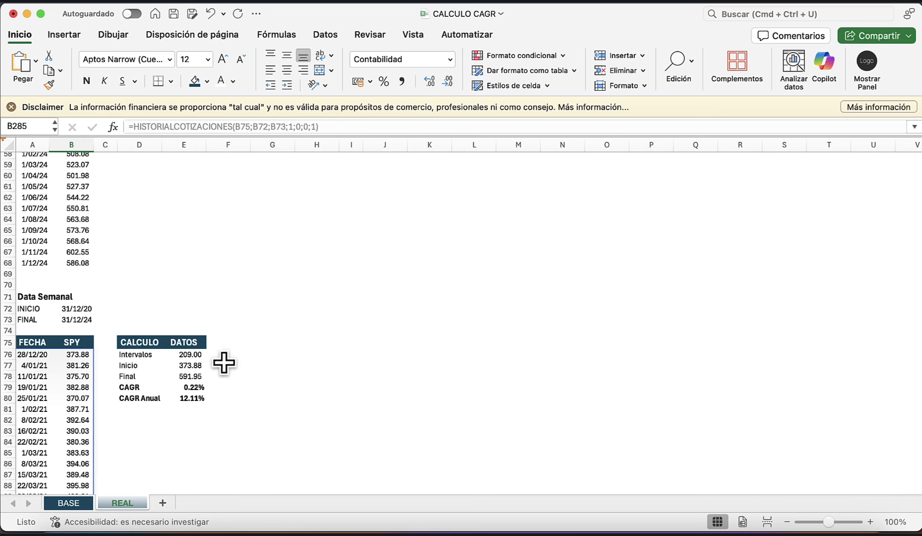
left_click(176, 375)
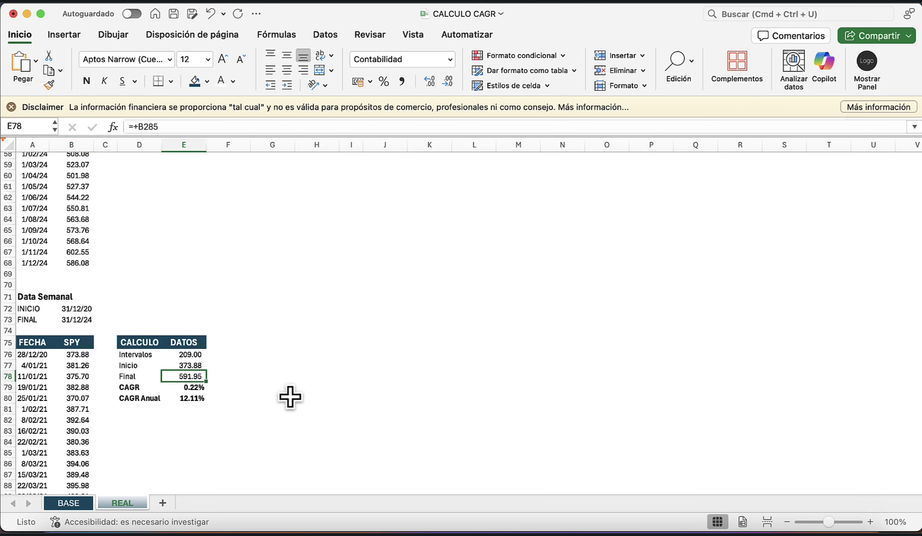
key("Right")
type("+")
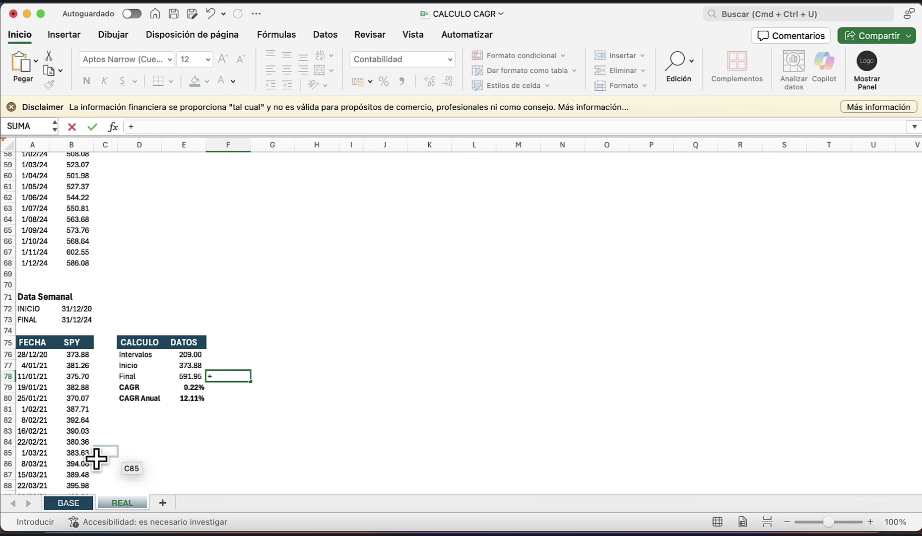
left_click(76, 261)
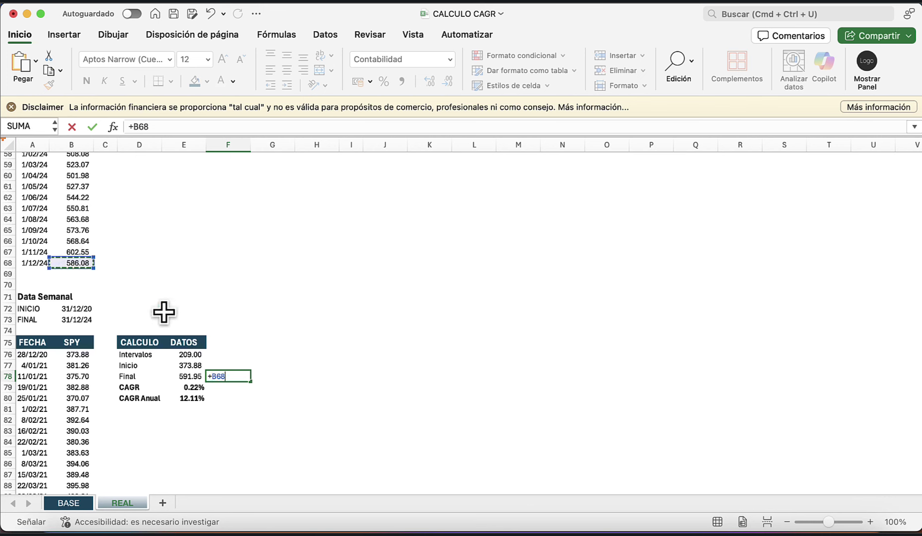
key("Return")
key("Up")
key("Up")
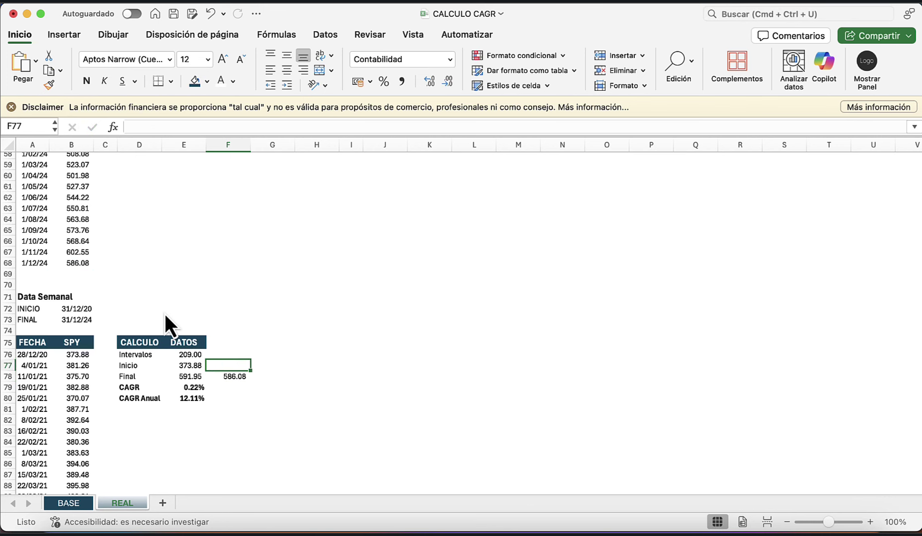
Reference the weekly Inicio value E77 in F77 and the Intervalos value E76 in F76
key("Down")
key("Down")
key("Down")
key("Up")
key("Left")
key("Right")
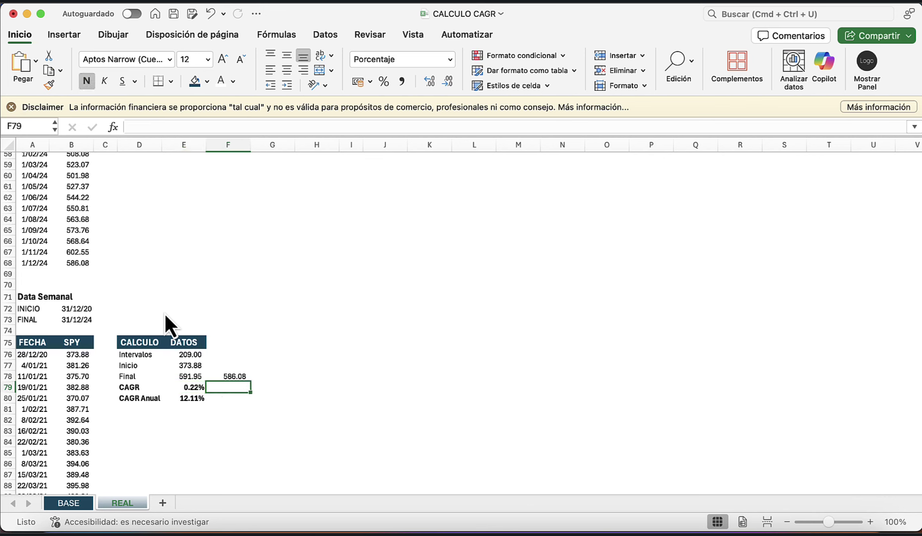
key("Up")
key("Up")
type("+")
key("Left")
key("Return")
key("Up")
key("Up")
type("+")
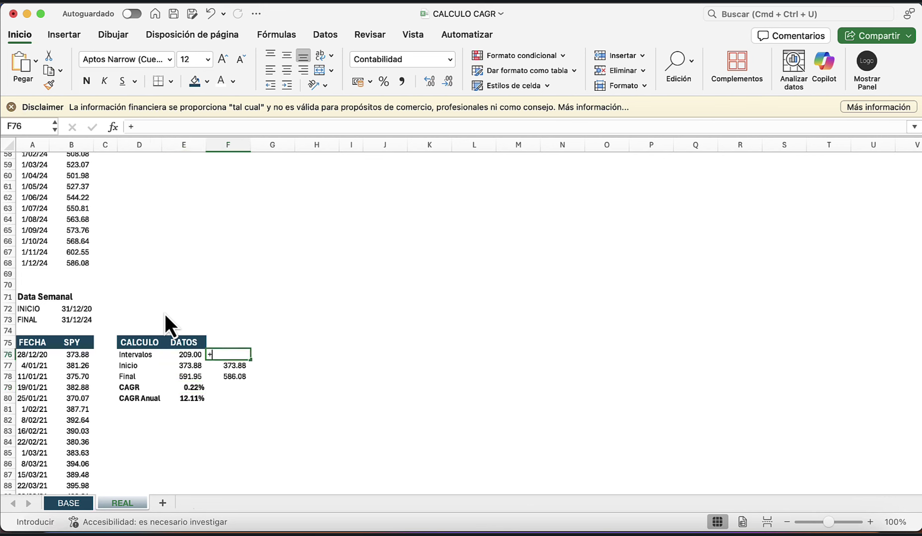
key("Left")
key("Return")
Copy the weekly CAGR and CAGR Anual formulas from E79:E80 into F79:F80 and review the annualised rate in F80
key("Down")
key("Down")
key("Left")
key("shift+Down")
key("super+c")
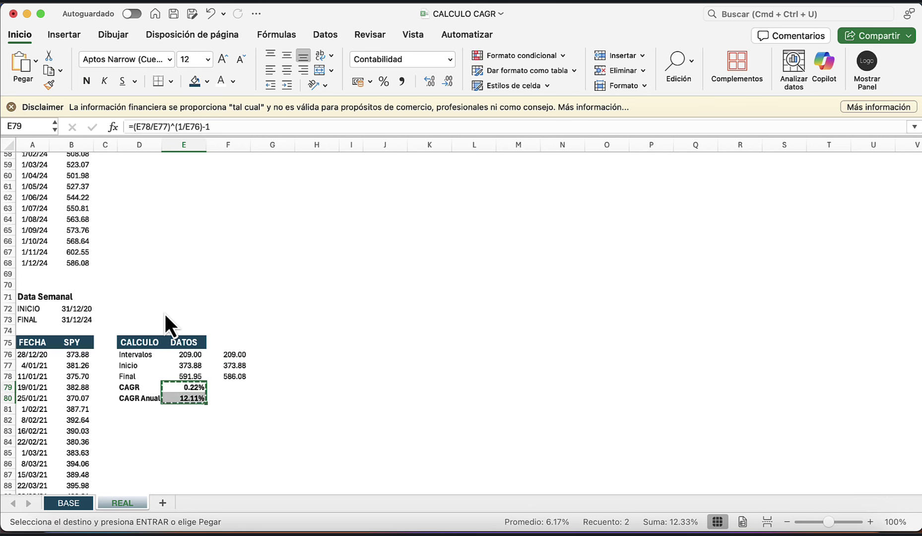
key("Right")
key("super+v")
key("Escape")
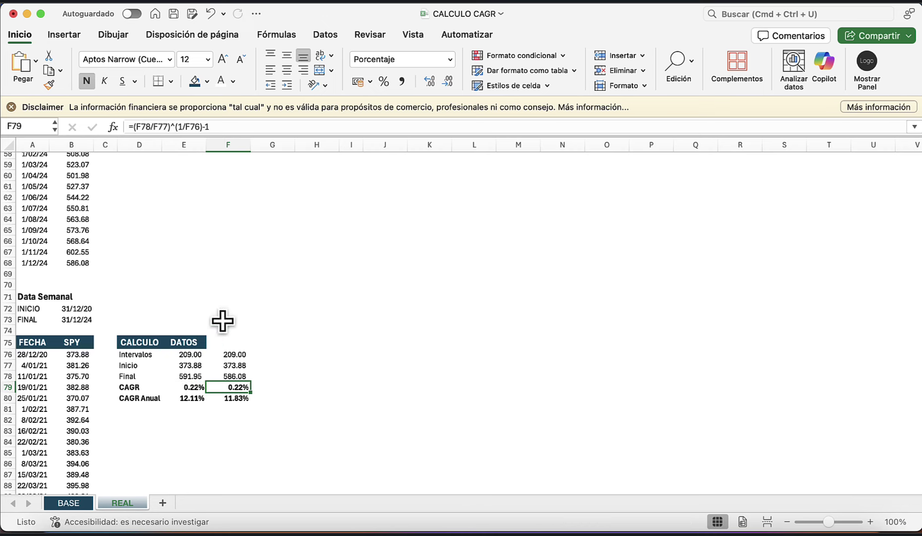
left_click(234, 399)
scroll(234, 281, "up", 15)
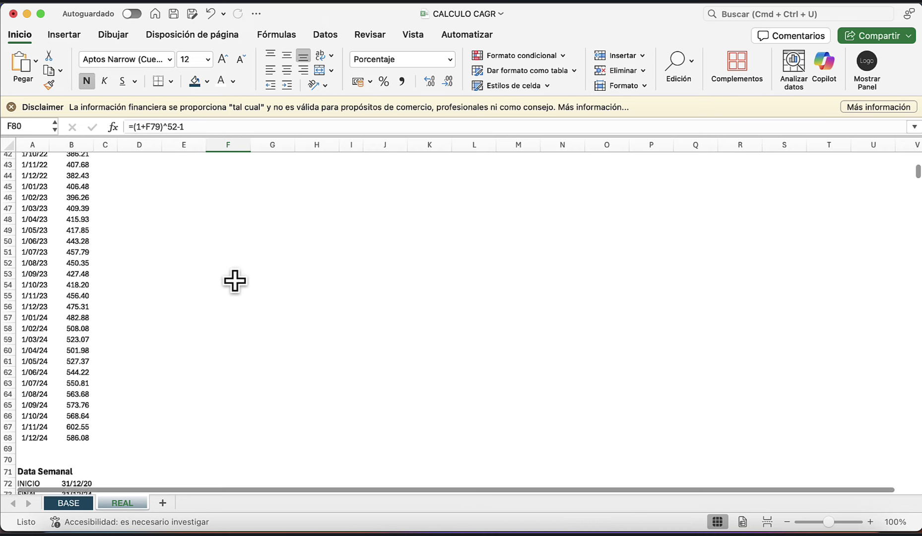
scroll(203, 424, "down", 20)
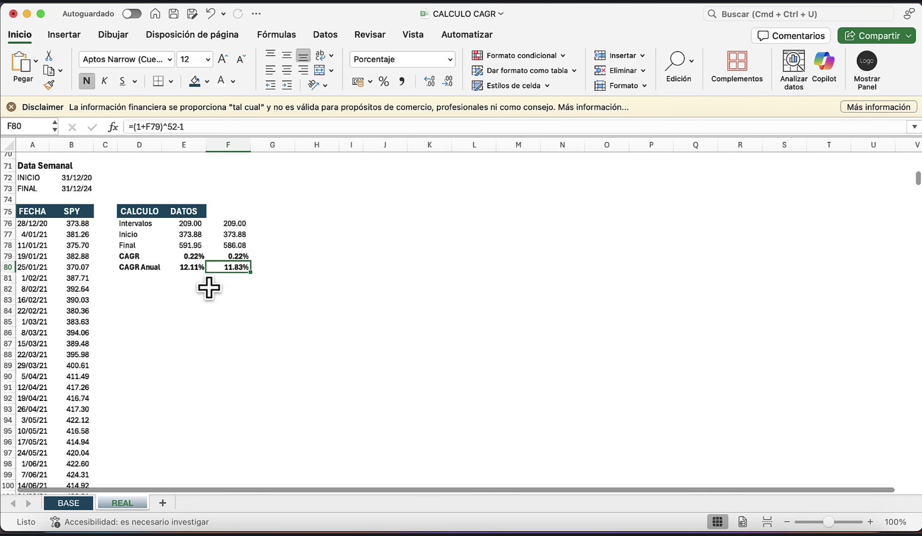
Check the weekly annualisation formula in E80 and calculate the average weeks per year in G76 with =E76/4
left_click(188, 268)
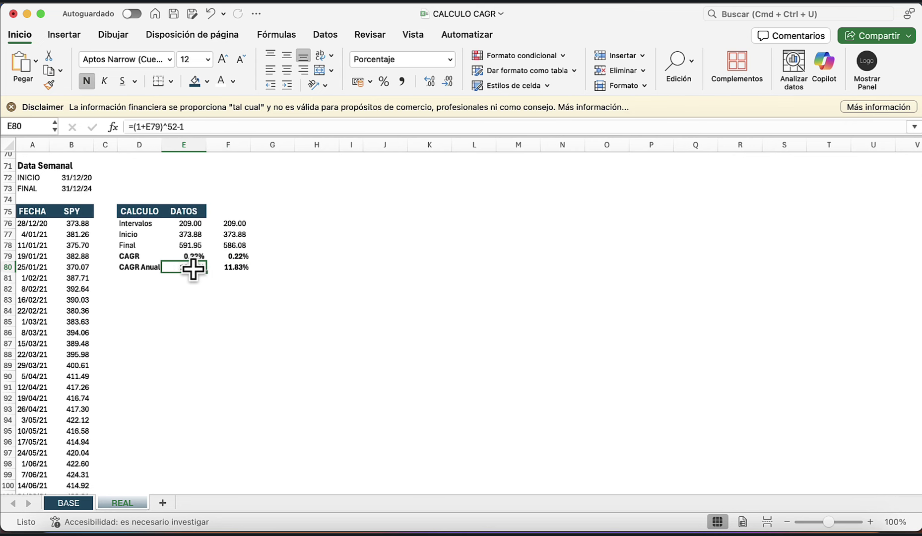
left_click(267, 222)
type("=")
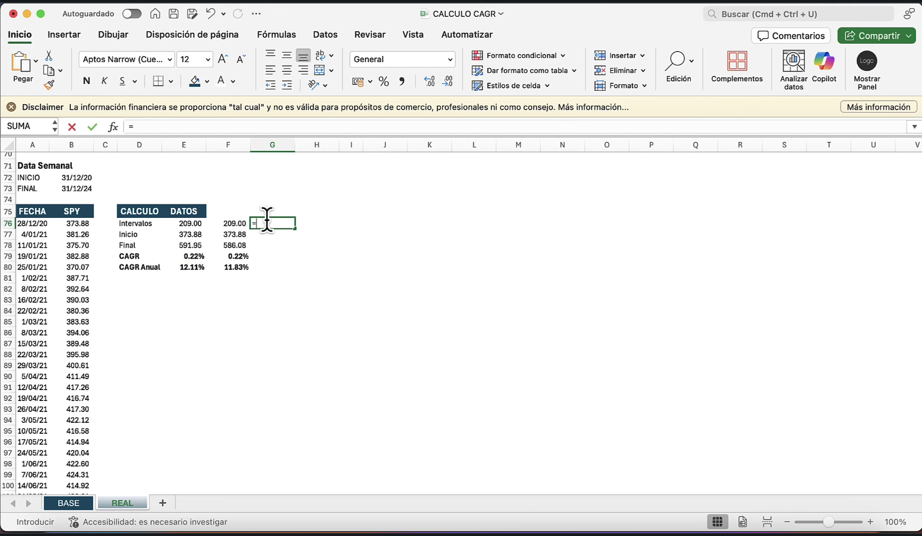
key("Left")
key("Left")
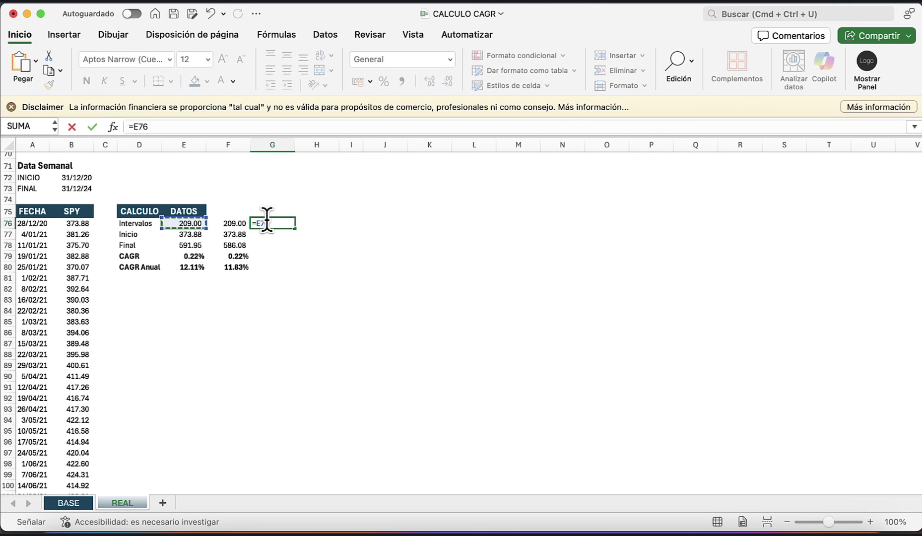
type("/4")
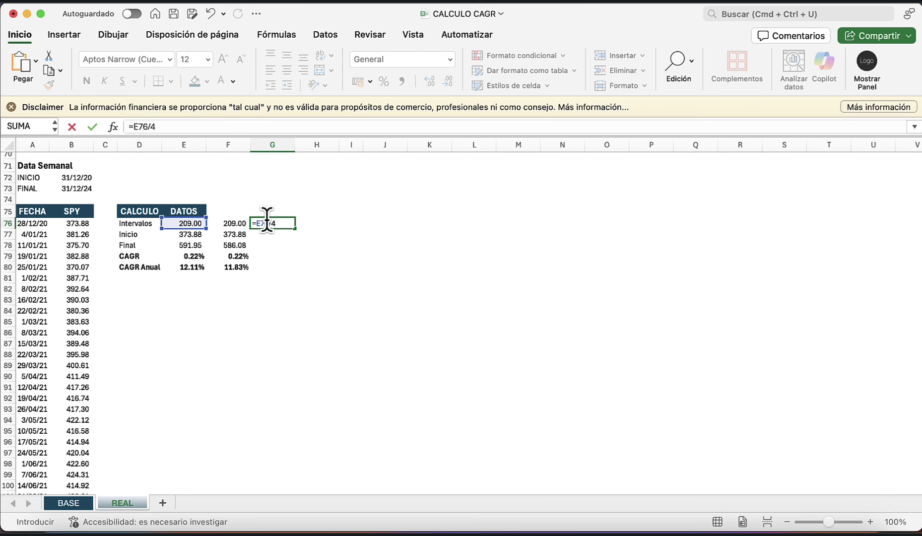
key("Return")
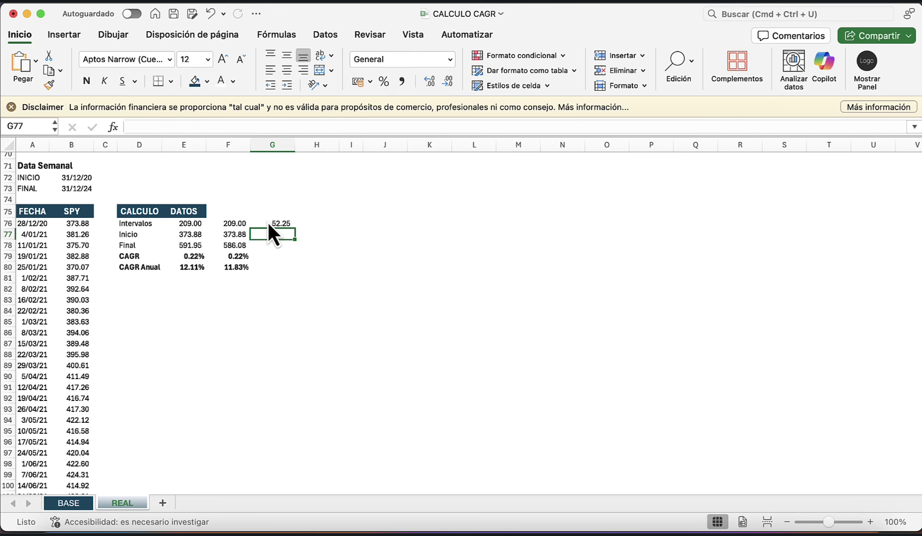
Set the annualisation exponent in the weekly formula F80 to 52.25 and compare the rate with the annual and monthly ones
left_click(268, 223)
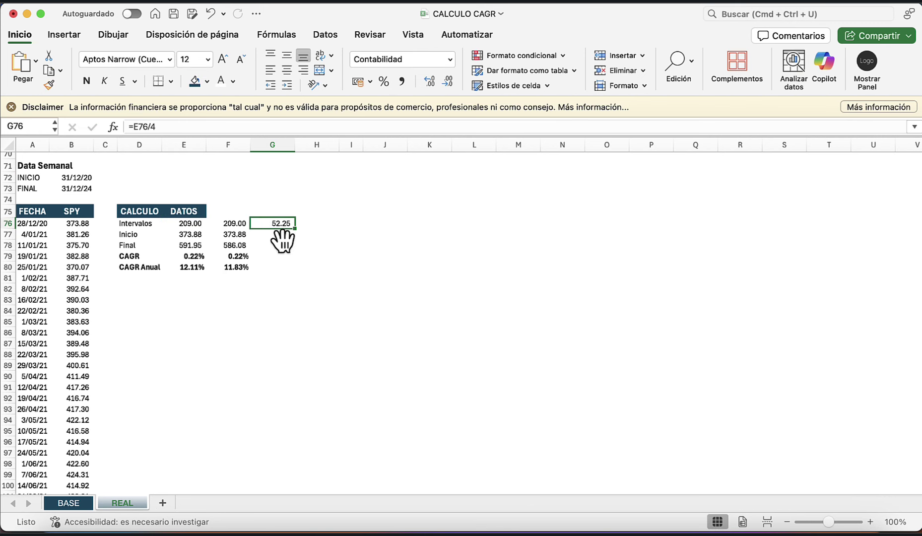
left_click(237, 267)
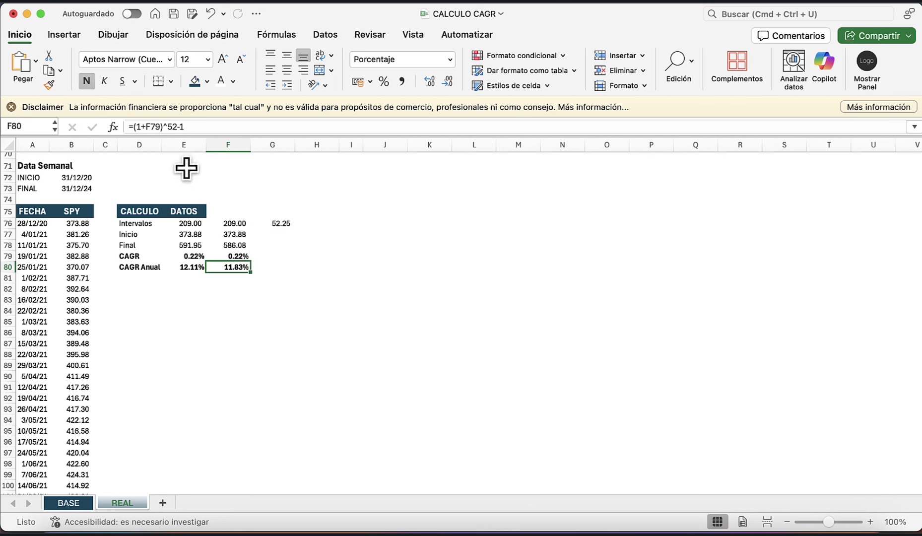
left_click(177, 126)
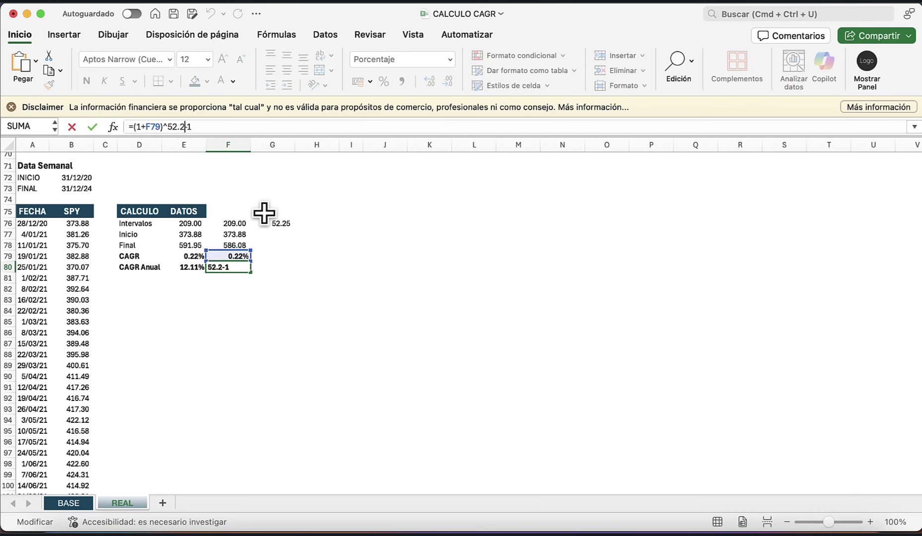
type(".25")
key("Return")
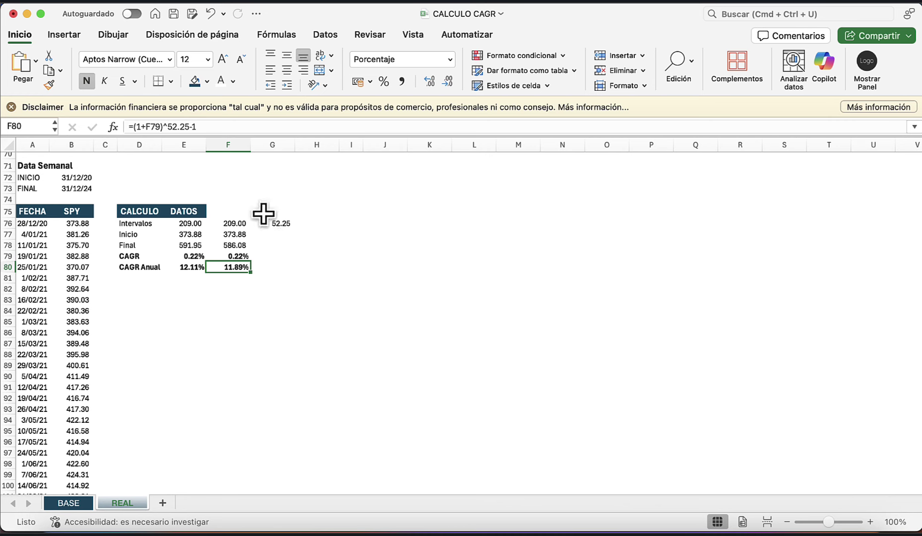
scroll(297, 275, "up", 20)
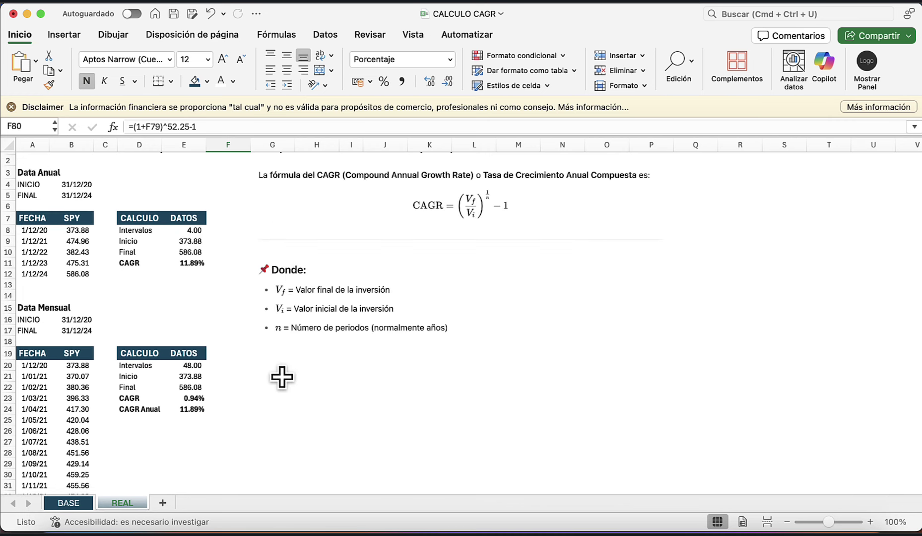
Reference the daily Intervalos value E293 in F293 beside the Data Diaria calculation table
scroll(282, 377, "down", 20)
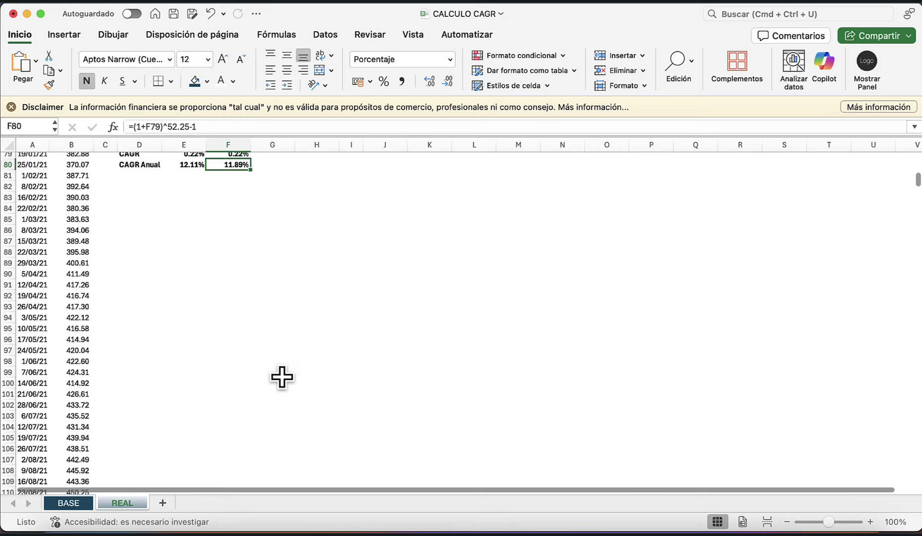
scroll(282, 378, "down", 20)
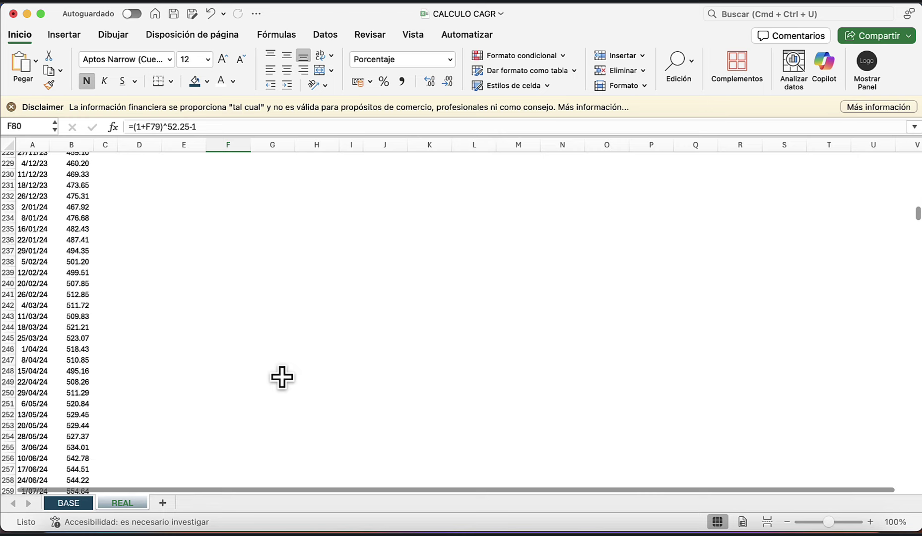
scroll(282, 377, "up", 6)
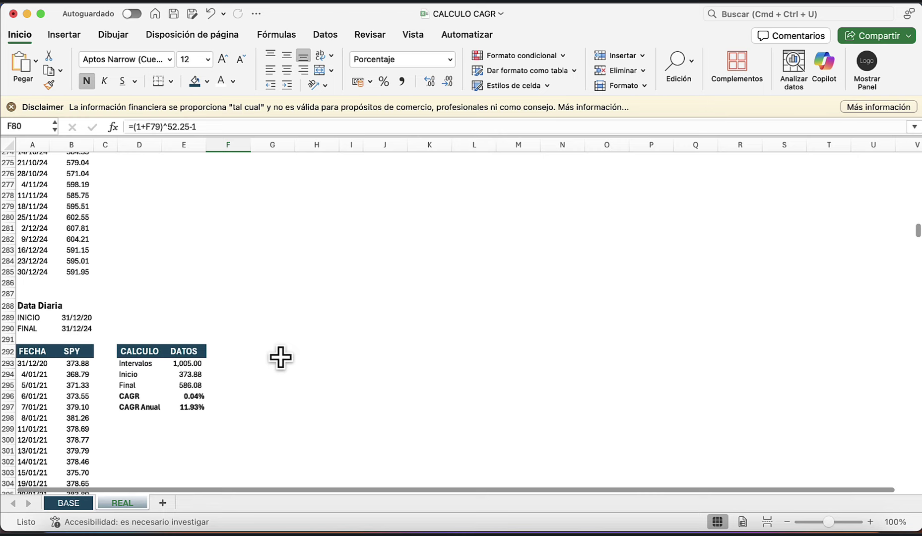
left_click(193, 396)
left_click(236, 392)
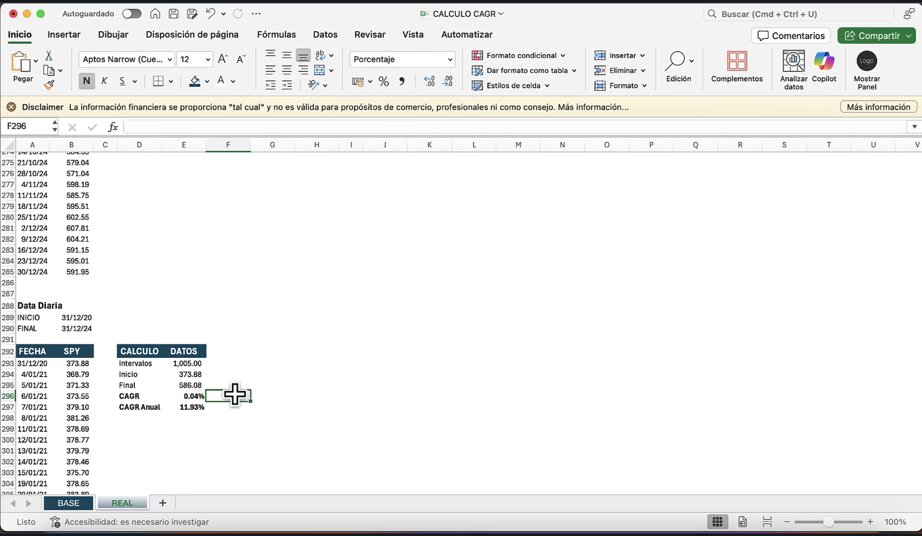
key("Up")
key("Up")
scroll(234, 392, "down", 3)
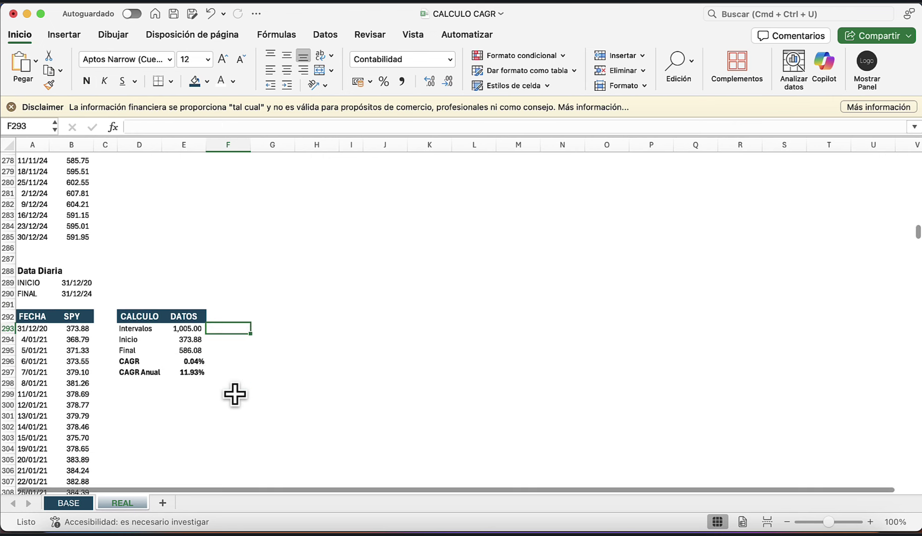
type("+")
key("Left")
key("Escape")
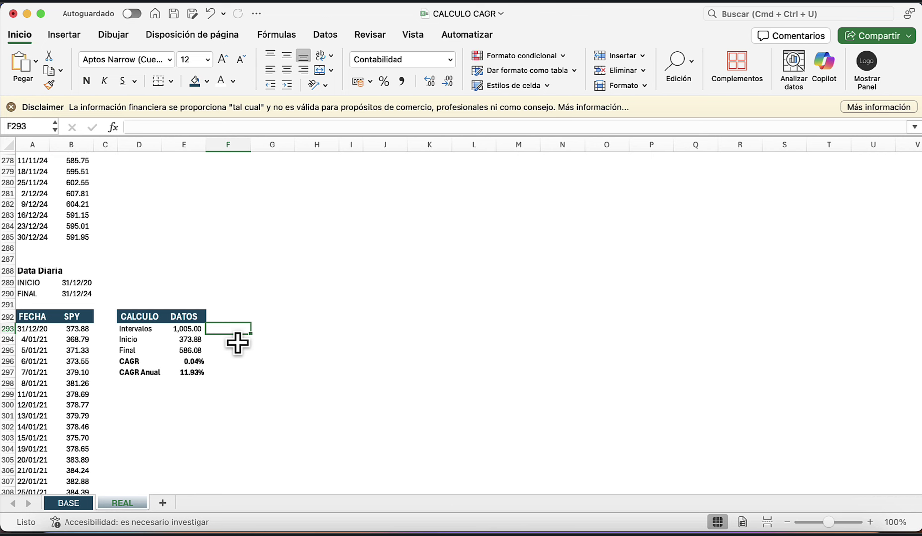
type("+")
key("Left")
key("Return")
Reference the daily Inicio and Final values E294 and E295 in F294 and F295
type("+")
key("Left")
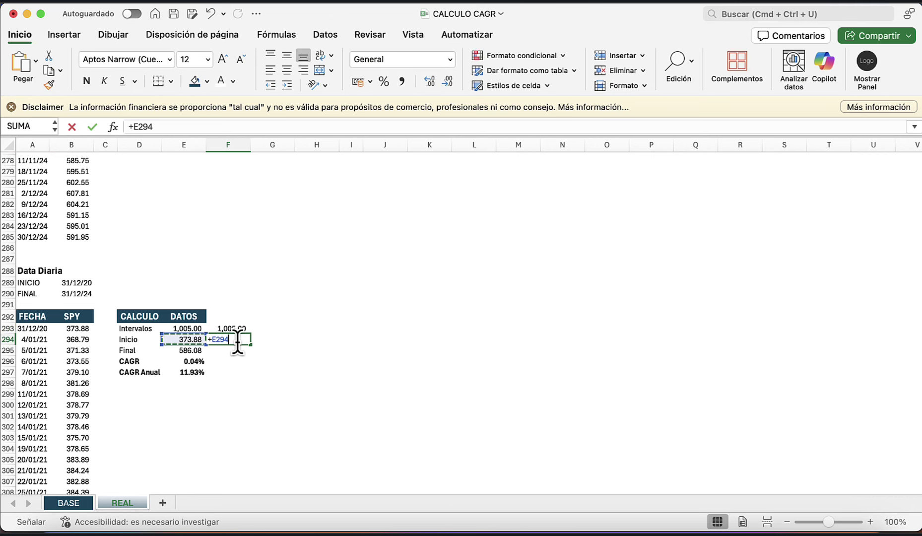
key("Return")
type("+")
key("Left")
key("Return")
Copy the daily CAGR and CAGR Anual formulas from E296:E297 into F296:F297
key("Left")
key("shift+Down")
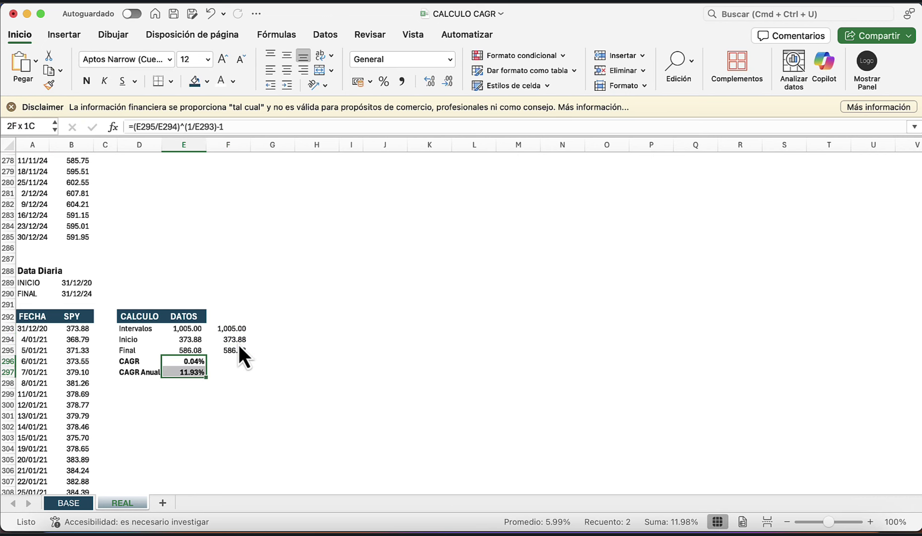
key("super+c")
key("Right")
key("super+v")
Calculate the average trading days per year in G293 with =F293/4
key("Right")
key("Up")
key("Up")
key("Escape")
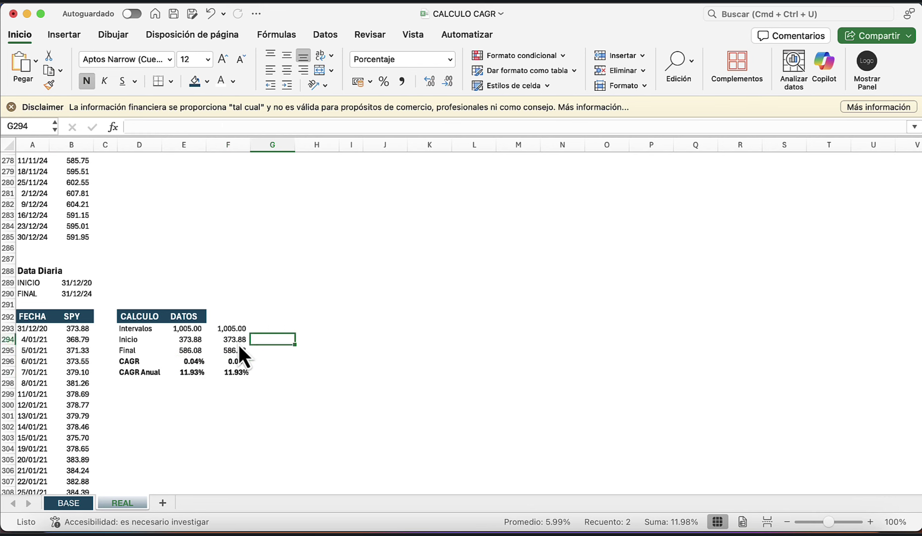
key("Up")
type("=")
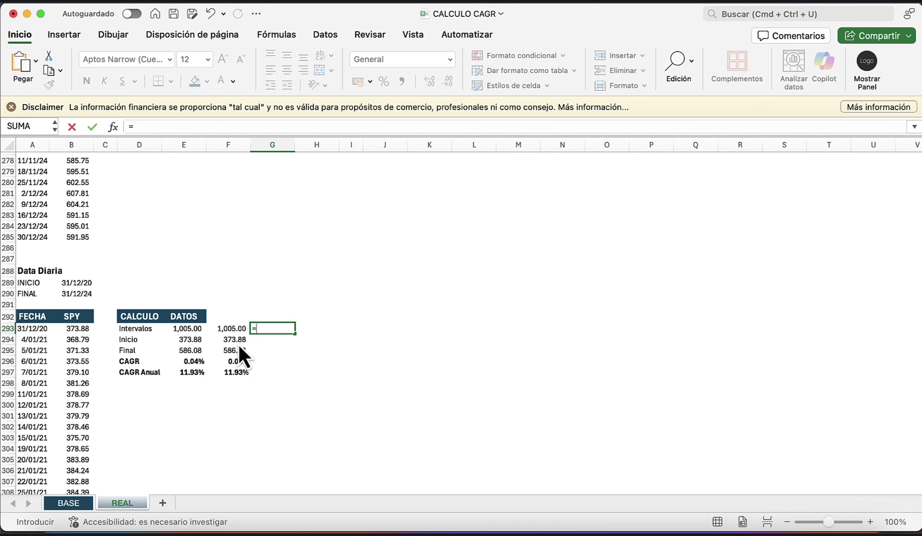
key("Left")
type("/4")
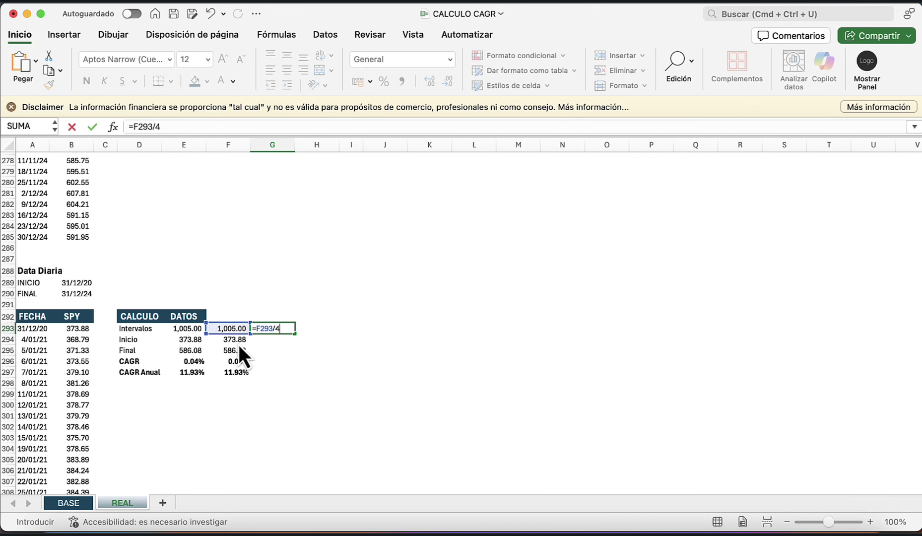
key("Return")
key("Up")
Change the daily annualisation formula in F297 to use an exponent of 251.25
key("Down")
key("Left")
key("Down")
key("Down")
key("Down")
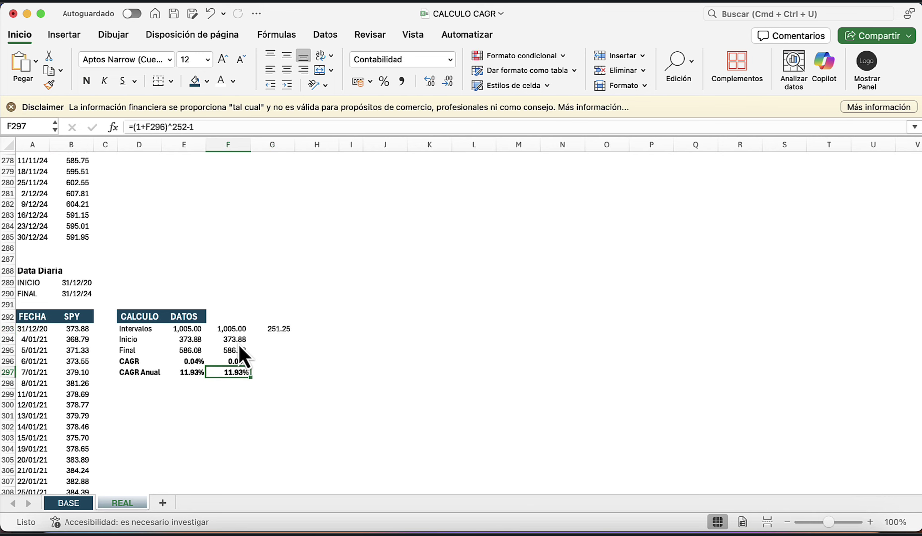
left_click(187, 127)
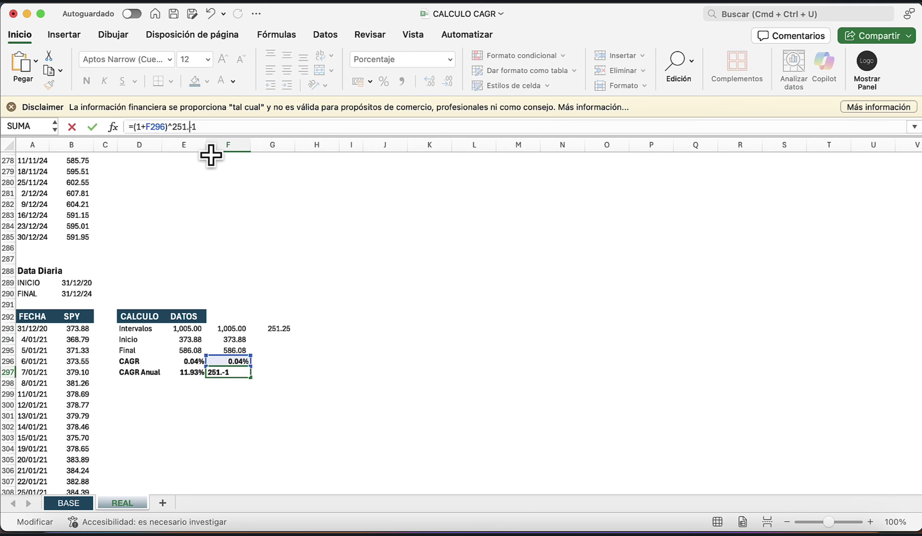
key("Return")
key("Up")
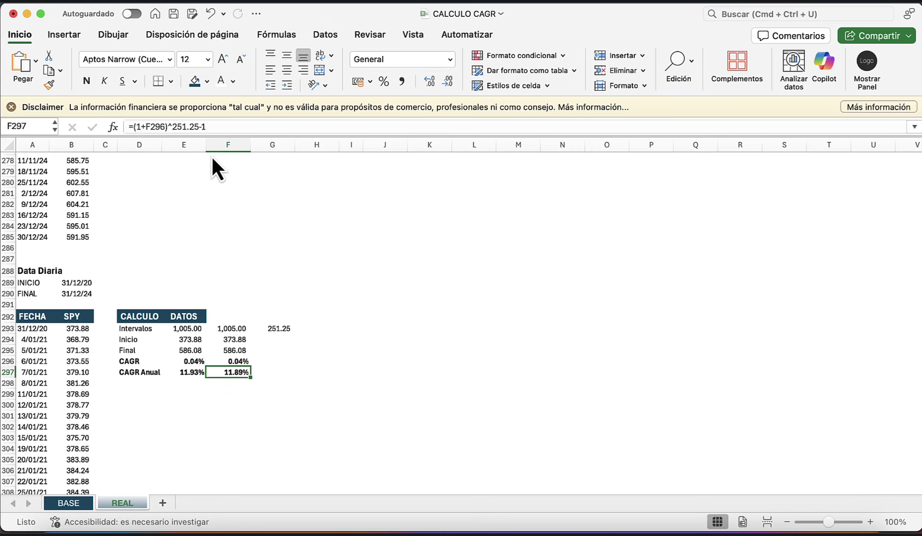
Compare the weekly, monthly and annual CAGR results, examining the monthly dates from A20 and the annualisation formula in E24
scroll(224, 242, "up", 10)
scroll(223, 242, "up", 20)
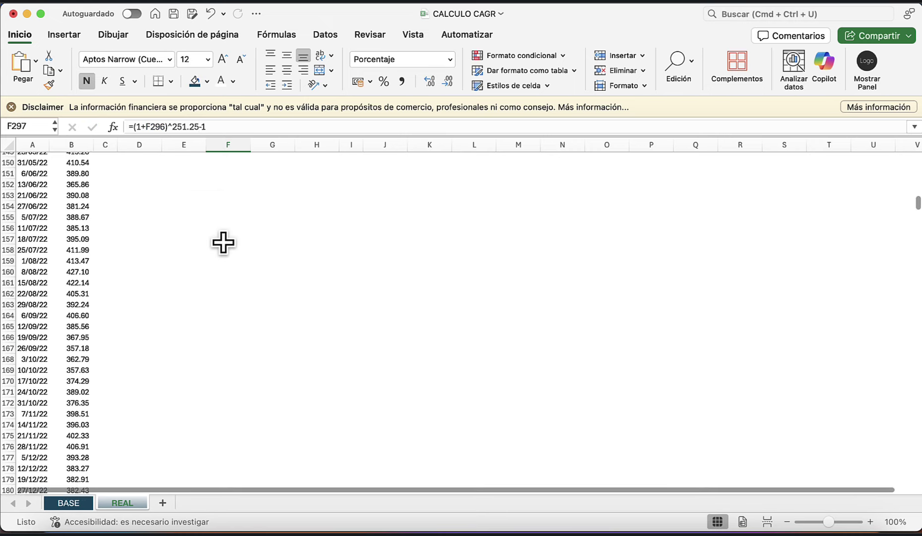
scroll(230, 285, "down", 2)
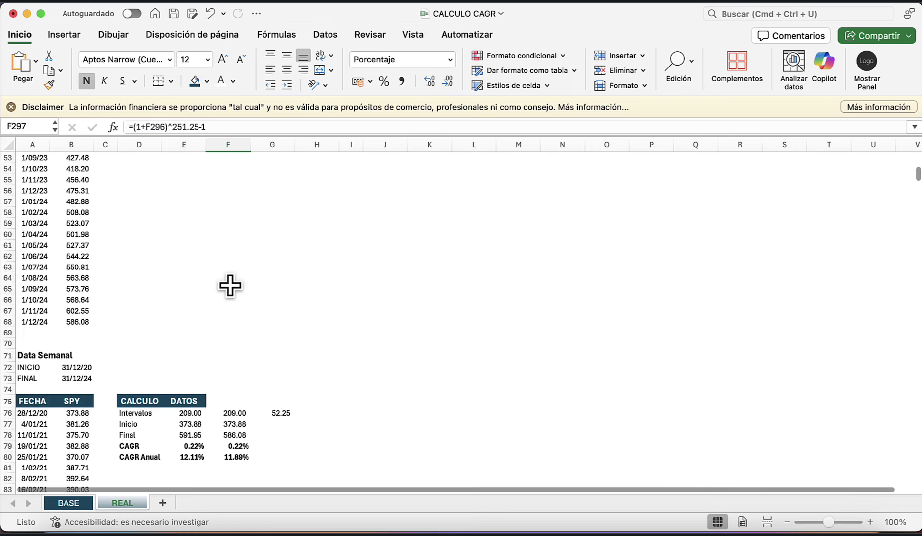
scroll(230, 286, "up", 15)
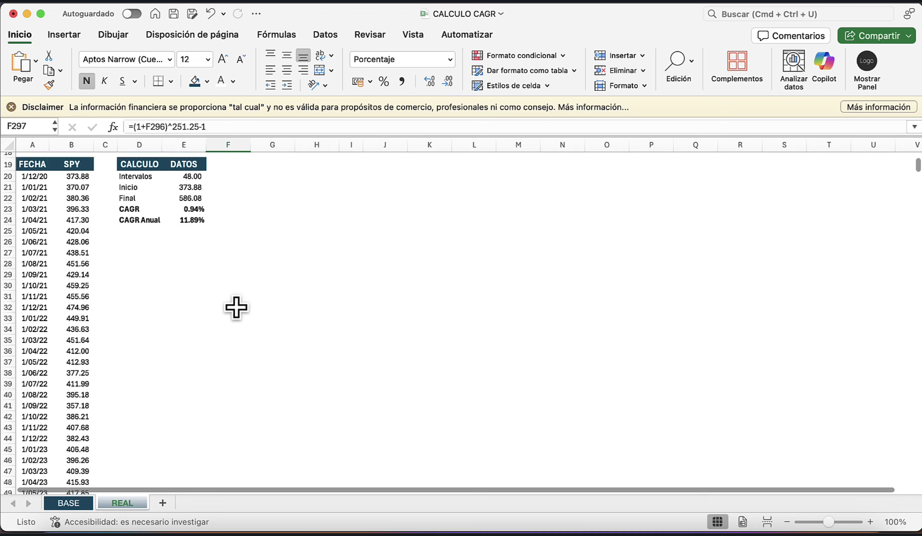
scroll(214, 354, "down", 5)
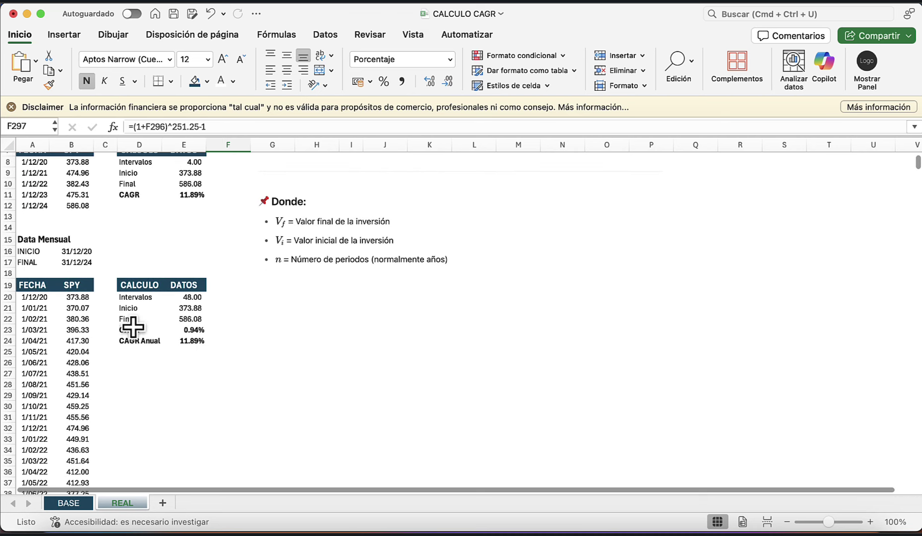
left_click_drag(44, 299, 33, 374)
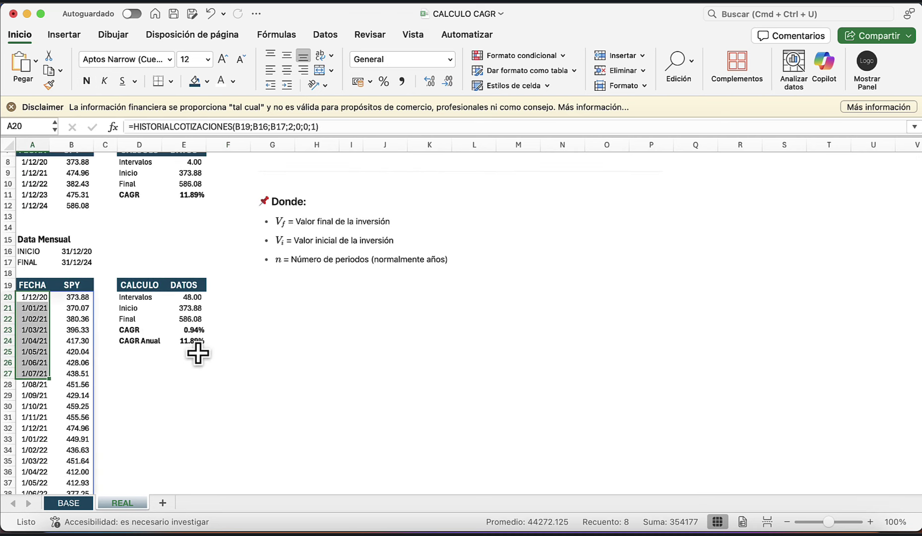
left_click(194, 340)
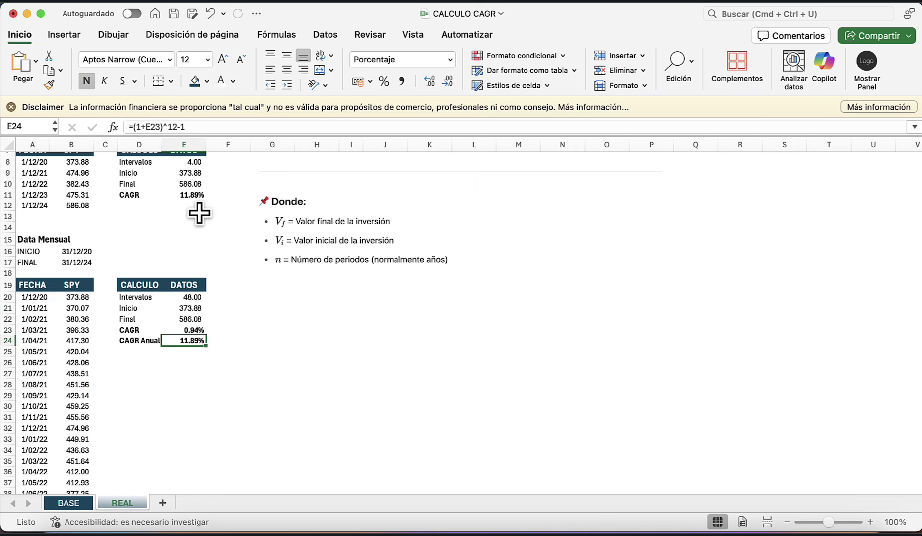
scroll(169, 361, "up", 1)
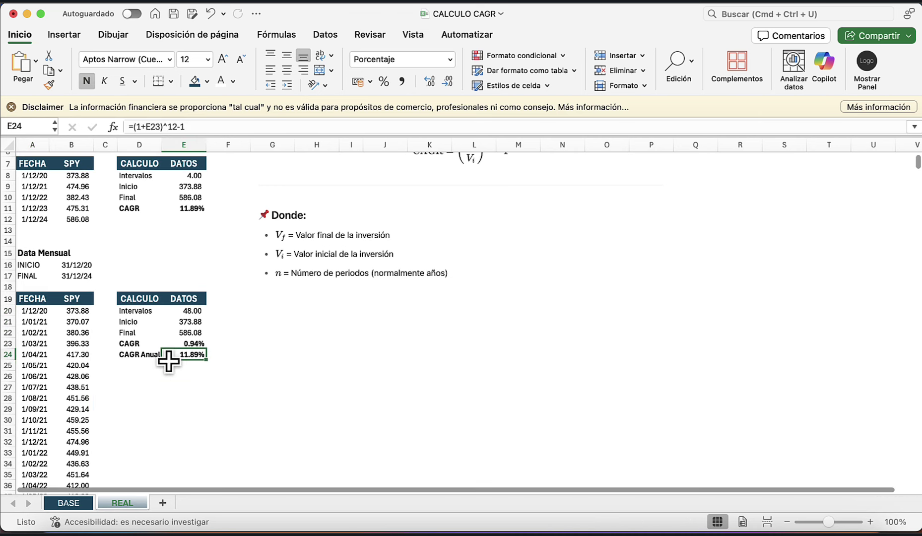
scroll(169, 362, "down", 4)
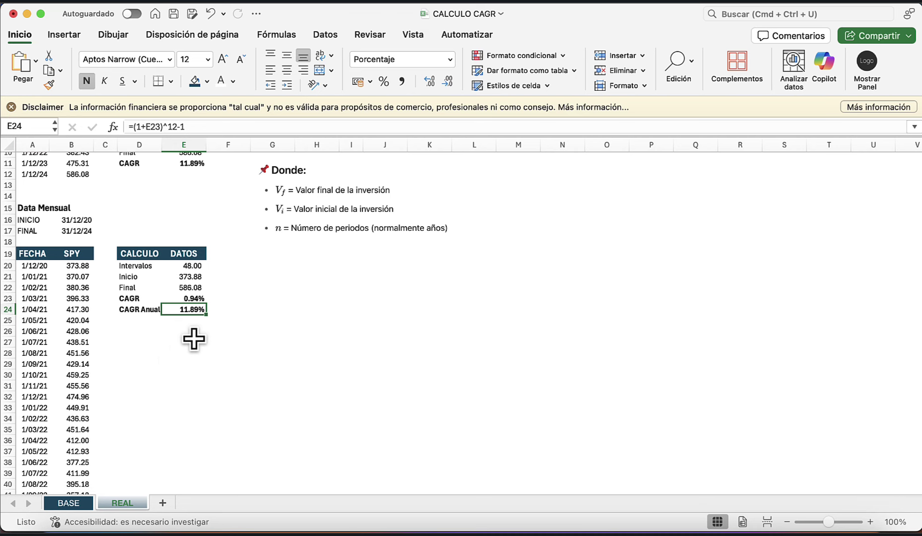
scroll(270, 316, "up", 10)
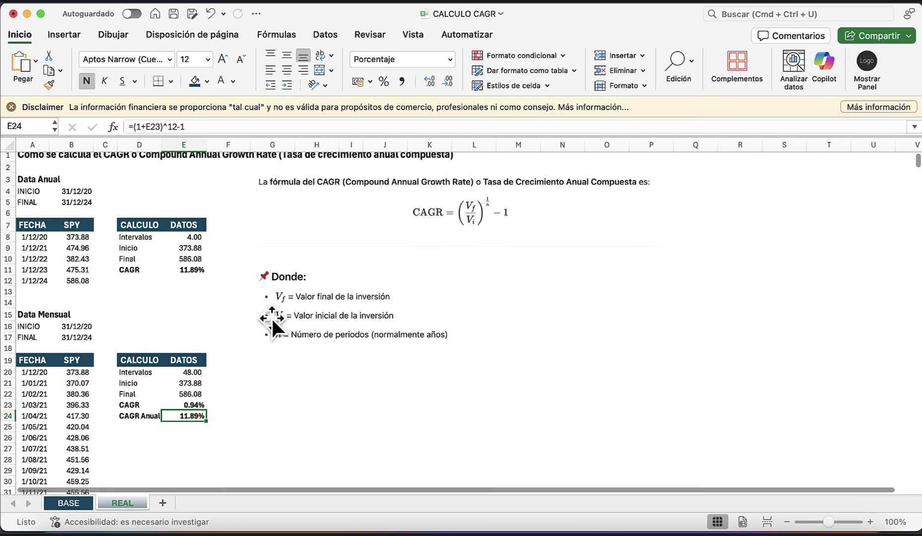
Switch to Chrome and open the Backtest Portfolio analysis in Portfolio Visualizer
left_click(674, 530)
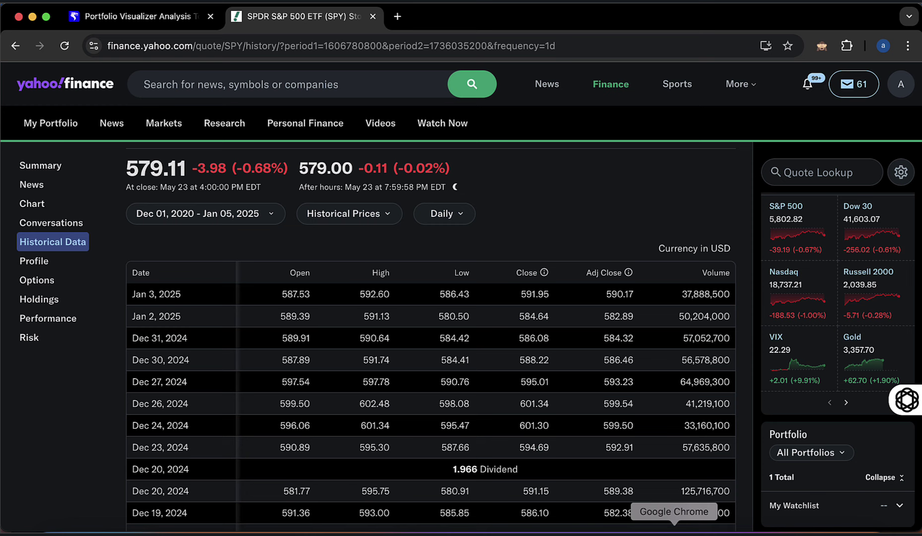
left_click(141, 24)
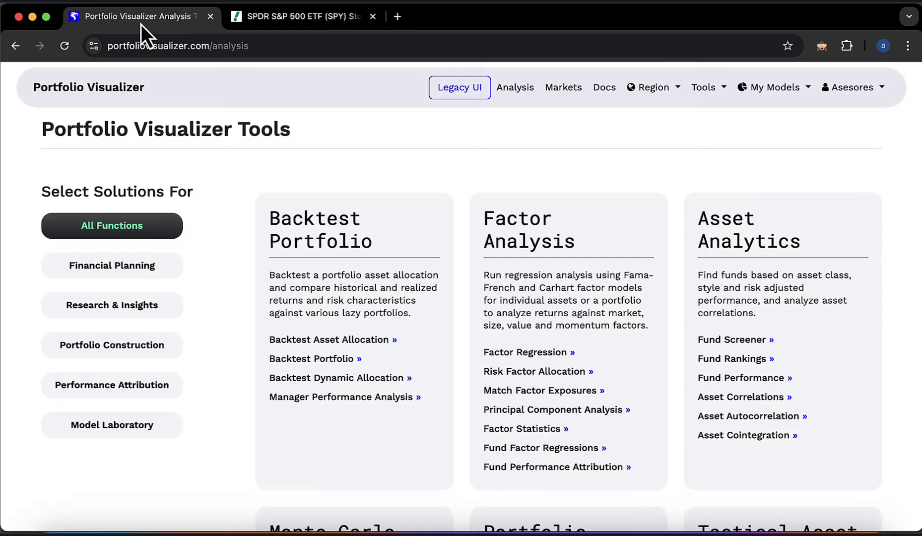
left_click(316, 361)
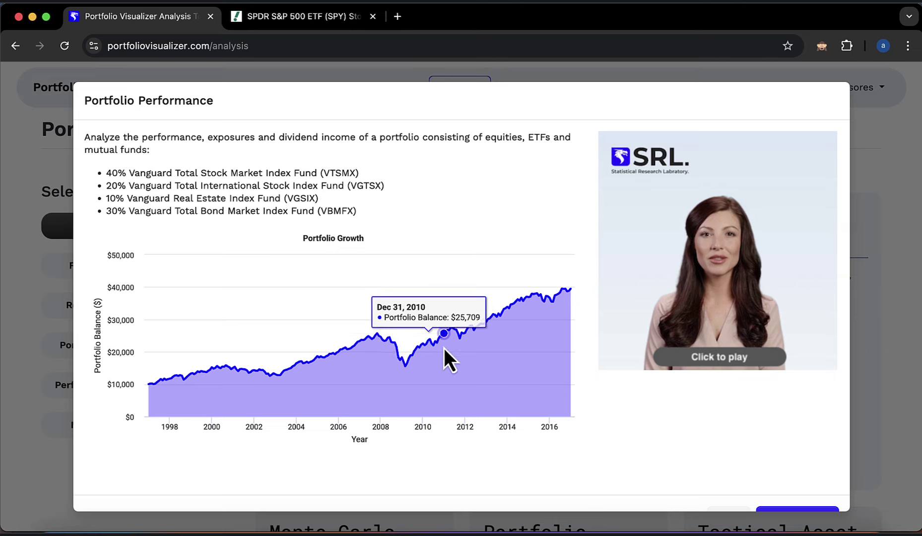
left_click(781, 489)
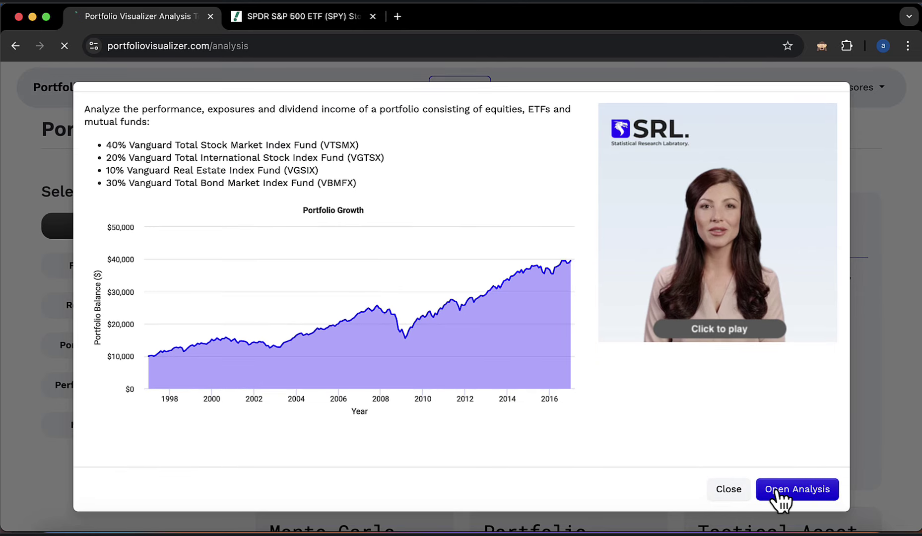
scroll(447, 381, "down", 7)
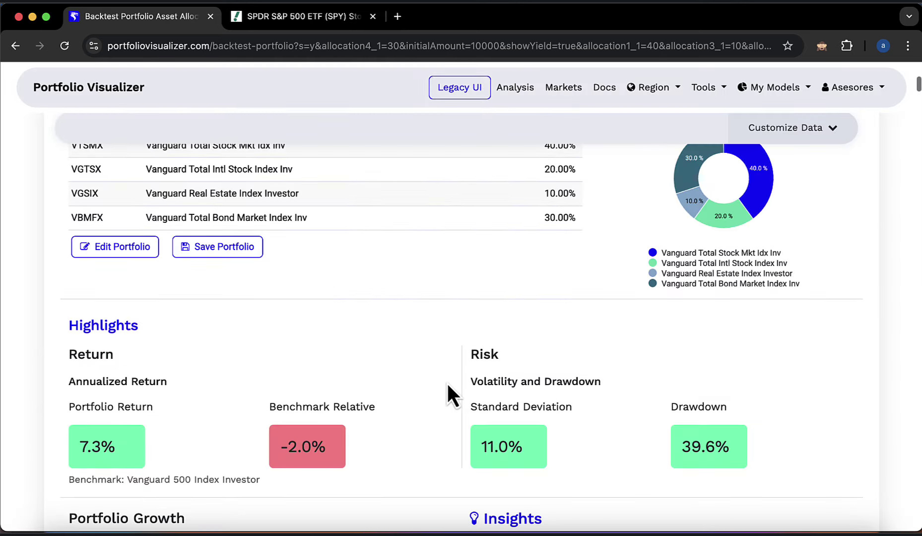
Open the backtest portfolio for editing and enter spy as the Asset 5 ticker
left_click(117, 248)
scroll(210, 330, "down", 1)
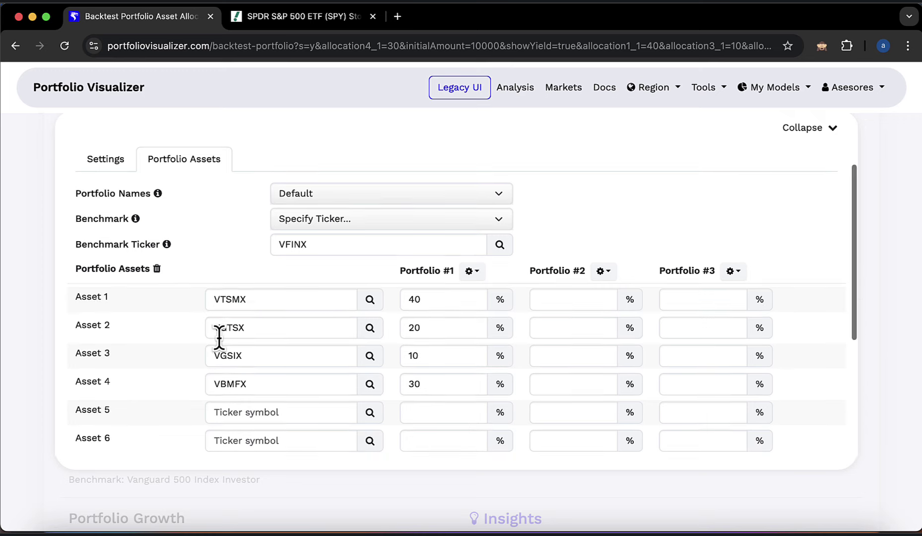
left_click(250, 412)
type("spy")
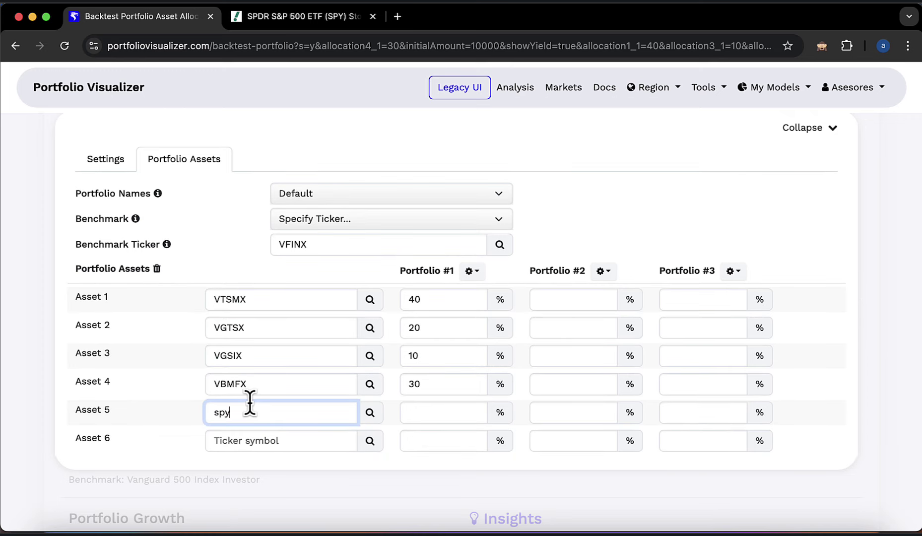
Choose SPDR S&P 500 ETF (SPY) as Asset 5 and allocate 100% to it in Portfolio #2
left_click(291, 446)
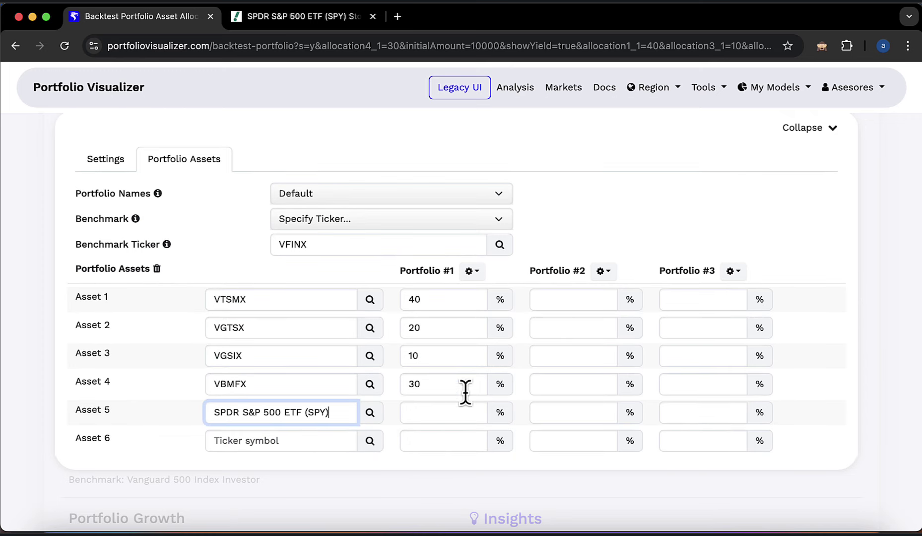
left_click(559, 409)
type("100")
left_click(630, 240)
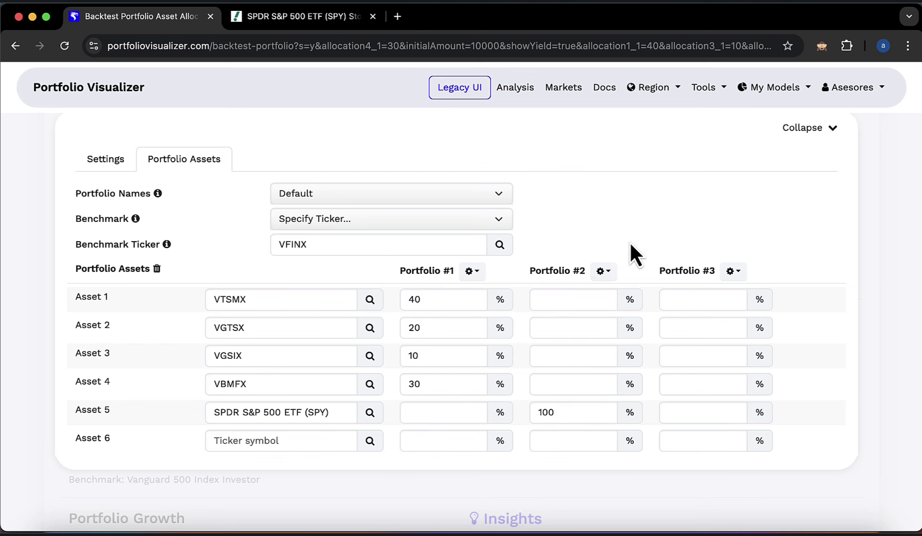
Set the backtest's start year to 2021 and its end year to 2024 in the portfolio model settings
scroll(521, 292, "up", 1)
left_click(109, 194)
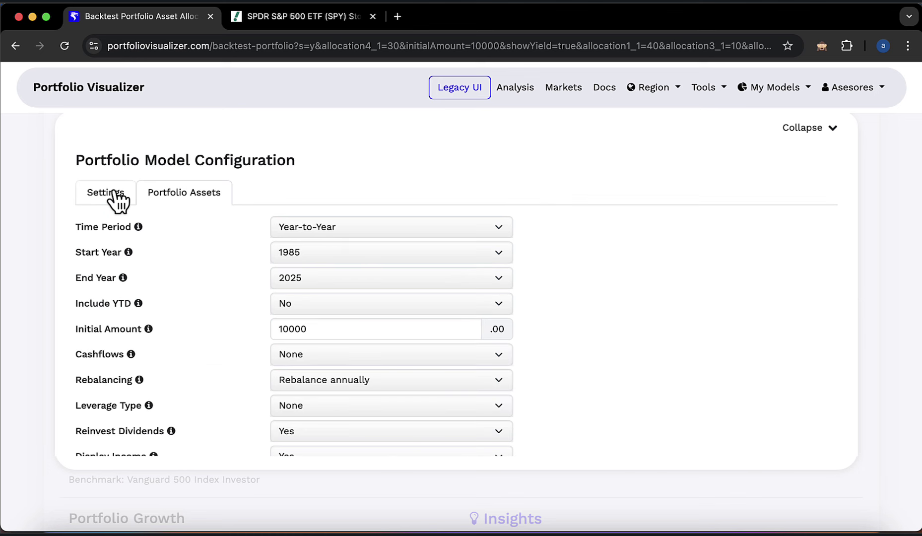
left_click(308, 253)
type("2021")
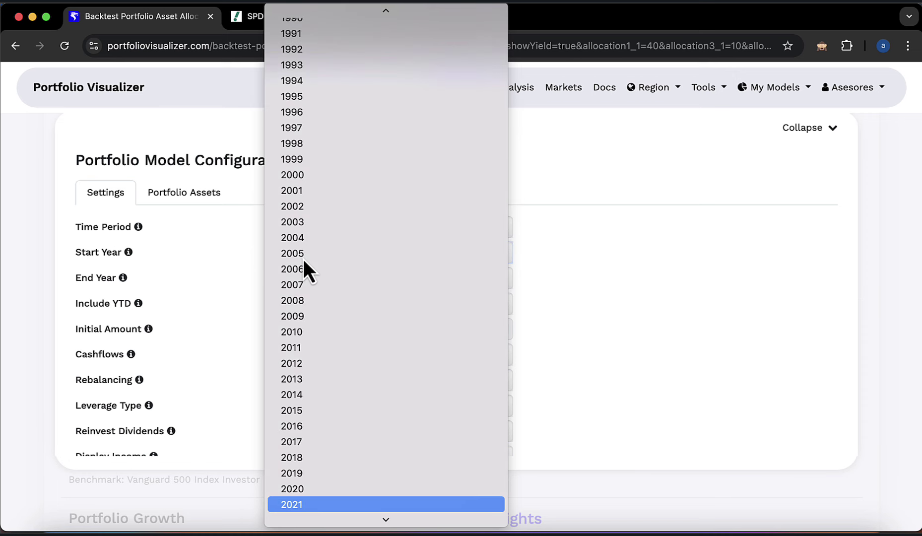
key("Return")
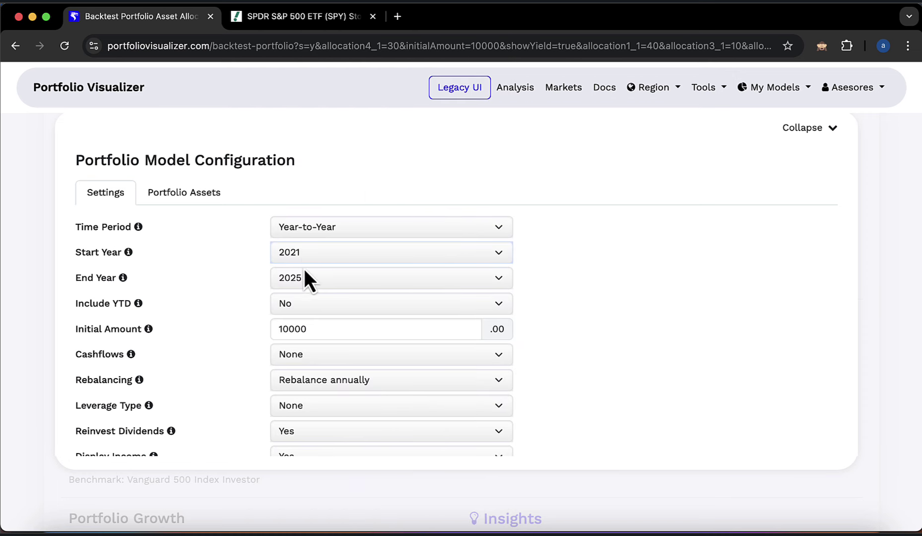
left_click(315, 279)
type("2024")
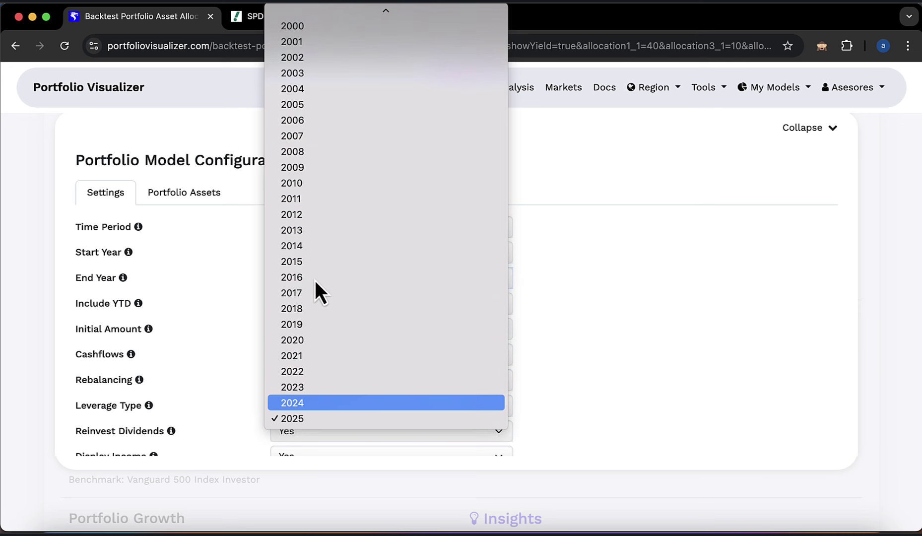
key("Return")
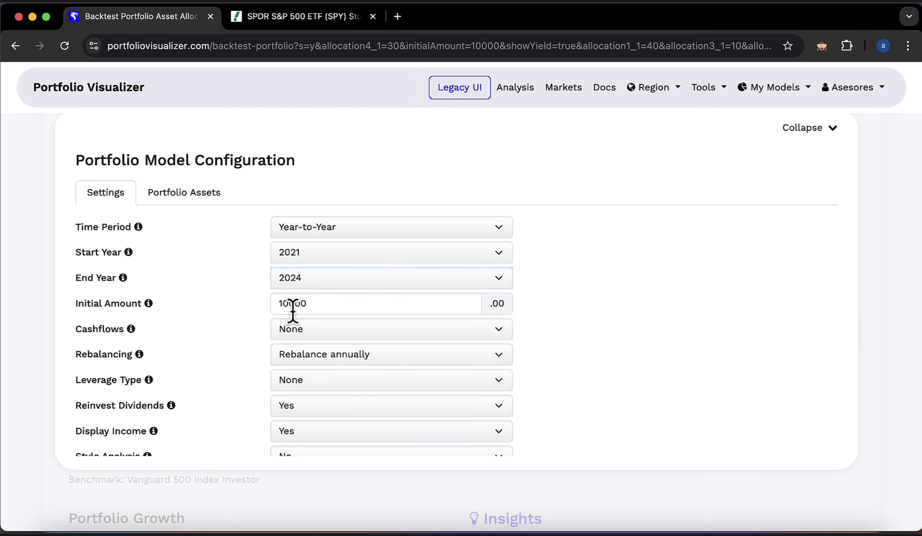
Set rebalancing to monthly and Reinvest Dividends to No, and run the portfolio analysis
left_click(296, 353)
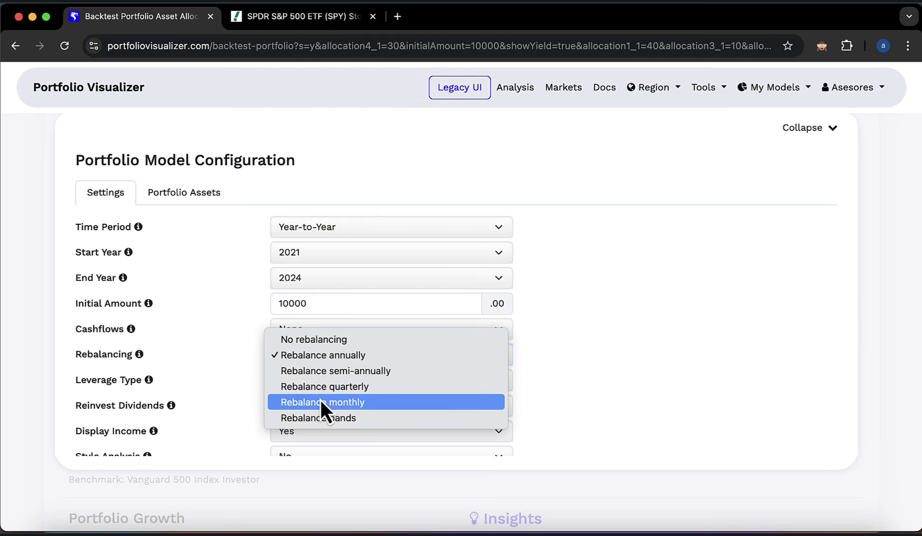
key("Escape")
scroll(640, 349, "down", 5)
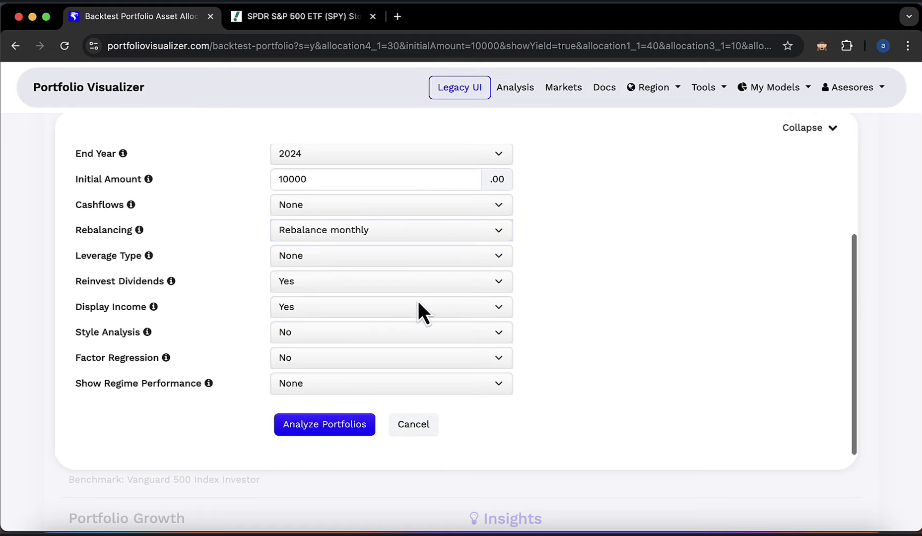
left_click(317, 288)
left_click(314, 299)
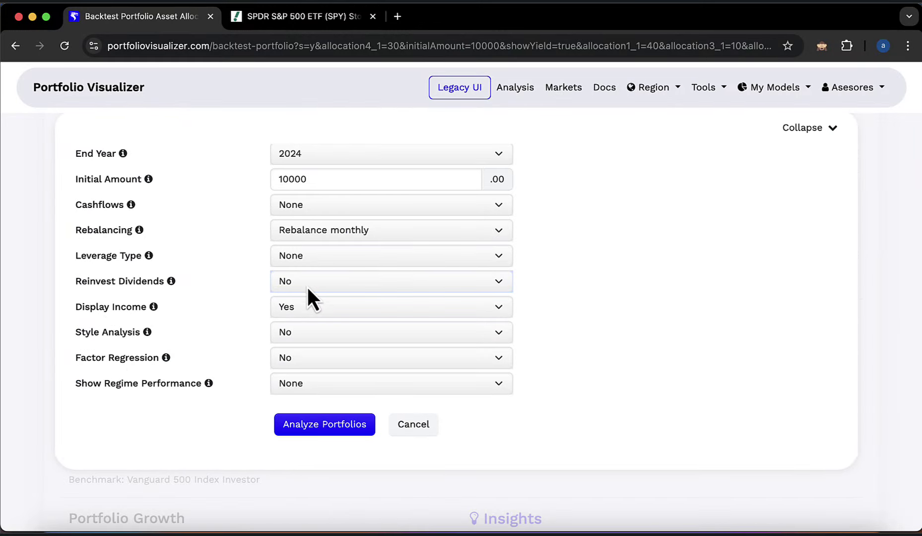
left_click(305, 431)
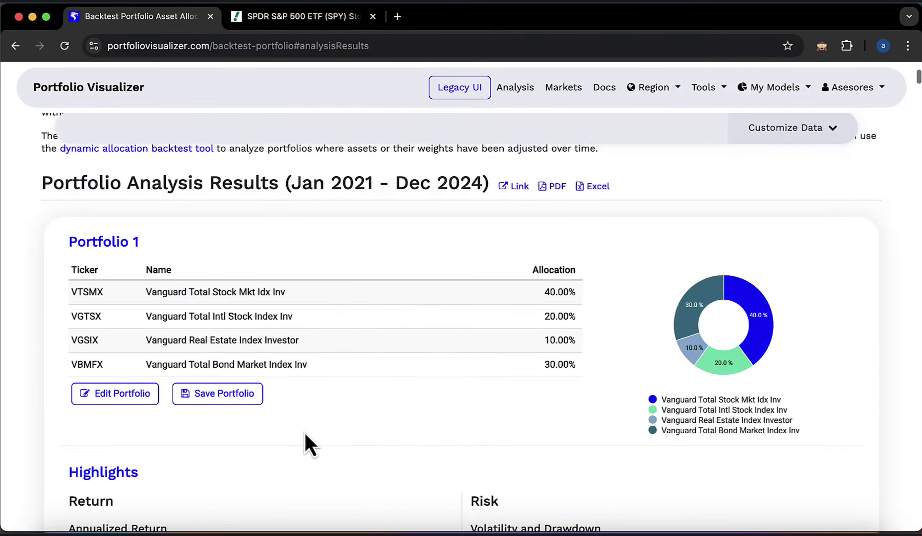
Compare Portfolio 2's annualized return in the Performance Summary with the annual and monthly CAGR results in the Excel workbook
scroll(304, 431, "down", 20)
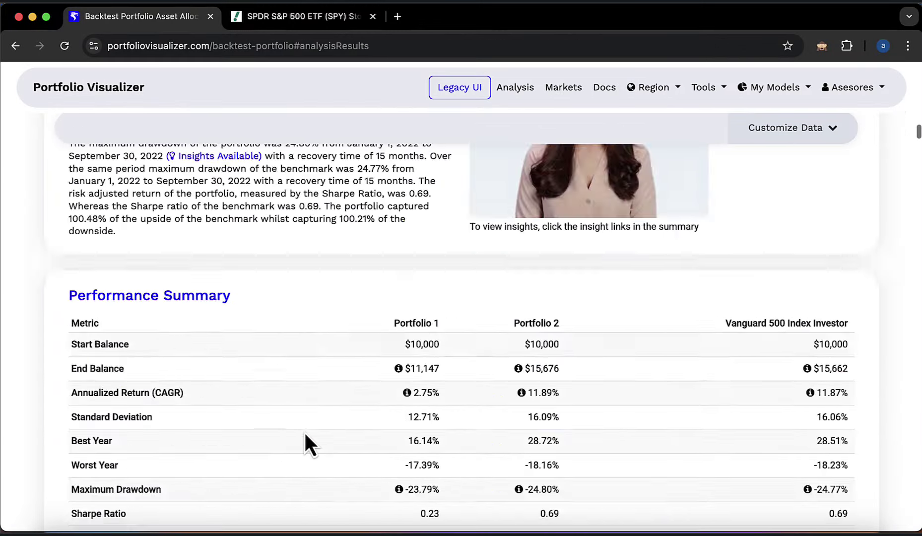
scroll(304, 431, "down", 8)
scroll(305, 440, "up", 5)
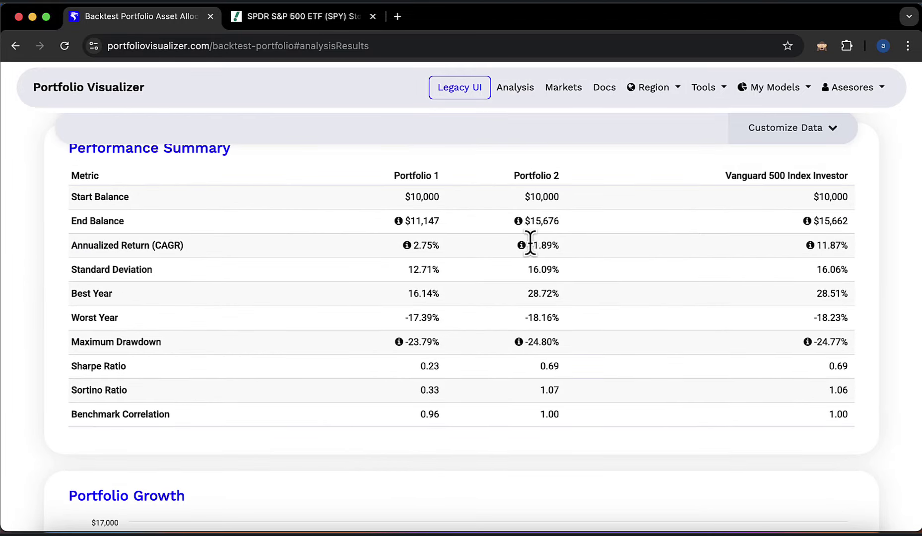
left_click_drag(528, 245, 561, 248)
key("super+Tab")
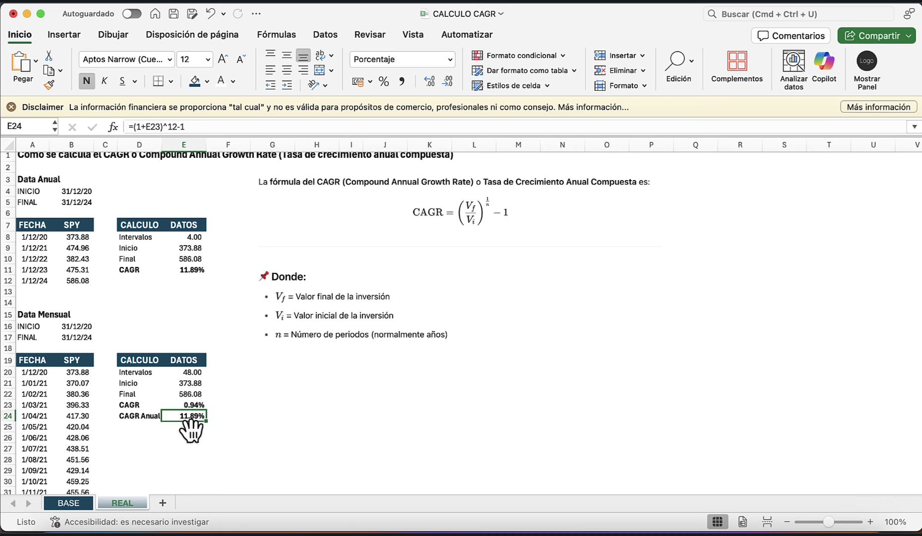
key("super+Tab")
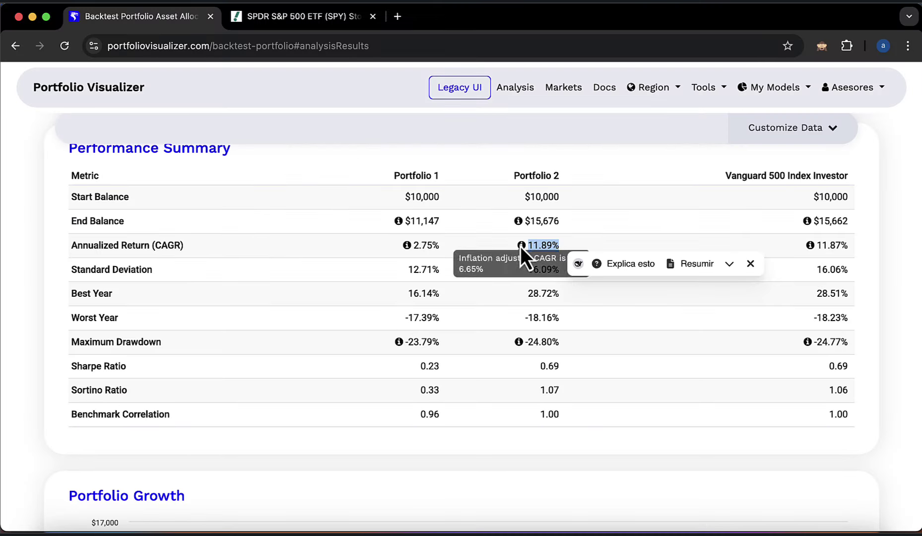
key("super+Tab")
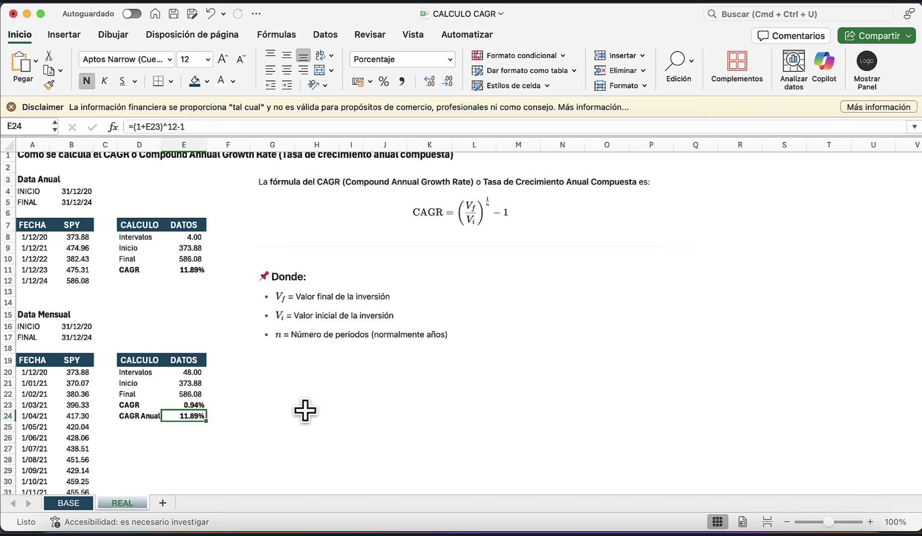
scroll(217, 433, "down", 1)
scroll(216, 433, "up", 1)
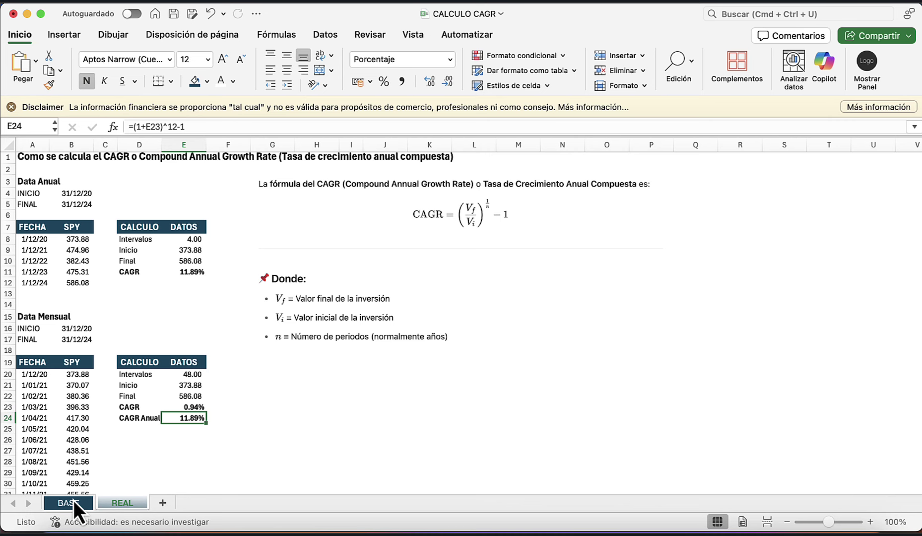
Examine Ejemplo 3 on the BASE sheet, comparing the CAGR row B43:Q43 with the yearly returns in C35:C38, H35:H38 and R35:R38
left_click(122, 502)
scroll(174, 410, "down", 11)
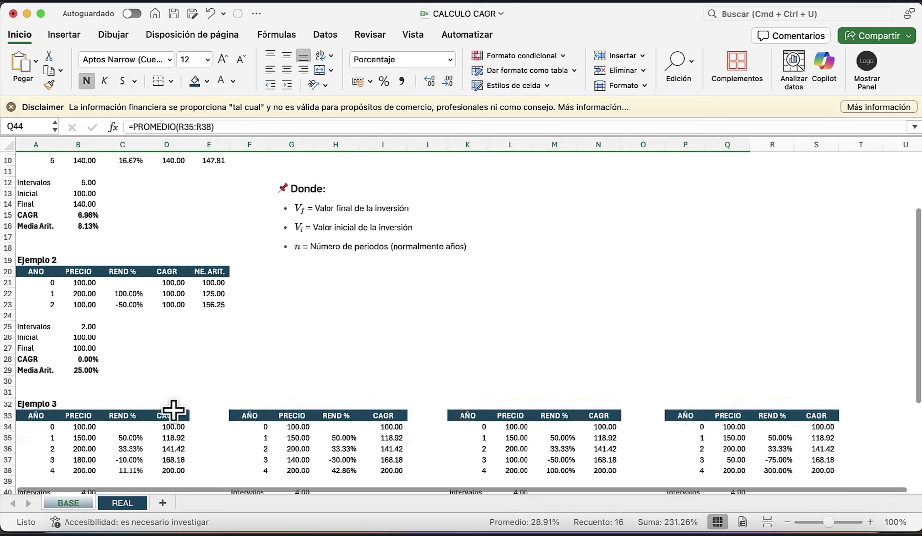
scroll(173, 410, "up", 6)
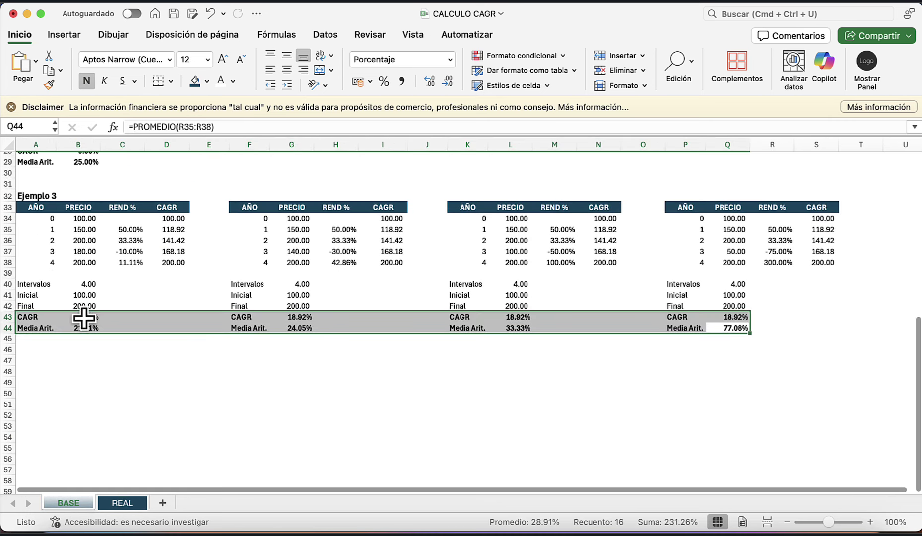
left_click(89, 316)
left_click_drag(92, 316, 744, 313)
scroll(497, 377, "up", 3)
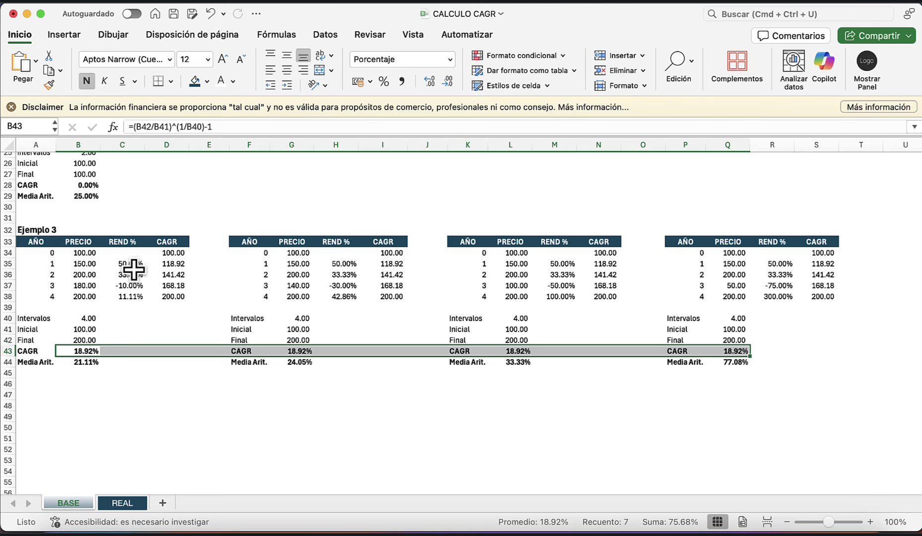
left_click_drag(132, 266, 129, 296)
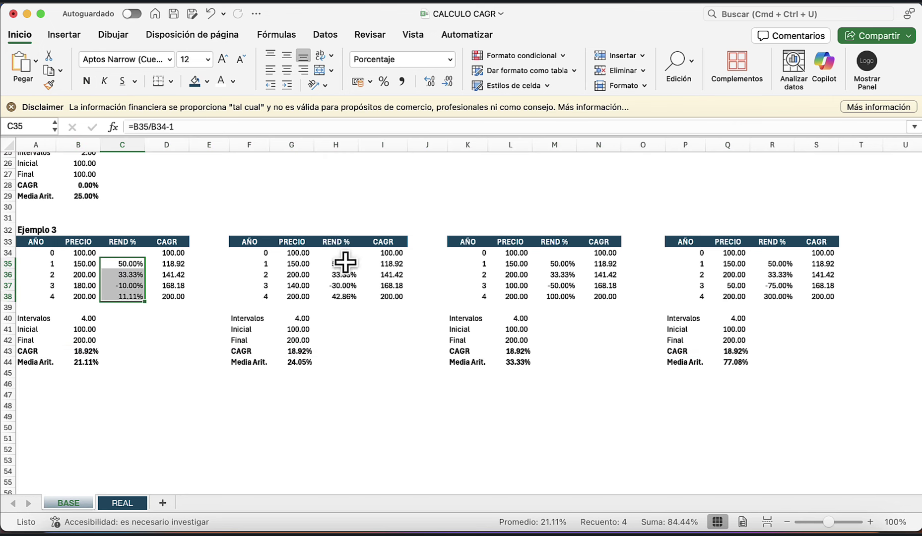
left_click_drag(345, 262, 343, 297)
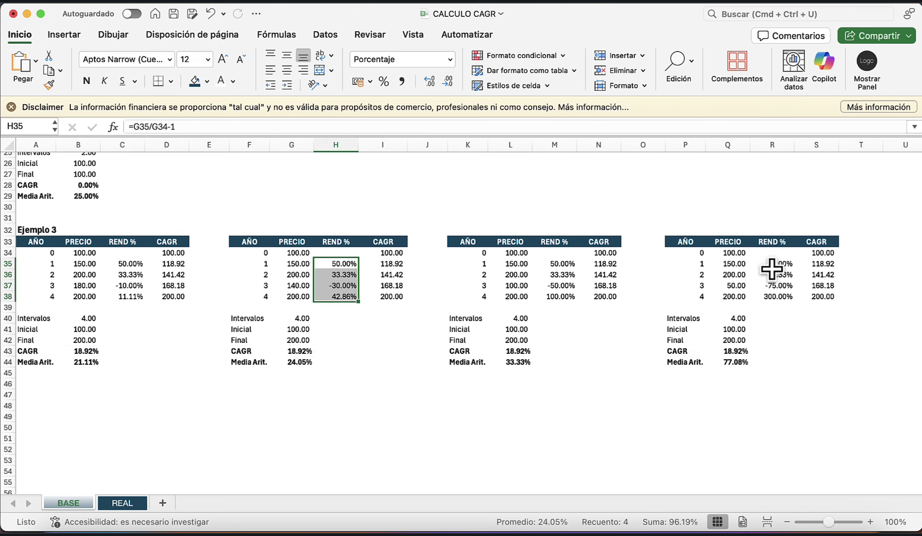
left_click_drag(772, 266, 772, 294)
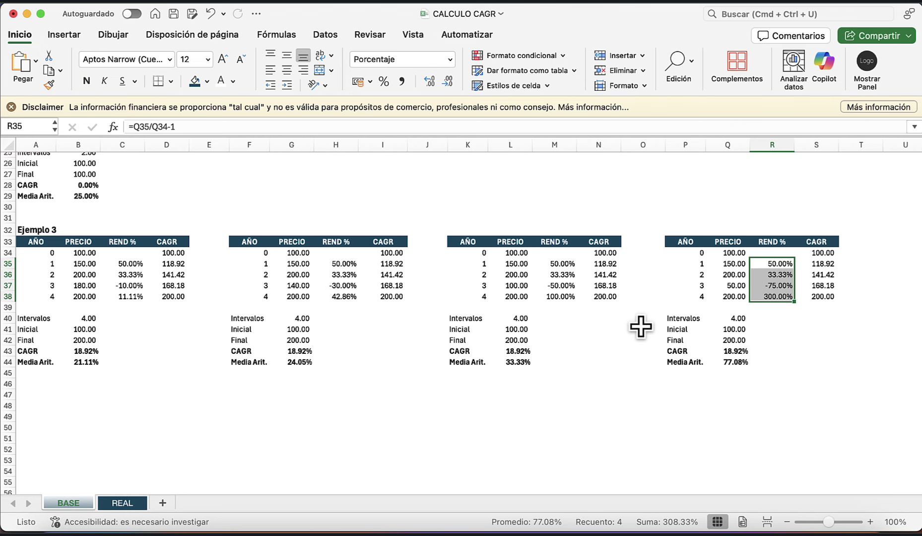
scroll(216, 281, "up", 8)
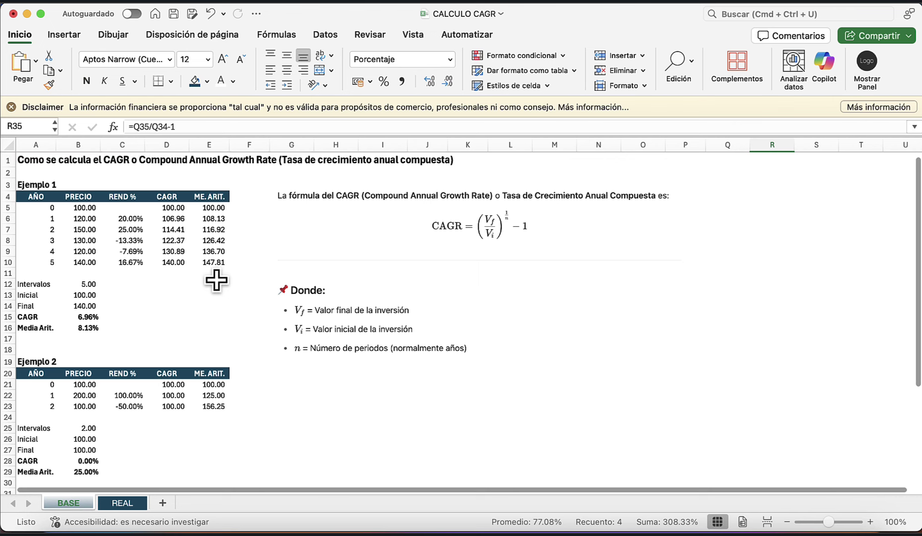